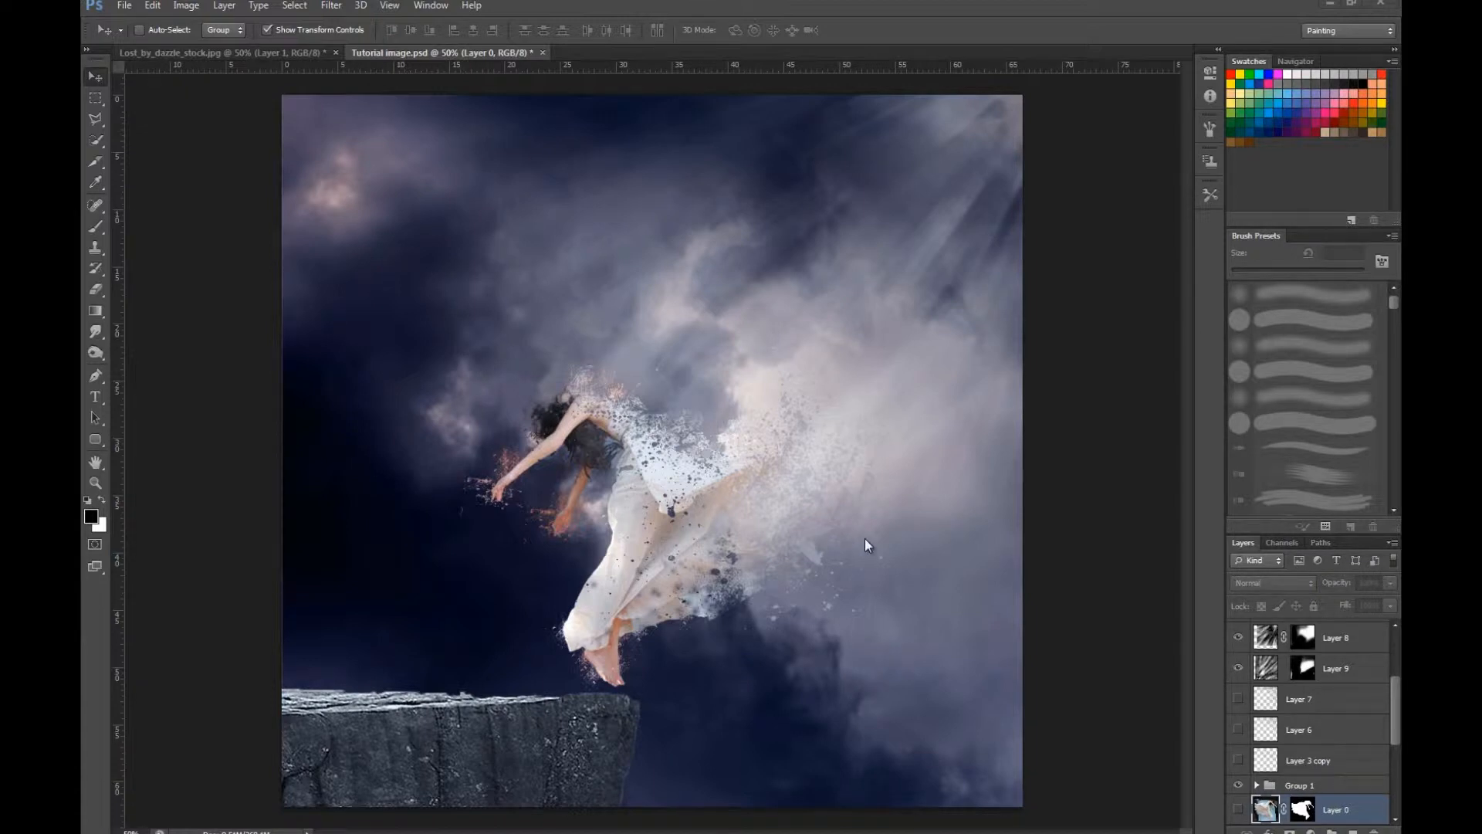
Switch to the Lost_by_dazzle_stock.jpg document containing the cut-out woman and fit the whole canvas in view.
{"action": "left_click", "coordinate": [283, 49]}
{"action": "left_click_drag", "start_coordinate": [883, 464], "coordinate": [847, 449]}
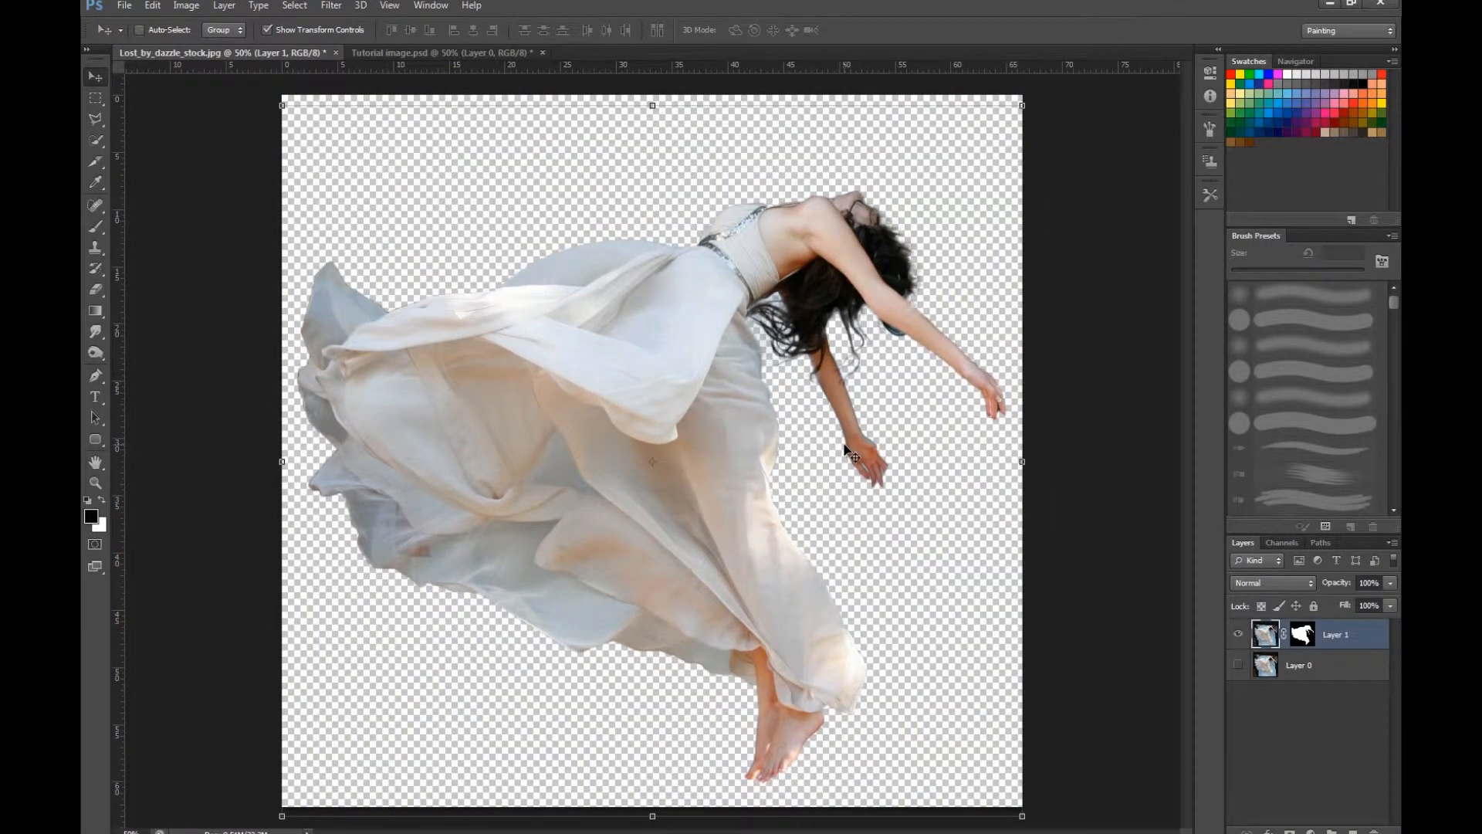
{"action": "key", "text": "ctrl+minus"}
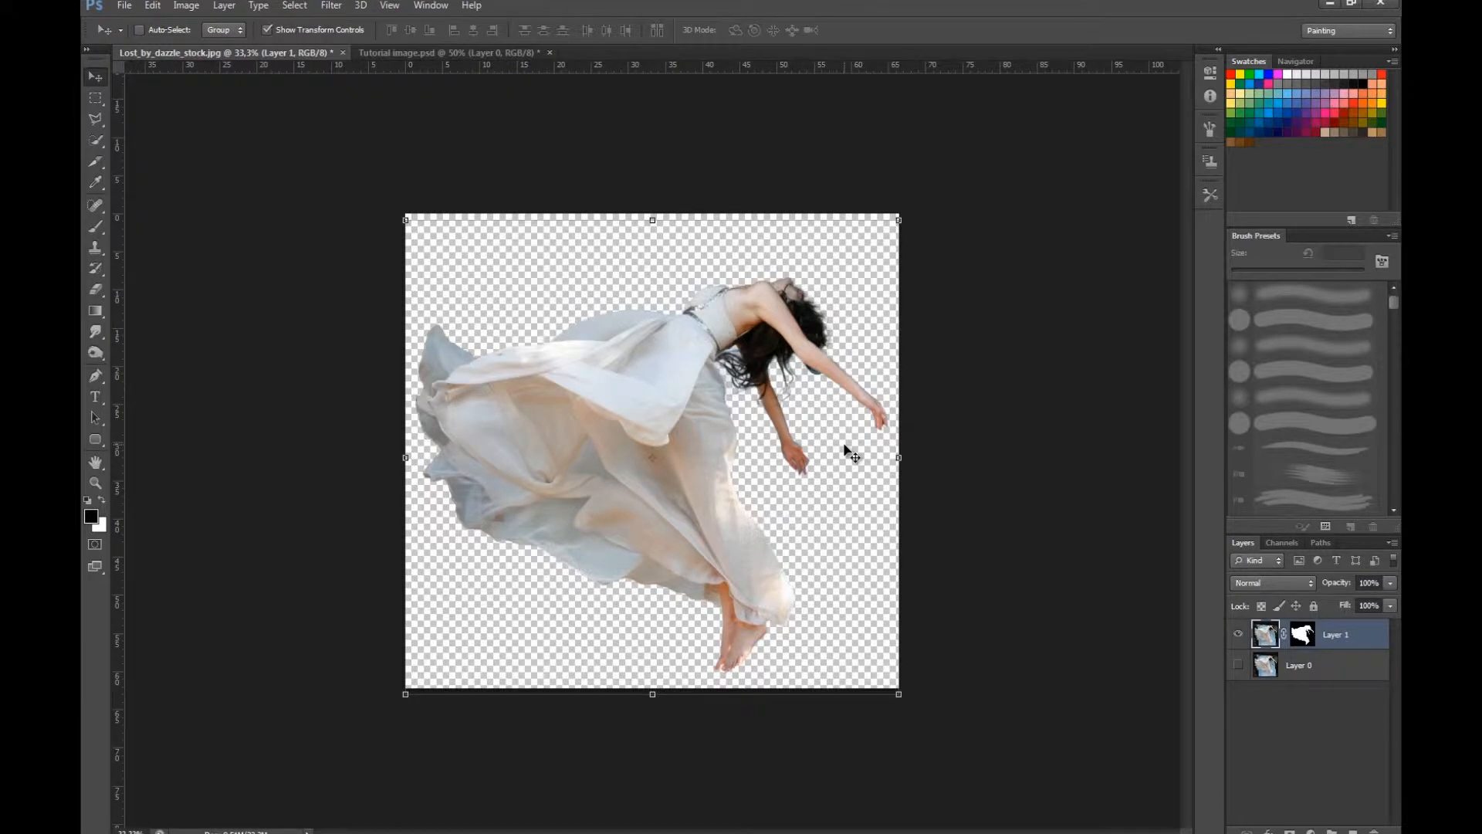
{"action": "left_click", "coordinate": [151, 6]}
{"action": "mouse_move", "coordinate": [267, 321]}
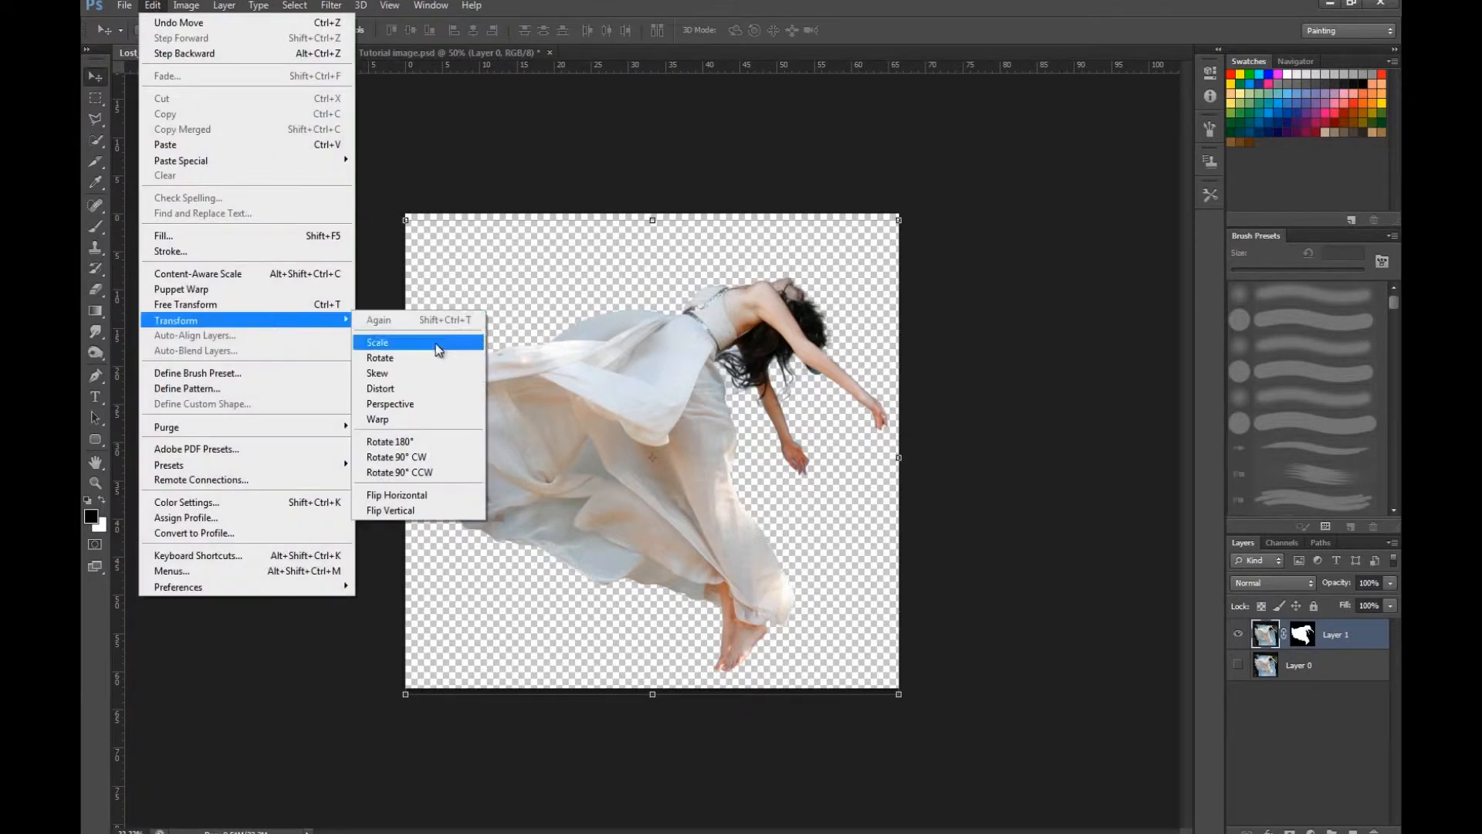
{"action": "left_click", "coordinate": [418, 512]}
{"action": "key", "text": "ctrl+z"}
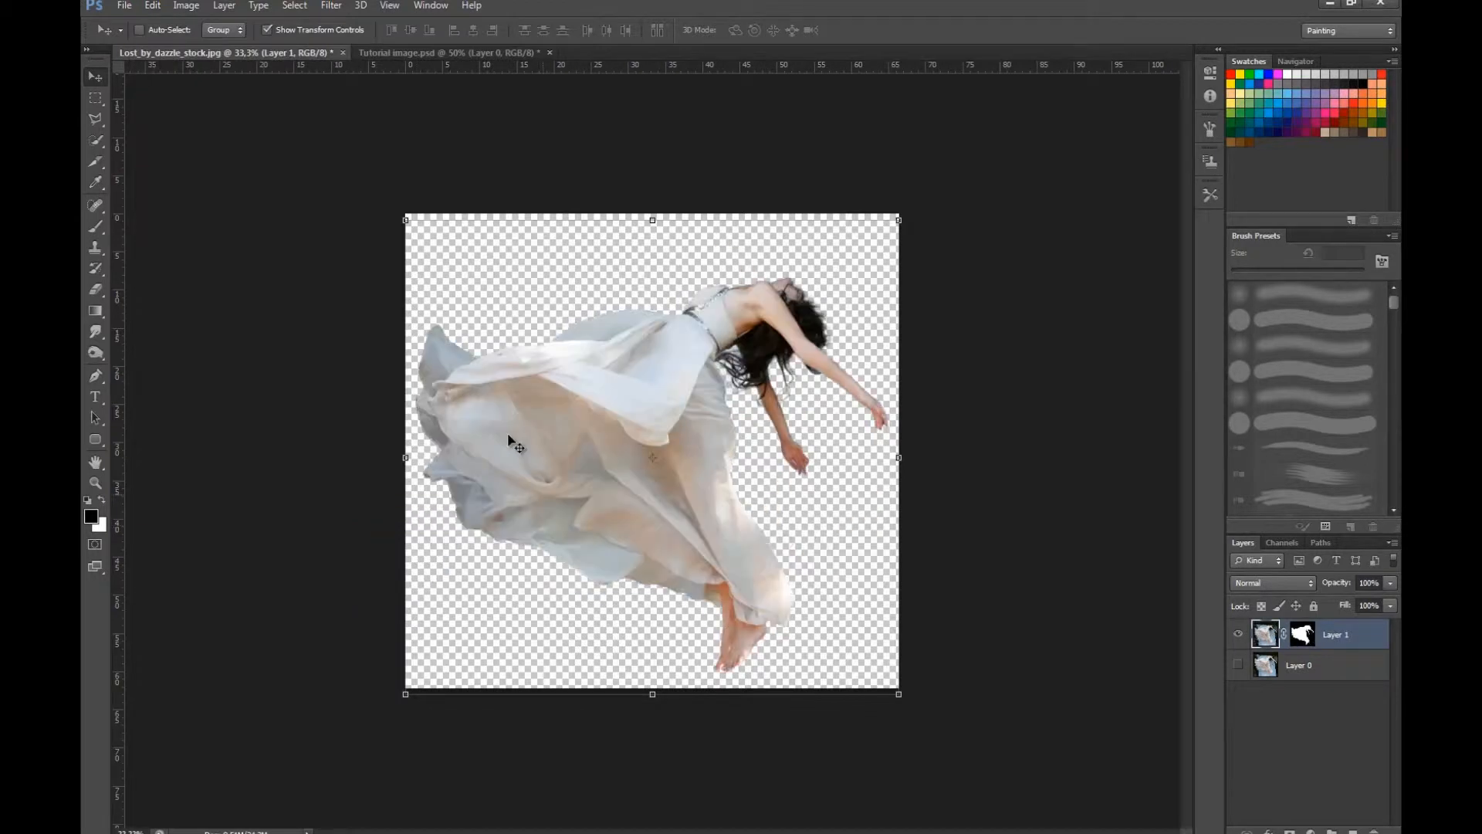
Flip the cut-out woman's layer horizontally so that she faces the other way.
{"action": "left_click", "coordinate": [188, 7]}
{"action": "mouse_move", "coordinate": [152, 5]}
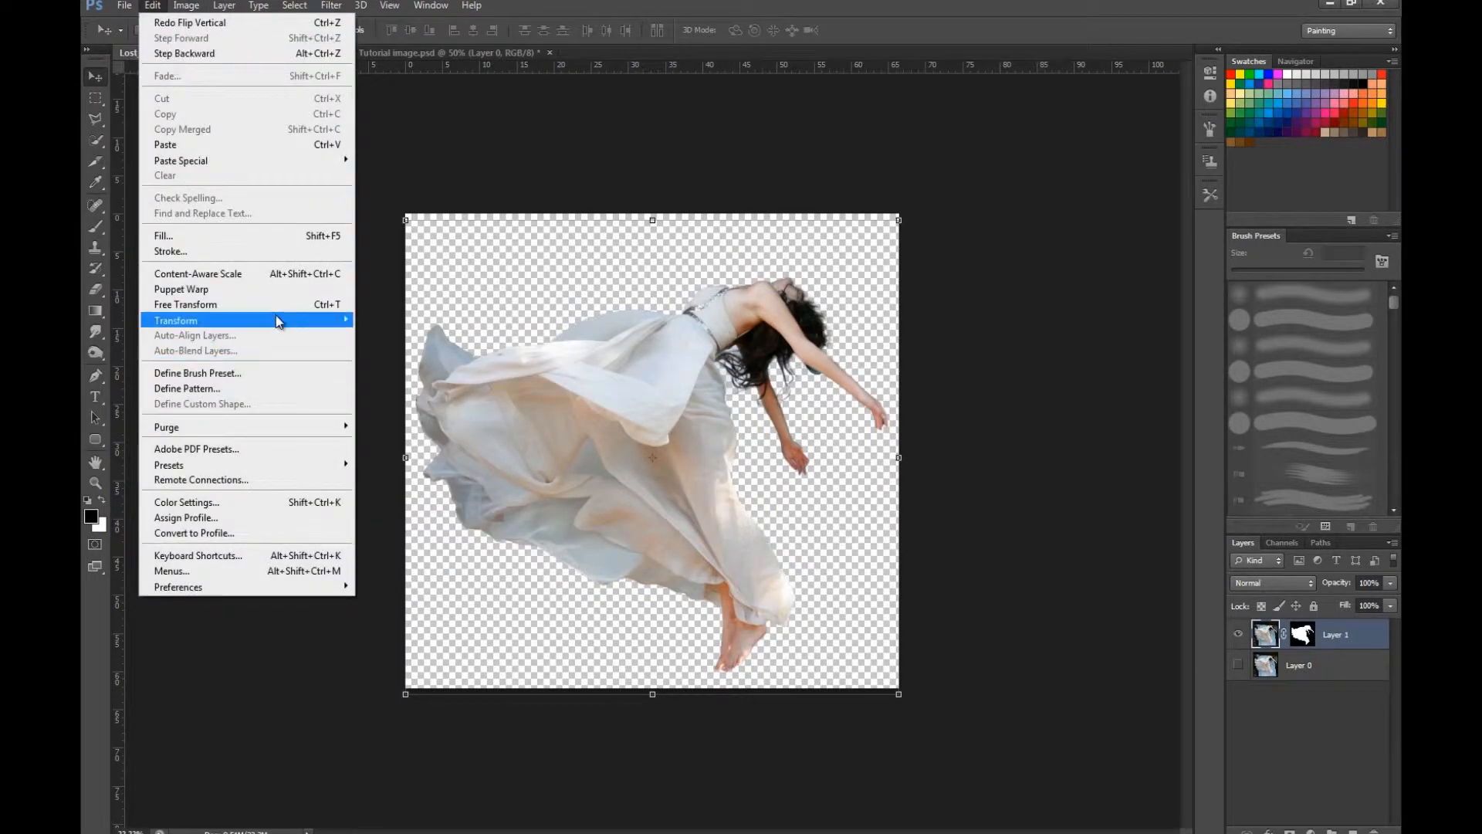
{"action": "mouse_move", "coordinate": [286, 320]}
{"action": "left_click", "coordinate": [417, 497]}
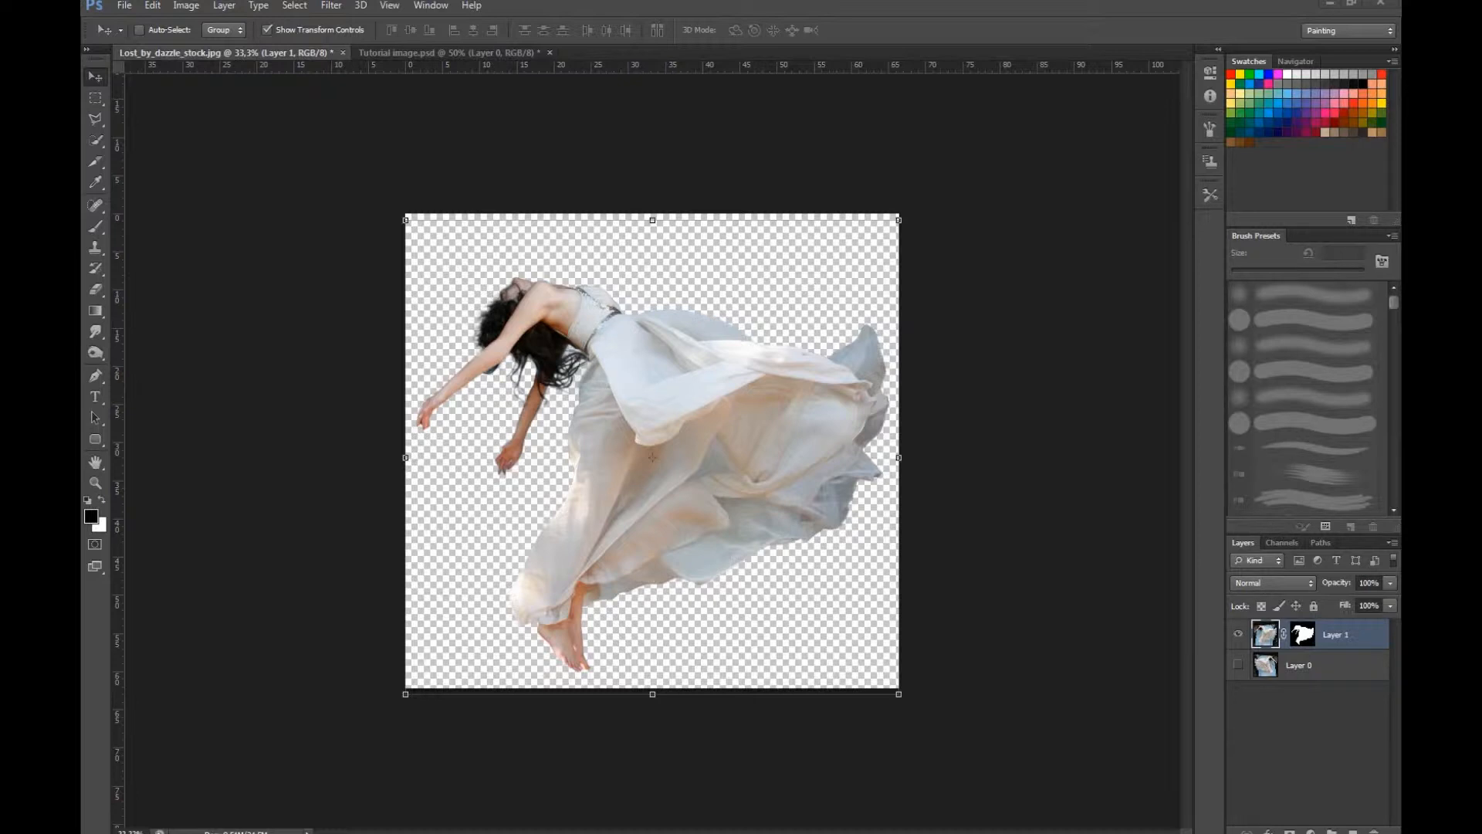
Place the dark_sky_by_koko_stock image, enlarge it to cover the whole canvas and shift it slightly left.
{"action": "left_click_drag", "start_coordinate": [432, 506], "coordinate": [708, 383]}
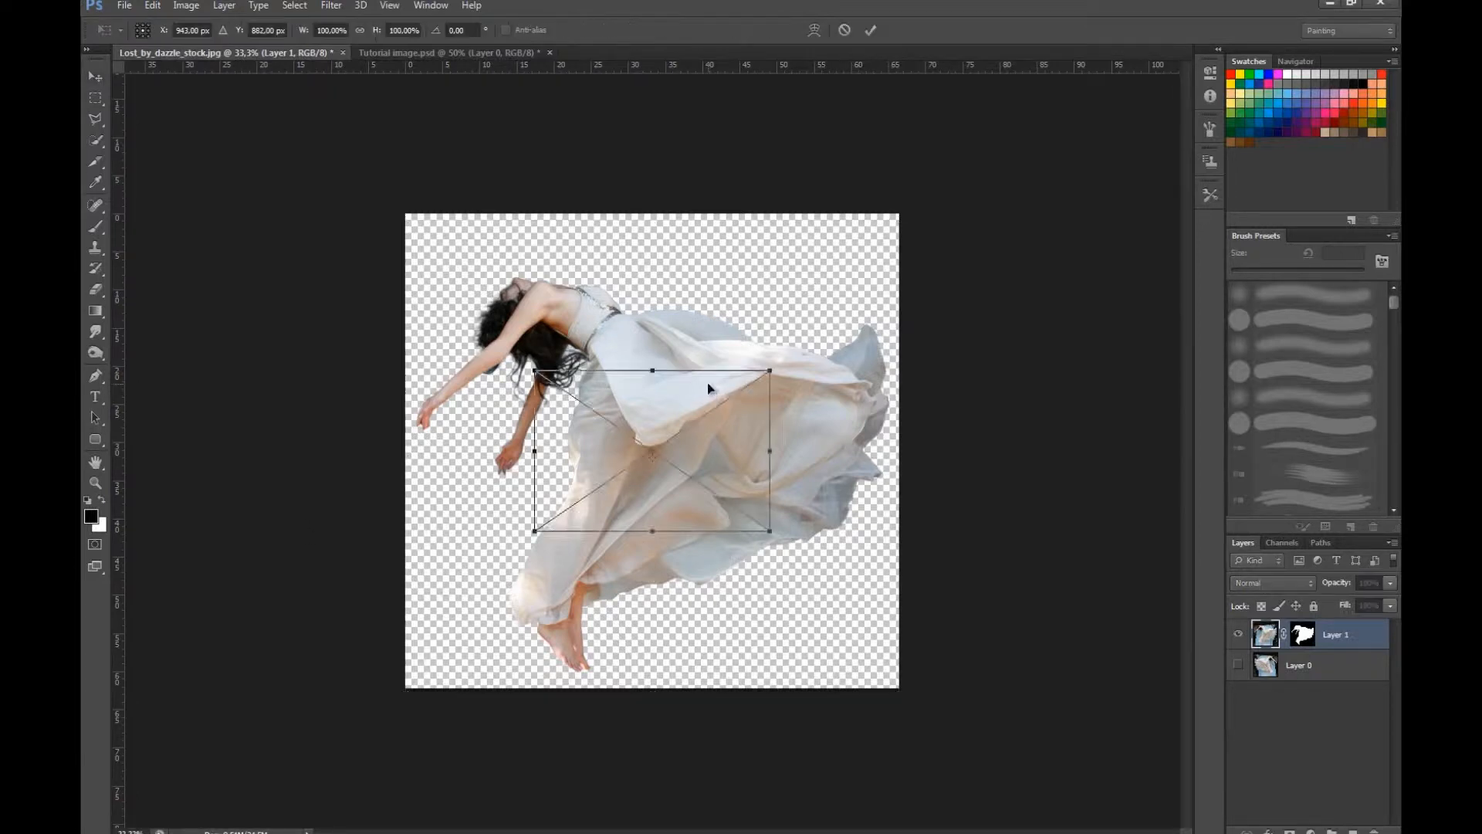
{"action": "left_click_drag", "start_coordinate": [770, 530], "coordinate": [1094, 753]}
{"action": "left_click_drag", "start_coordinate": [535, 370], "coordinate": [293, 205]}
{"action": "left_click", "coordinate": [871, 30]}
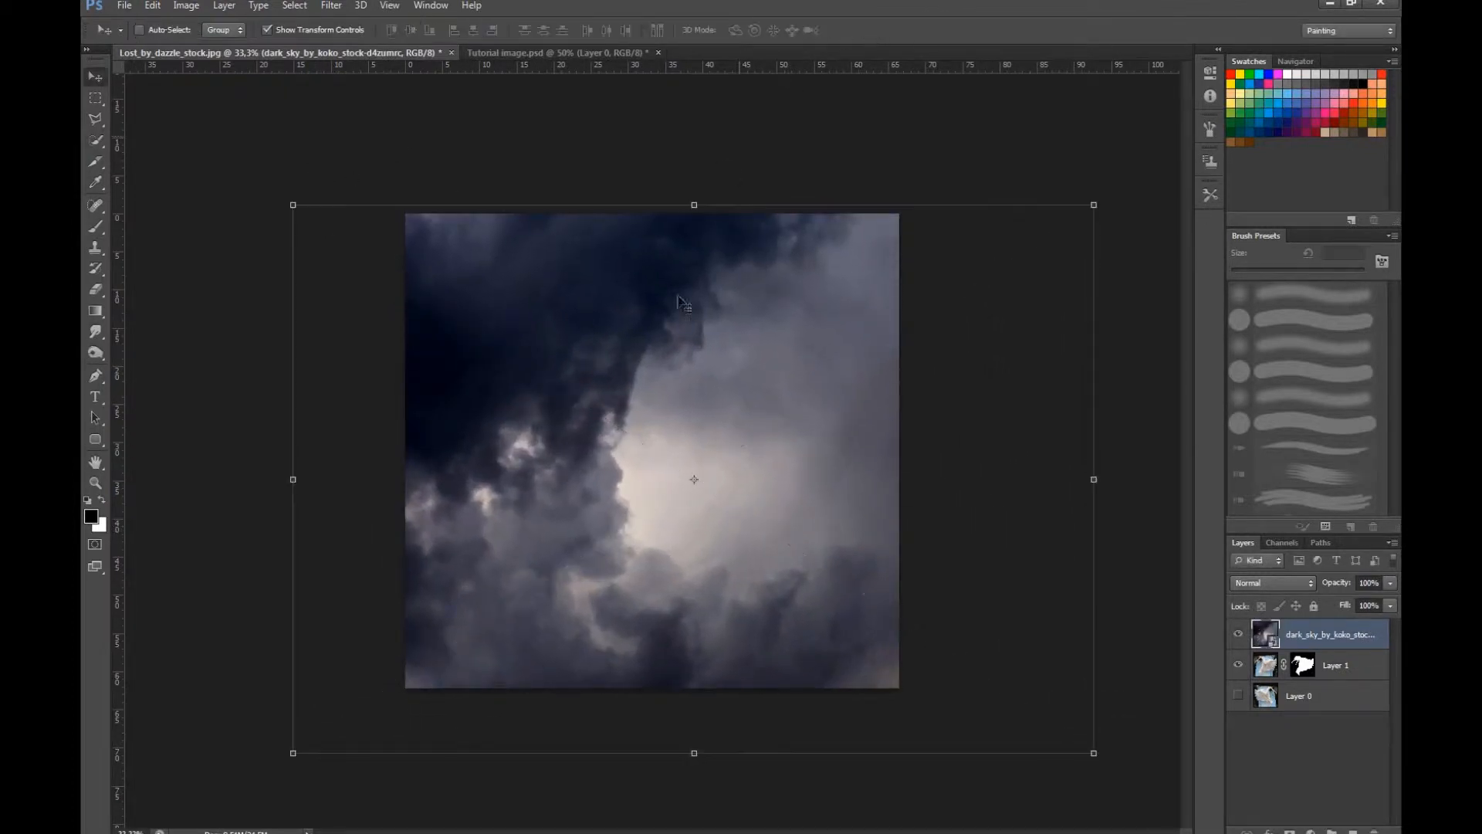
{"action": "left_click_drag", "start_coordinate": [729, 498], "coordinate": [725, 513]}
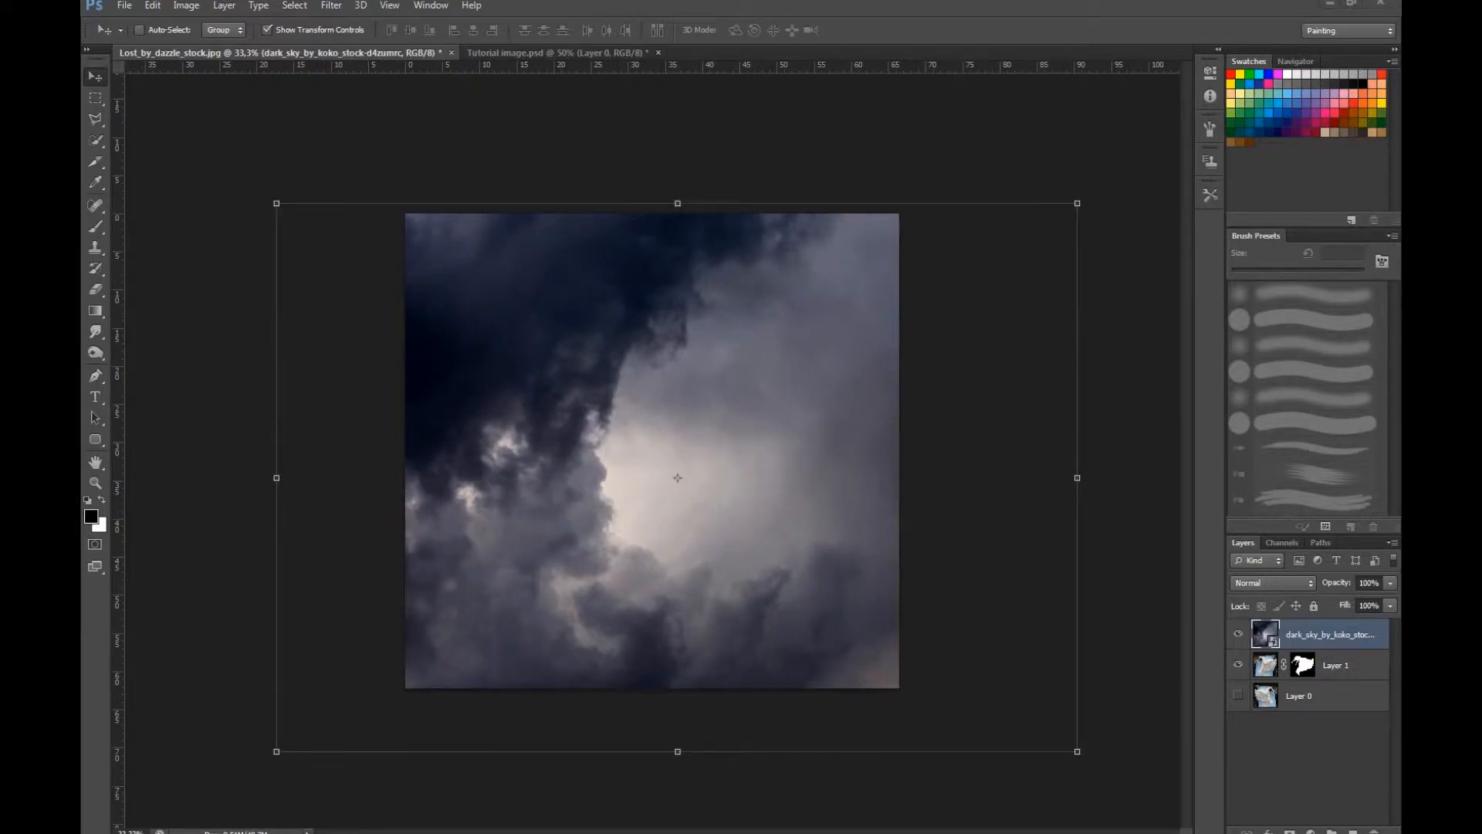
Copy the stone cliff layer from Tutorial image.psd into this document and position it in the canvas's lower-left corner.
{"action": "key", "text": "ctrl+Tab"}
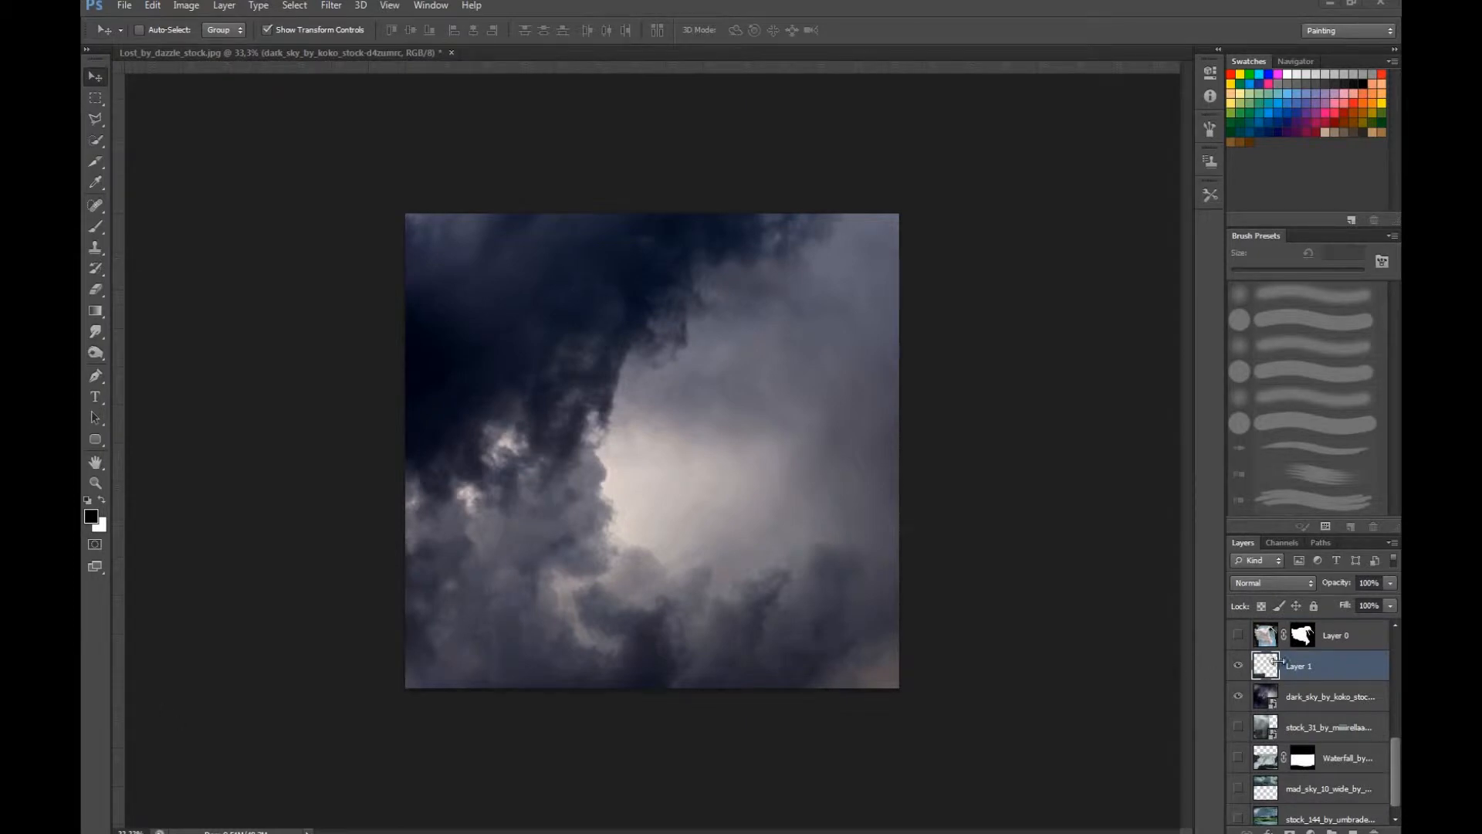
{"action": "left_click_drag", "start_coordinate": [1304, 670], "coordinate": [564, 568]}
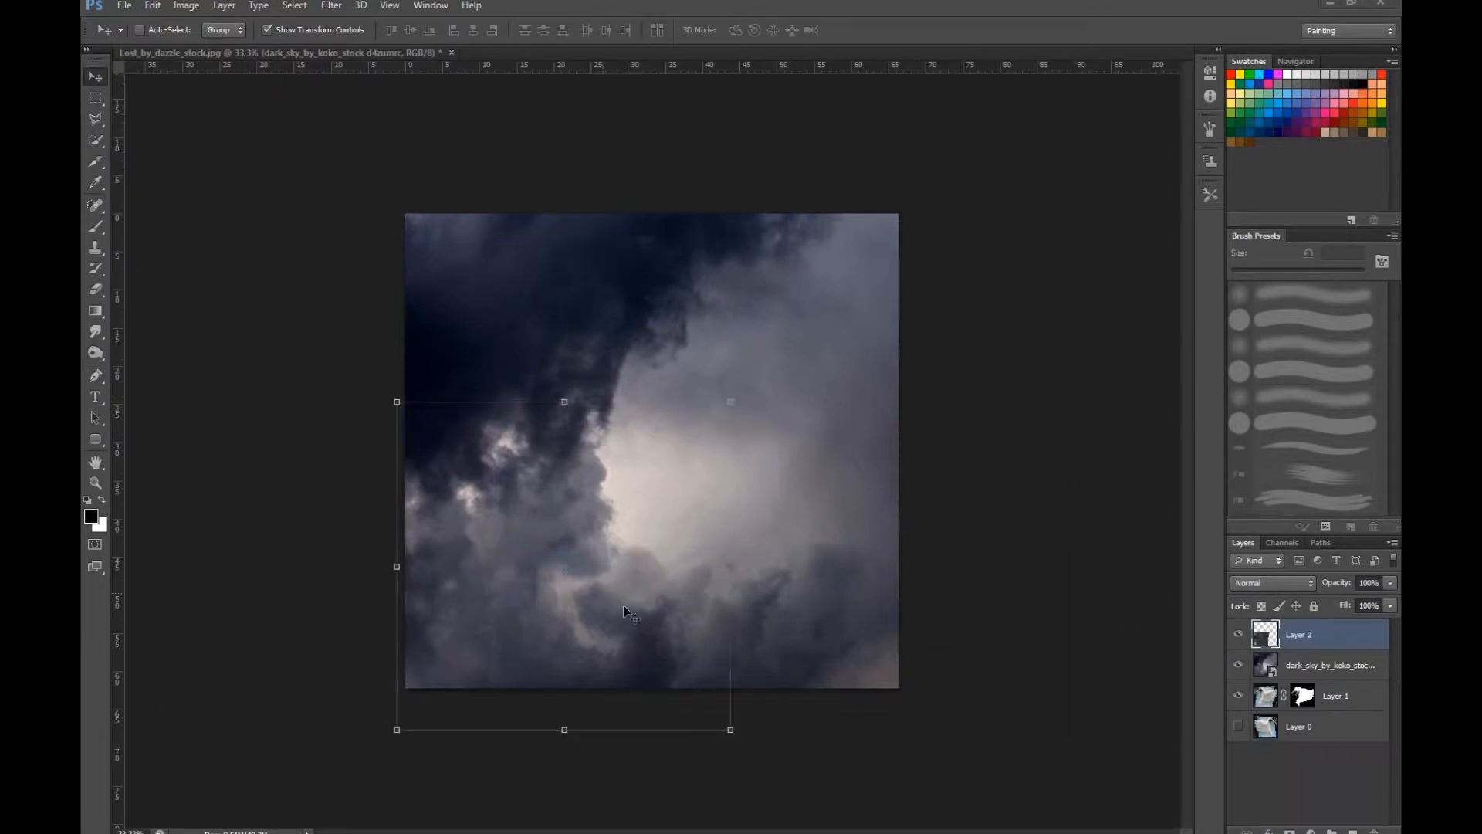
{"action": "left_click_drag", "start_coordinate": [680, 546], "coordinate": [640, 758]}
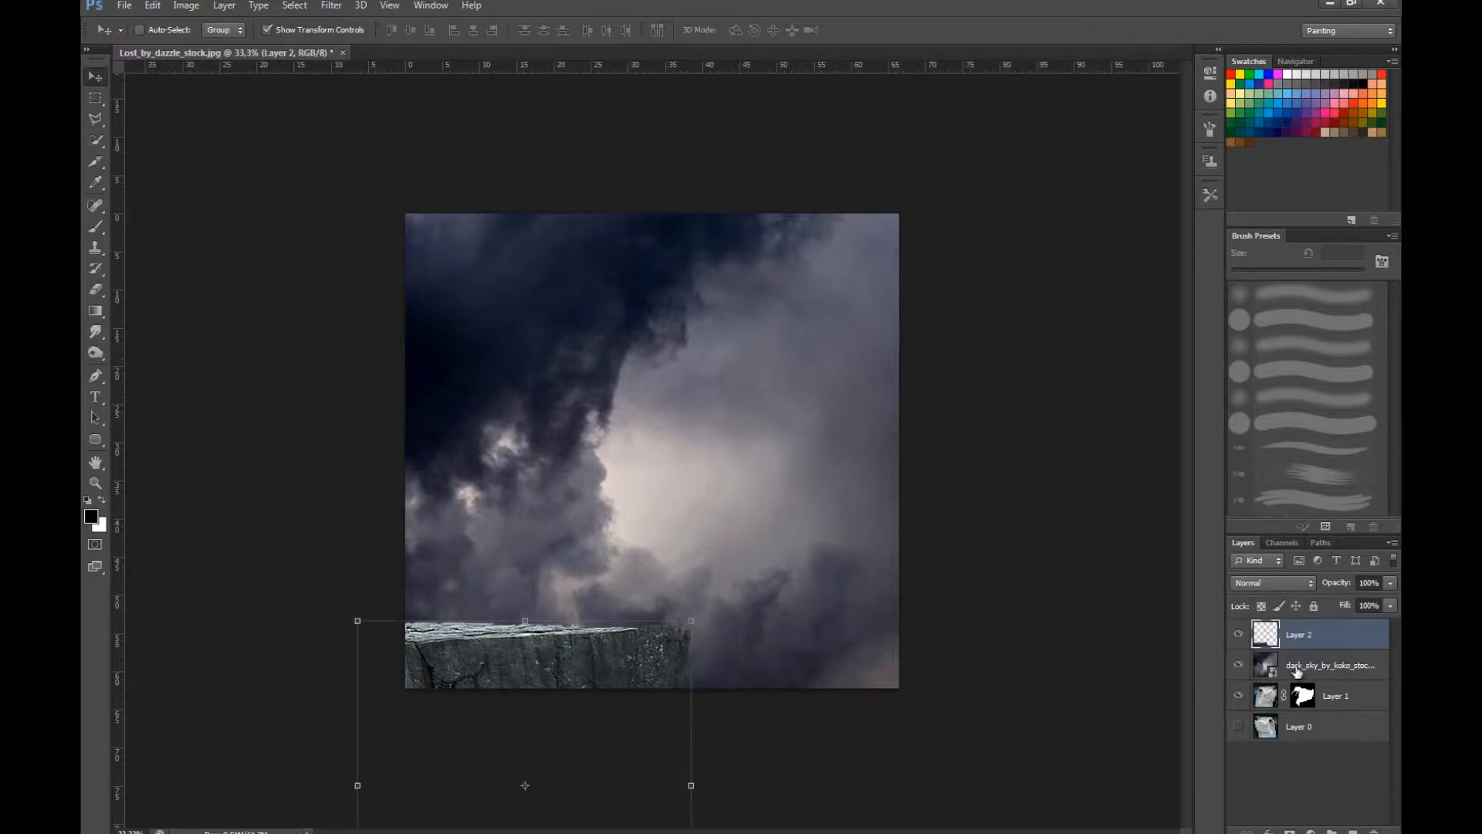
Move the woman's layer above the sky layer, scale her to about 51% and place her over the cliff's edge.
{"action": "left_click_drag", "start_coordinate": [1318, 701], "coordinate": [1324, 656]}
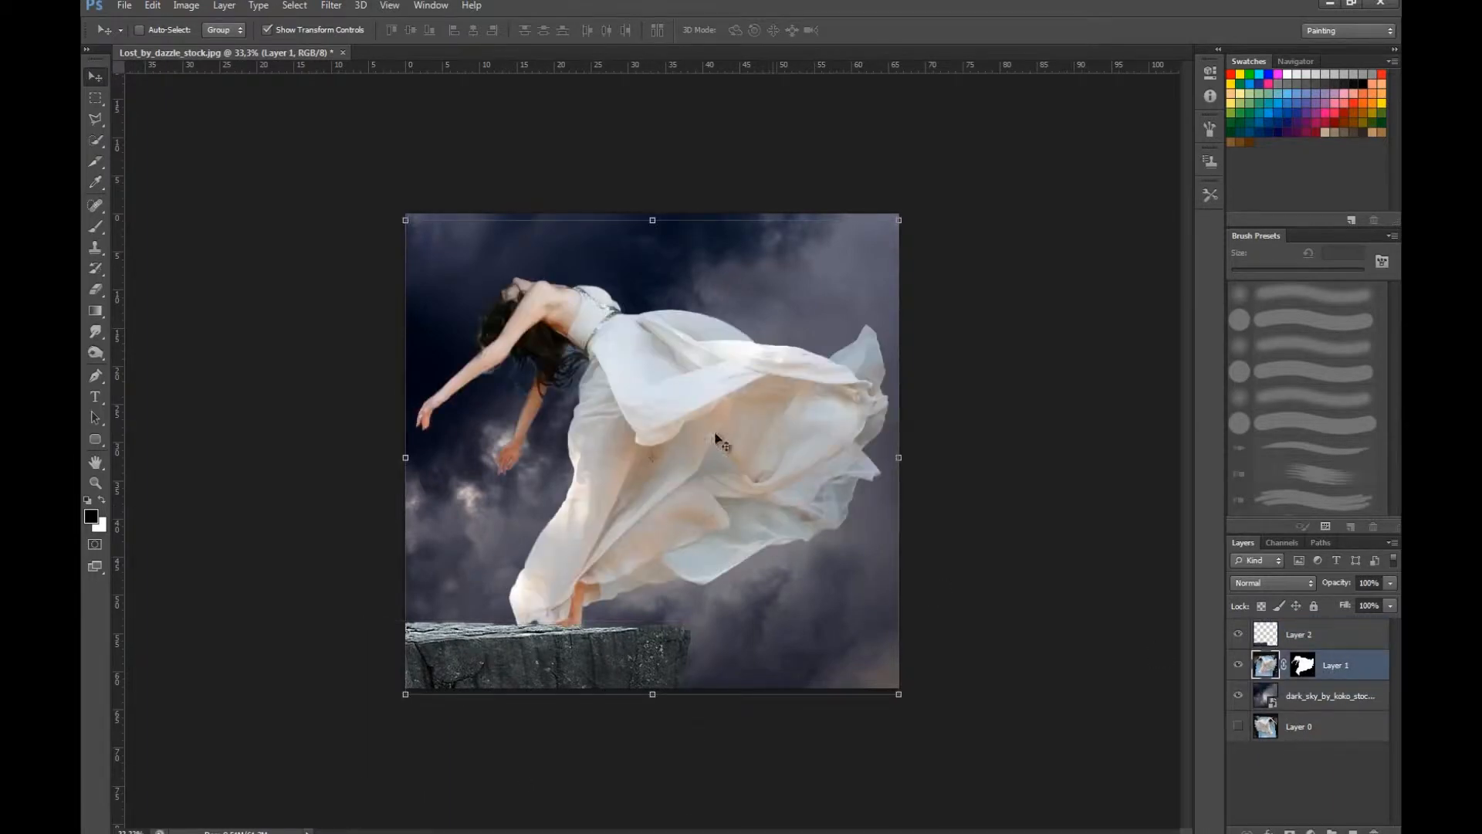
{"action": "left_click_drag", "start_coordinate": [407, 220], "coordinate": [646, 451]}
{"action": "left_click_drag", "start_coordinate": [800, 547], "coordinate": [729, 490]}
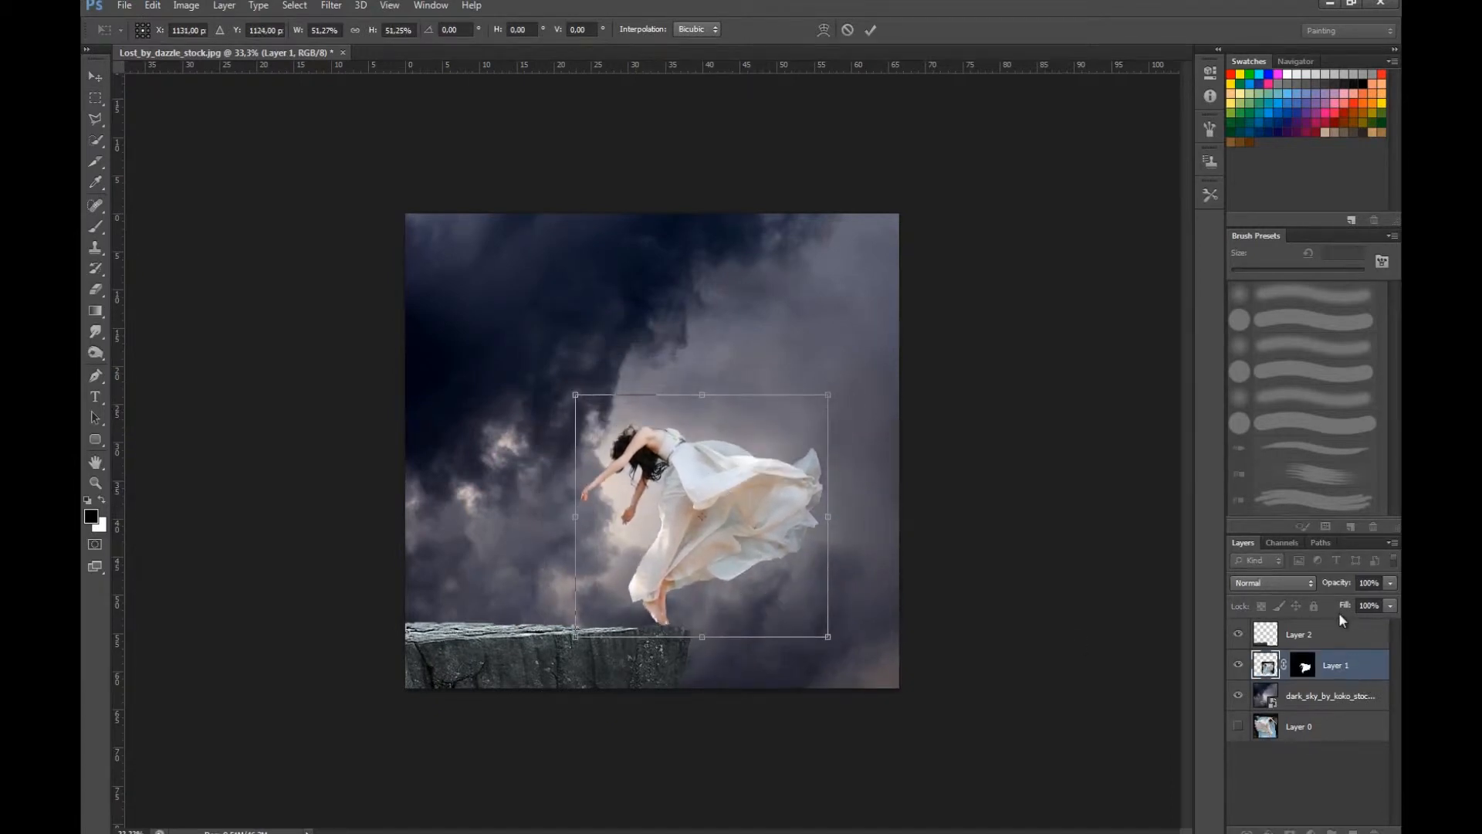
{"action": "left_click", "coordinate": [869, 31]}
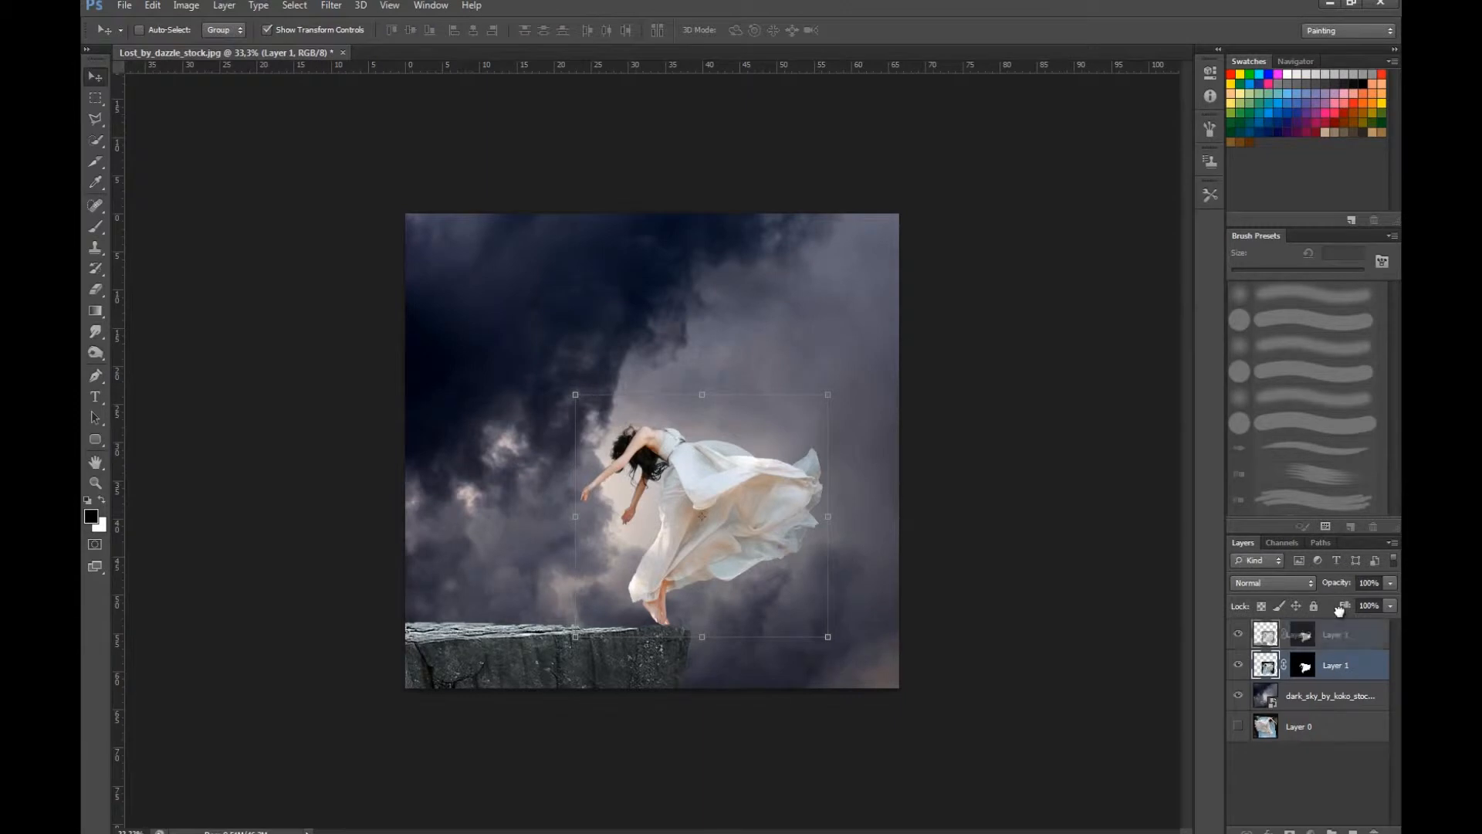
Raise the woman's layer above the cliff layer and shift both left so she floats just off the cliff's edge.
{"action": "left_click_drag", "start_coordinate": [1338, 666], "coordinate": [1284, 621]}
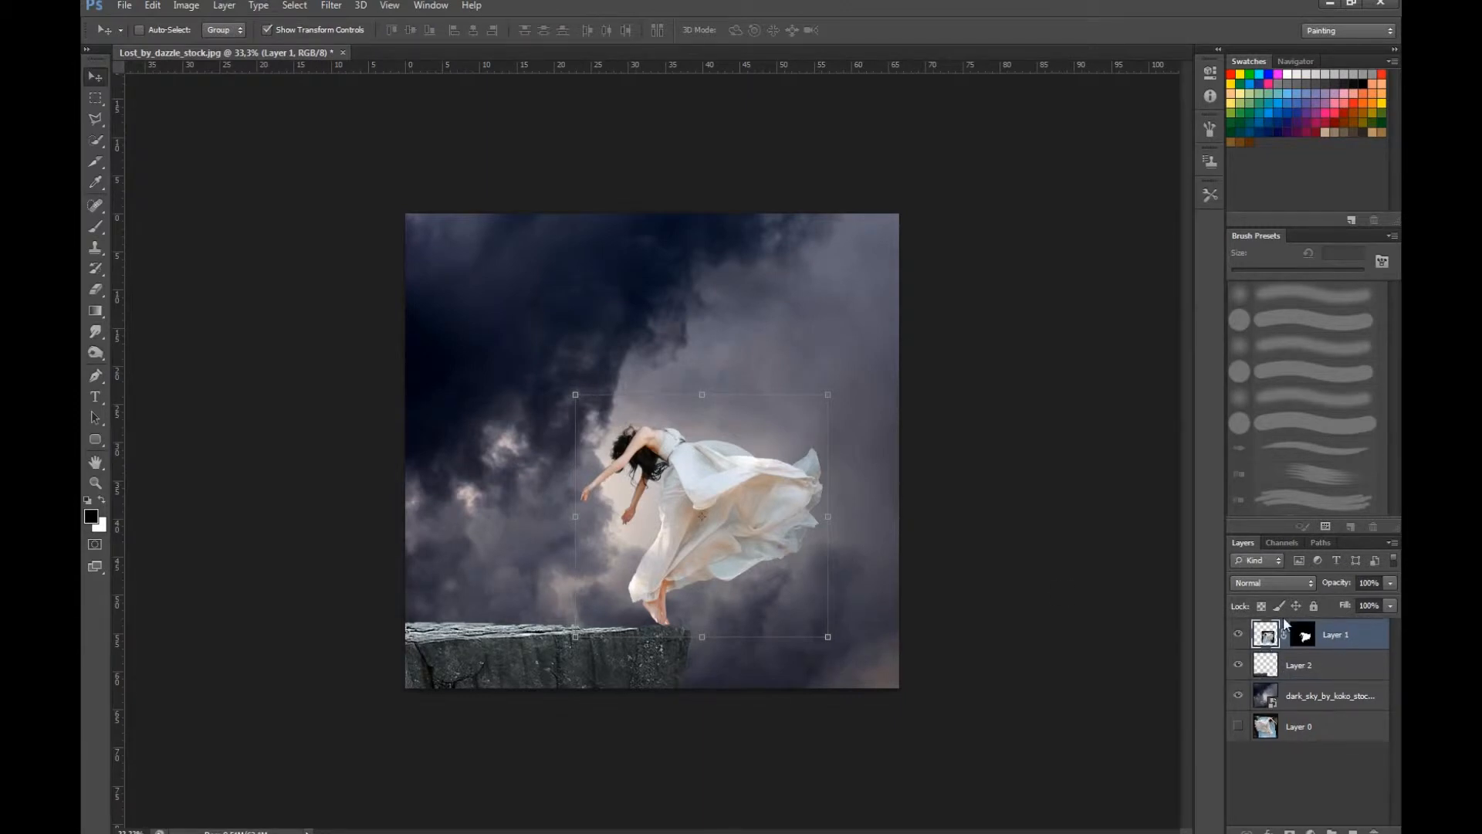
{"action": "left_click_drag", "start_coordinate": [686, 550], "coordinate": [675, 548]}
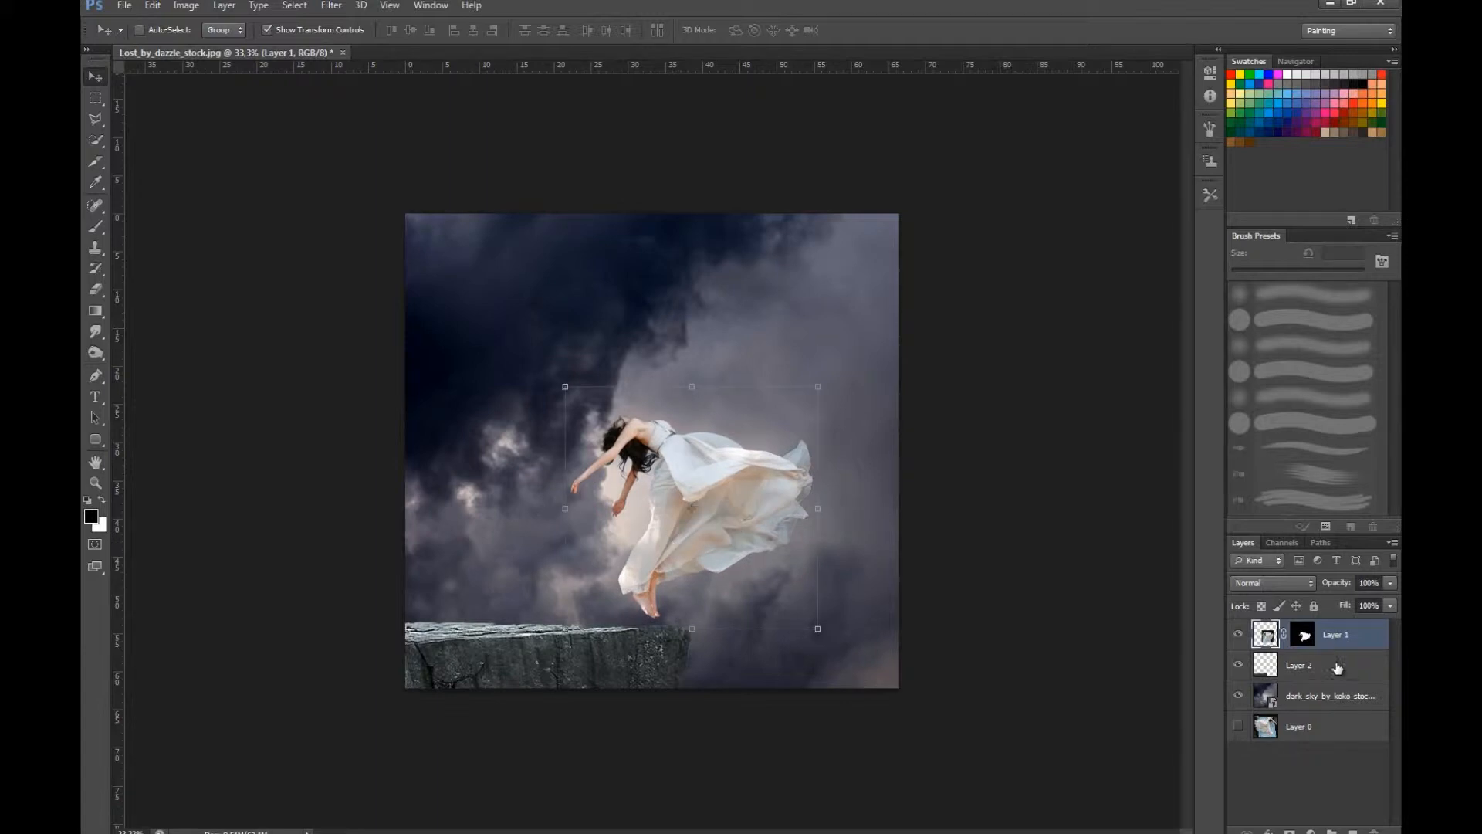
{"action": "left_click", "coordinate": [1305, 665]}
{"action": "left_click_drag", "start_coordinate": [834, 633], "coordinate": [788, 638]}
{"action": "left_click", "coordinate": [1322, 639]}
{"action": "mouse_move", "coordinate": [1019, 611]}
{"action": "left_mouse_down"}
{"action": "mouse_move", "coordinate": [999, 609]}
{"action": "mouse_move", "coordinate": [1011, 611]}
{"action": "left_mouse_up"}
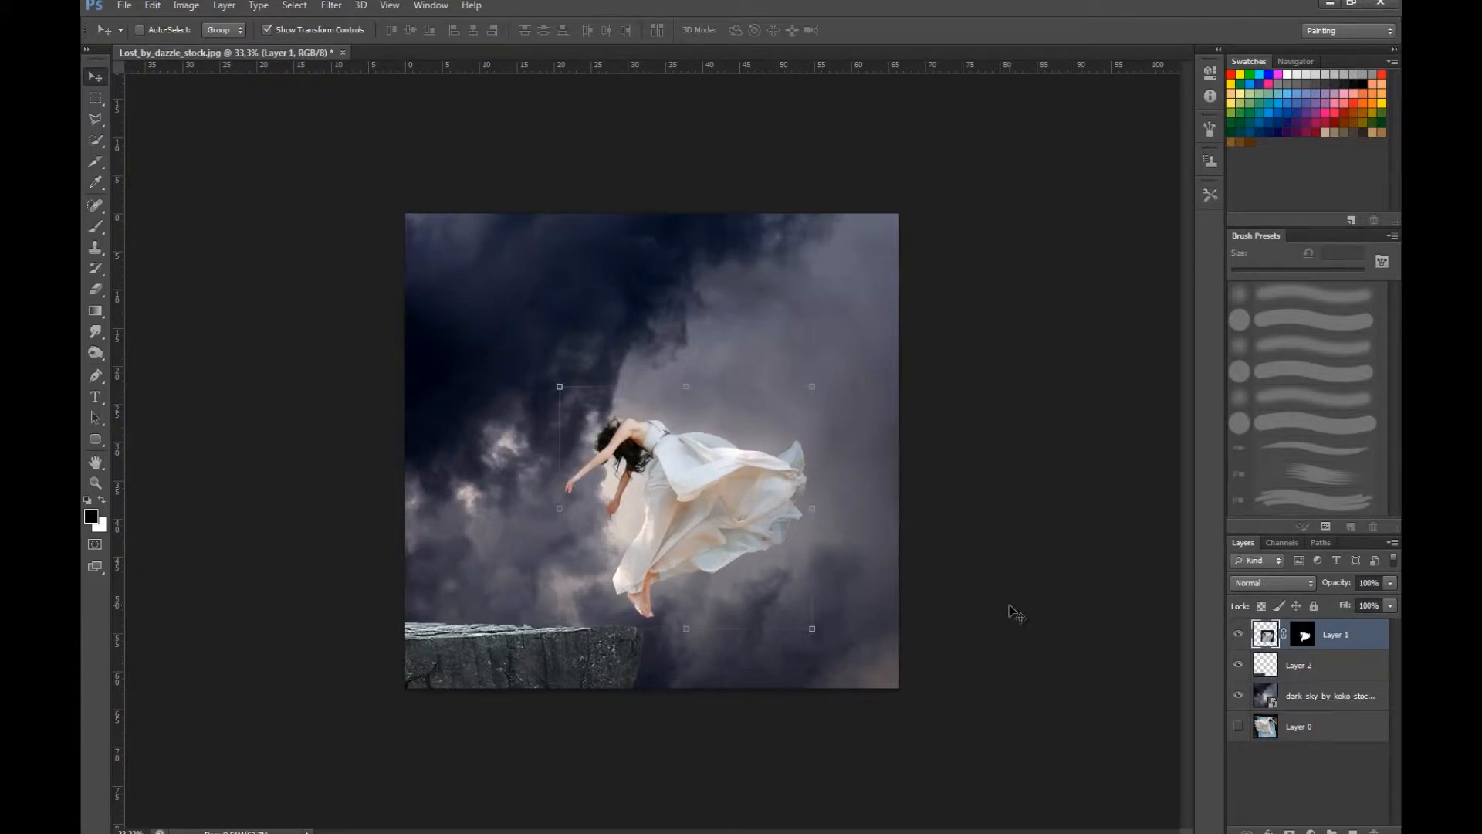
{"action": "left_click_drag", "start_coordinate": [896, 573], "coordinate": [892, 577]}
Target the woman's layer mask with the Brush tool and load the 998 px splatter brush with black paint.
{"action": "key", "text": "ctrl+plus"}
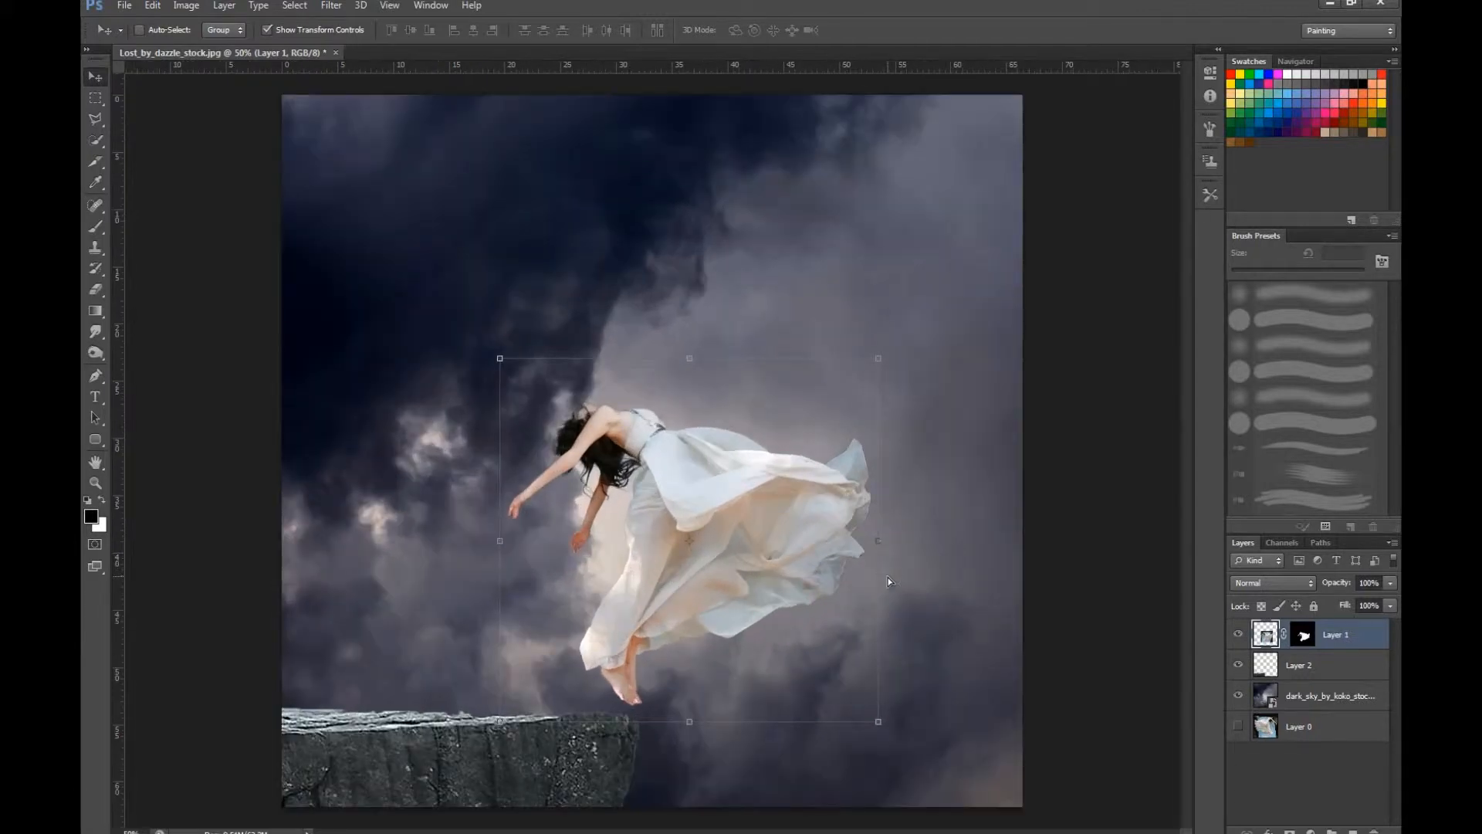
{"action": "left_click", "coordinate": [1305, 634]}
{"action": "left_click", "coordinate": [96, 226]}
{"action": "scroll", "coordinate": [1390, 317], "scroll_direction": "down", "scroll_amount": 5}
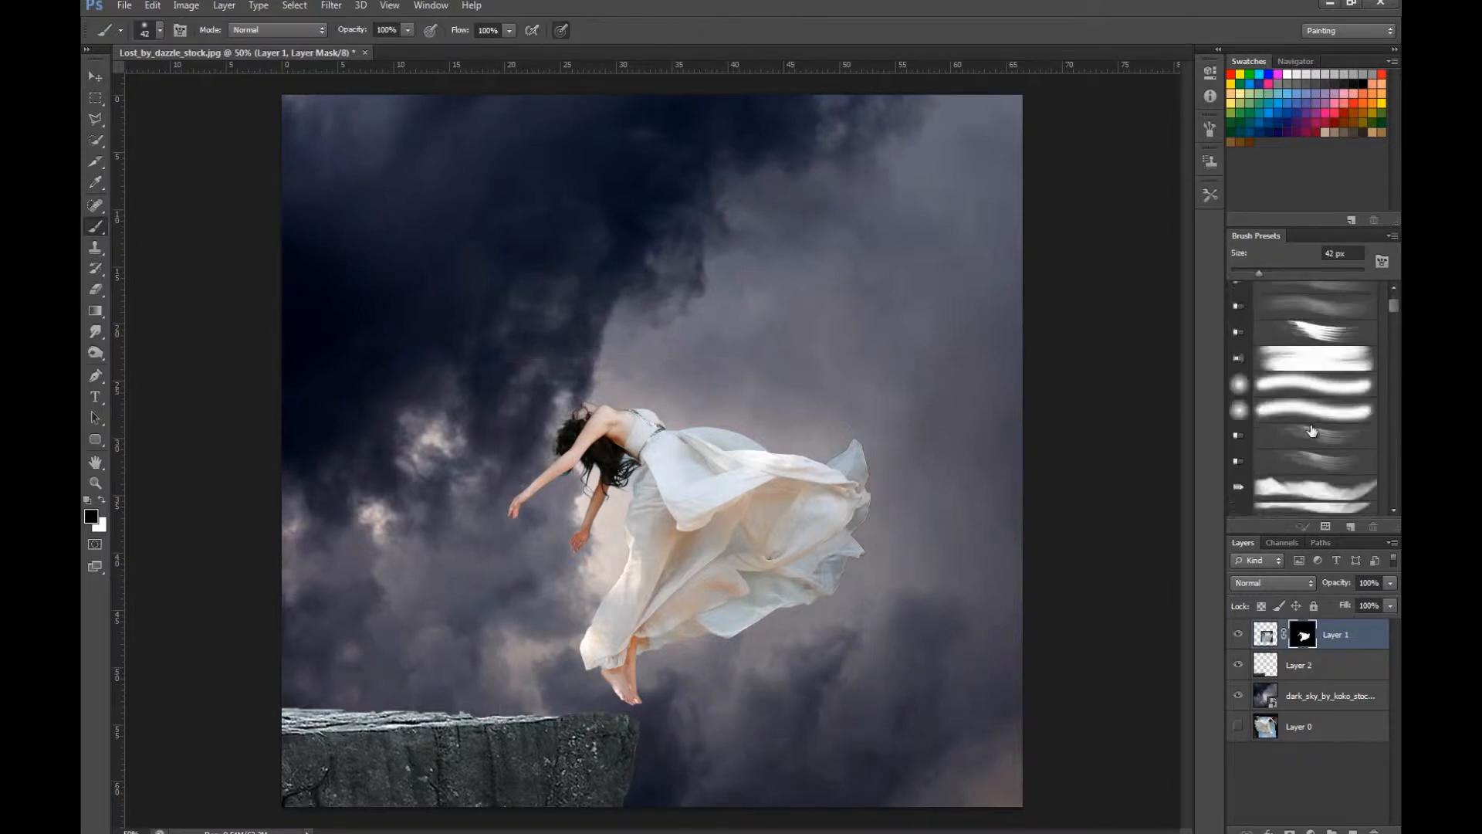
{"action": "left_click_drag", "start_coordinate": [1389, 317], "coordinate": [1387, 516]}
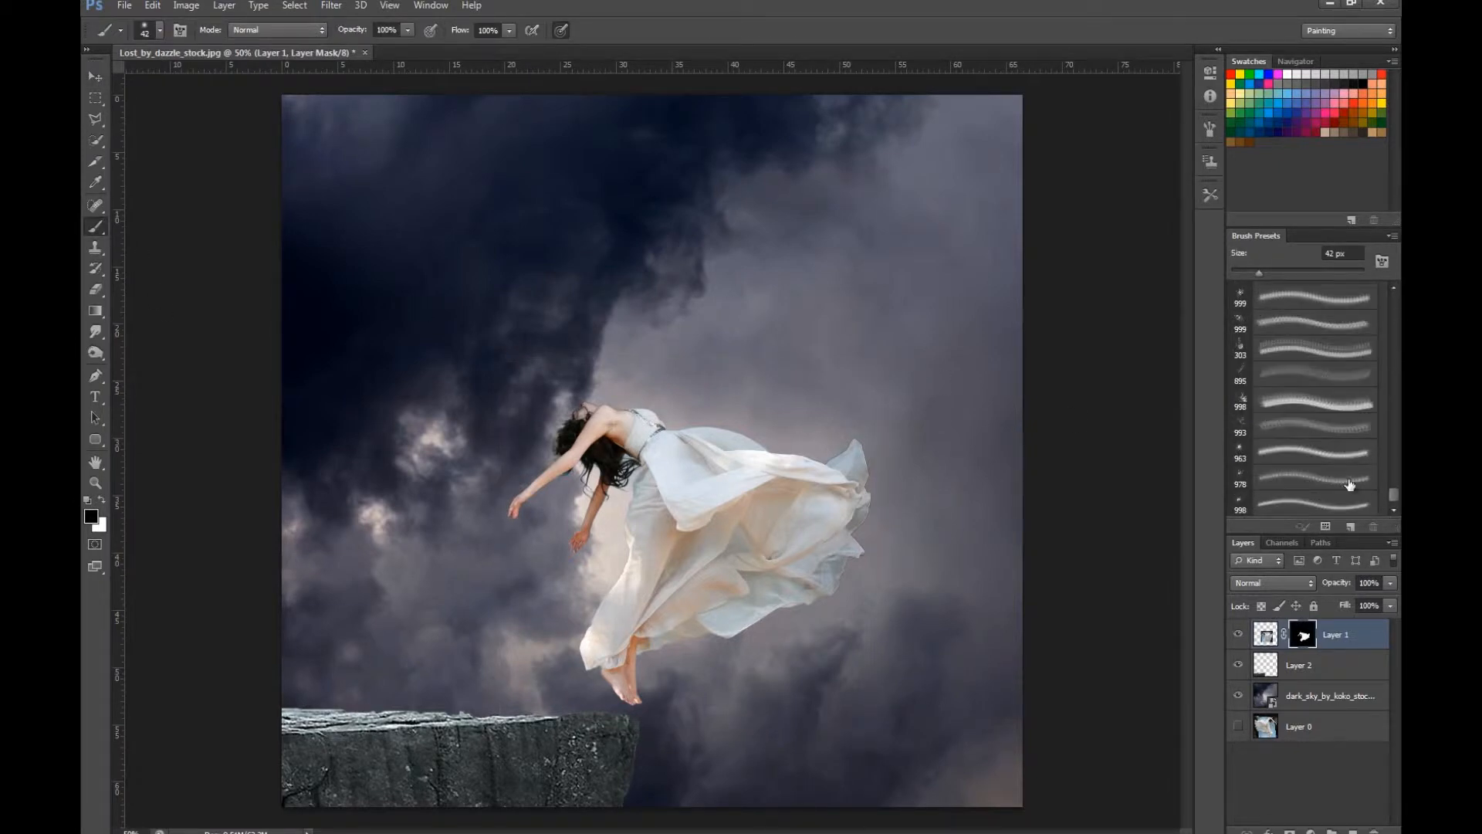
{"action": "left_click", "coordinate": [1305, 409]}
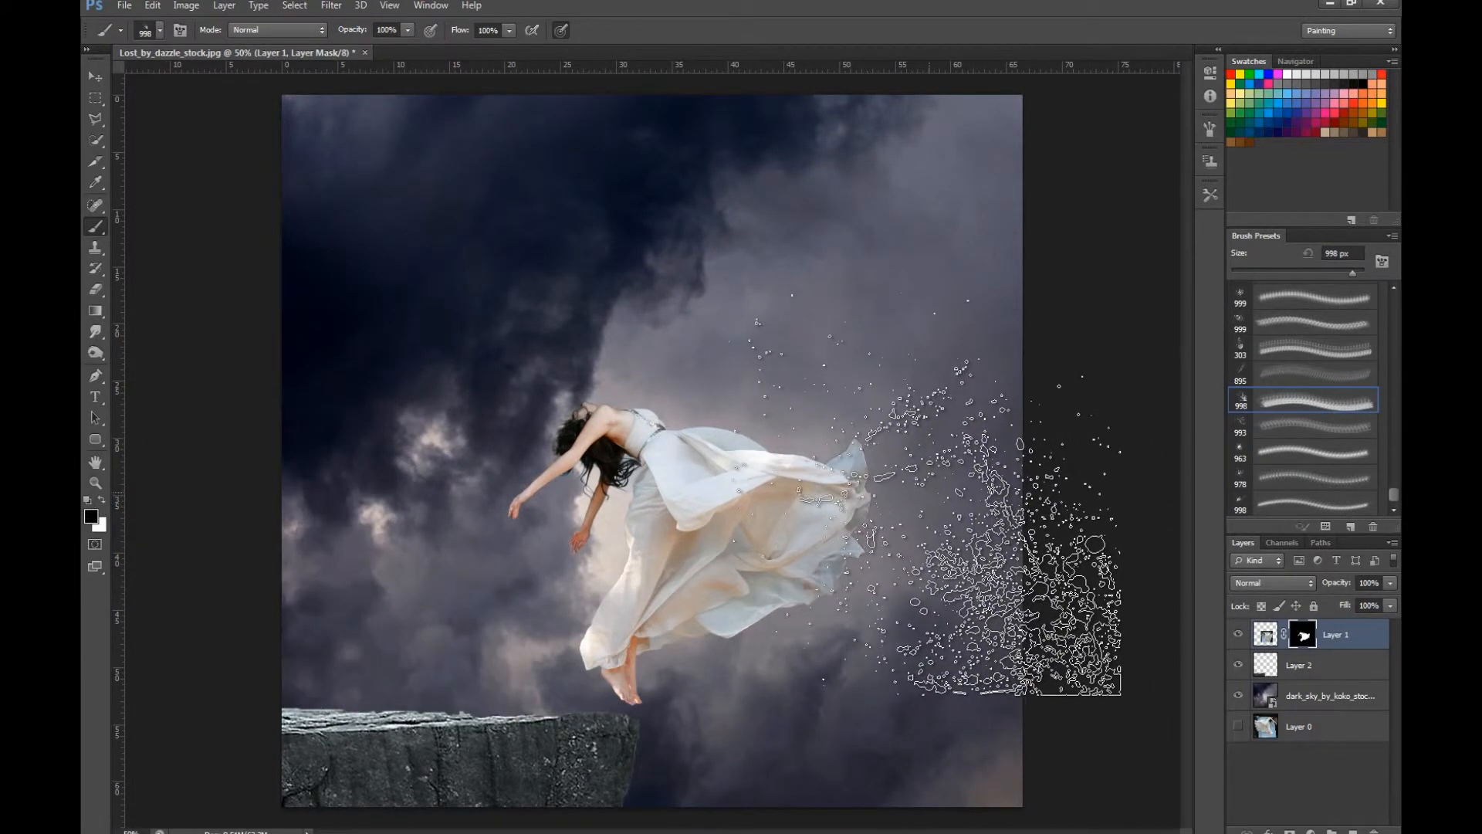
Speckle the upper edge of the dress on the mask with the 303 px and 999 px splatter brushes, reducing the latter to 184 px.
{"action": "left_click", "coordinate": [1290, 376]}
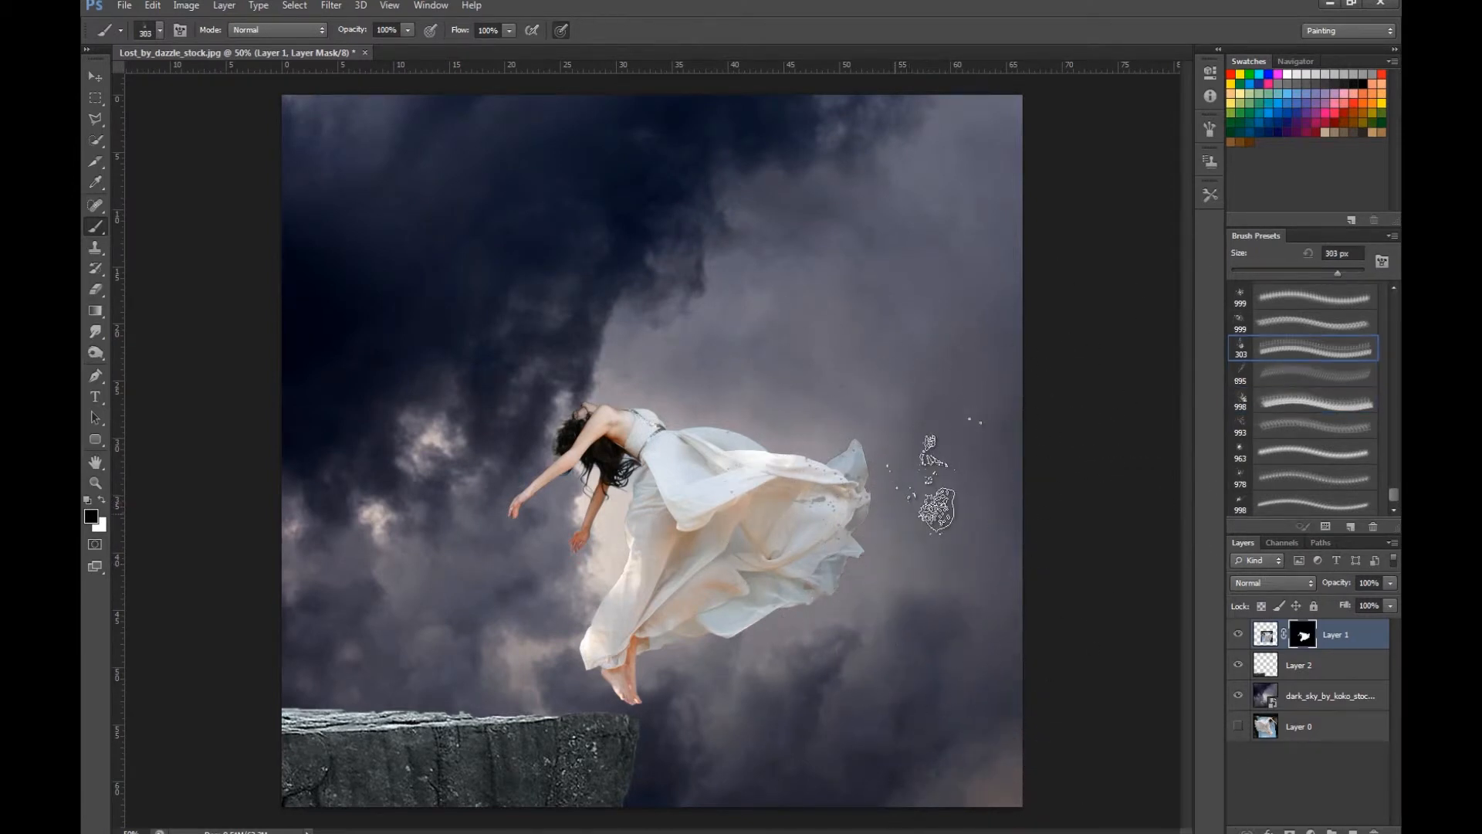
{"action": "left_click", "coordinate": [1285, 324]}
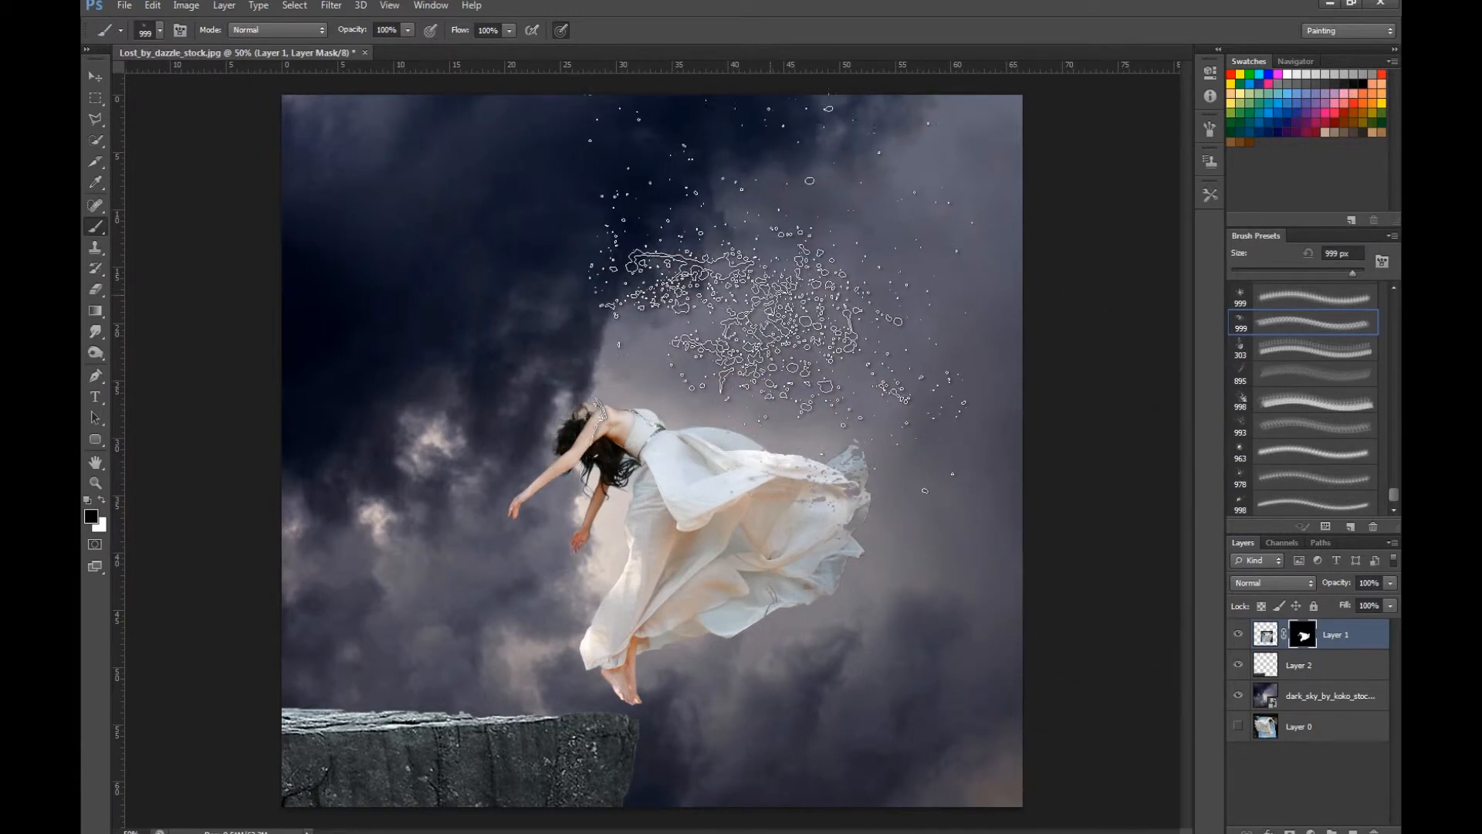
{"action": "left_click_drag", "start_coordinate": [1354, 272], "coordinate": [1327, 273]}
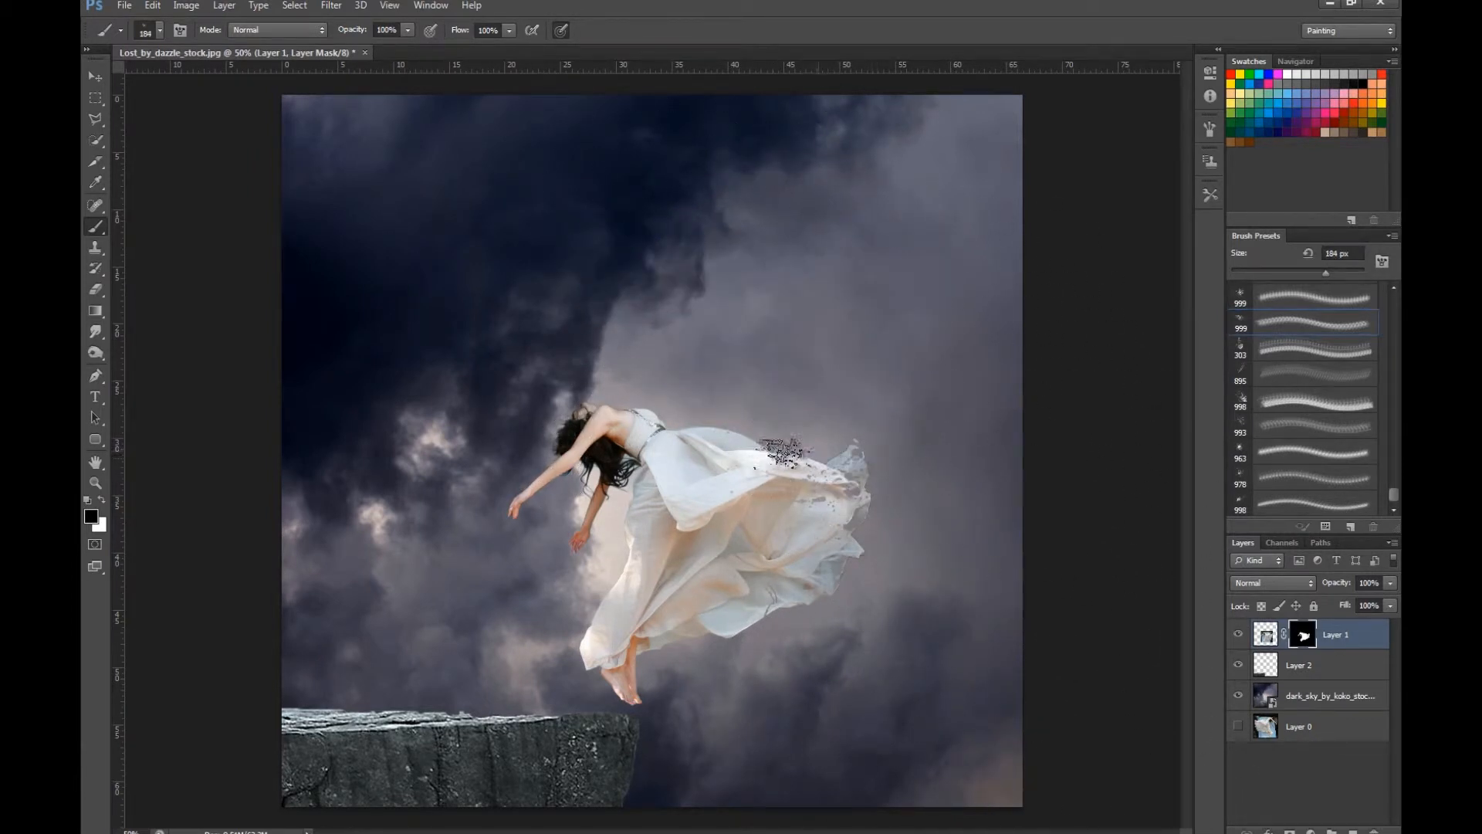
Change to the denser 999 px splatter brush, reduce it to 201 px and speckle the woman's hair and shoulder on the mask.
{"action": "scroll", "coordinate": [1301, 362], "scroll_direction": "up", "scroll_amount": 1}
{"action": "left_click", "coordinate": [1297, 351]}
{"action": "scroll", "coordinate": [1297, 351], "scroll_direction": "up", "scroll_amount": 1}
{"action": "left_click", "coordinate": [1296, 324]}
{"action": "left_click_drag", "start_coordinate": [1355, 266], "coordinate": [1331, 268]}
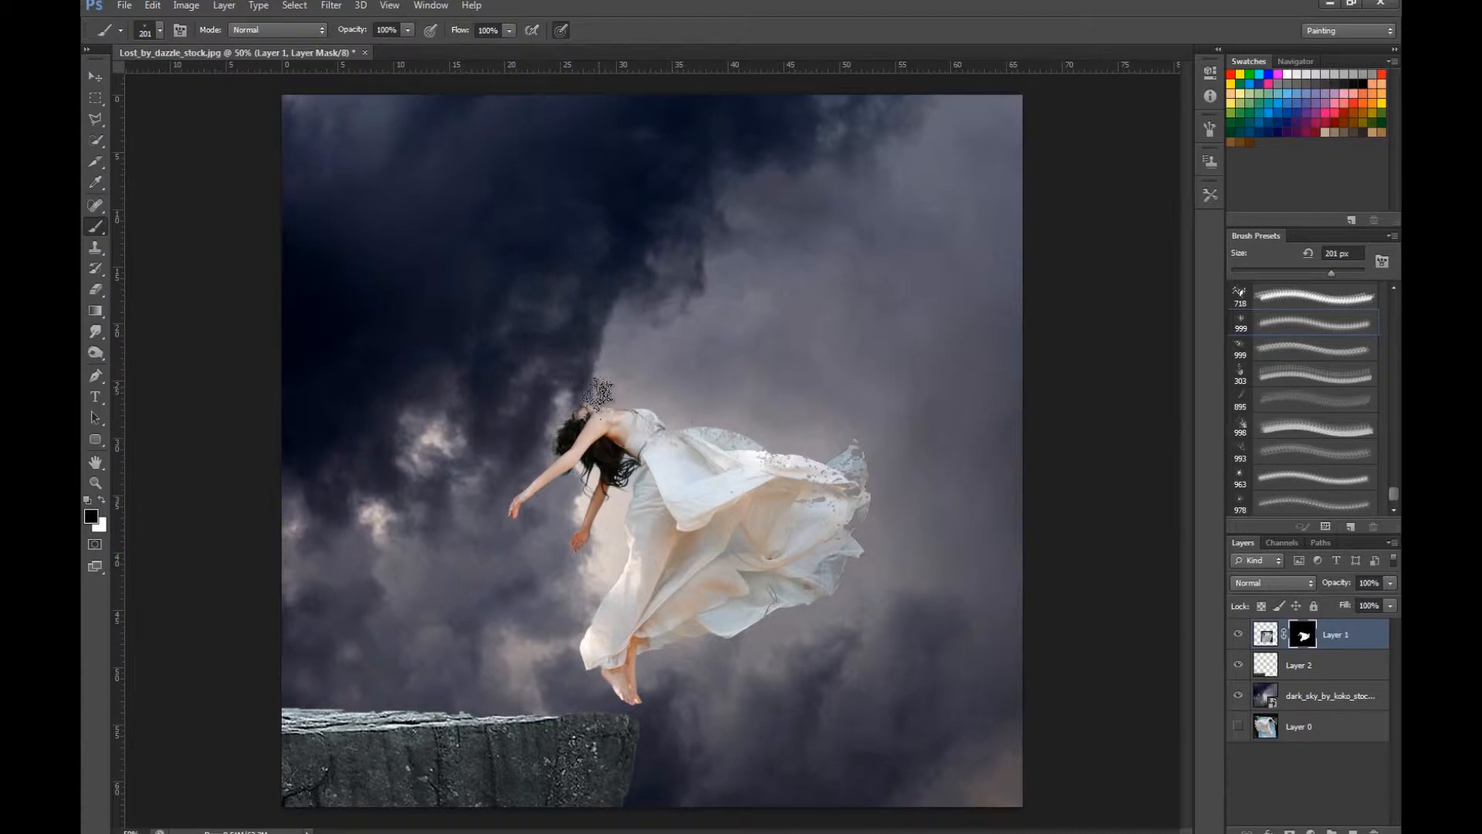
Erode the trailing edge of the dress on the mask with the last 998 px splatter brush at 193 px and 345 px.
{"action": "scroll", "coordinate": [1339, 358], "scroll_direction": "down", "scroll_amount": 1}
{"action": "left_click", "coordinate": [1306, 484]}
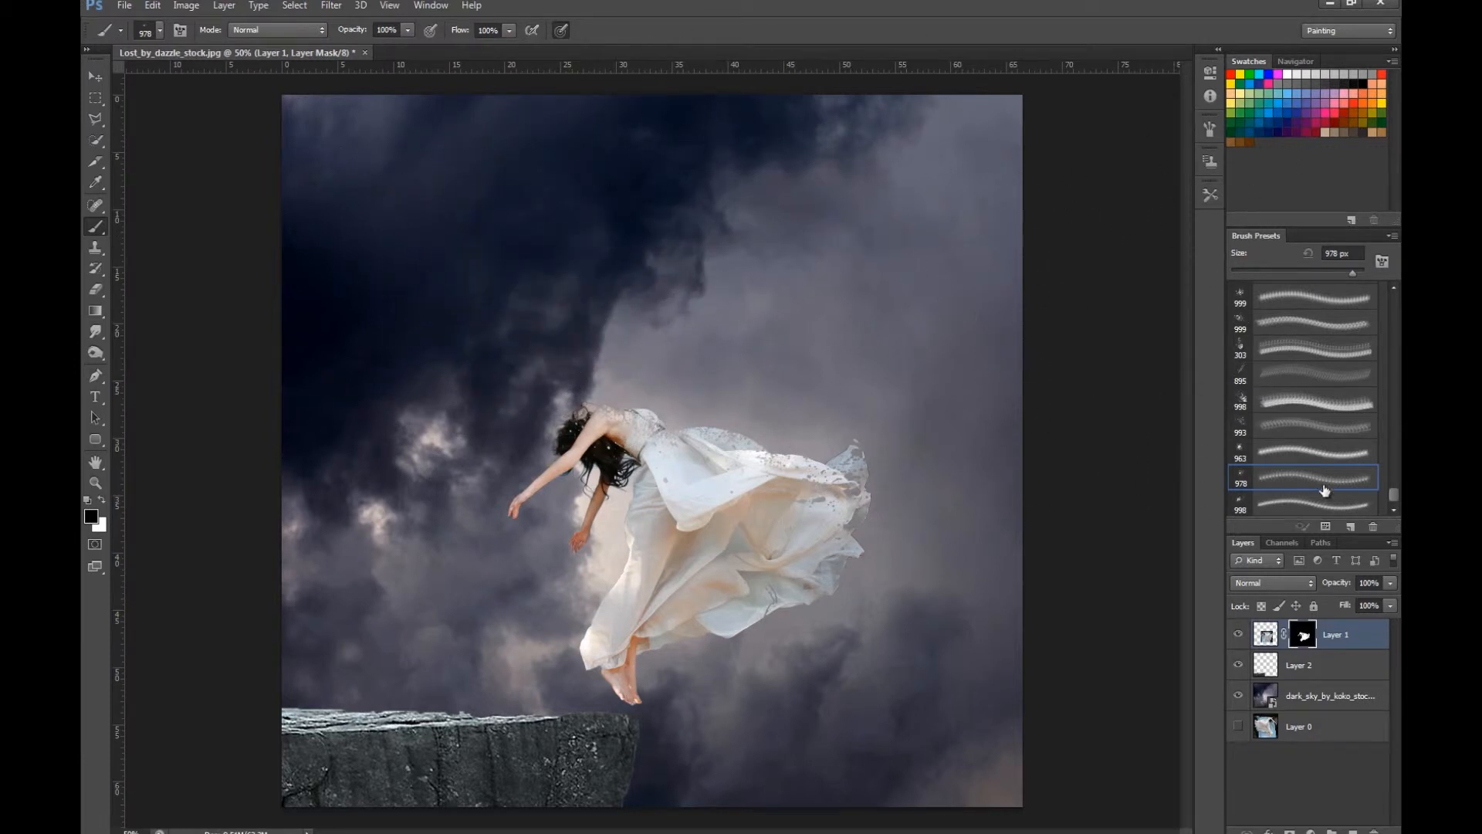
{"action": "left_click", "coordinate": [1305, 502]}
{"action": "left_click", "coordinate": [1329, 270]}
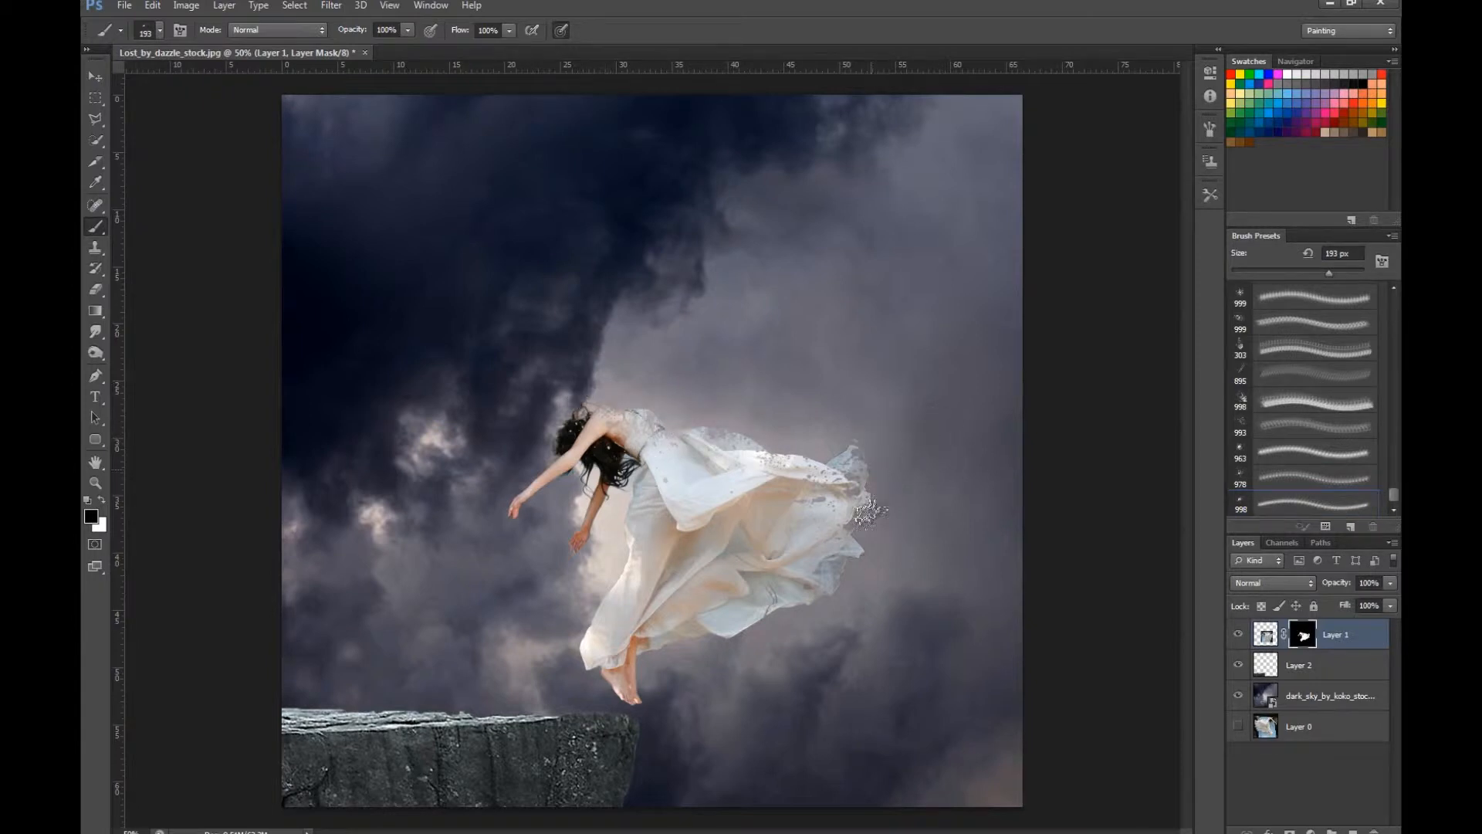
{"action": "left_click", "coordinate": [1305, 510]}
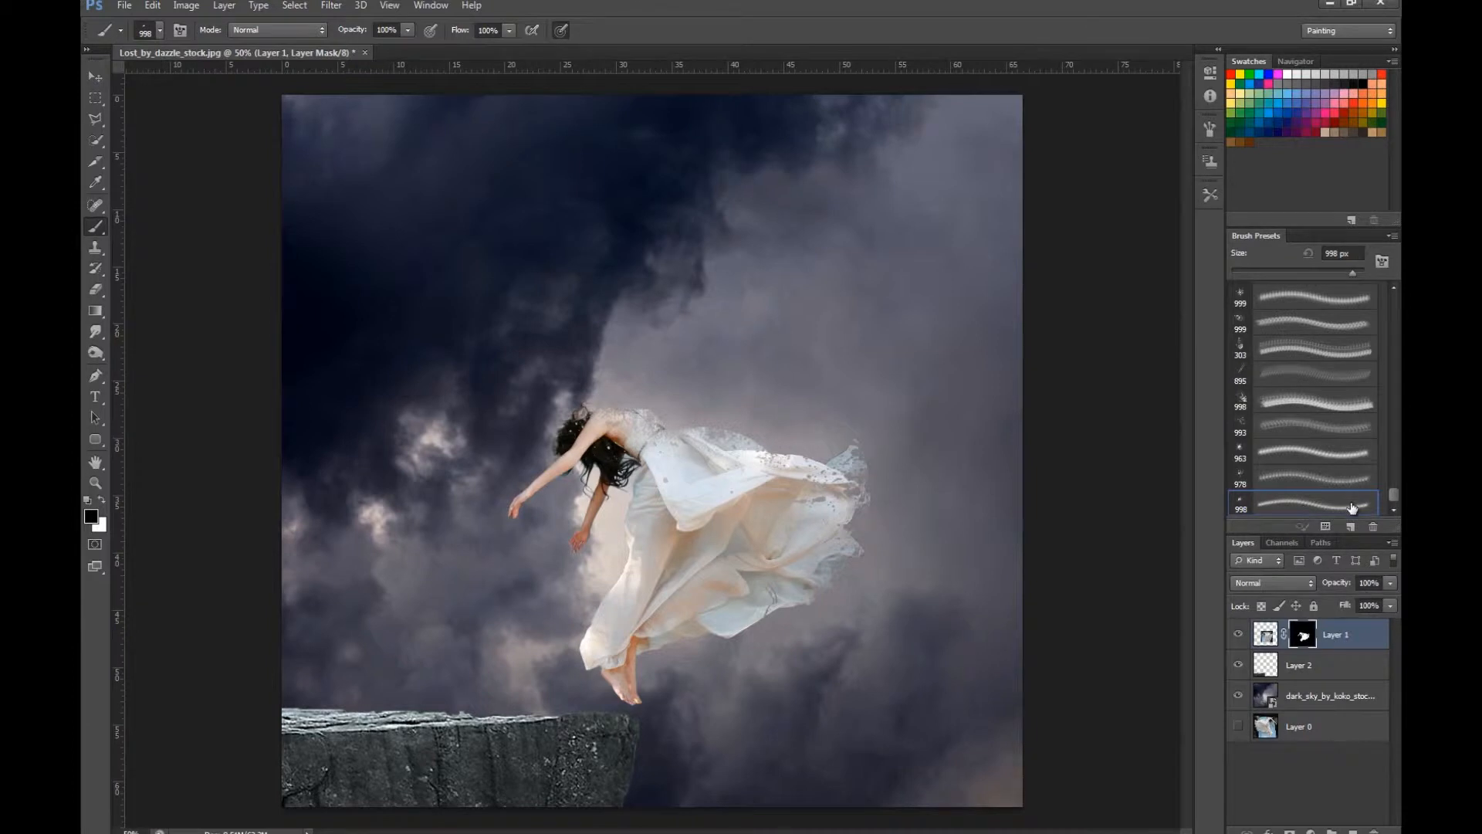
{"action": "left_click_drag", "start_coordinate": [1348, 271], "coordinate": [1341, 272]}
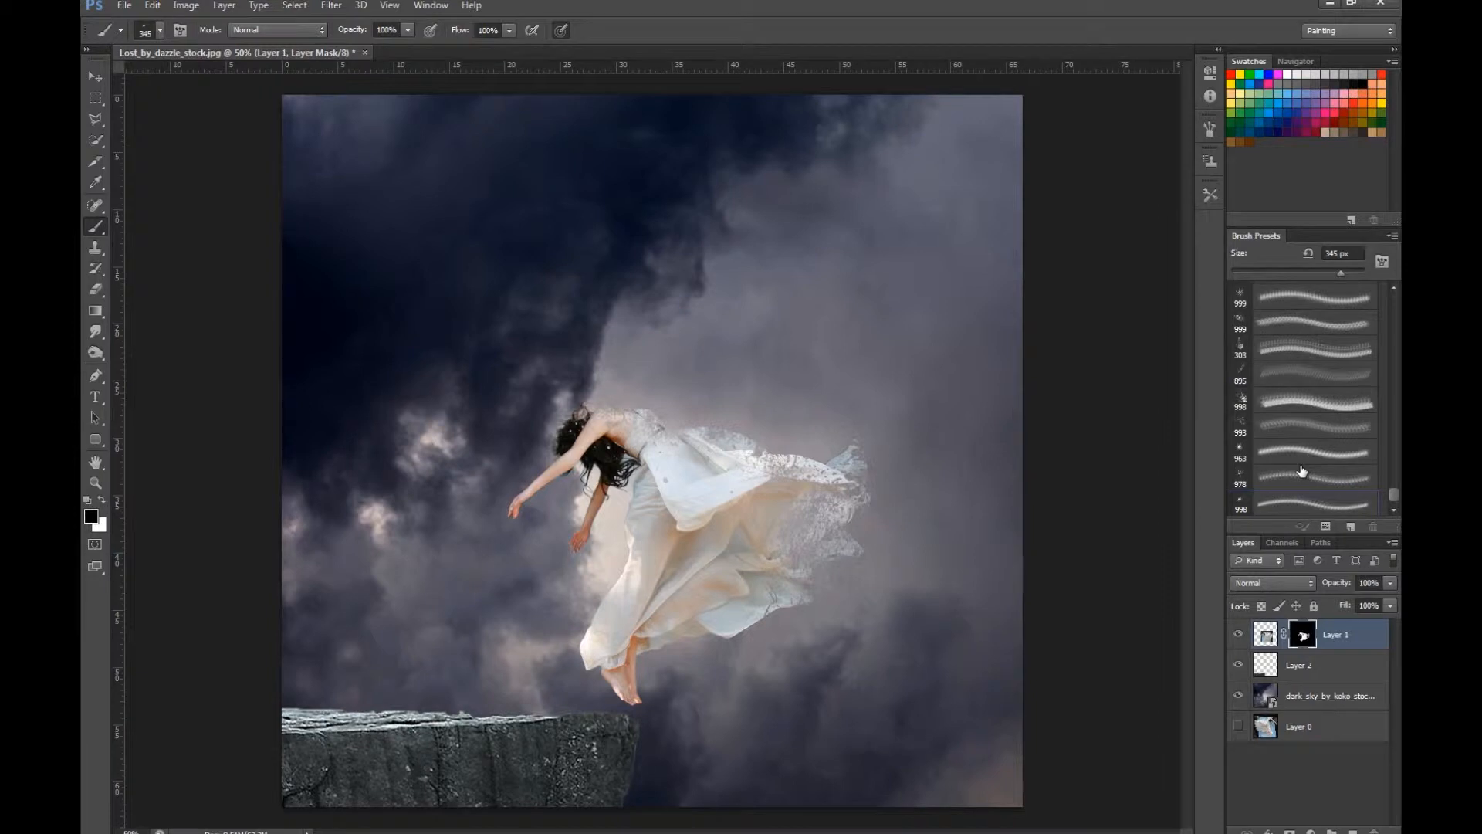
Break up the dress and its trailing end on the mask with the 999 px splatter brush and the 965 px brush at 141 px.
{"action": "scroll", "coordinate": [1295, 479], "scroll_direction": "up", "scroll_amount": 4}
{"action": "left_click", "coordinate": [1288, 402]}
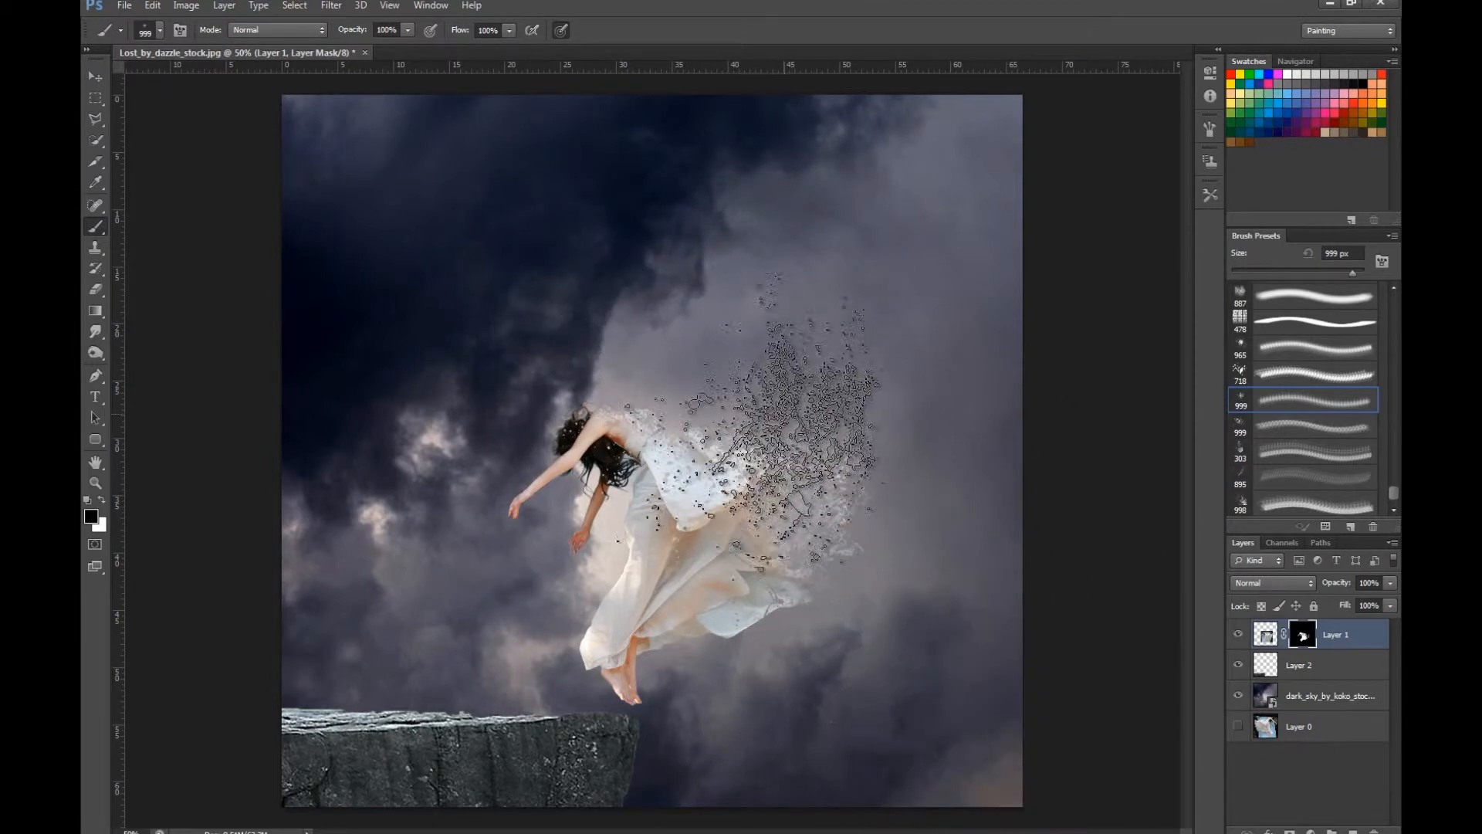
{"action": "scroll", "coordinate": [1322, 456], "scroll_direction": "up", "scroll_amount": 1}
{"action": "scroll", "coordinate": [1322, 455], "scroll_direction": "up", "scroll_amount": 1}
{"action": "left_click", "coordinate": [1296, 373]}
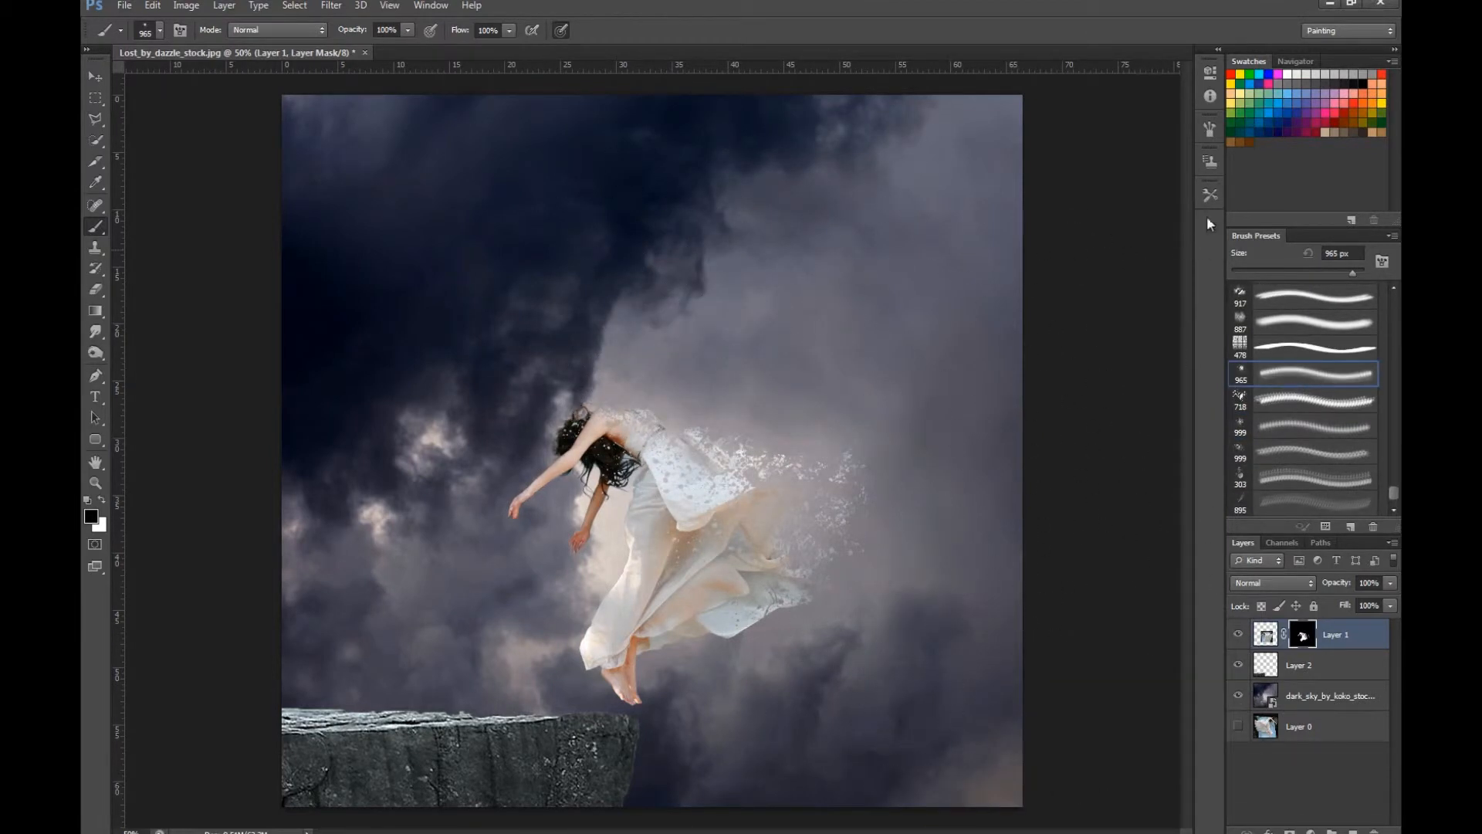
{"action": "left_click_drag", "start_coordinate": [1353, 272], "coordinate": [1312, 272]}
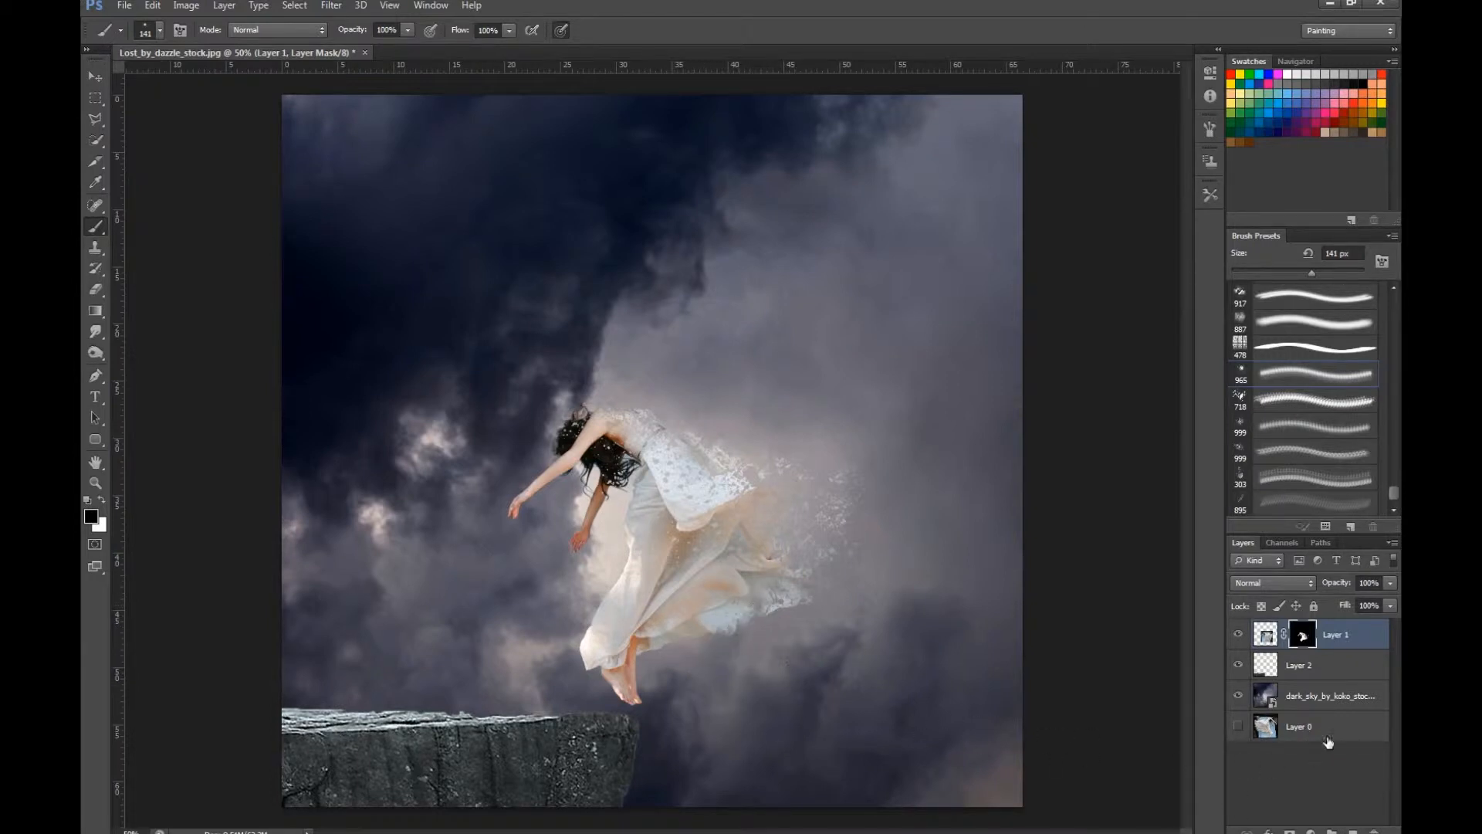
Add a layer above the woman and splatter her sampled skin tone over the shoulder with the second 999 px brush at 191 px.
{"action": "key", "text": "ctrl+shift+alt+n"}
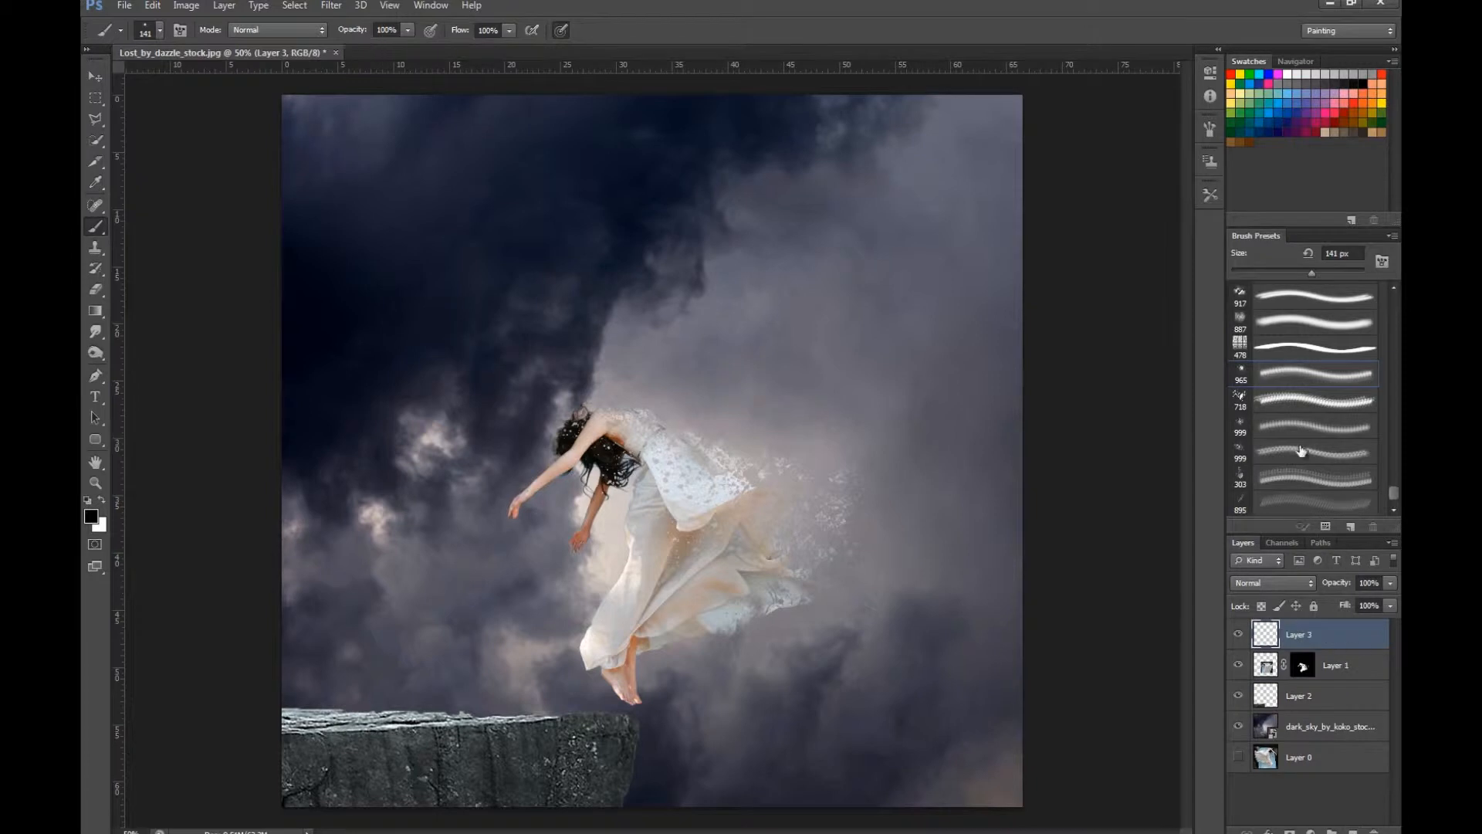
{"action": "scroll", "coordinate": [1293, 404], "scroll_direction": "down", "scroll_amount": 1}
{"action": "left_click", "coordinate": [1282, 444]}
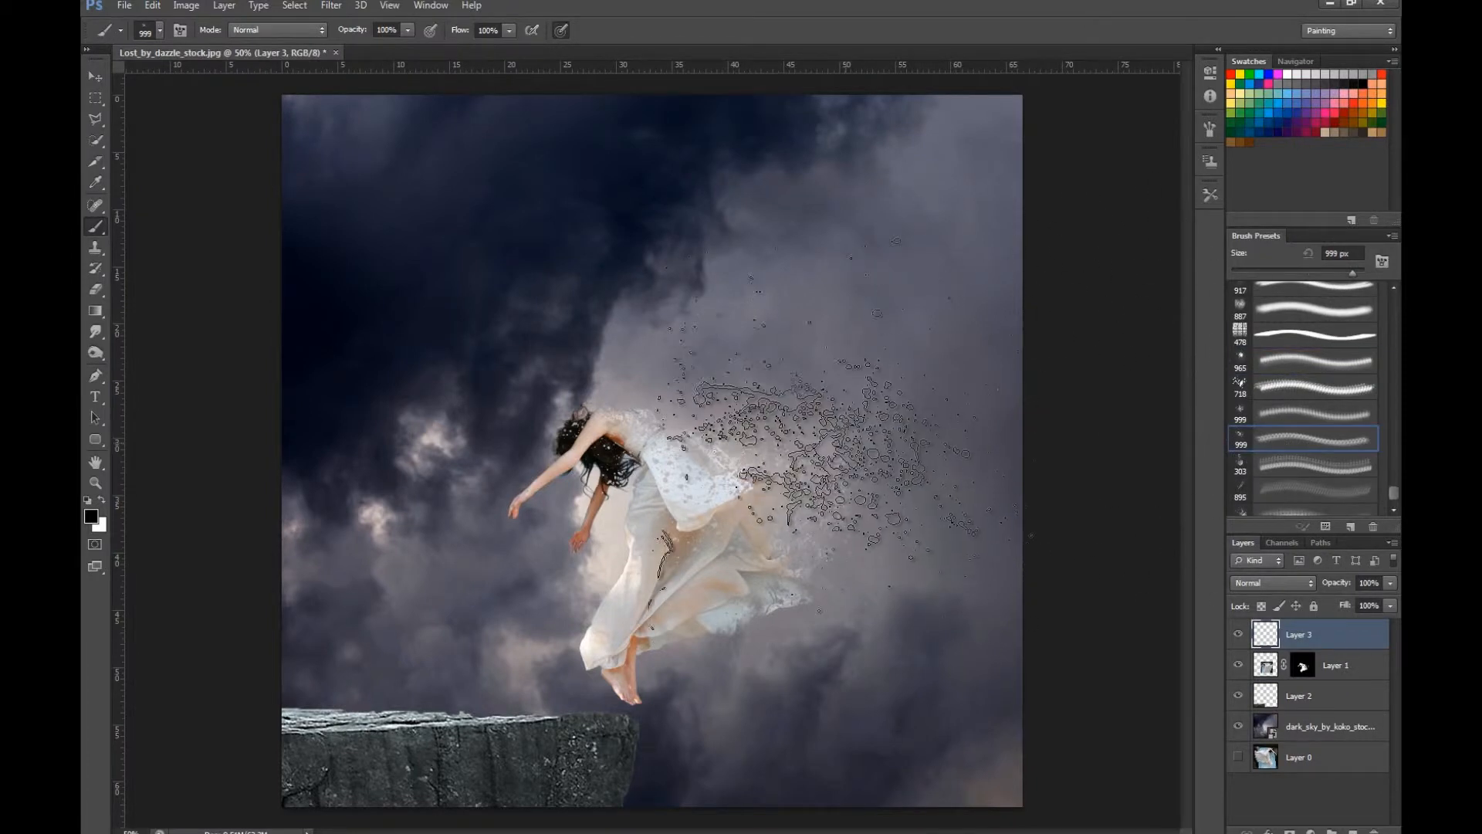
{"action": "left_click_drag", "start_coordinate": [1338, 275], "coordinate": [1338, 275]}
{"action": "scroll", "coordinate": [728, 483], "scroll_direction": "up", "scroll_amount": 3}
{"action": "scroll", "coordinate": [727, 486], "scroll_direction": "down", "scroll_amount": 1}
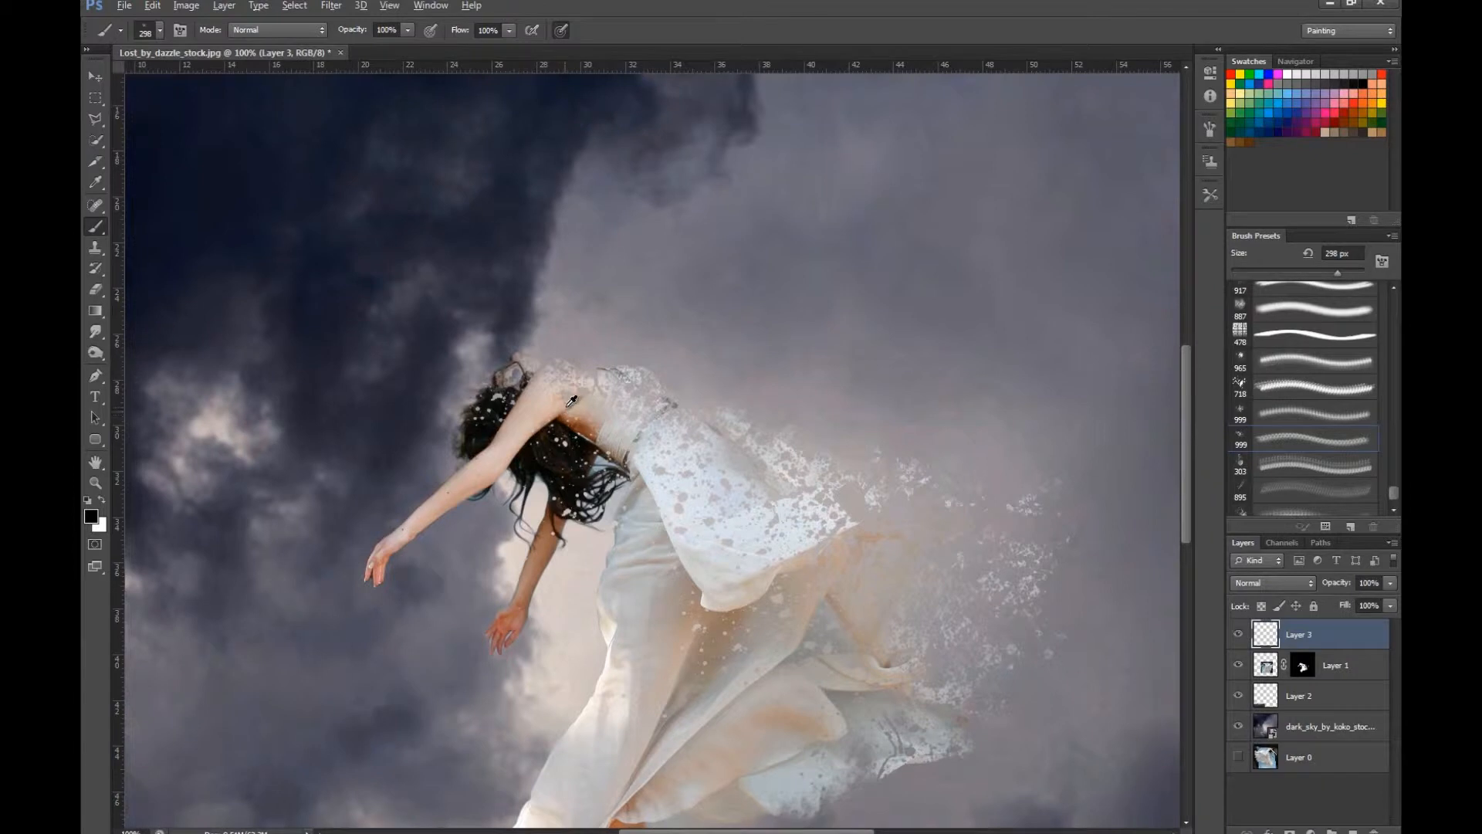
{"action": "left_click", "coordinate": [551, 393], "text": "alt"}
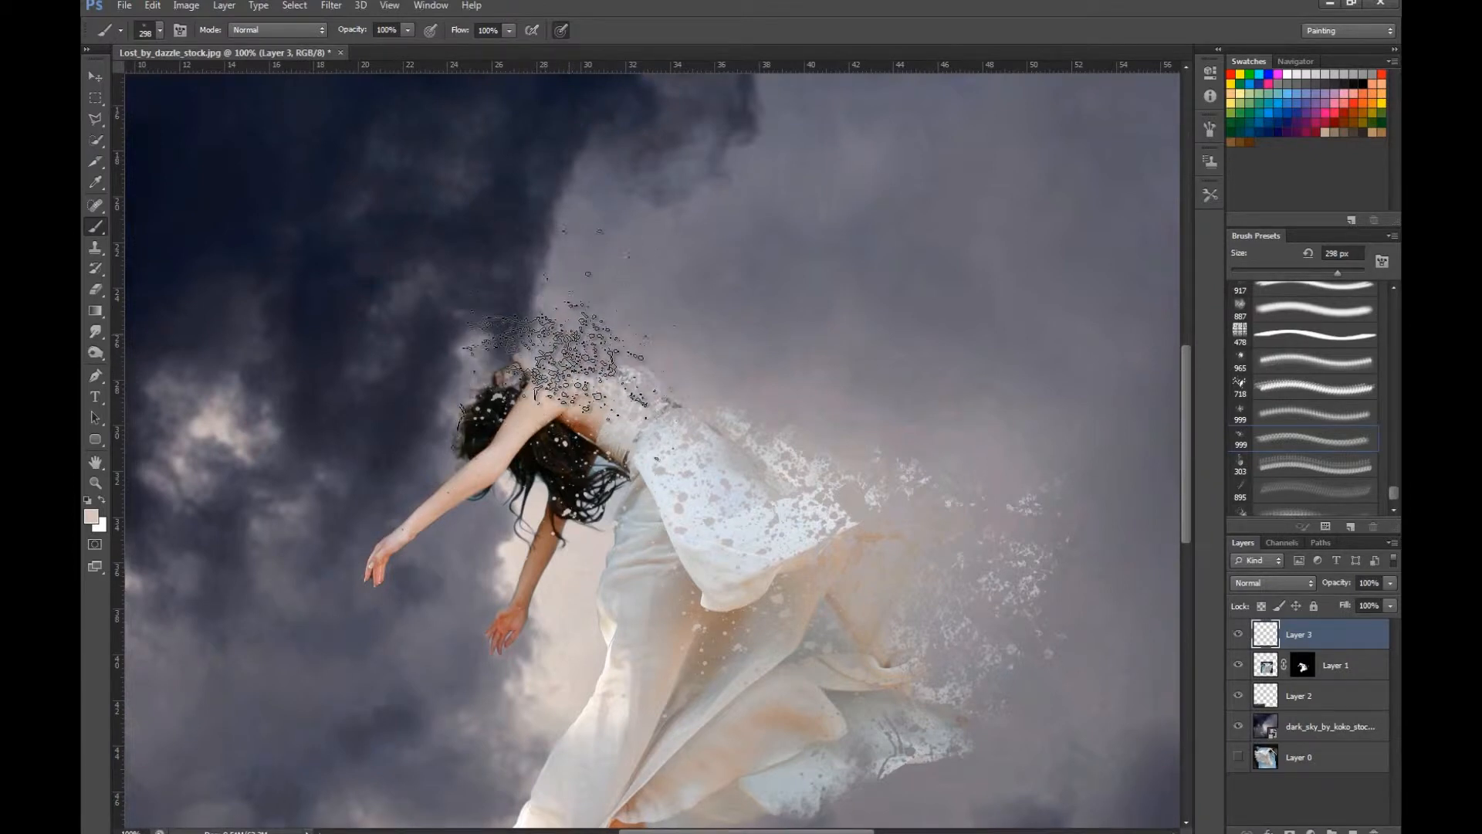
{"action": "left_click", "coordinate": [564, 359]}
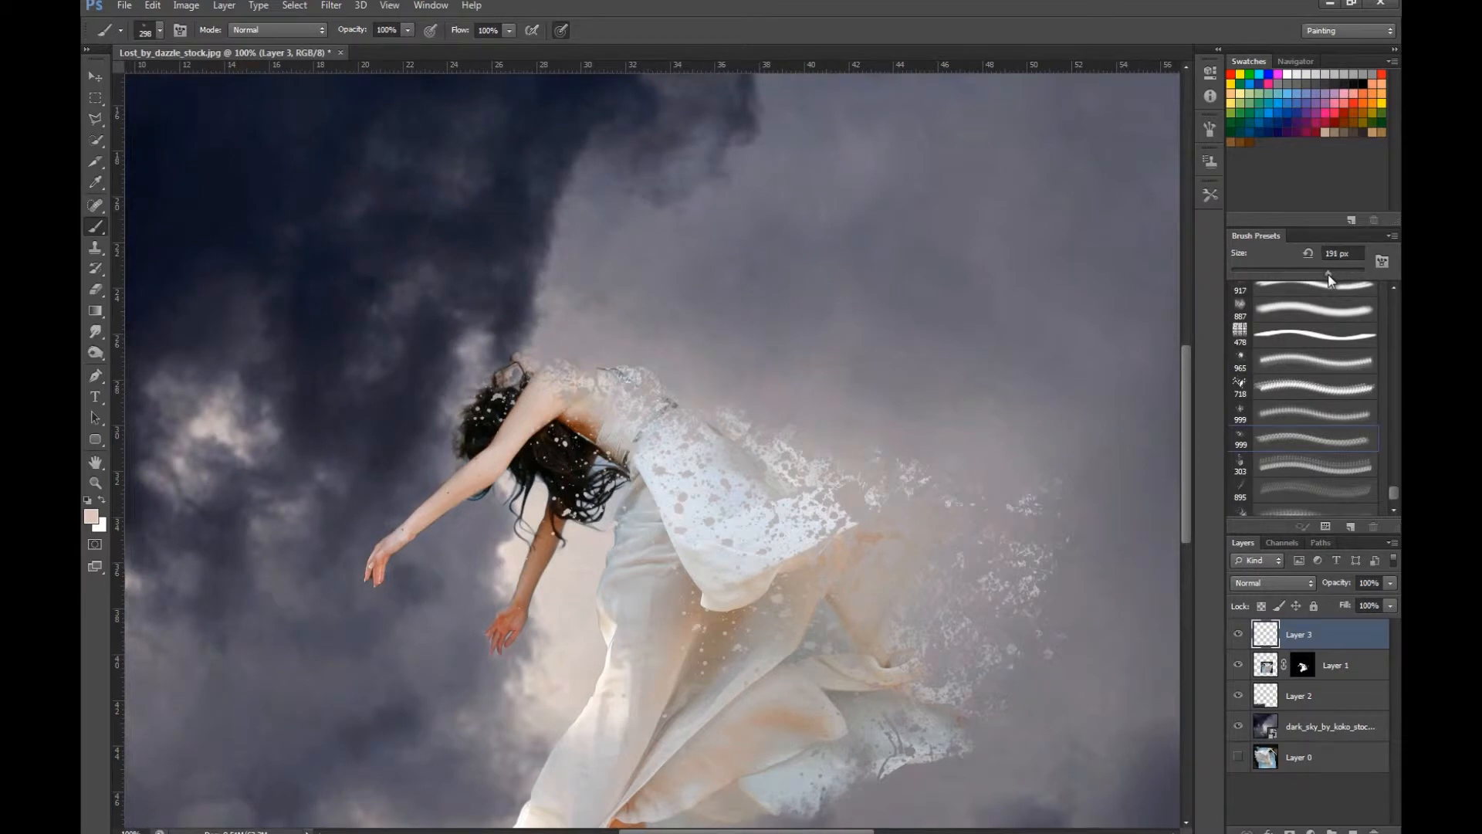
{"action": "left_click", "coordinate": [571, 353]}
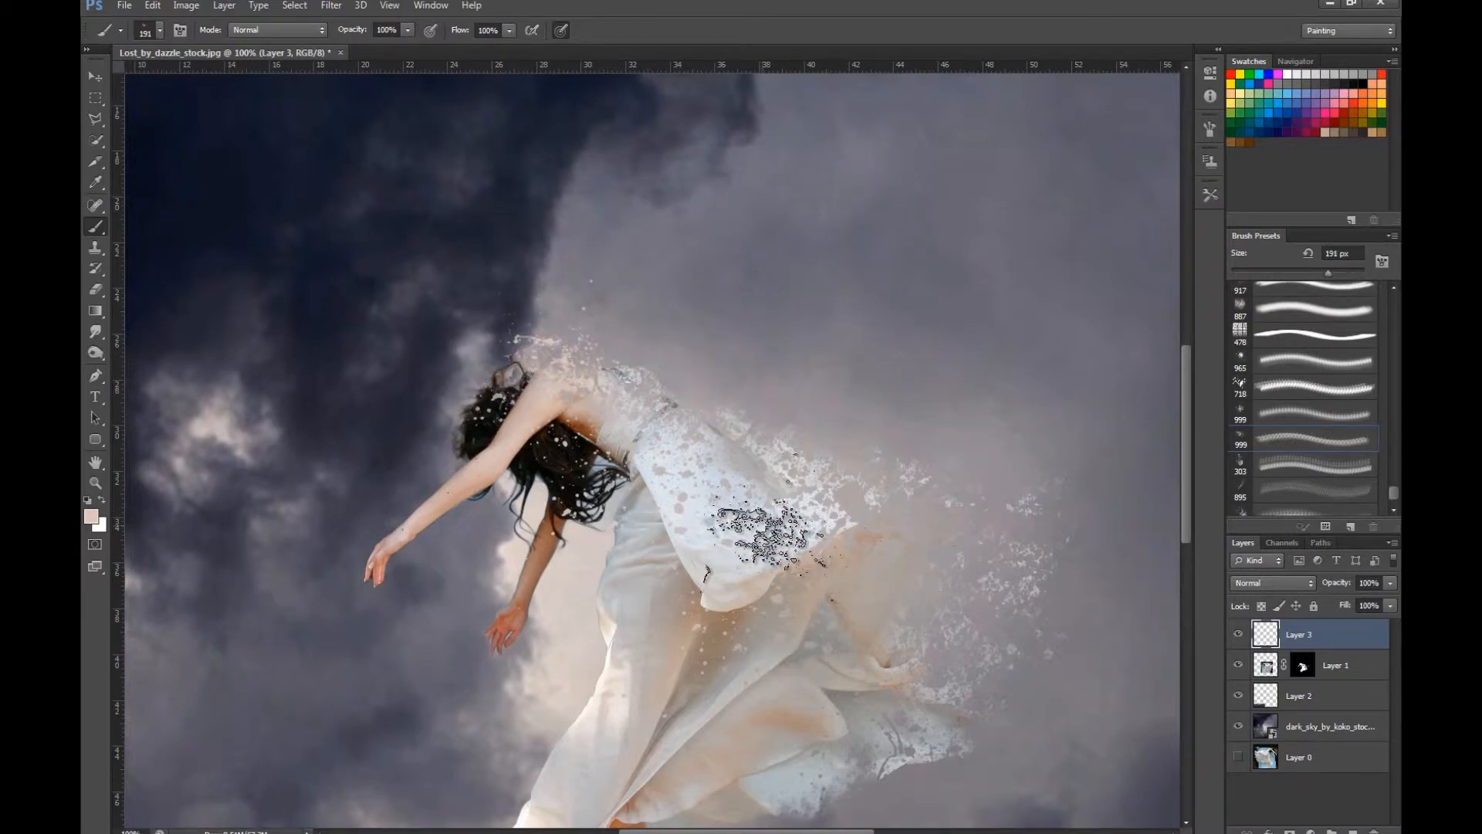
Splatter a sampled dress colour above the dress's upper edge, using the 303 px brush at 184 px and the 998 px brush at 177 px.
{"action": "left_click", "coordinate": [1306, 472]}
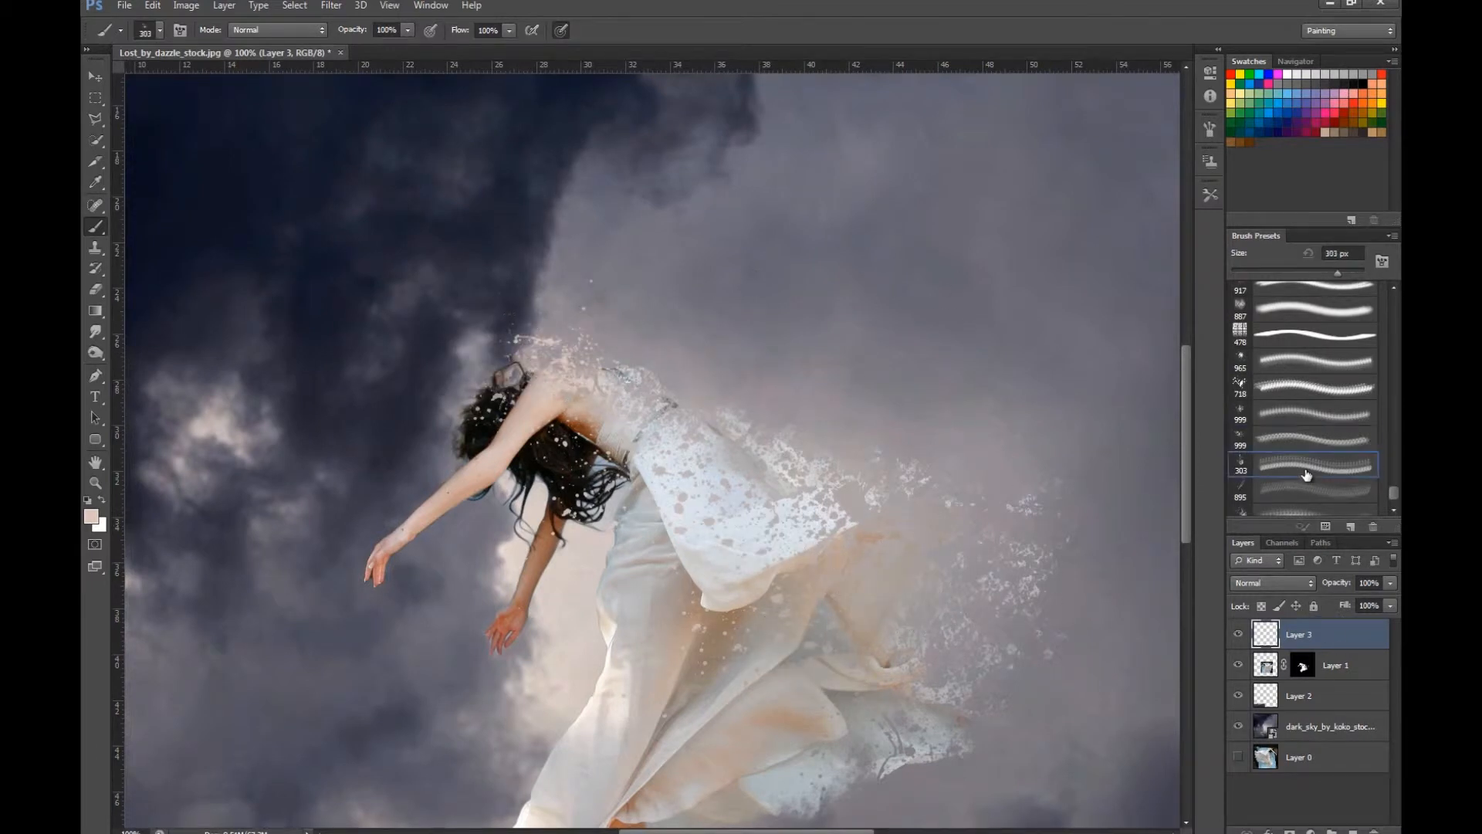
{"action": "left_click_drag", "start_coordinate": [1338, 274], "coordinate": [1325, 275]}
{"action": "left_click", "coordinate": [733, 417]}
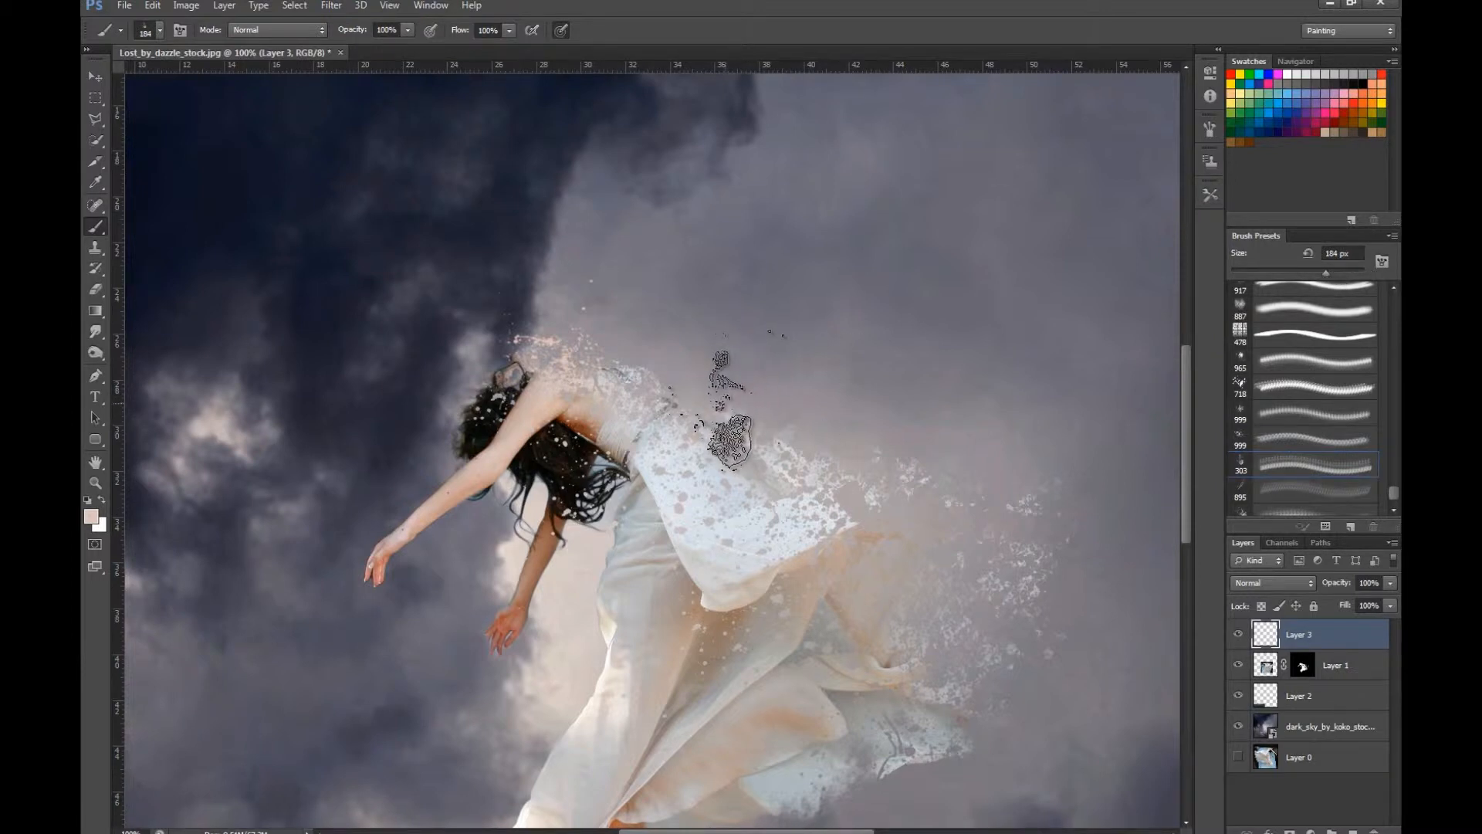
{"action": "key", "text": "ctrl+z"}
{"action": "left_click", "coordinate": [710, 477], "text": "alt"}
{"action": "left_click", "coordinate": [744, 414]}
{"action": "scroll", "coordinate": [1291, 477], "scroll_direction": "down", "scroll_amount": 2}
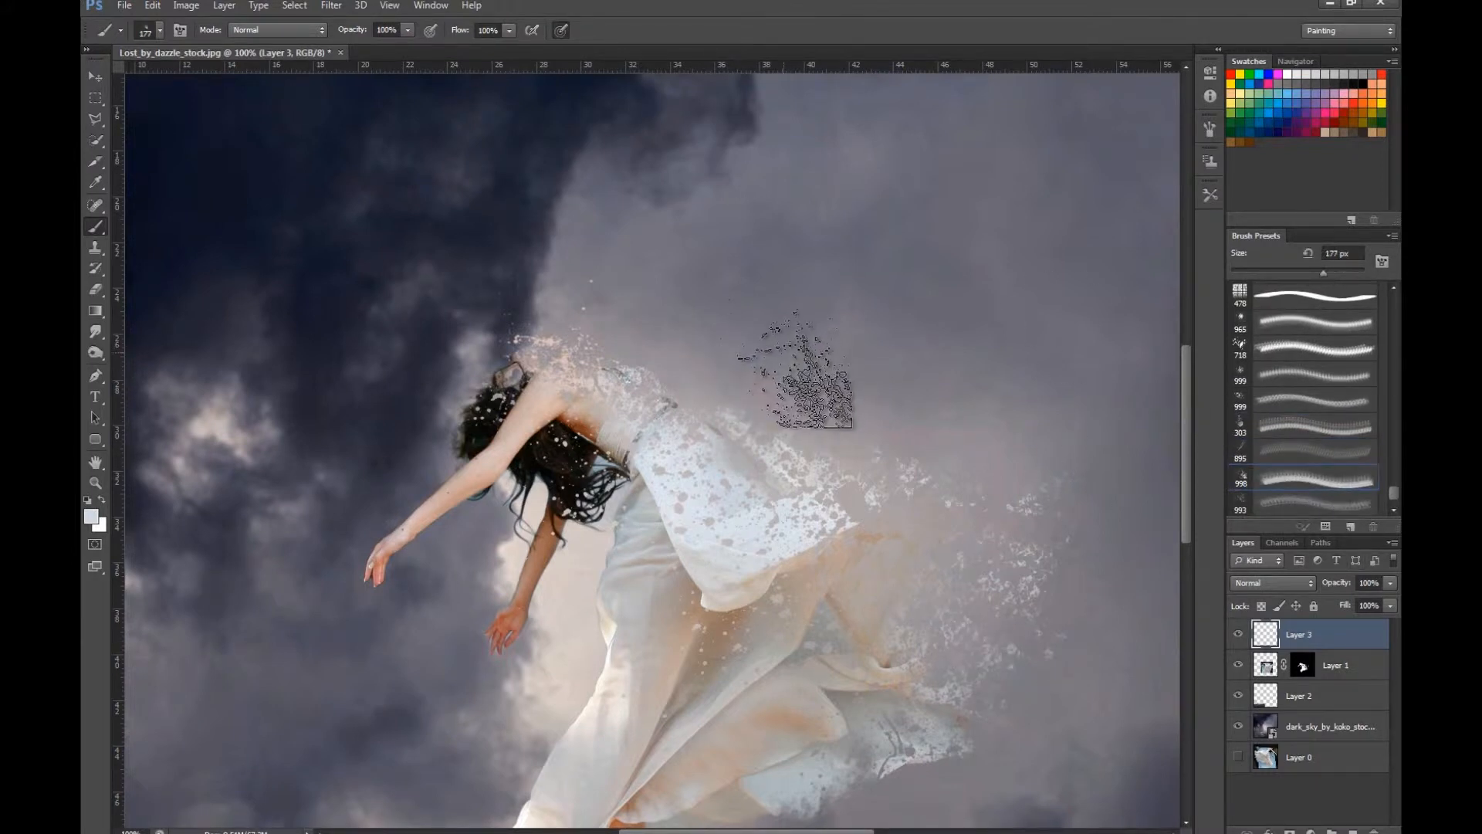
Scatter dress-coloured specks around the trailing end of the dress with the 993 px splatter brush at 201 px.
{"action": "scroll", "coordinate": [1287, 479], "scroll_direction": "down", "scroll_amount": 1}
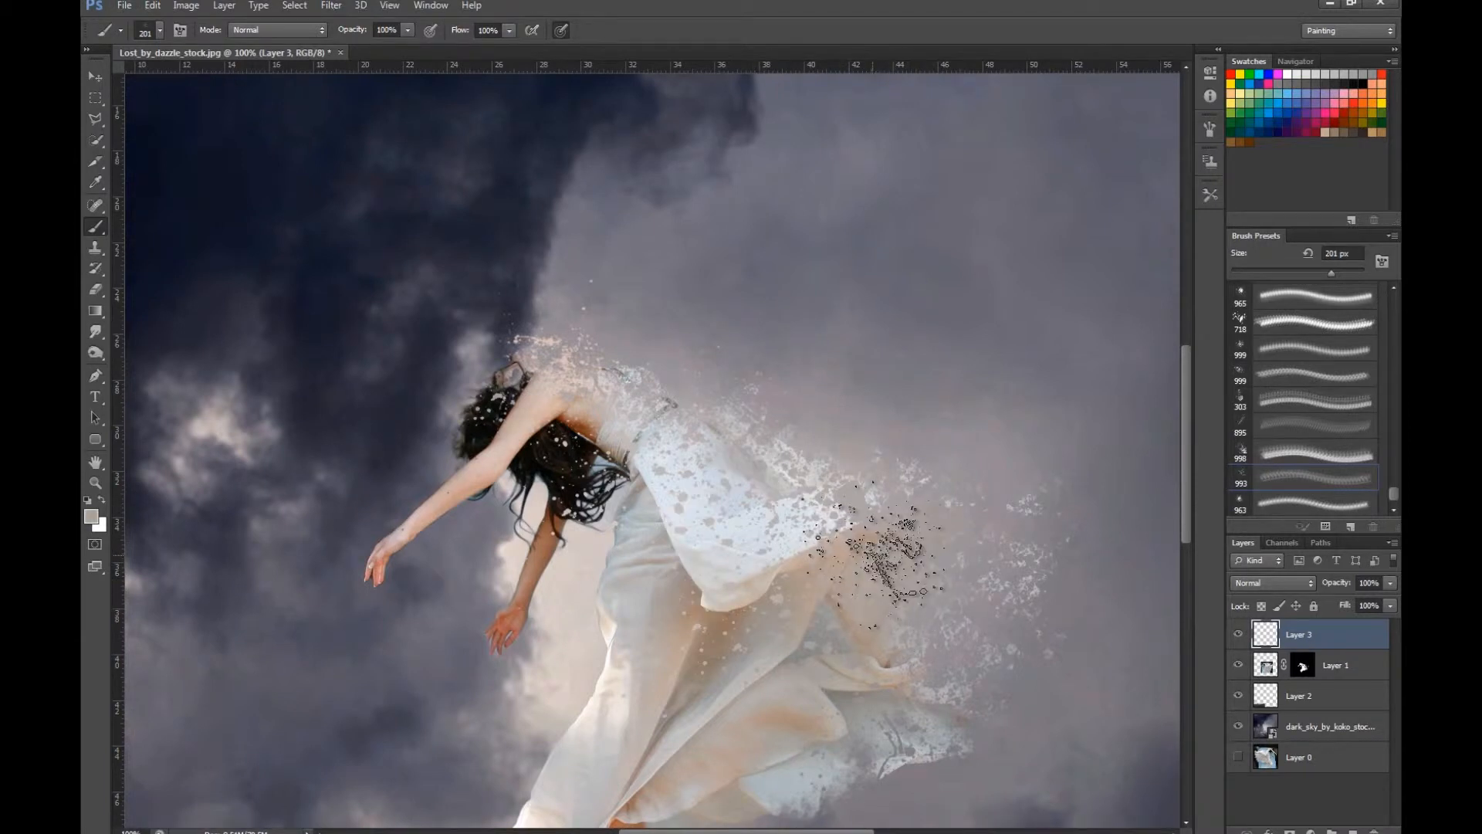
{"action": "left_click_drag", "start_coordinate": [941, 721], "coordinate": [872, 639]}
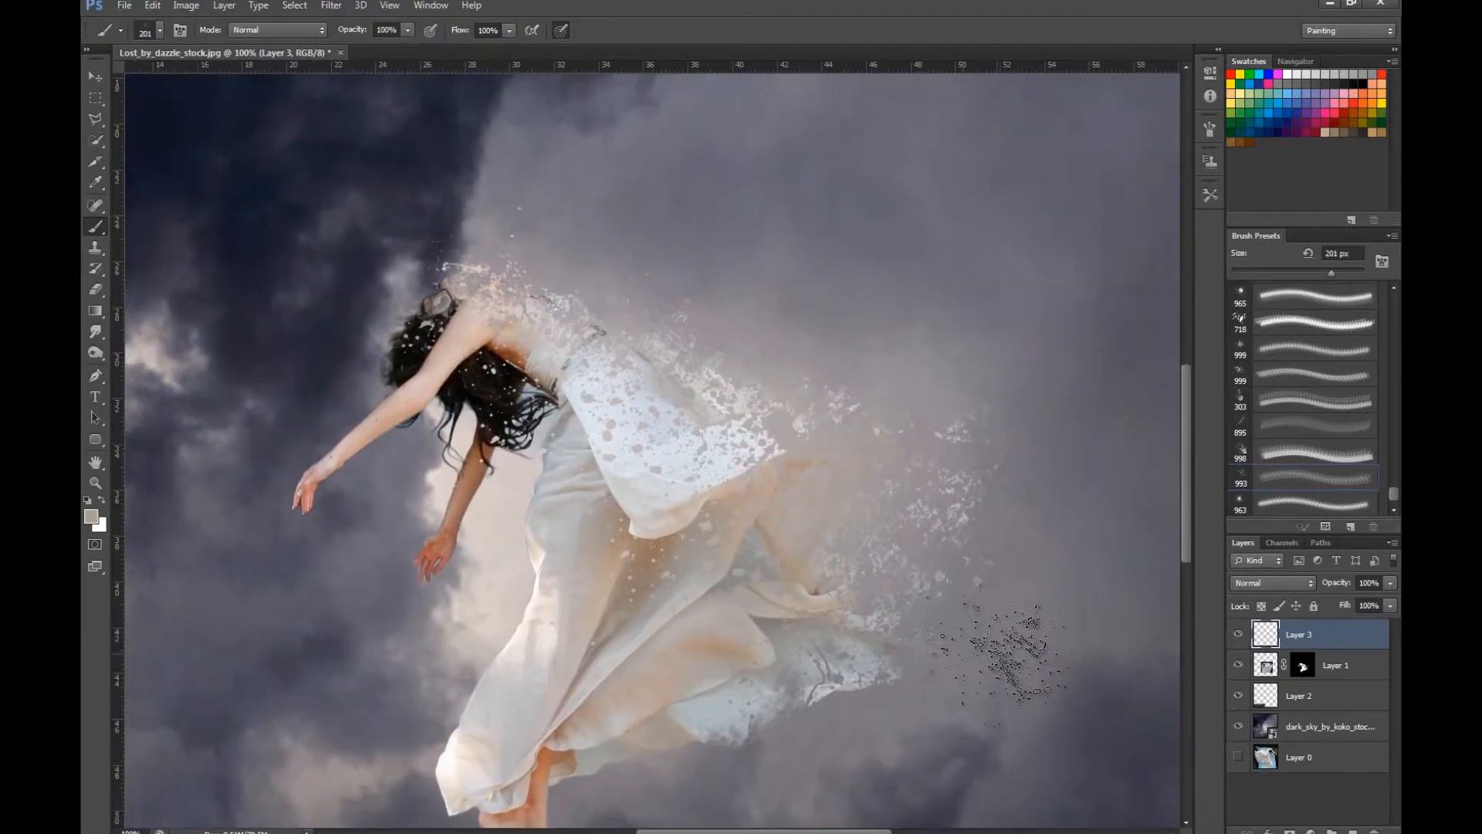
{"action": "scroll", "coordinate": [827, 569], "scroll_direction": "right", "scroll_amount": 3}
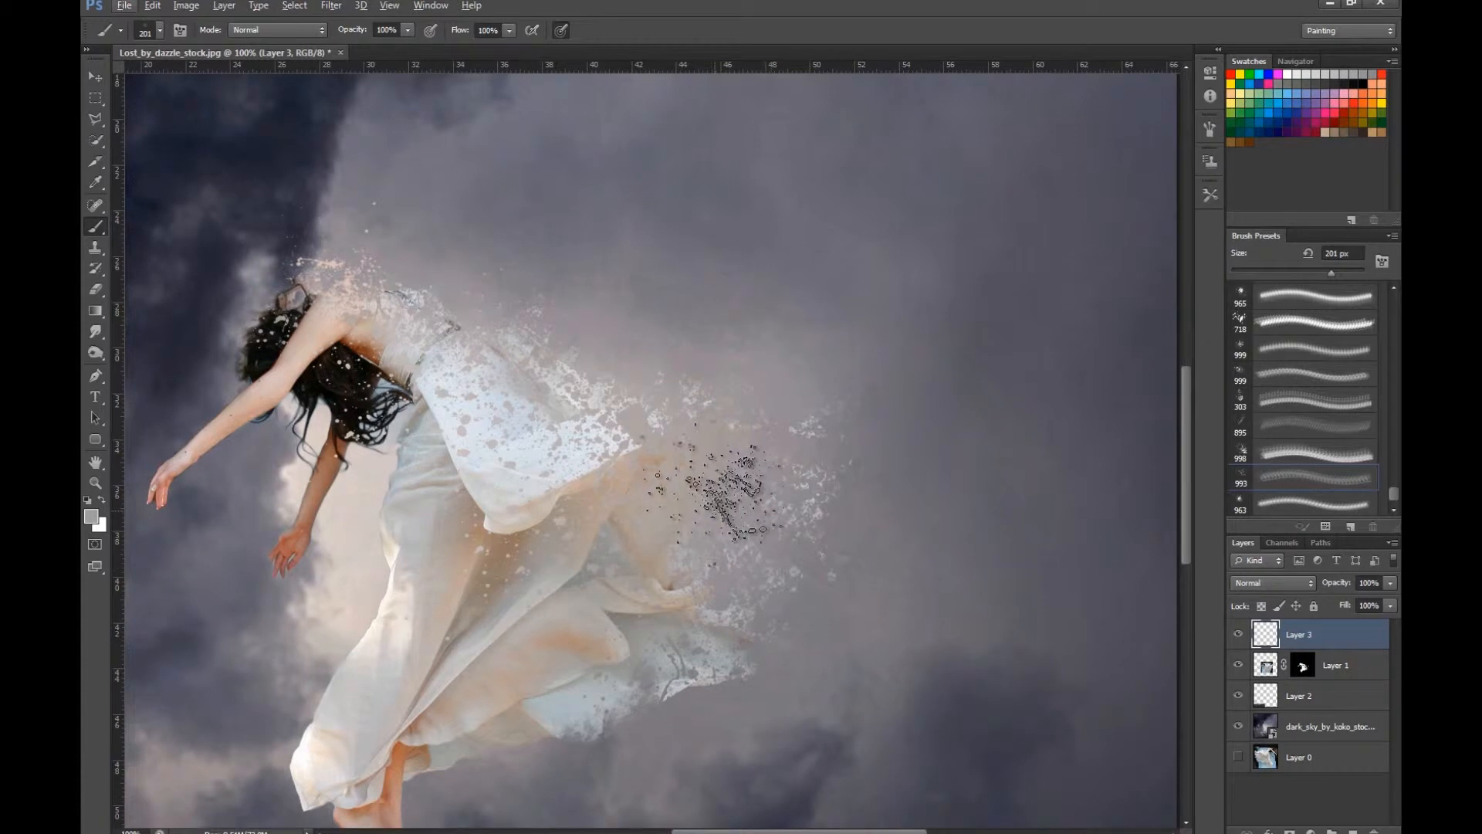
{"action": "scroll", "coordinate": [837, 563], "scroll_direction": "right", "scroll_amount": 1}
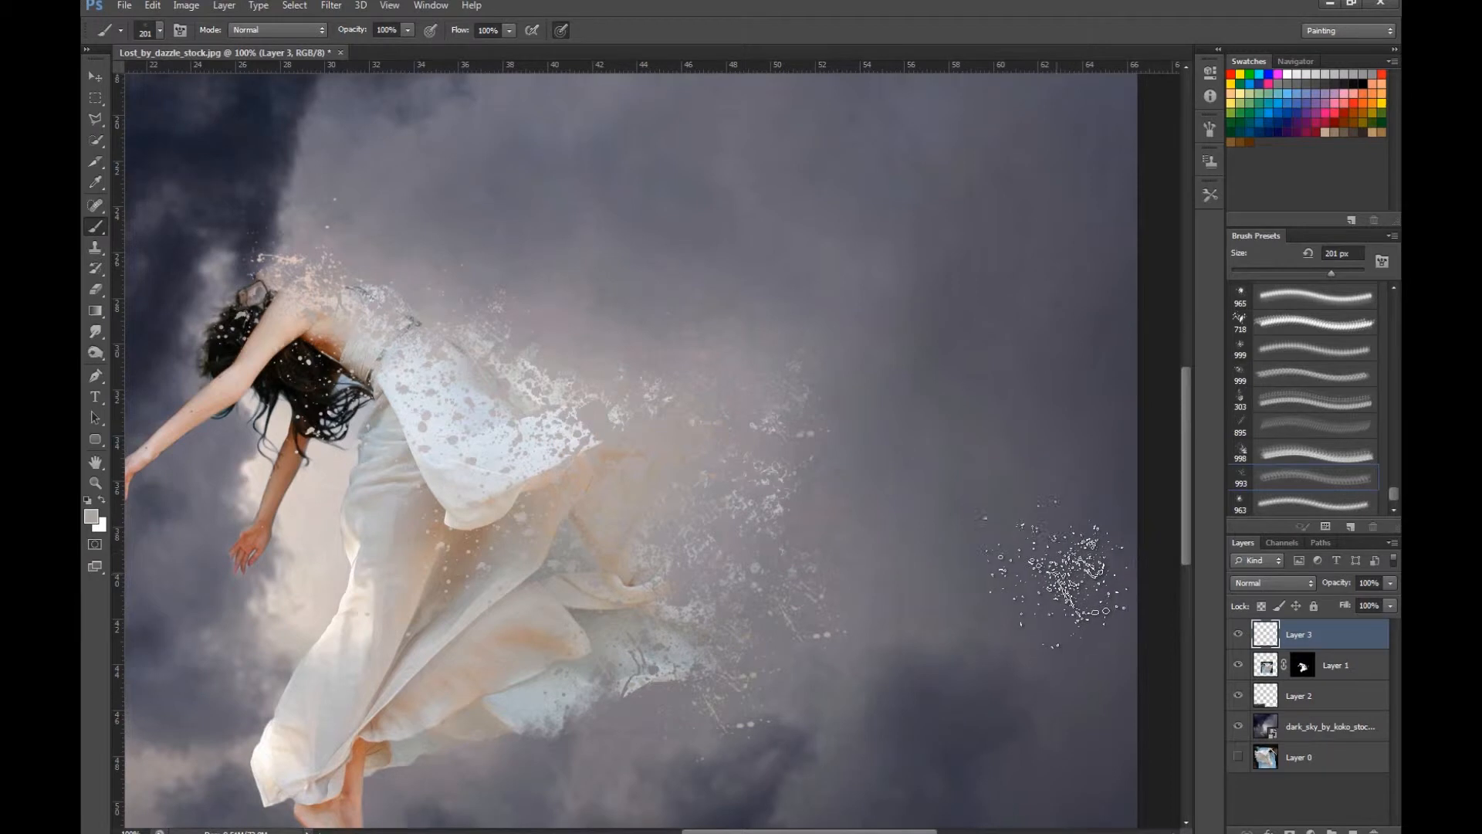
{"action": "left_click_drag", "start_coordinate": [767, 661], "coordinate": [788, 652]}
Sample the skin tone of the legs and splatter it beside the feet with the 993 px brush at 201 px.
{"action": "left_click_drag", "start_coordinate": [639, 708], "coordinate": [754, 573]}
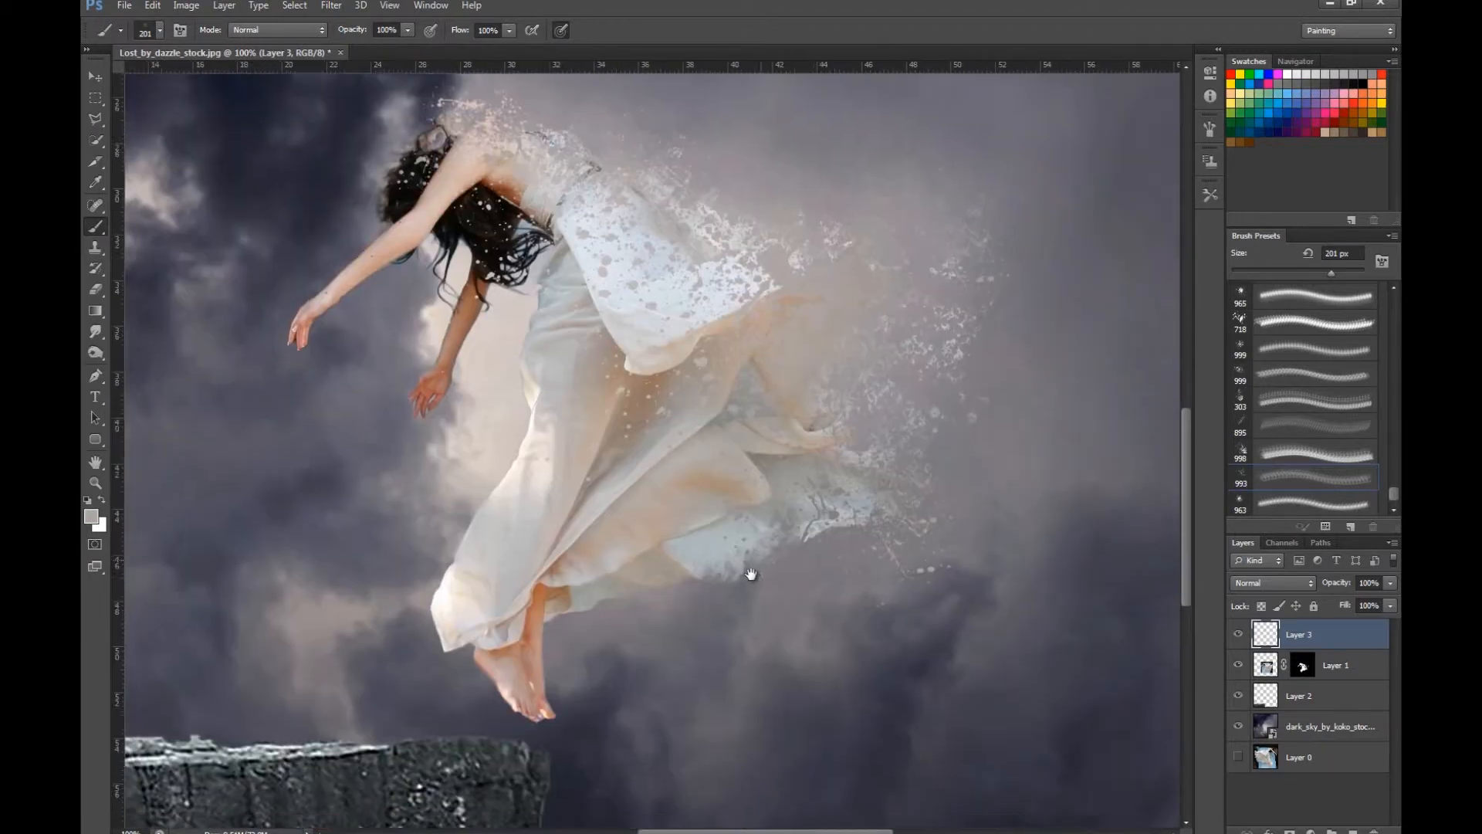
{"action": "left_click", "coordinate": [553, 635], "text": "alt"}
{"action": "left_click", "coordinate": [569, 627]}
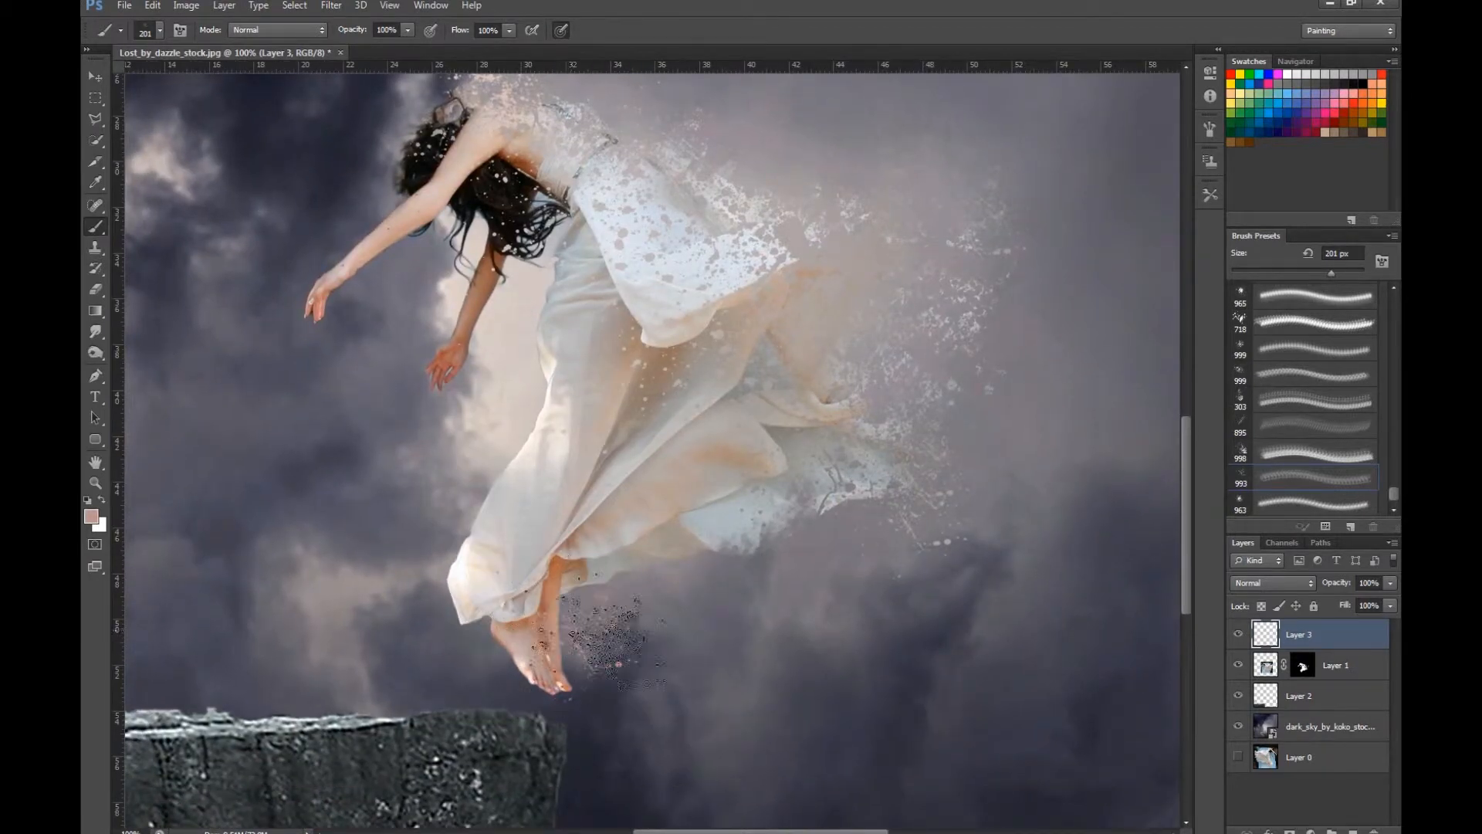
{"action": "left_click_drag", "start_coordinate": [540, 558], "coordinate": [575, 596]}
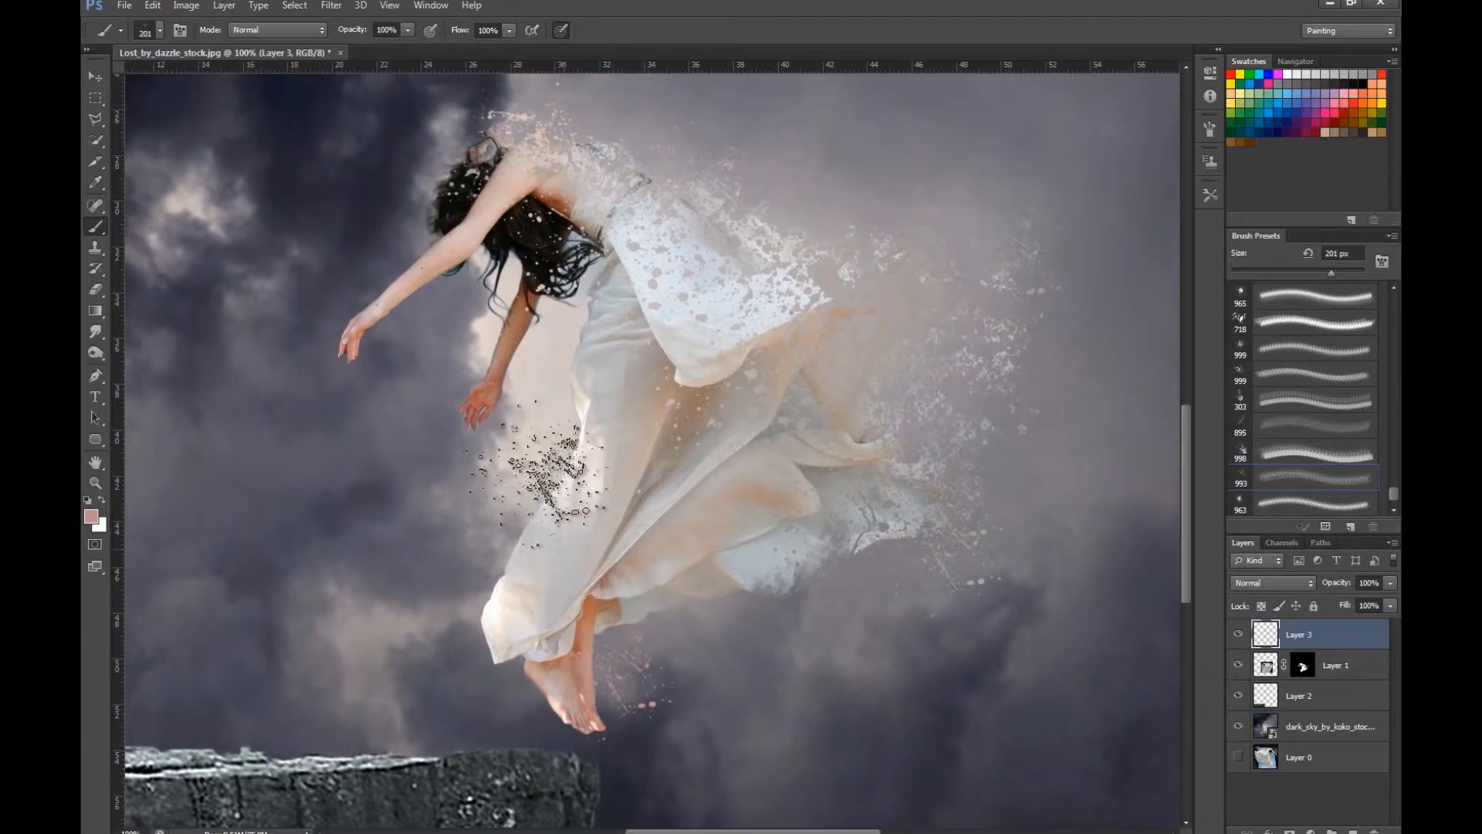
Add a layer directly beneath the woman's masked layer and splatter the dress's lower trailing edge with the 978 px brush at 286 px.
{"action": "left_click", "coordinate": [1352, 831]}
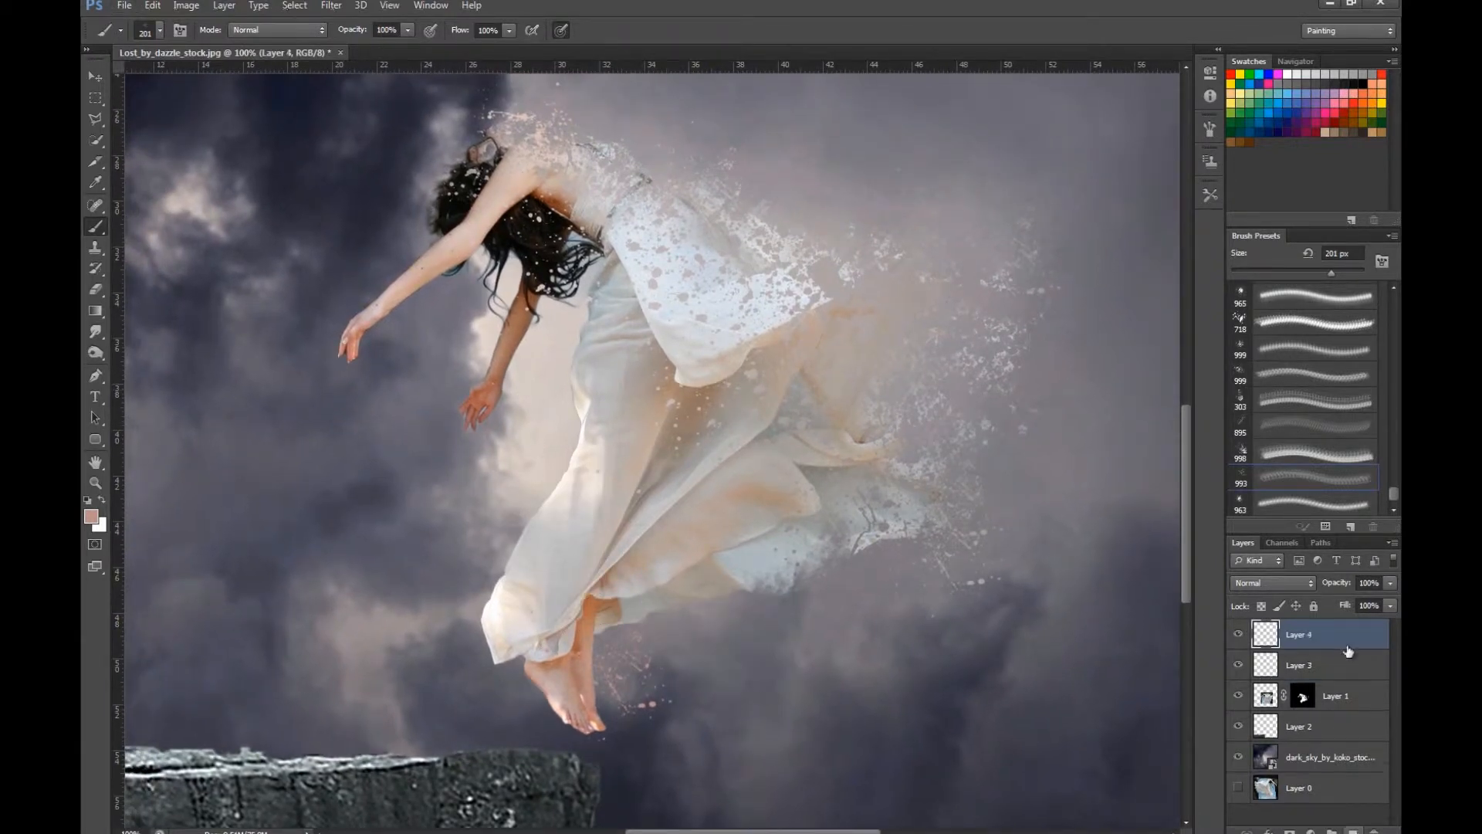
{"action": "left_click_drag", "start_coordinate": [1313, 730], "coordinate": [1298, 710]}
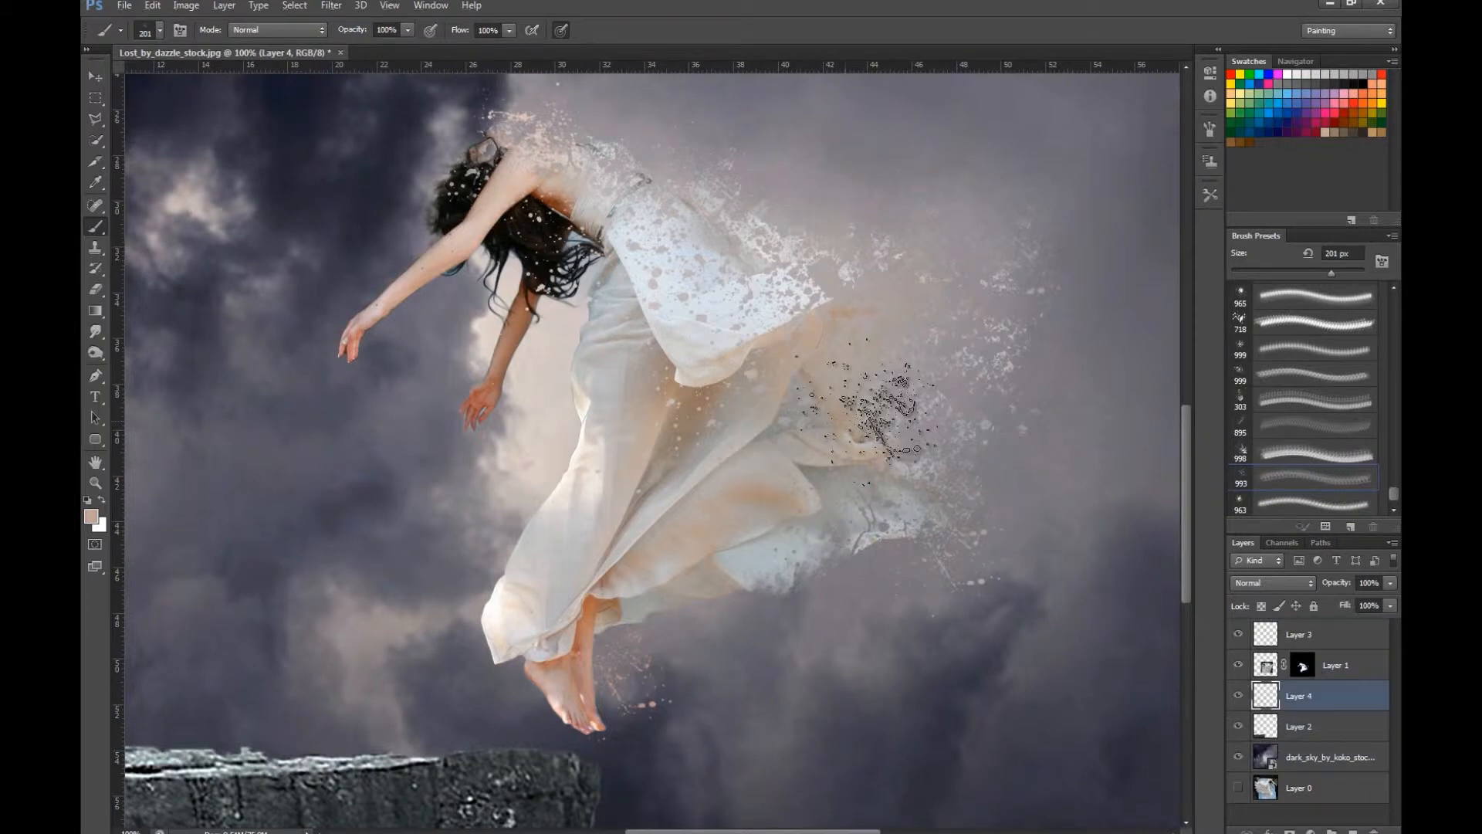
{"action": "scroll", "coordinate": [1290, 481], "scroll_direction": "down", "scroll_amount": 3}
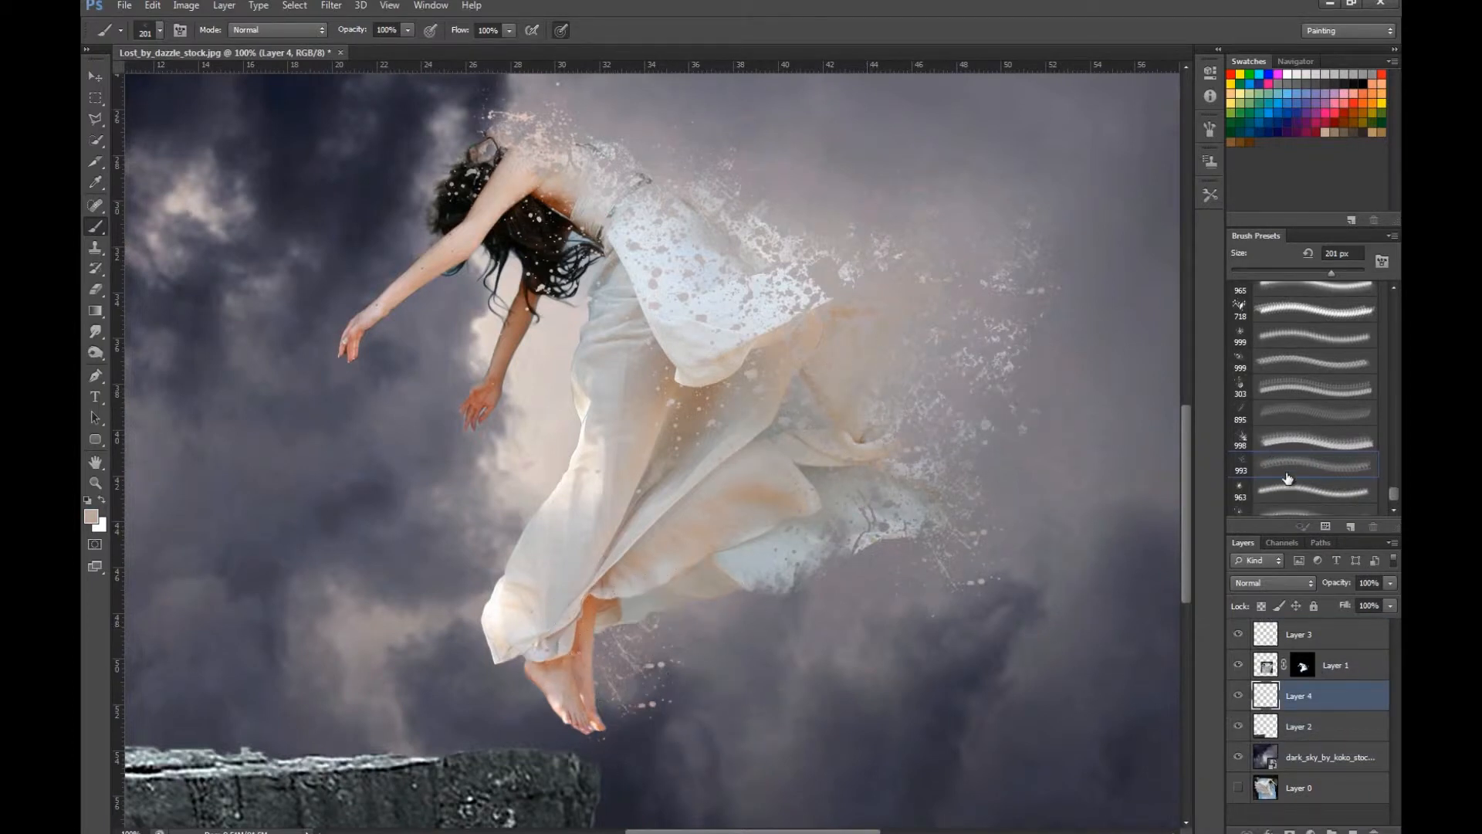
{"action": "left_click", "coordinate": [1277, 487]}
{"action": "left_click_drag", "start_coordinate": [1342, 267], "coordinate": [1338, 268]}
{"action": "left_click", "coordinate": [842, 540]}
{"action": "left_click_drag", "start_coordinate": [1031, 532], "coordinate": [959, 634]}
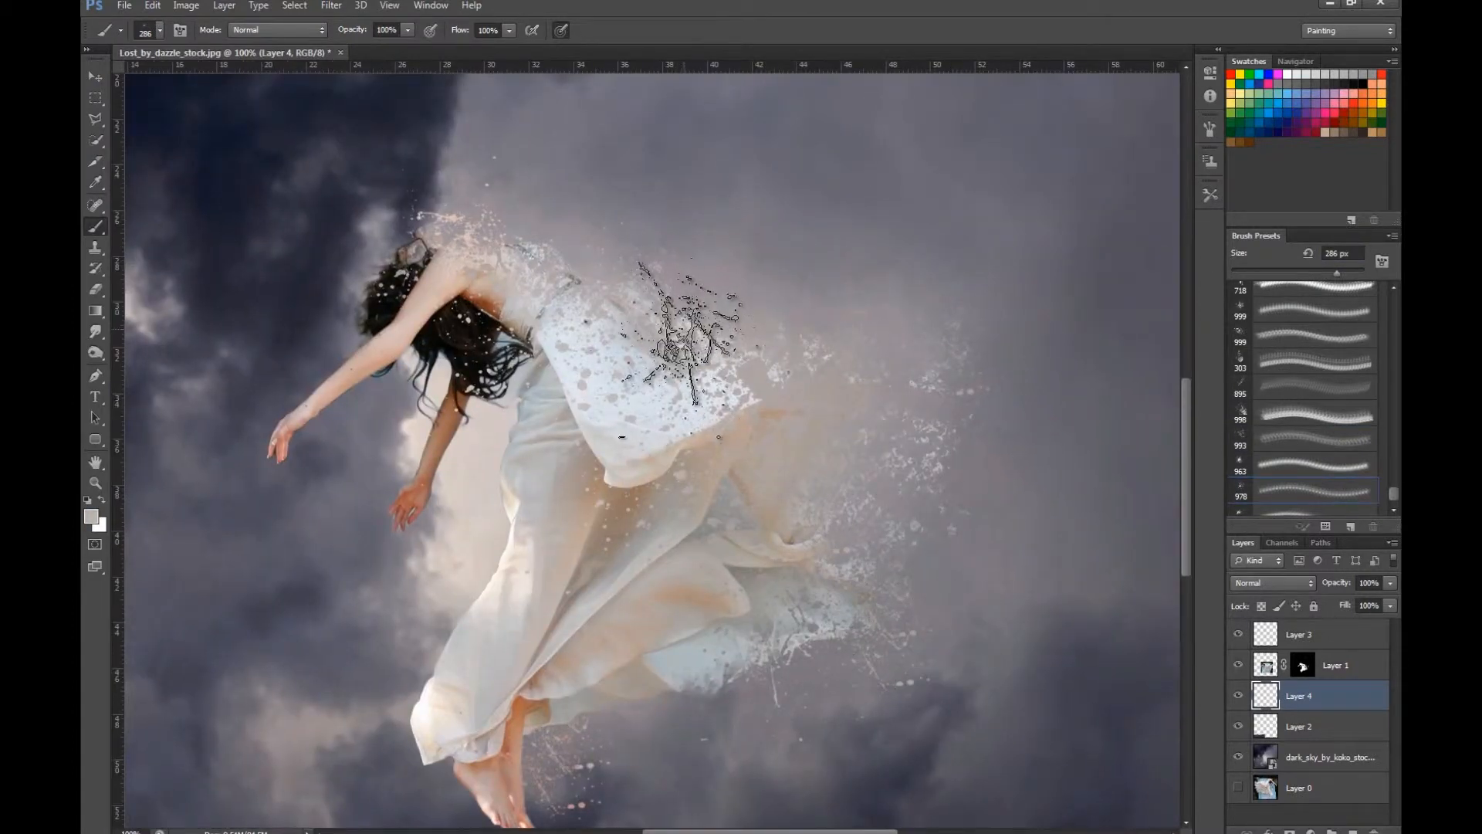
Spread fine splatter above the woman's back on the layer beneath her with the last 998 px brush at 286 px.
{"action": "scroll", "coordinate": [1335, 506], "scroll_direction": "down", "scroll_amount": 1}
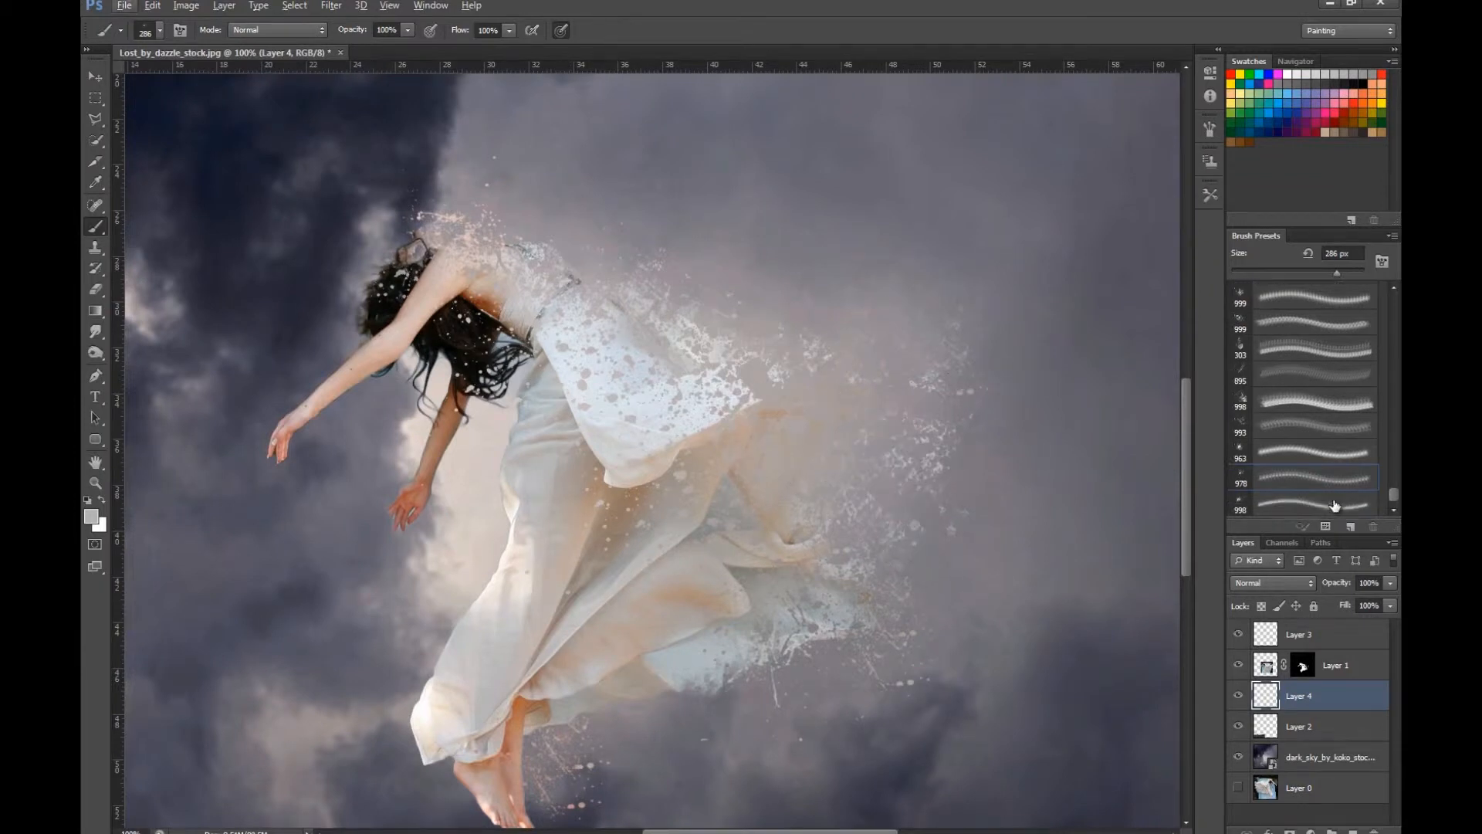
{"action": "left_click_drag", "start_coordinate": [1353, 272], "coordinate": [1340, 276]}
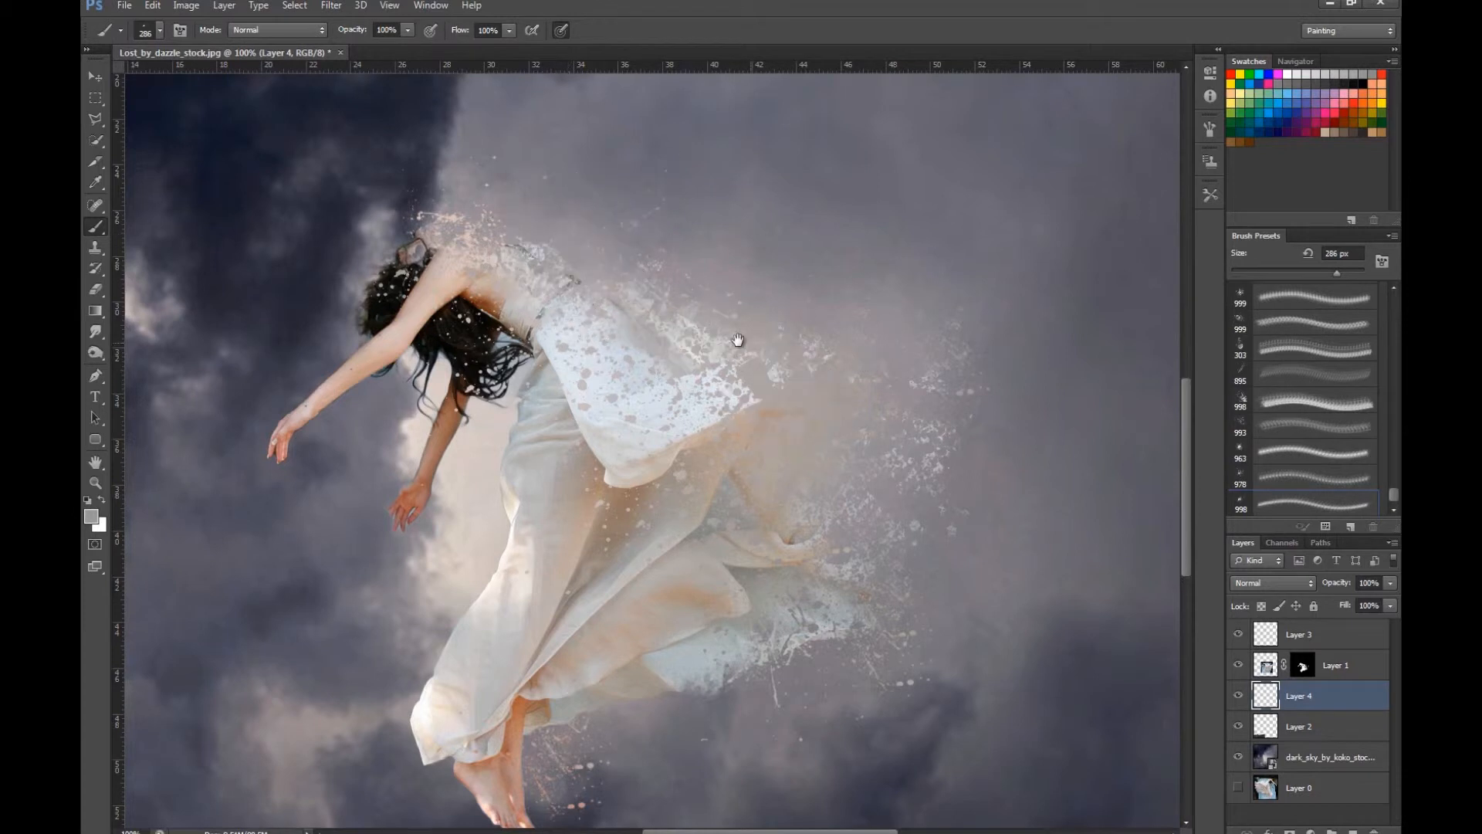
{"action": "left_click_drag", "start_coordinate": [734, 340], "coordinate": [782, 404]}
{"action": "key", "text": "ctrl+r"}
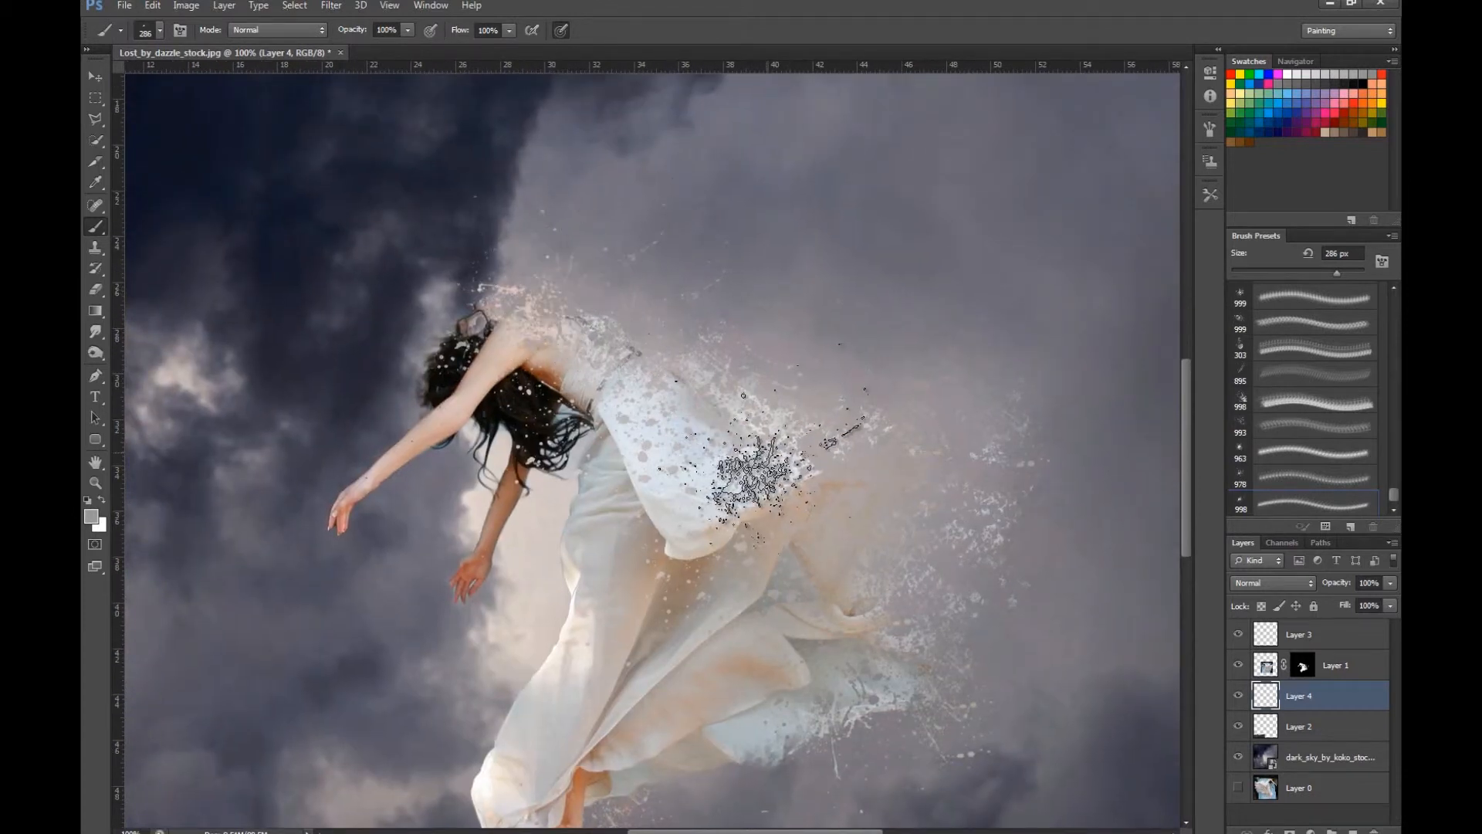
Sample the dress colour and thicken the splatter around the dress's trailing end on the layer beneath the woman.
{"action": "left_click_drag", "start_coordinate": [894, 618], "coordinate": [791, 362]}
{"action": "left_click", "coordinate": [670, 448], "text": "alt"}
{"action": "left_click", "coordinate": [703, 485]}
{"action": "key", "text": "ctrl+z"}
{"action": "left_click", "coordinate": [850, 367]}
{"action": "left_click_drag", "start_coordinate": [947, 462], "coordinate": [861, 591]}
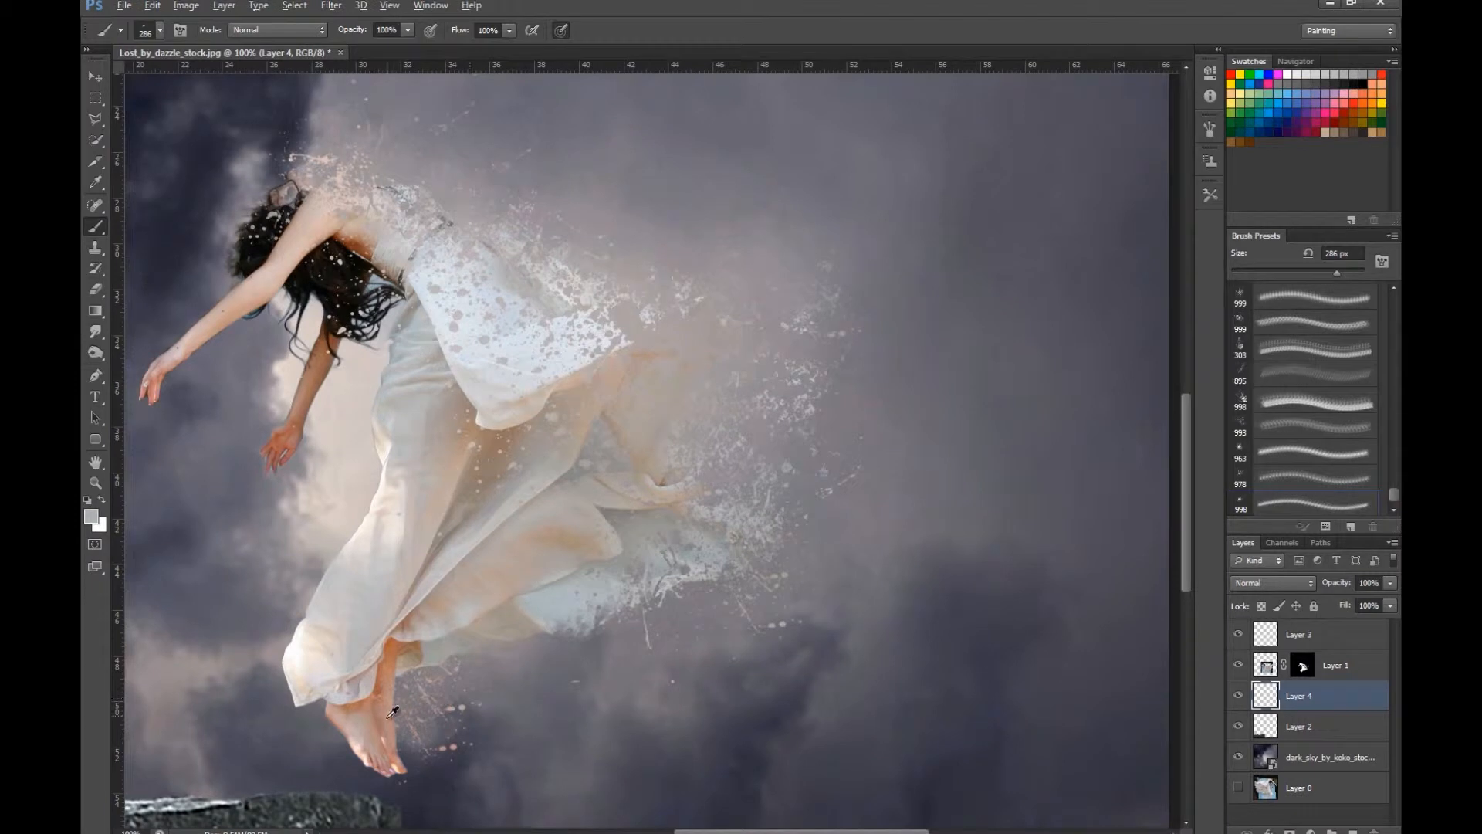
Select Layer 3, sample the foot's skin tone and splatter it beside the feet with the 998 px brush at 286 px.
{"action": "left_click", "coordinate": [1321, 635]}
{"action": "left_click", "coordinate": [390, 724], "text": "alt"}
{"action": "left_click", "coordinate": [410, 699]}
{"action": "left_click_drag", "start_coordinate": [481, 704], "coordinate": [583, 707]}
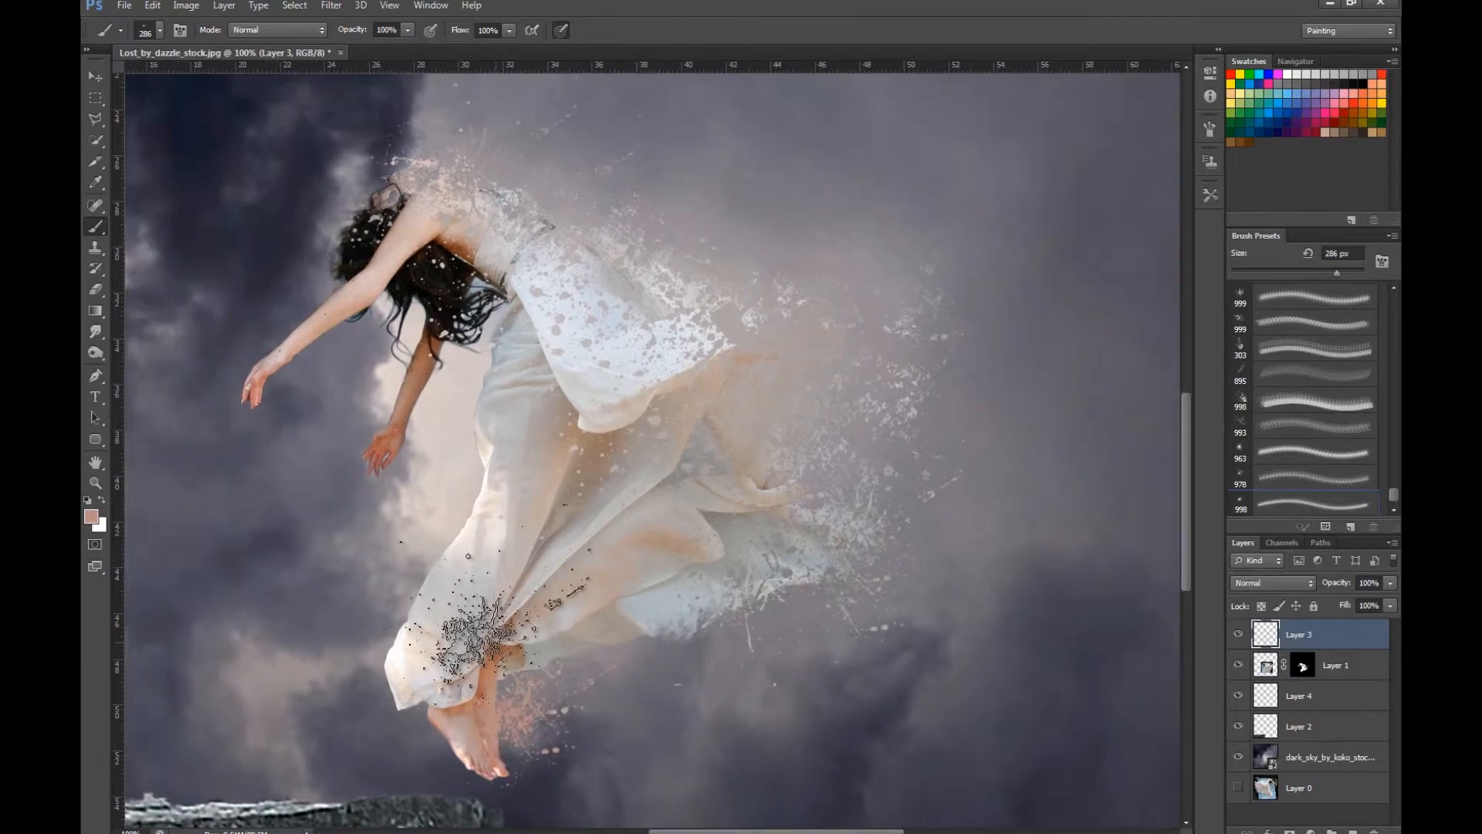
Sample the lower hand's skin tone and splatter it around that hand on Layer 4, replacing the stroke made on Layer 3.
{"action": "left_click", "coordinate": [400, 429], "text": "alt"}
{"action": "left_click", "coordinate": [392, 432]}
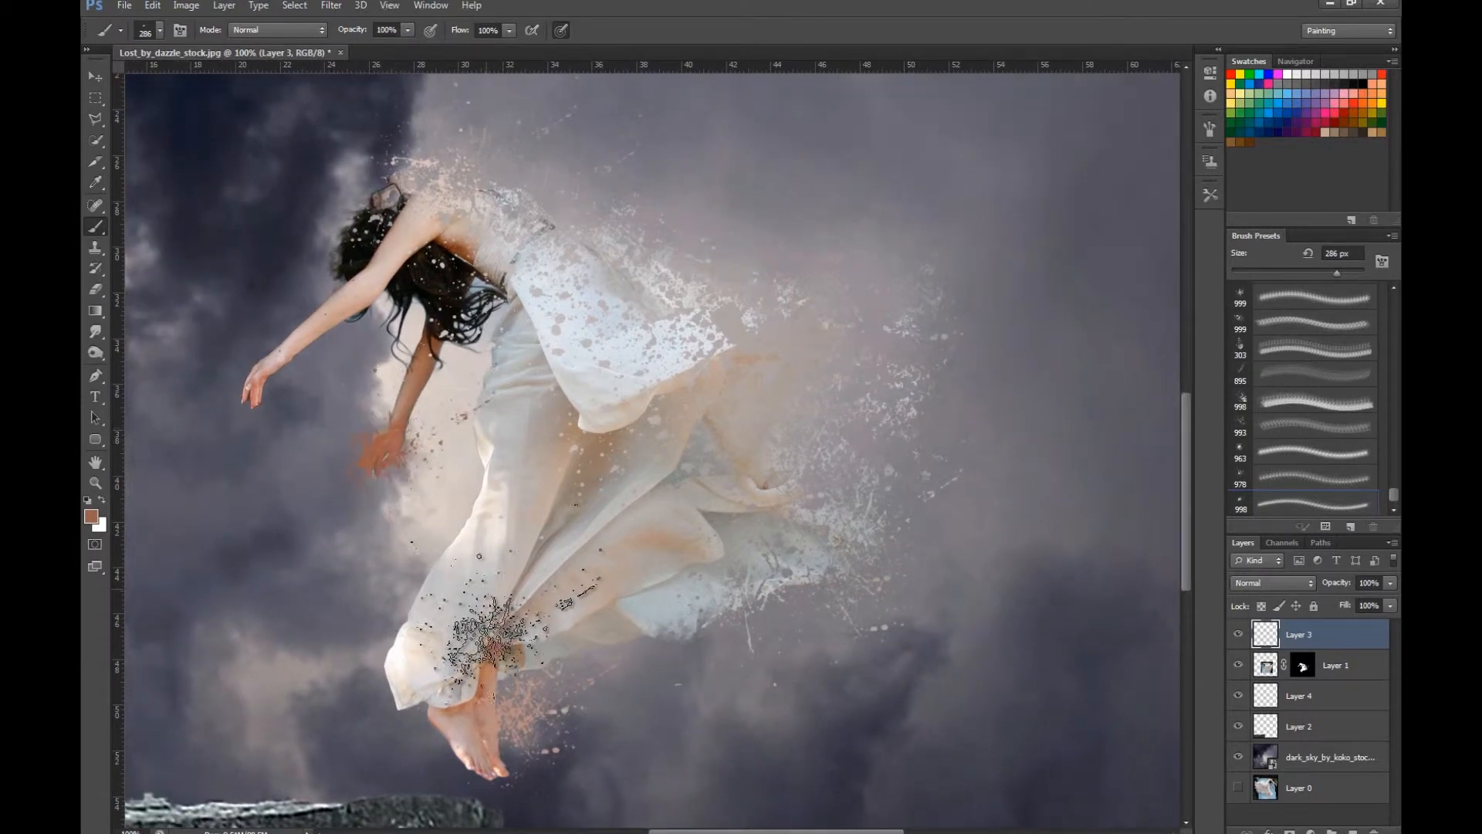
{"action": "left_click_drag", "start_coordinate": [401, 546], "coordinate": [521, 552]}
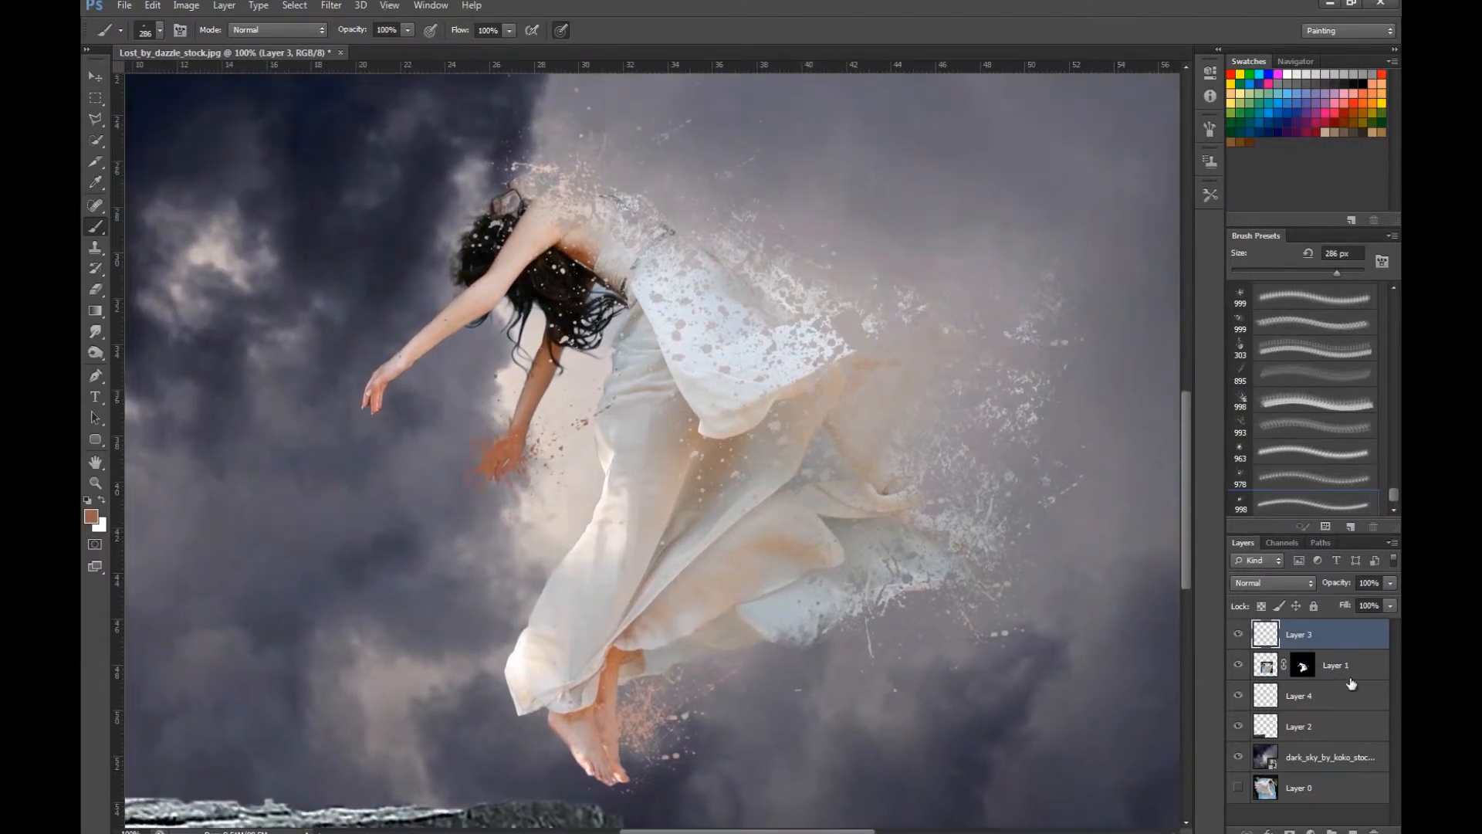
{"action": "left_click", "coordinate": [1305, 695]}
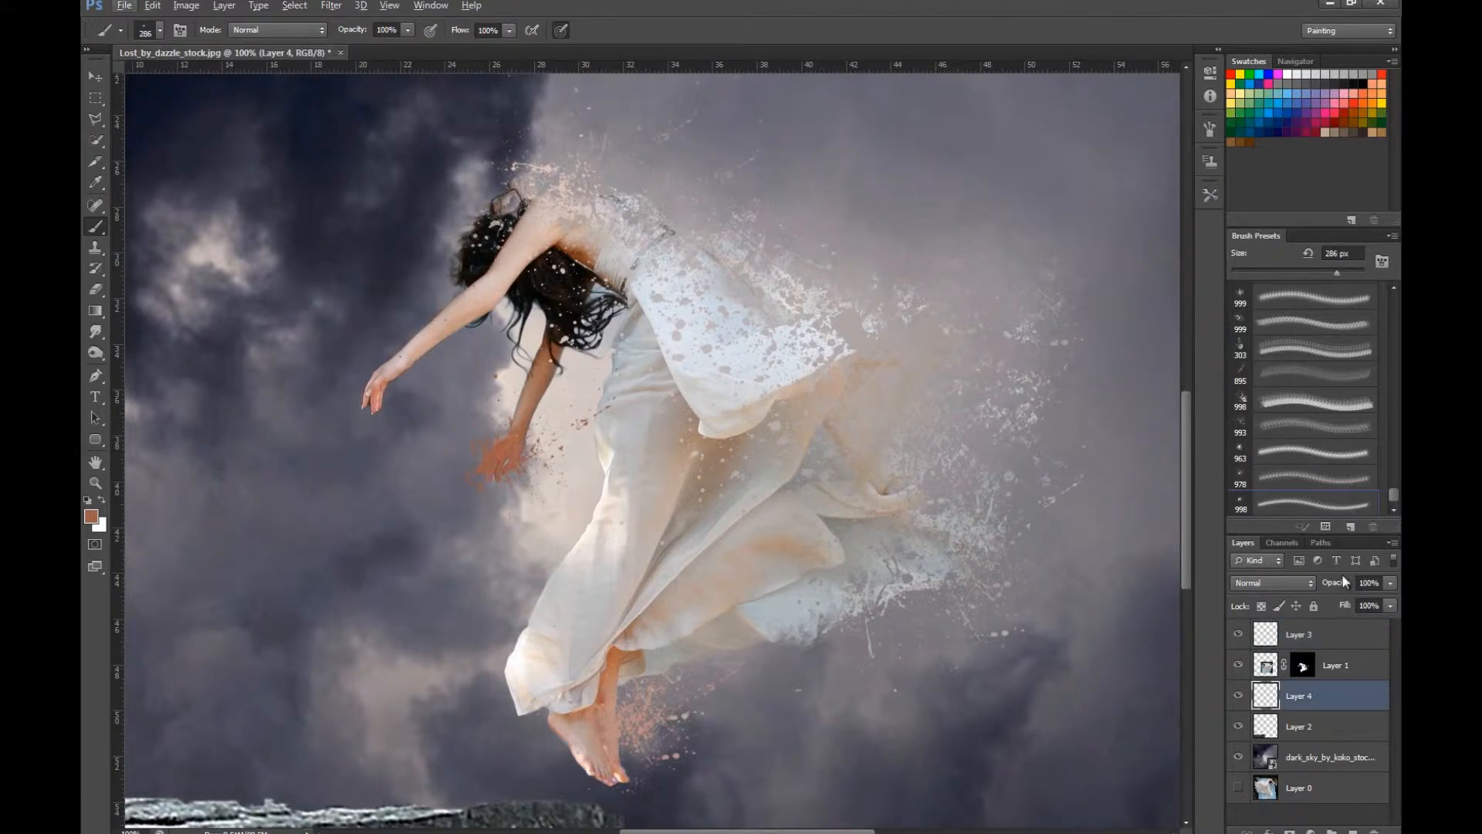
{"action": "key", "text": "ctrl+z"}
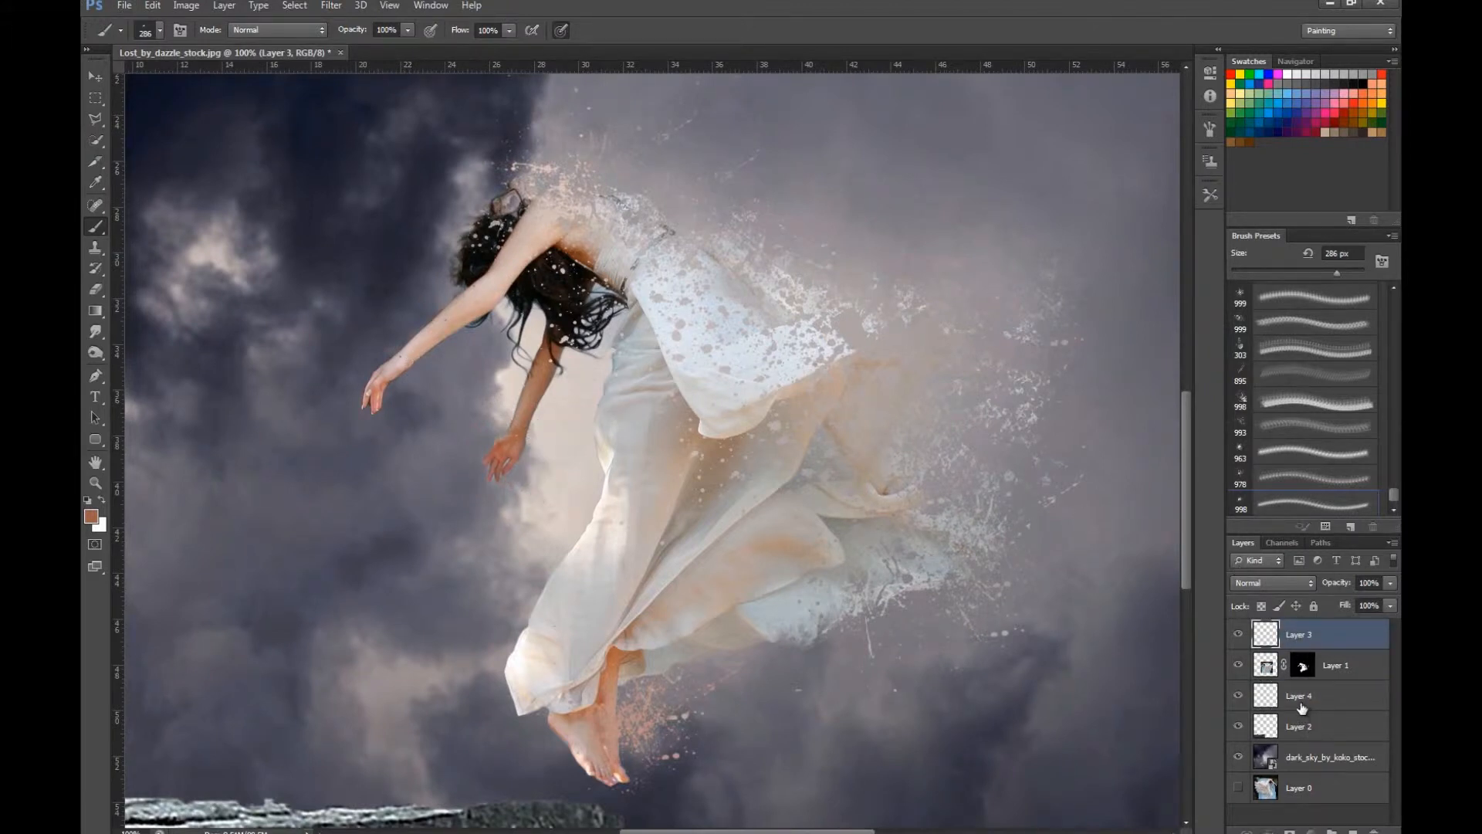
{"action": "left_click", "coordinate": [1302, 707]}
{"action": "left_click", "coordinate": [541, 459]}
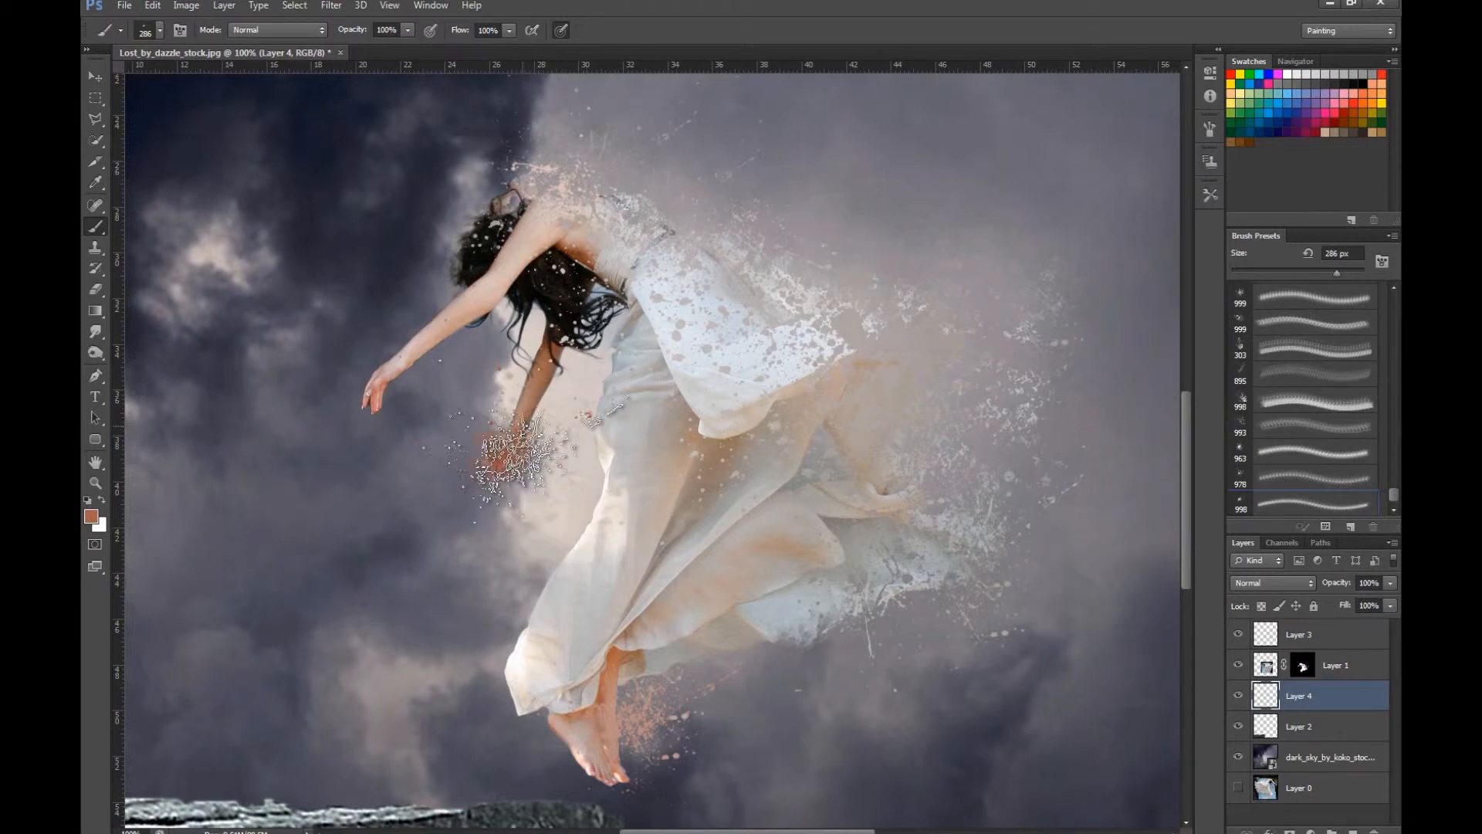
Try splattering skin tone around the outstretched hand on Layer 3 with the 303 px brush at 165 px.
{"action": "left_click", "coordinate": [1325, 635]}
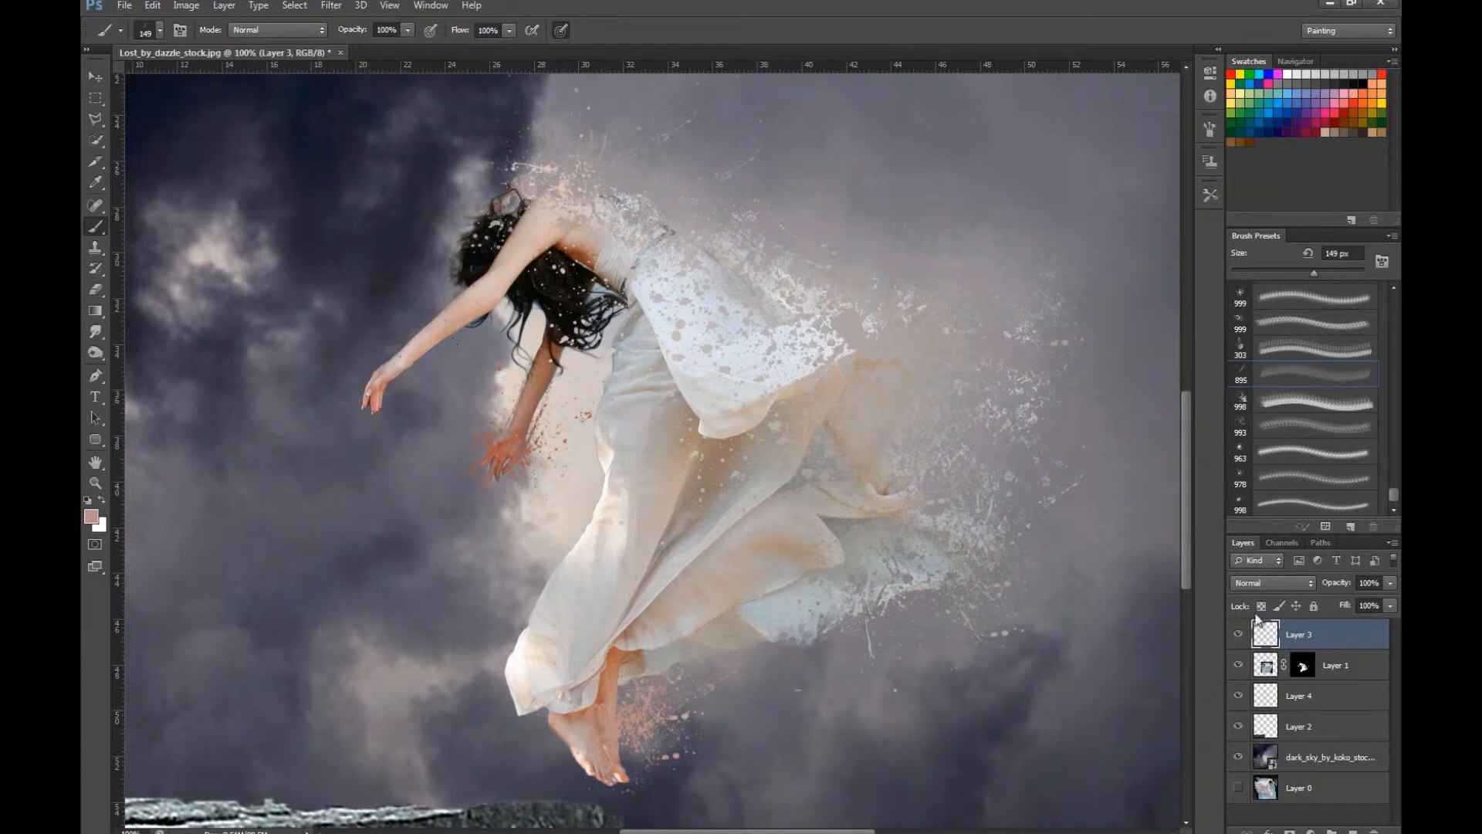
{"action": "scroll", "coordinate": [1313, 374], "scroll_direction": "up", "scroll_amount": 1}
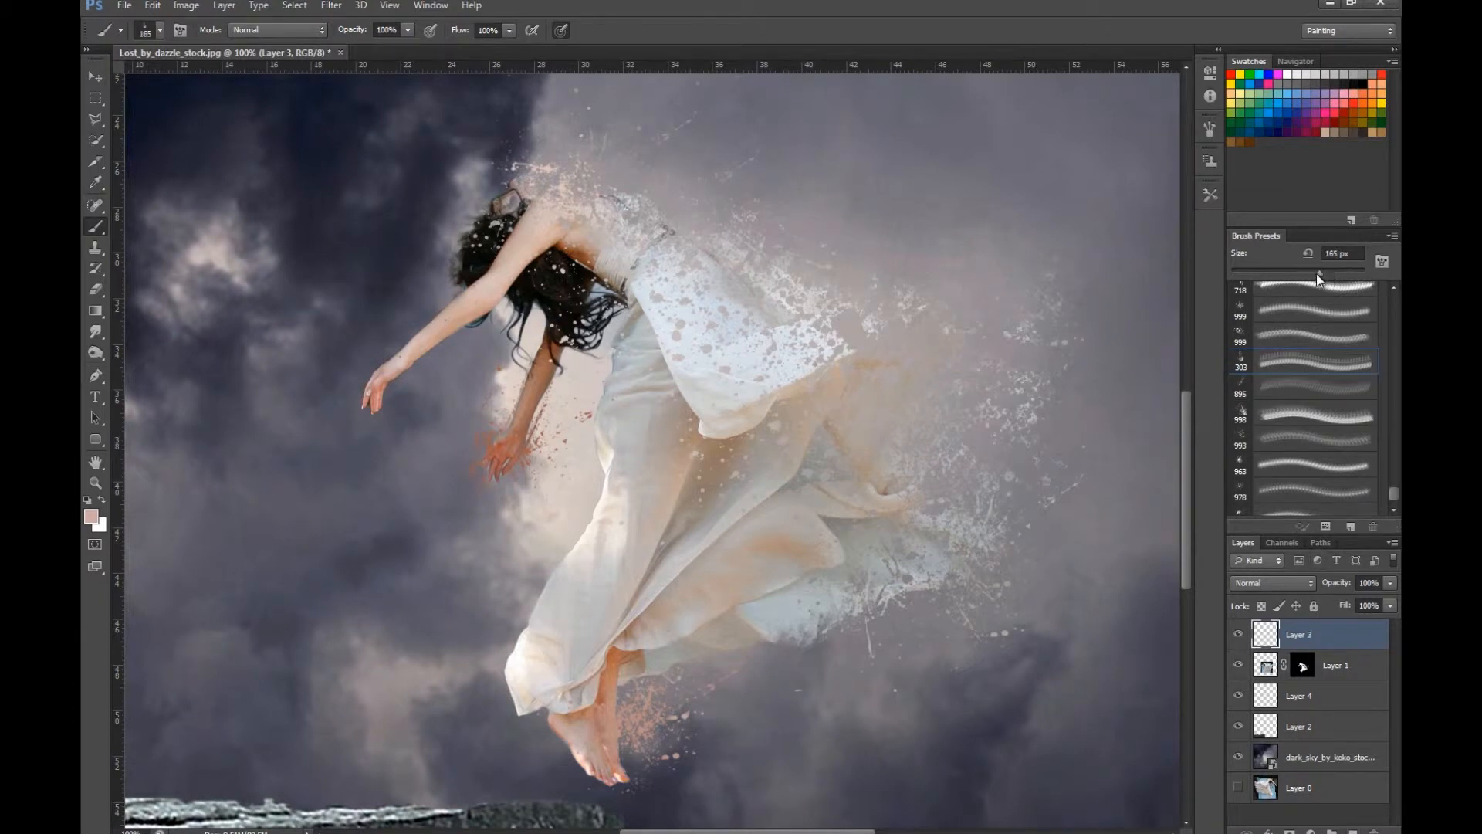
{"action": "left_click", "coordinate": [366, 348]}
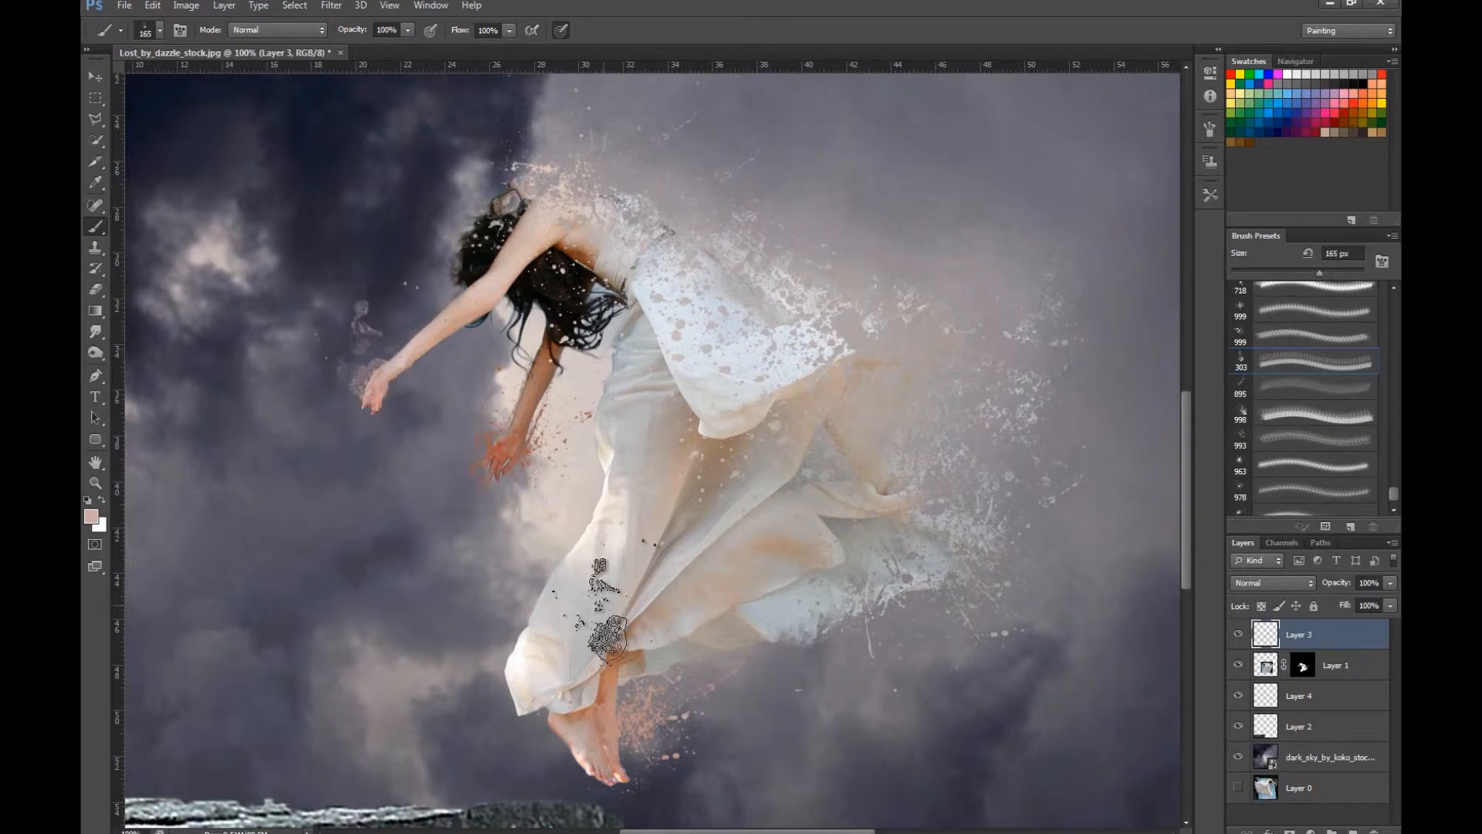
{"action": "key", "text": "ctrl+z"}
Splatter skin tones around the outstretched hand with the second 999 px brush, at 175 px on Layer 3 and 122 px on Layer 4.
{"action": "scroll", "coordinate": [1304, 353], "scroll_direction": "up", "scroll_amount": 1}
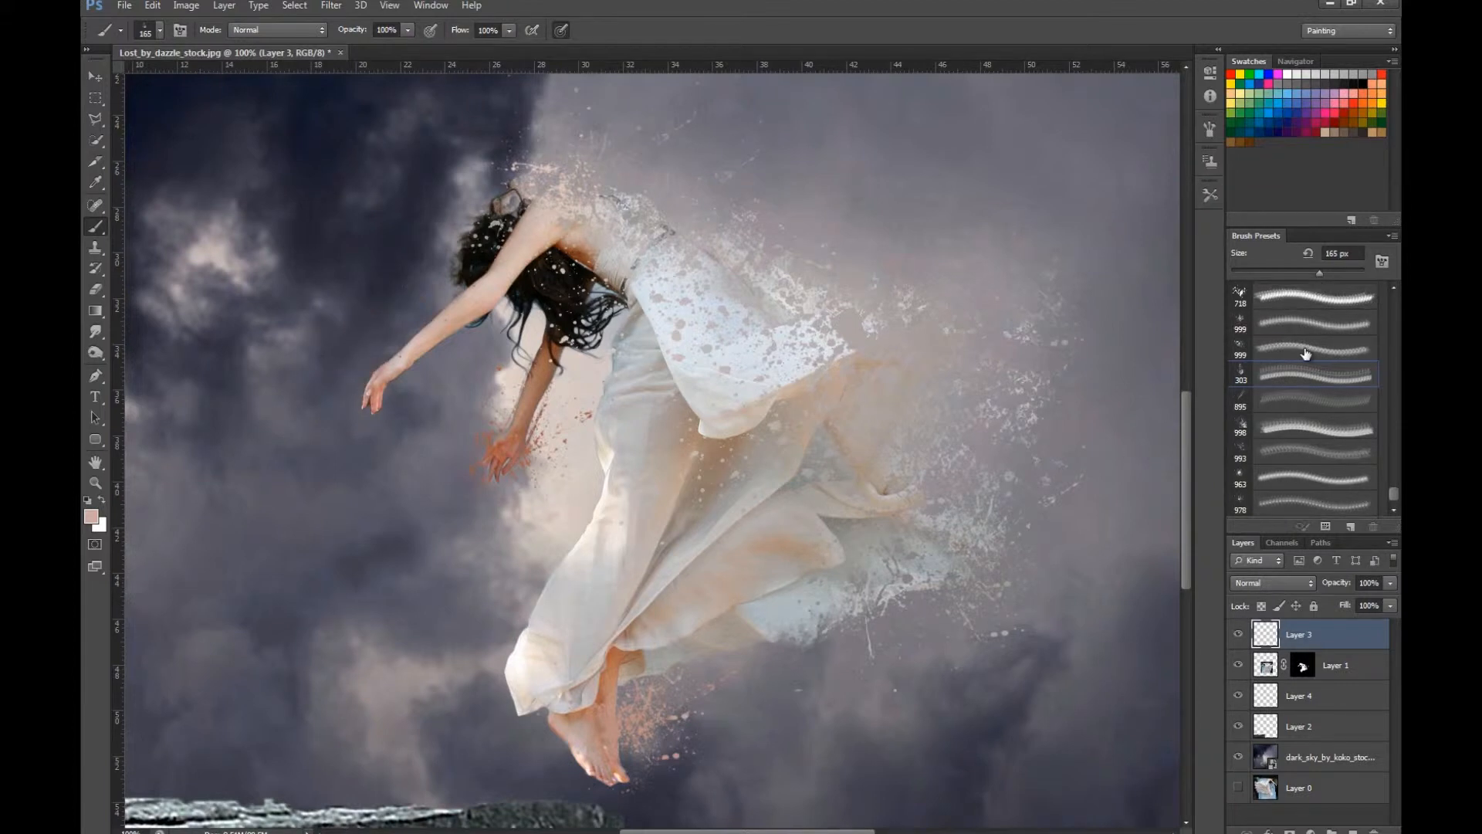
{"action": "left_click_drag", "start_coordinate": [1351, 279], "coordinate": [1339, 270]}
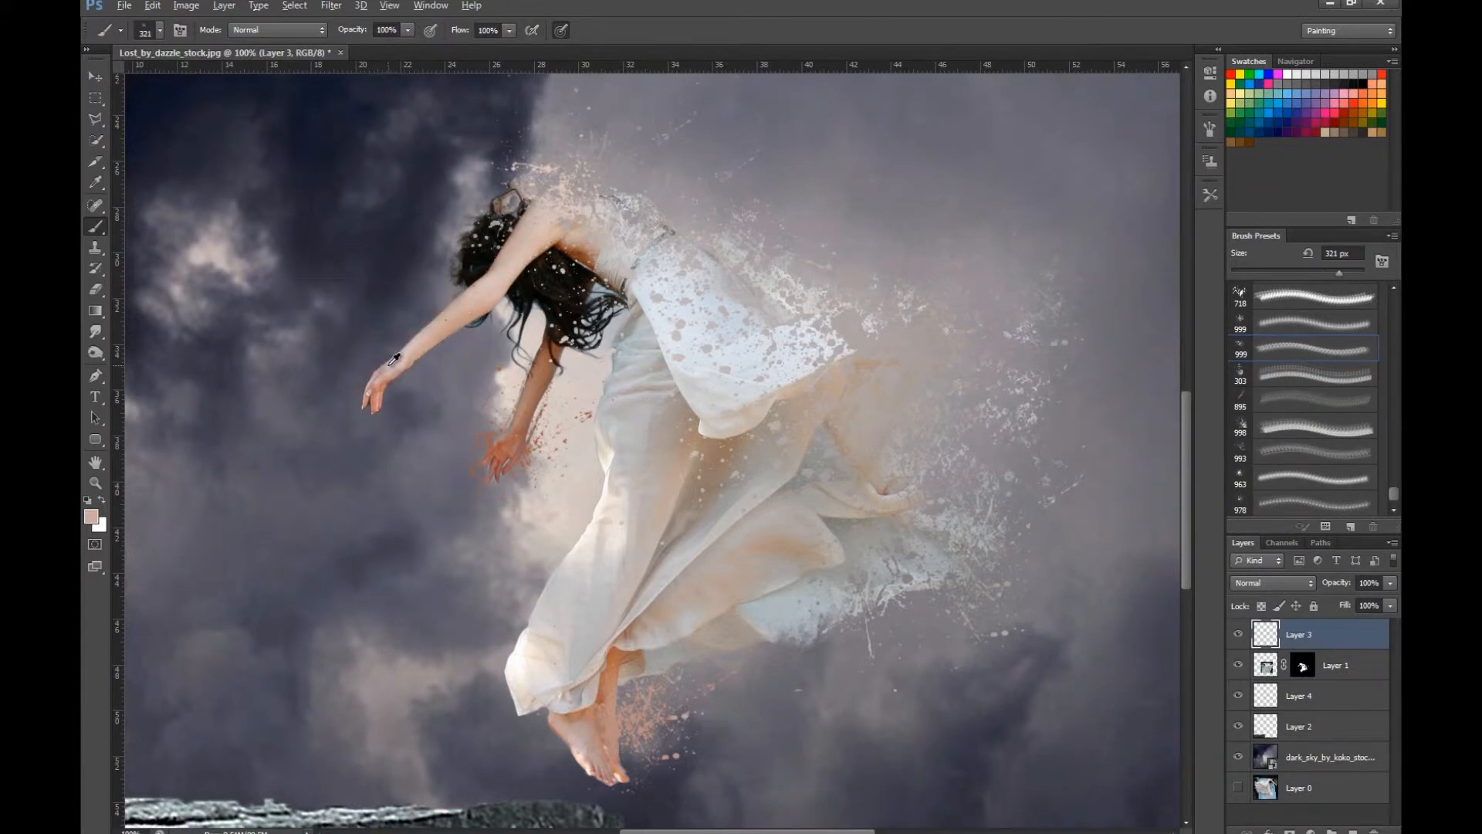
{"action": "left_click", "coordinate": [363, 390]}
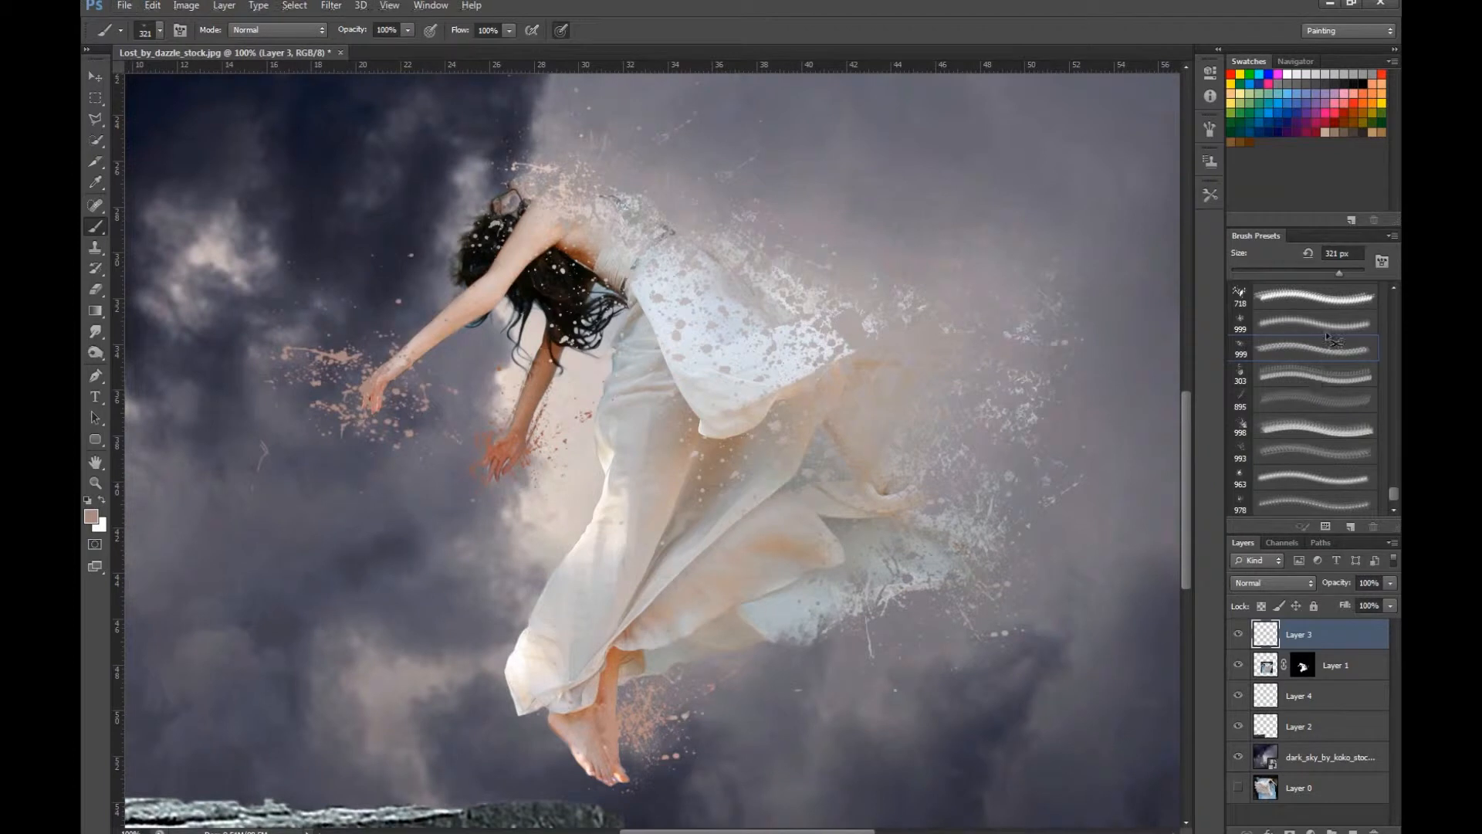
{"action": "key", "text": "ctrl+z"}
{"action": "left_click_drag", "start_coordinate": [1327, 272], "coordinate": [1323, 272]}
{"action": "key", "text": "alt"}
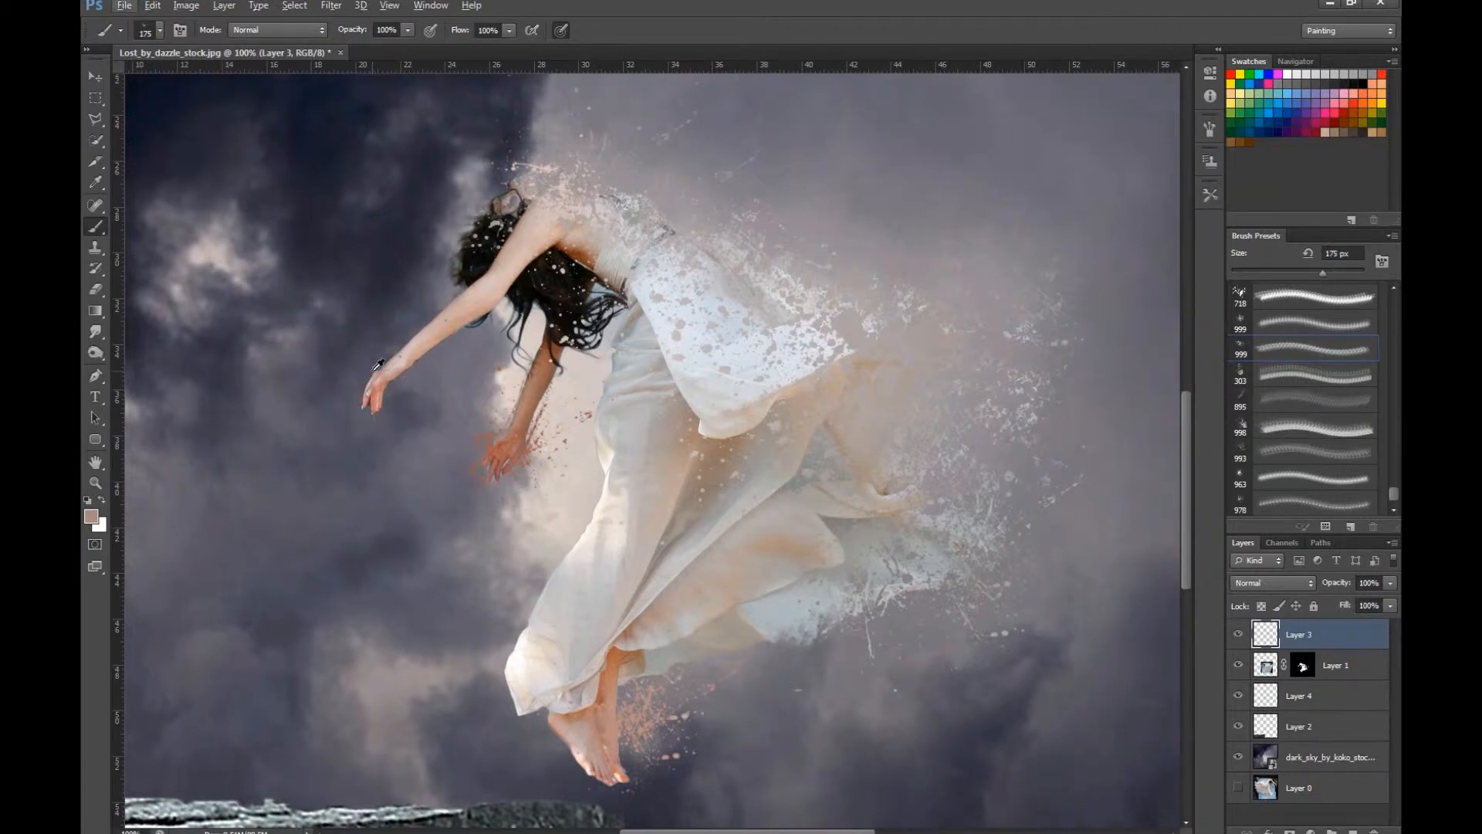
{"action": "left_click", "coordinate": [370, 392]}
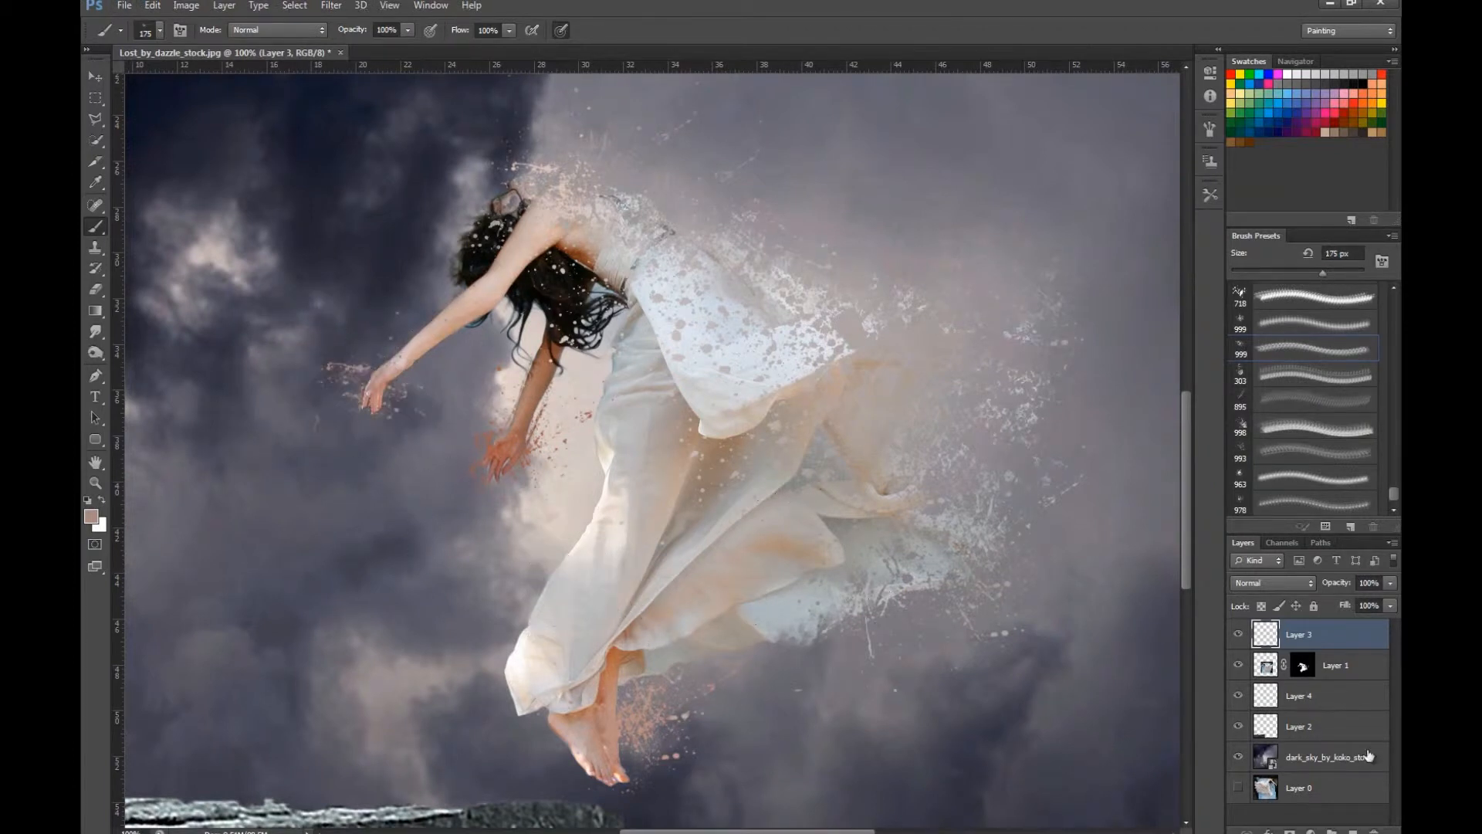
{"action": "left_click", "coordinate": [1323, 704]}
{"action": "left_click", "coordinate": [378, 404], "text": "alt"}
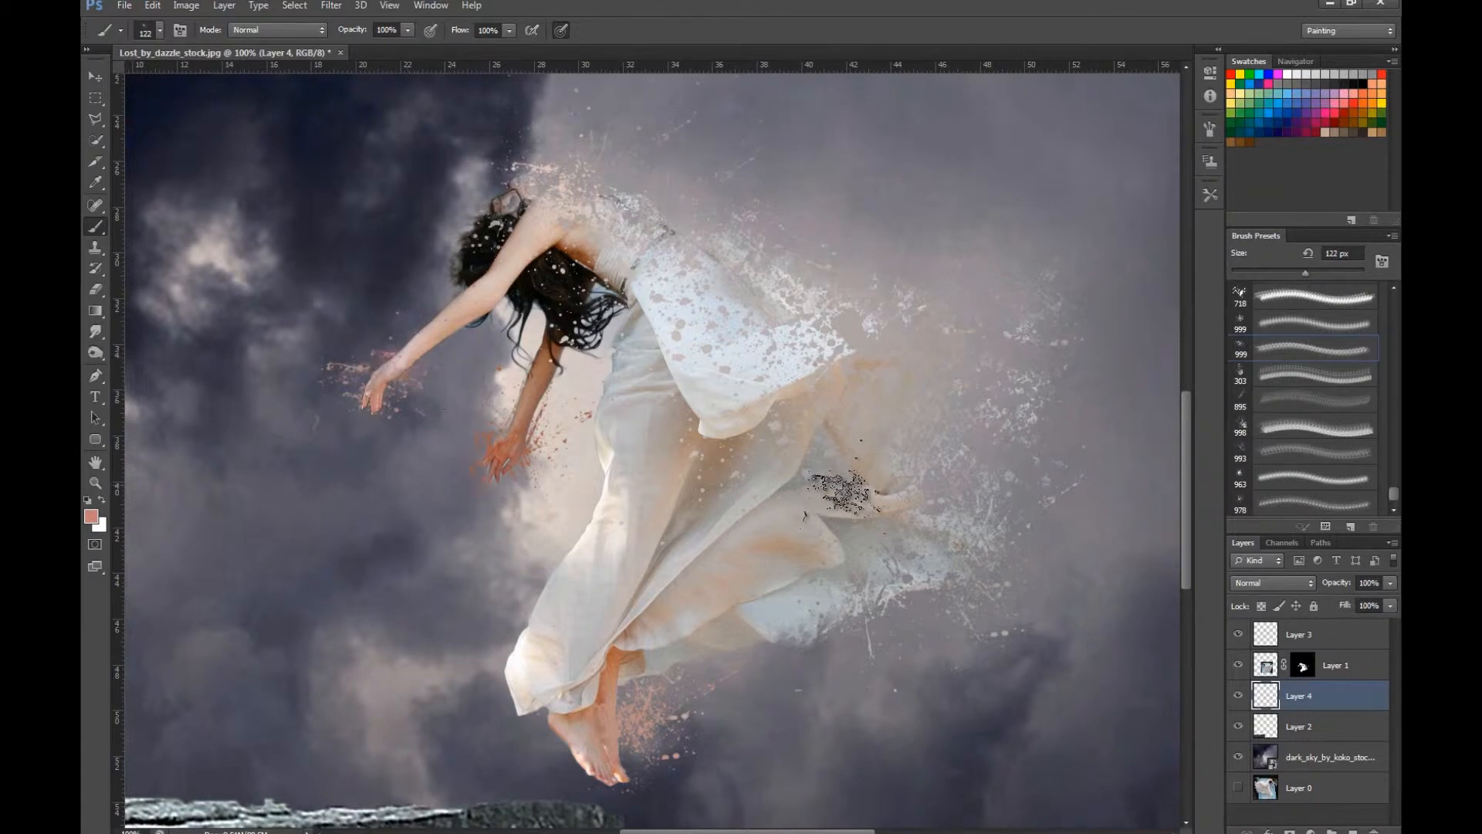
Try splattering the skin tone beside the dress's trailing edge on Layer 4 with the 978 px brush at full size.
{"action": "key", "text": "ctrl+minus"}
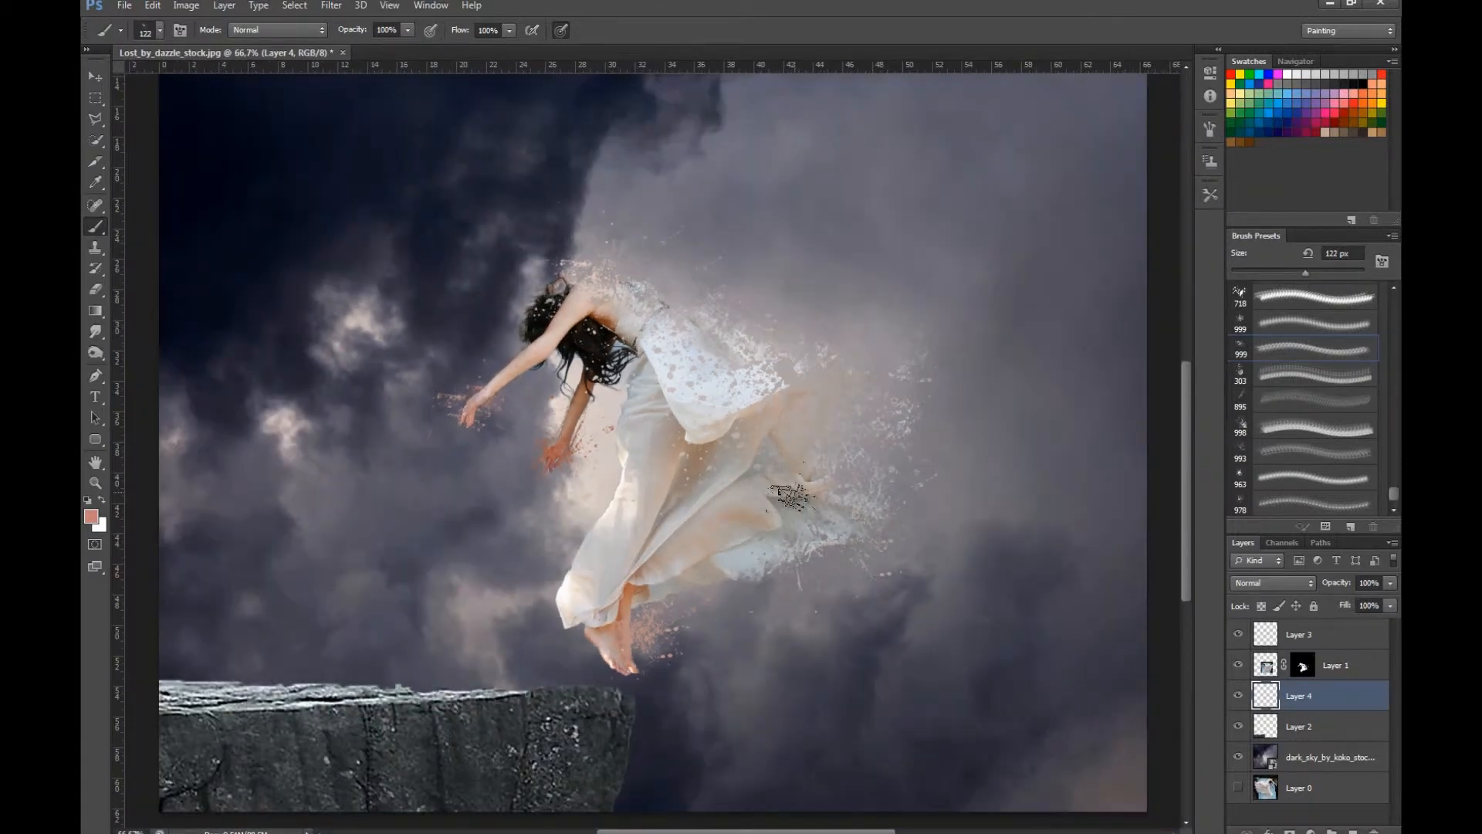
{"action": "left_click_drag", "start_coordinate": [804, 457], "coordinate": [626, 526]}
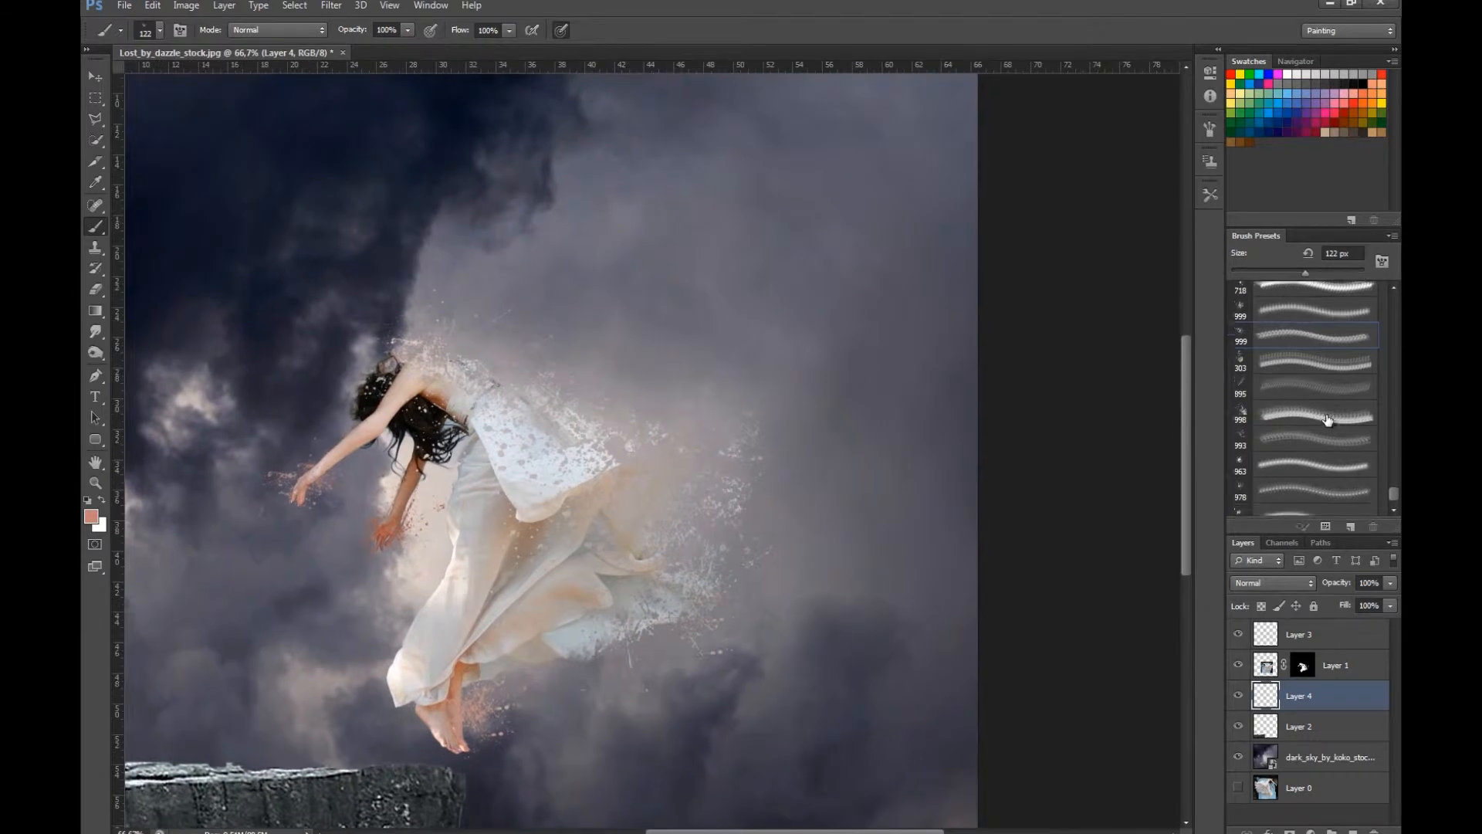
{"action": "left_click", "coordinate": [1284, 431]}
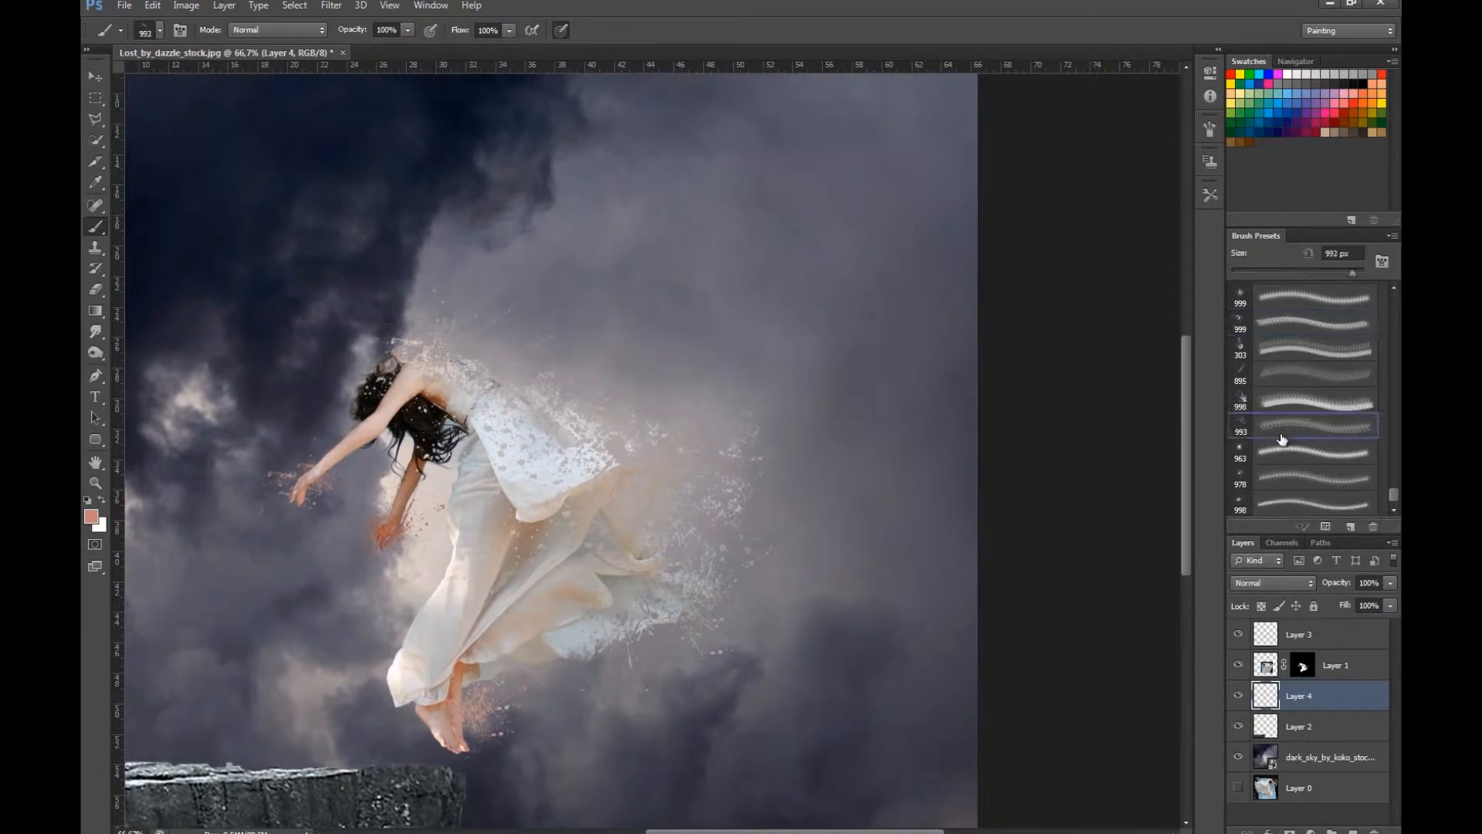
{"action": "left_click", "coordinate": [1285, 481]}
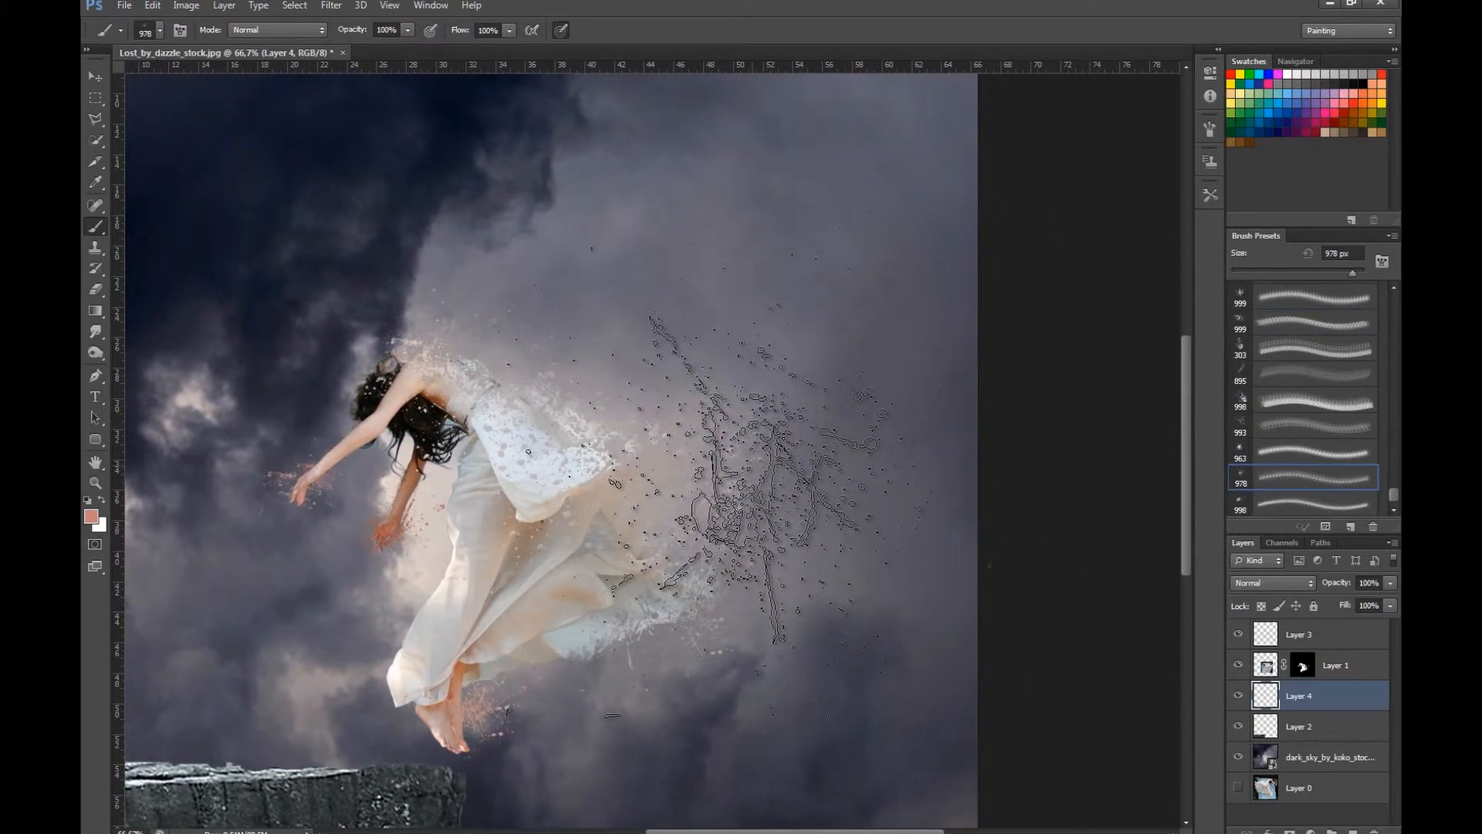
{"action": "left_click", "coordinate": [707, 490]}
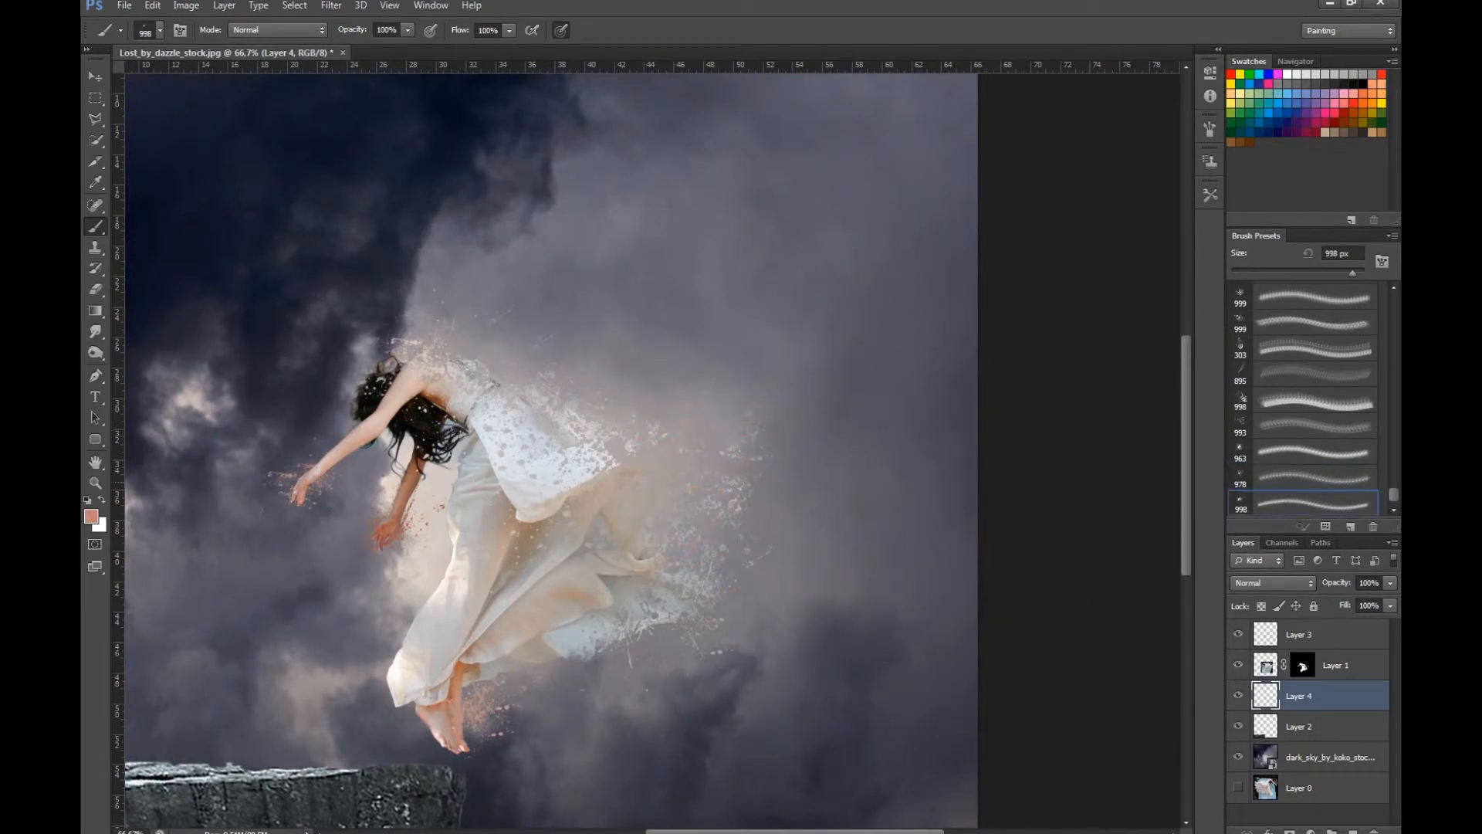
Sample the dress's light colour and splatter it widely behind the dress on Layer 4 with the first 999 px brush at full size.
{"action": "scroll", "coordinate": [1313, 441], "scroll_direction": "up", "scroll_amount": 3}
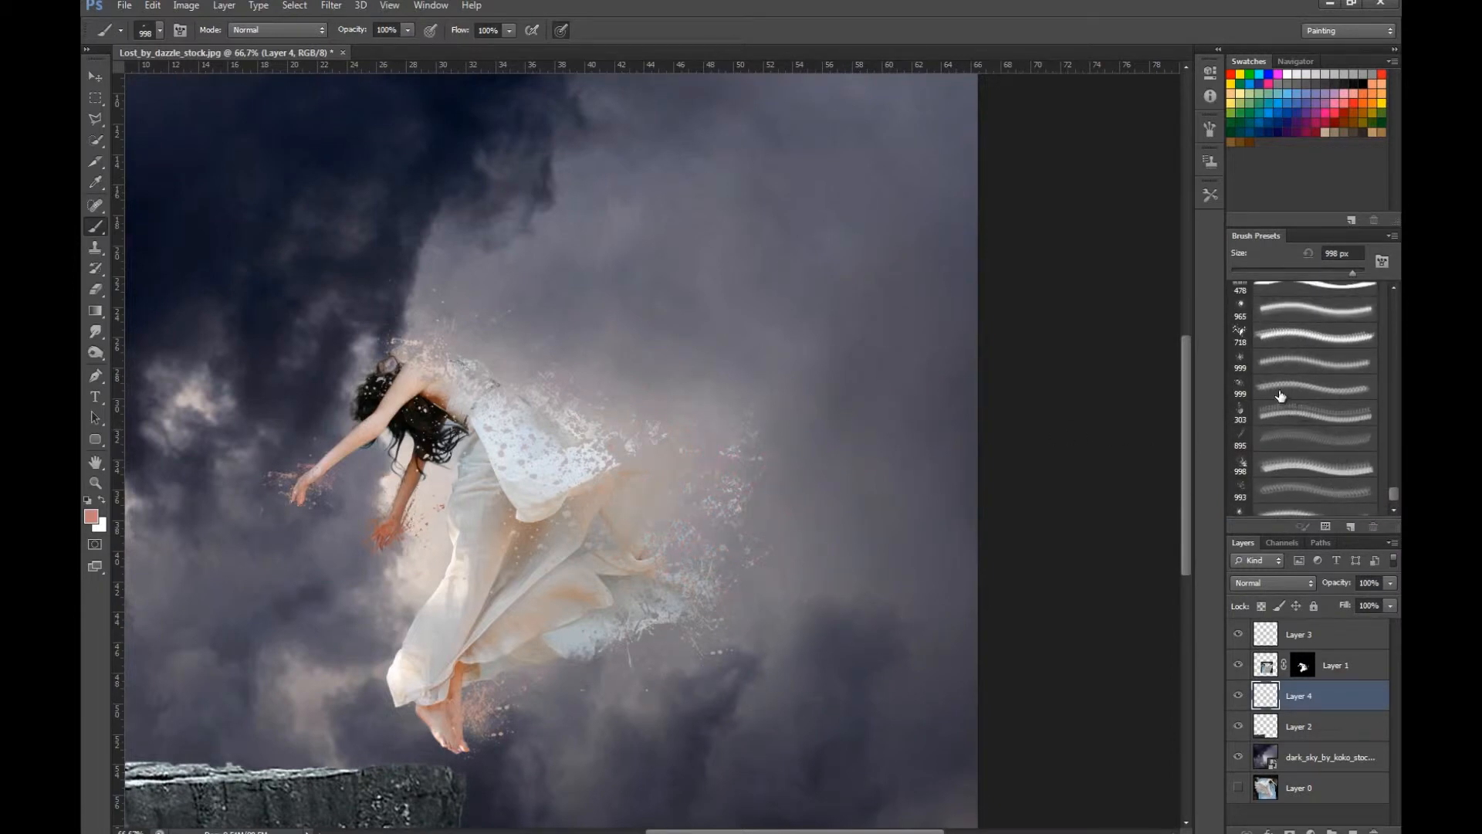
{"action": "scroll", "coordinate": [1312, 398], "scroll_direction": "down", "scroll_amount": 1}
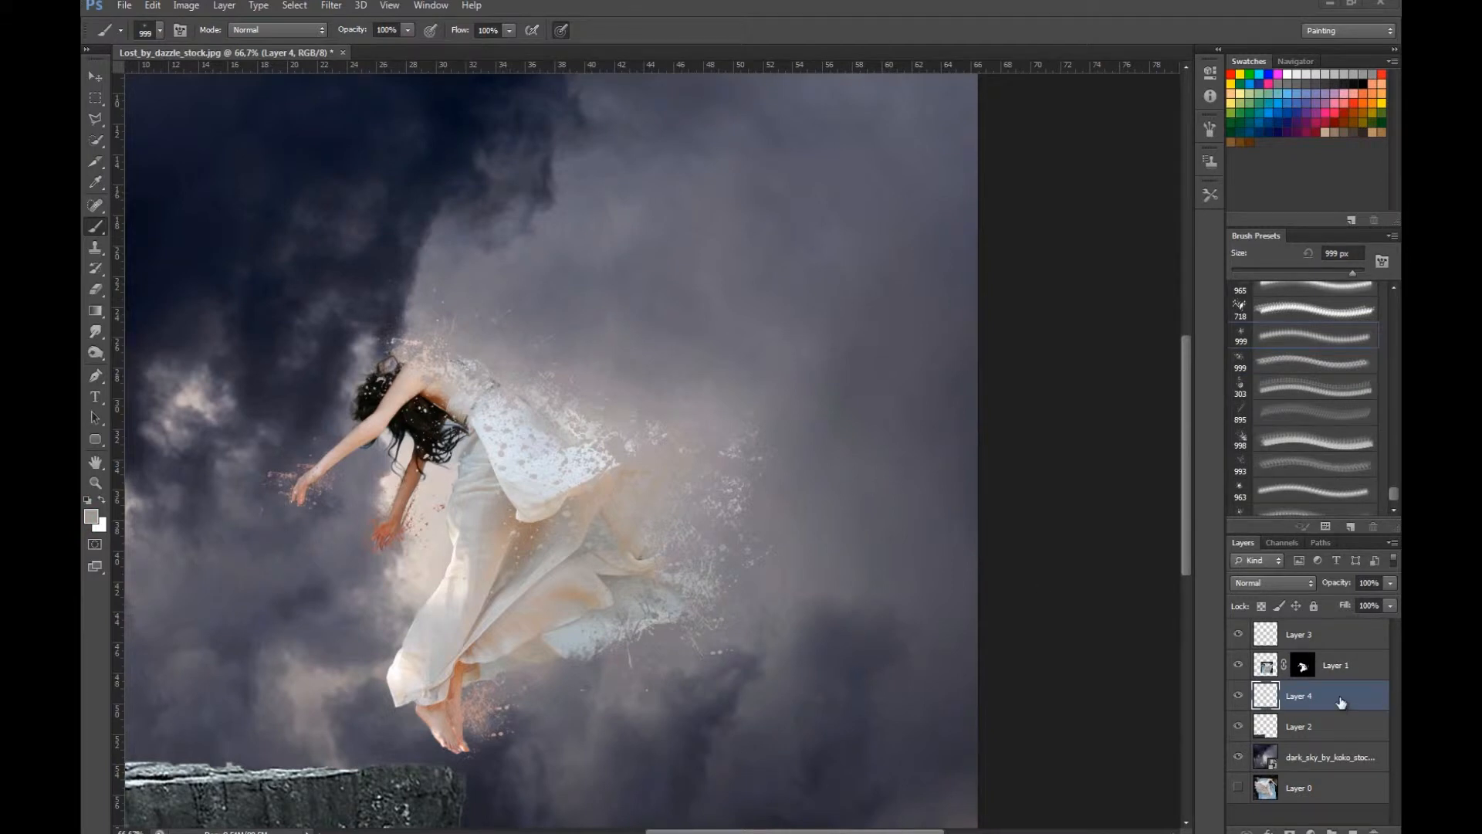
{"action": "left_click", "coordinate": [543, 469]}
{"action": "left_click", "coordinate": [551, 455]}
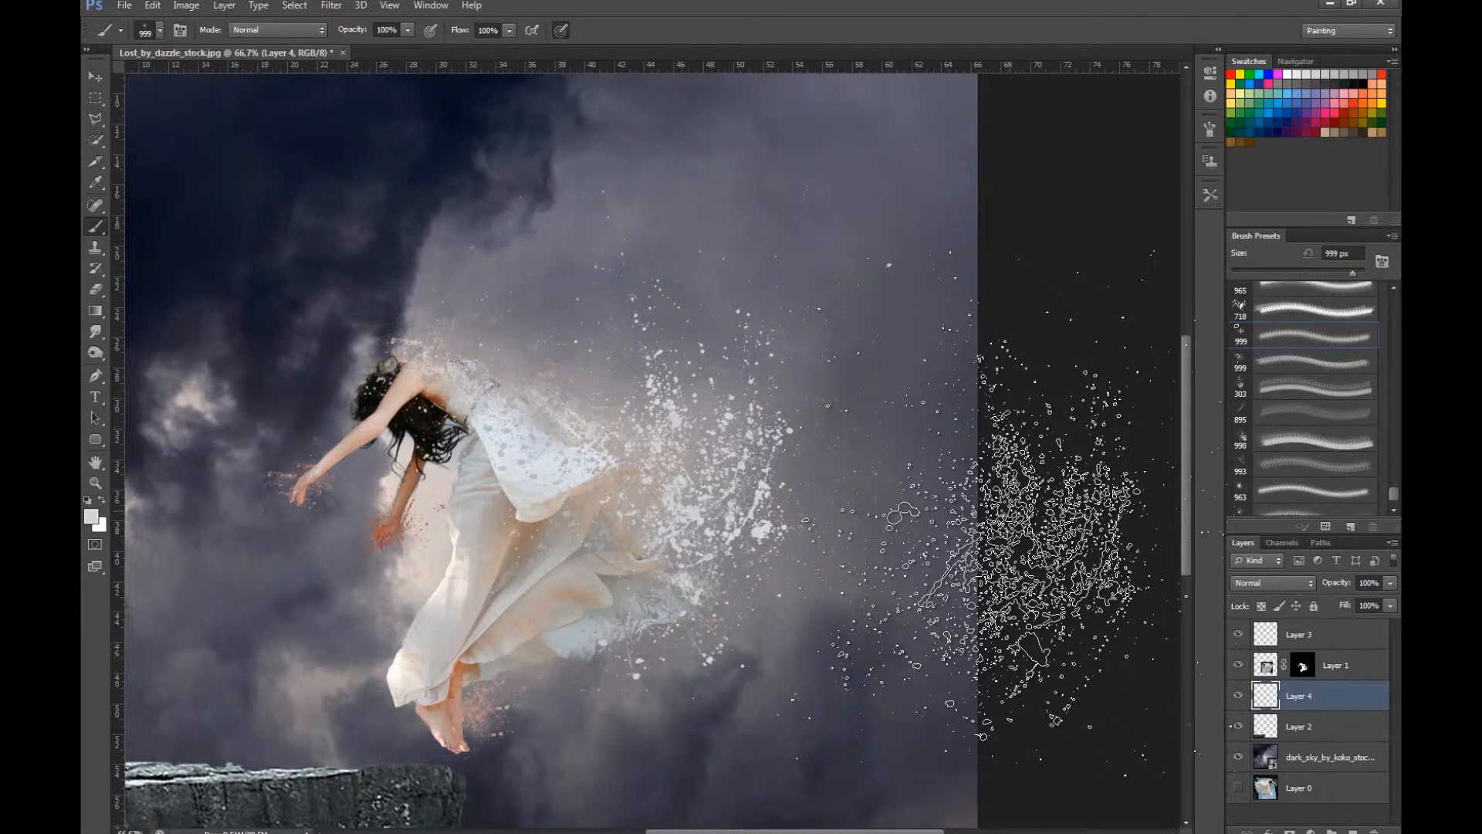
Try splattering the brown shadow tone above the woman's upper back on Layer 4 with the brush at 167 px.
{"action": "mouse_move", "coordinate": [857, 536]}
{"action": "left_mouse_down"}
{"action": "mouse_move", "coordinate": [831, 572]}
{"action": "mouse_move", "coordinate": [945, 645]}
{"action": "left_mouse_up"}
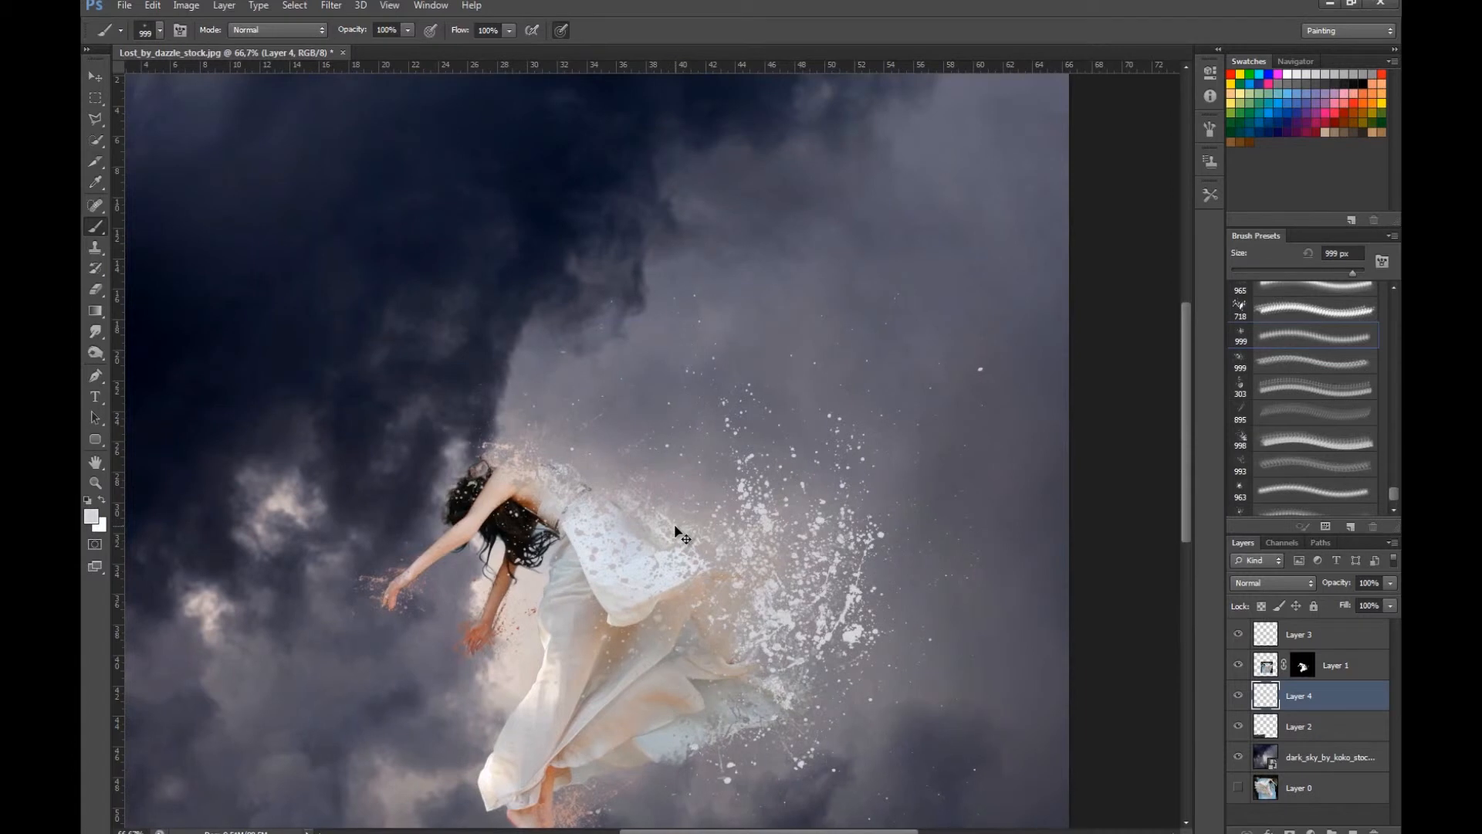
{"action": "key", "text": "ctrl+plus"}
{"action": "key", "text": "ctrl+plus"}
{"action": "left_click_drag", "start_coordinate": [562, 547], "coordinate": [697, 481]}
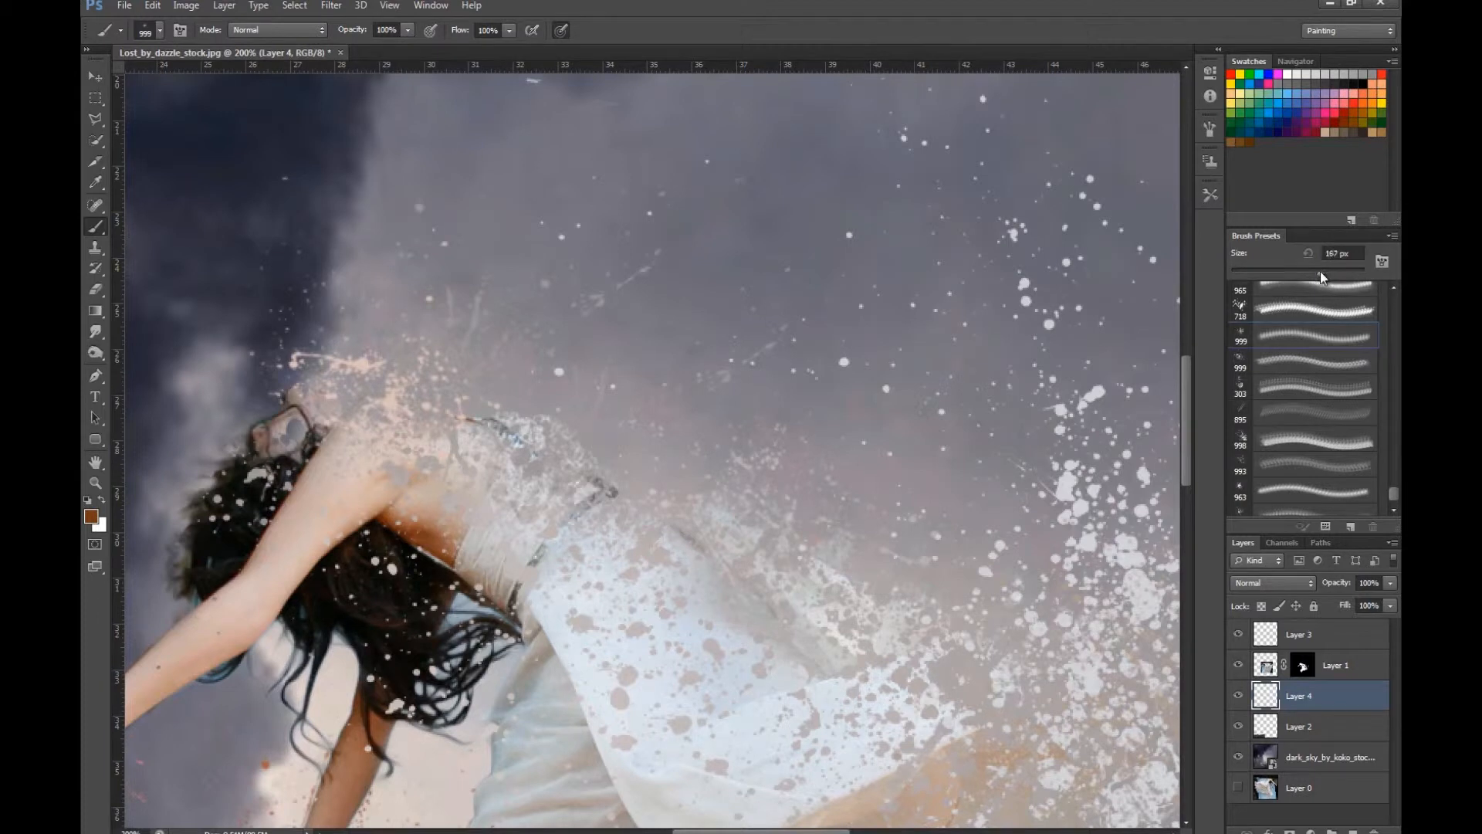
{"action": "left_click", "coordinate": [497, 397]}
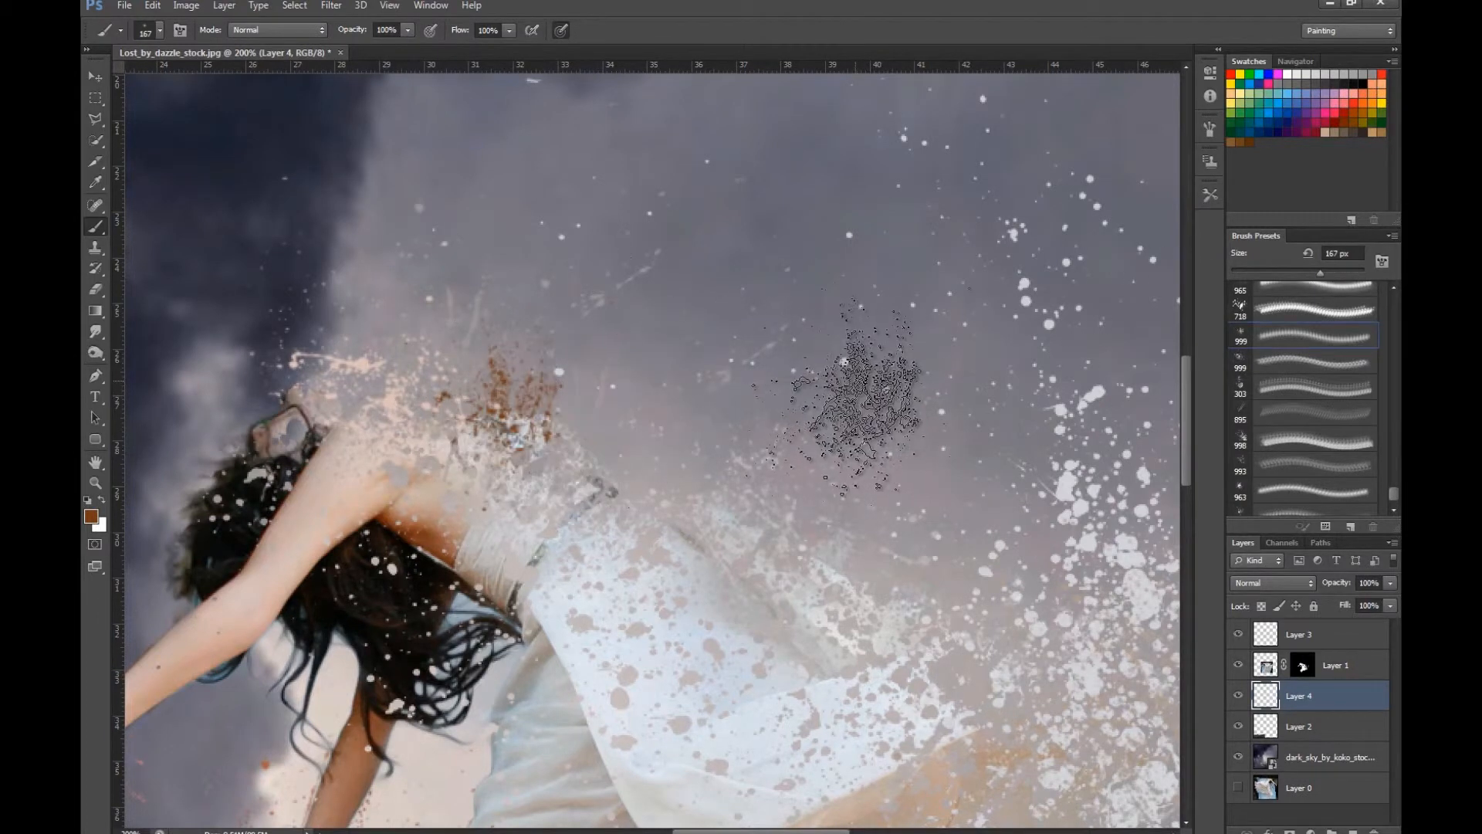
{"action": "left_click_drag", "start_coordinate": [595, 421], "coordinate": [664, 438]}
{"action": "key", "text": "ctrl+z"}
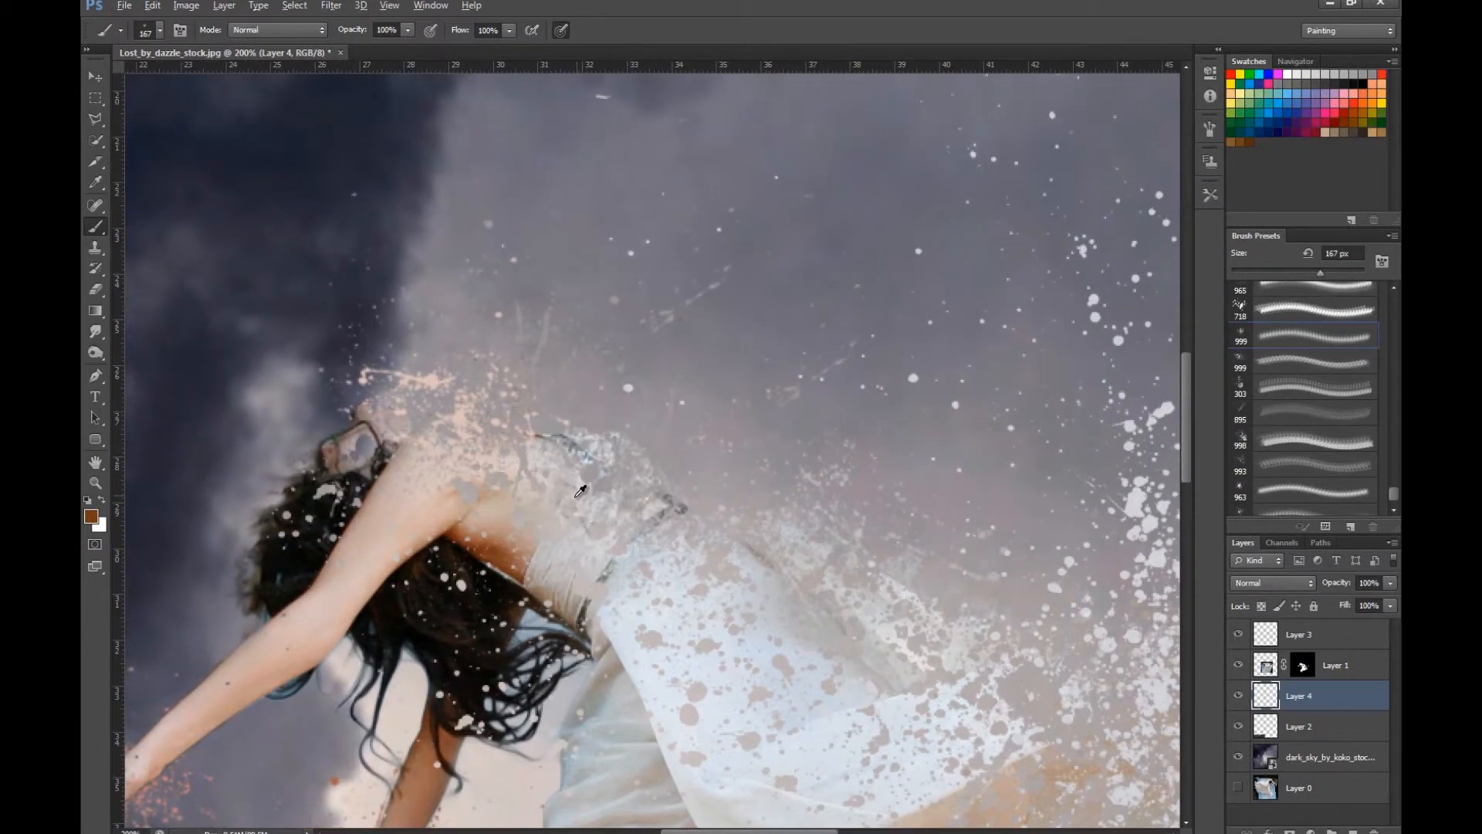
Sample the brown shadow tone of the back and splatter it over the upper back on Layer 3.
{"action": "left_click", "coordinate": [511, 500], "text": "alt"}
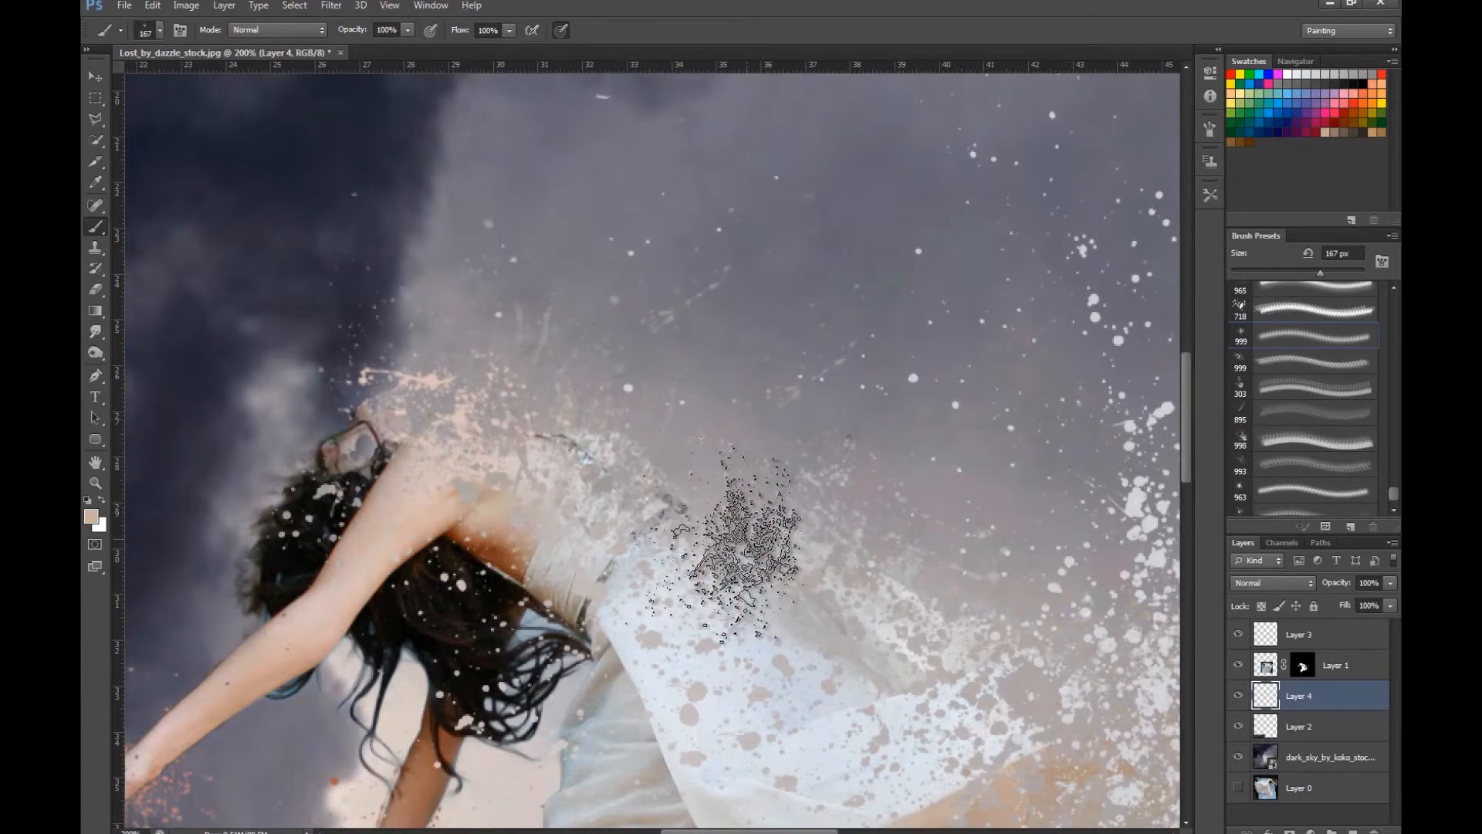
{"action": "left_click", "coordinate": [511, 538], "text": "alt"}
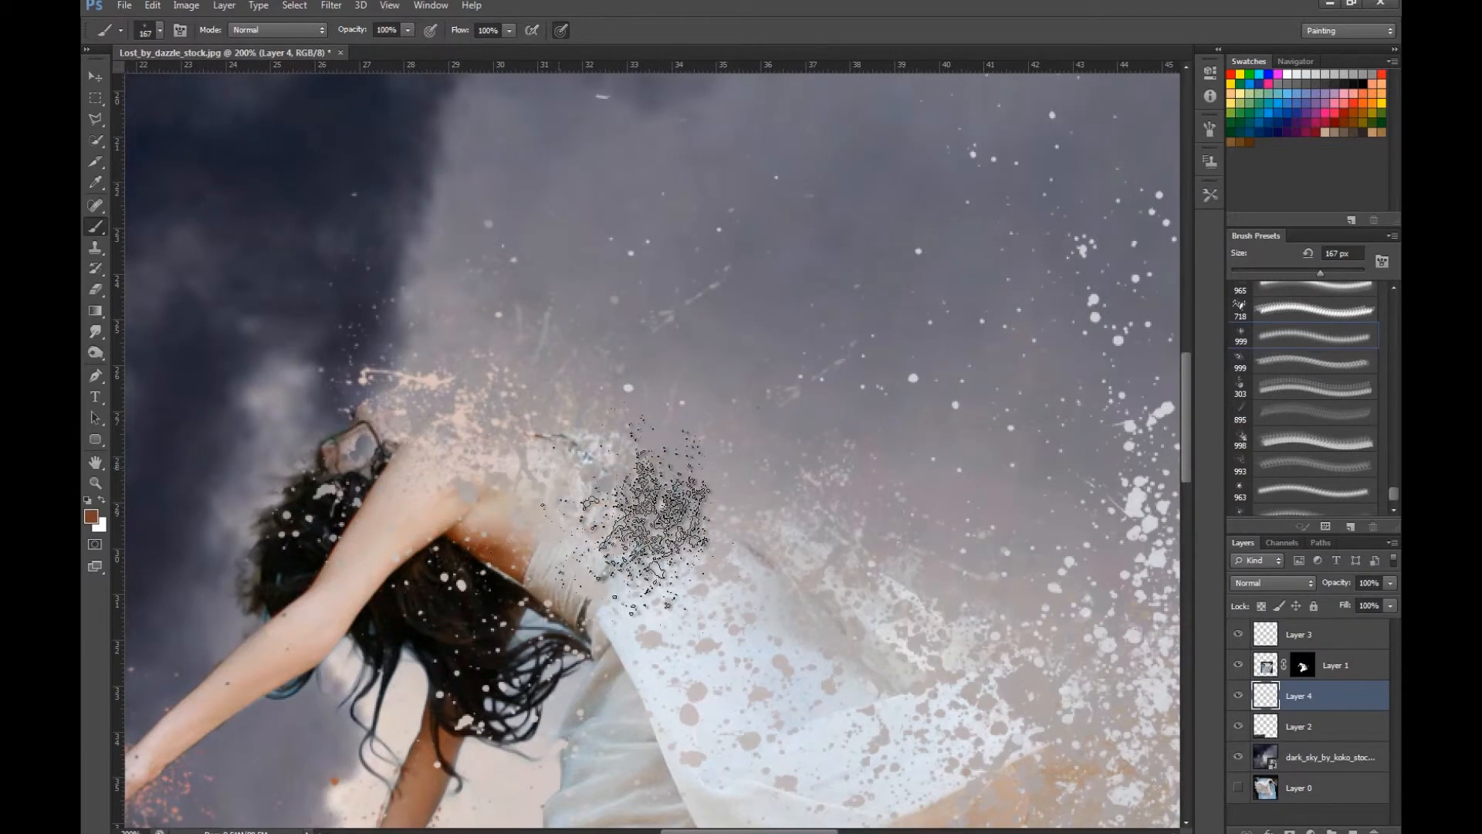
{"action": "left_click", "coordinate": [1326, 634]}
{"action": "left_click", "coordinate": [532, 456]}
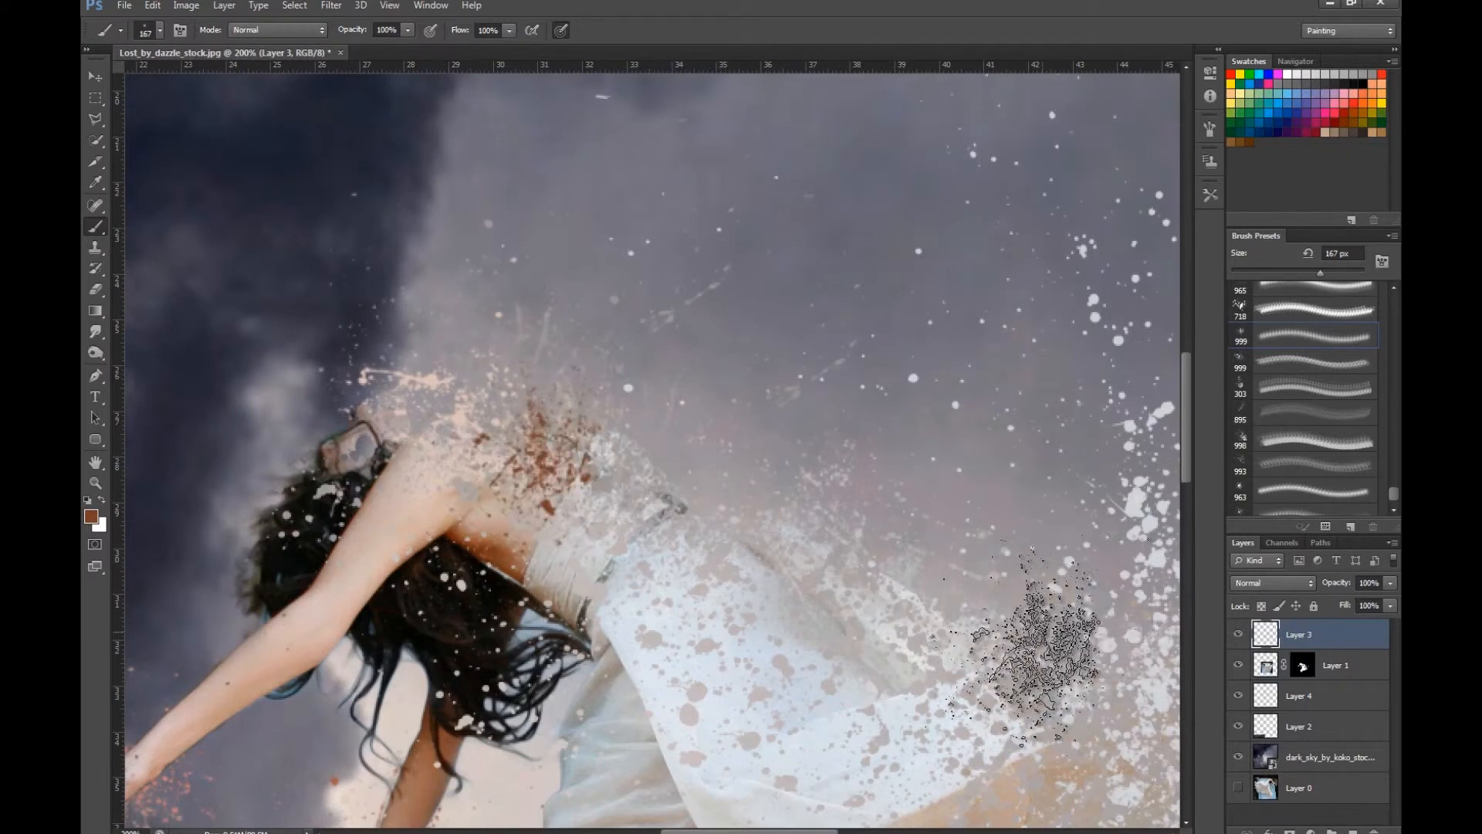
Sample lighter skin tones from the back and shoulder and splatter them over and above the upper back on Layer 3.
{"action": "left_click", "coordinate": [517, 513], "text": "alt"}
{"action": "left_click", "coordinate": [525, 502]}
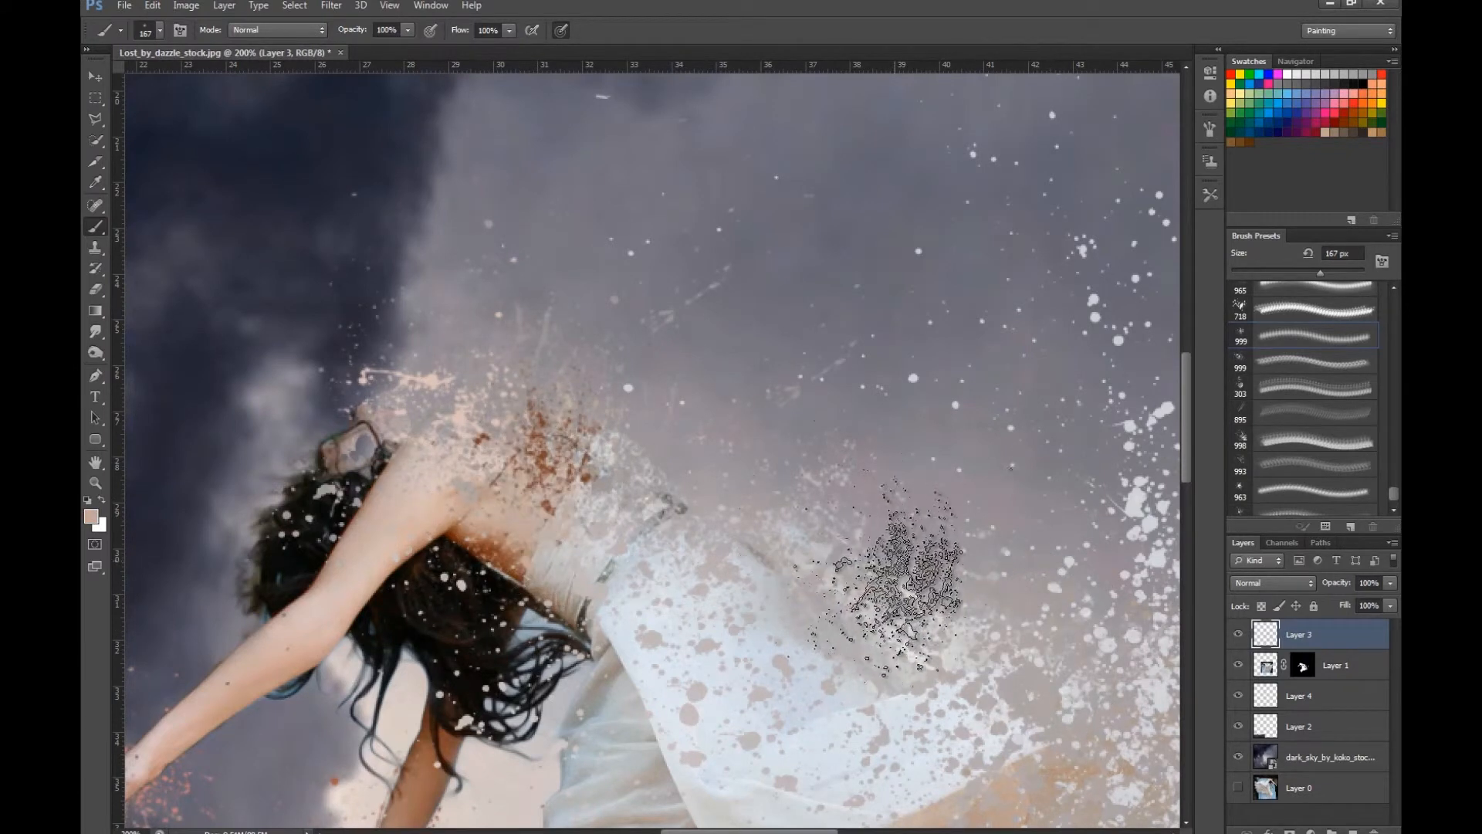
{"action": "left_click", "coordinate": [552, 432]}
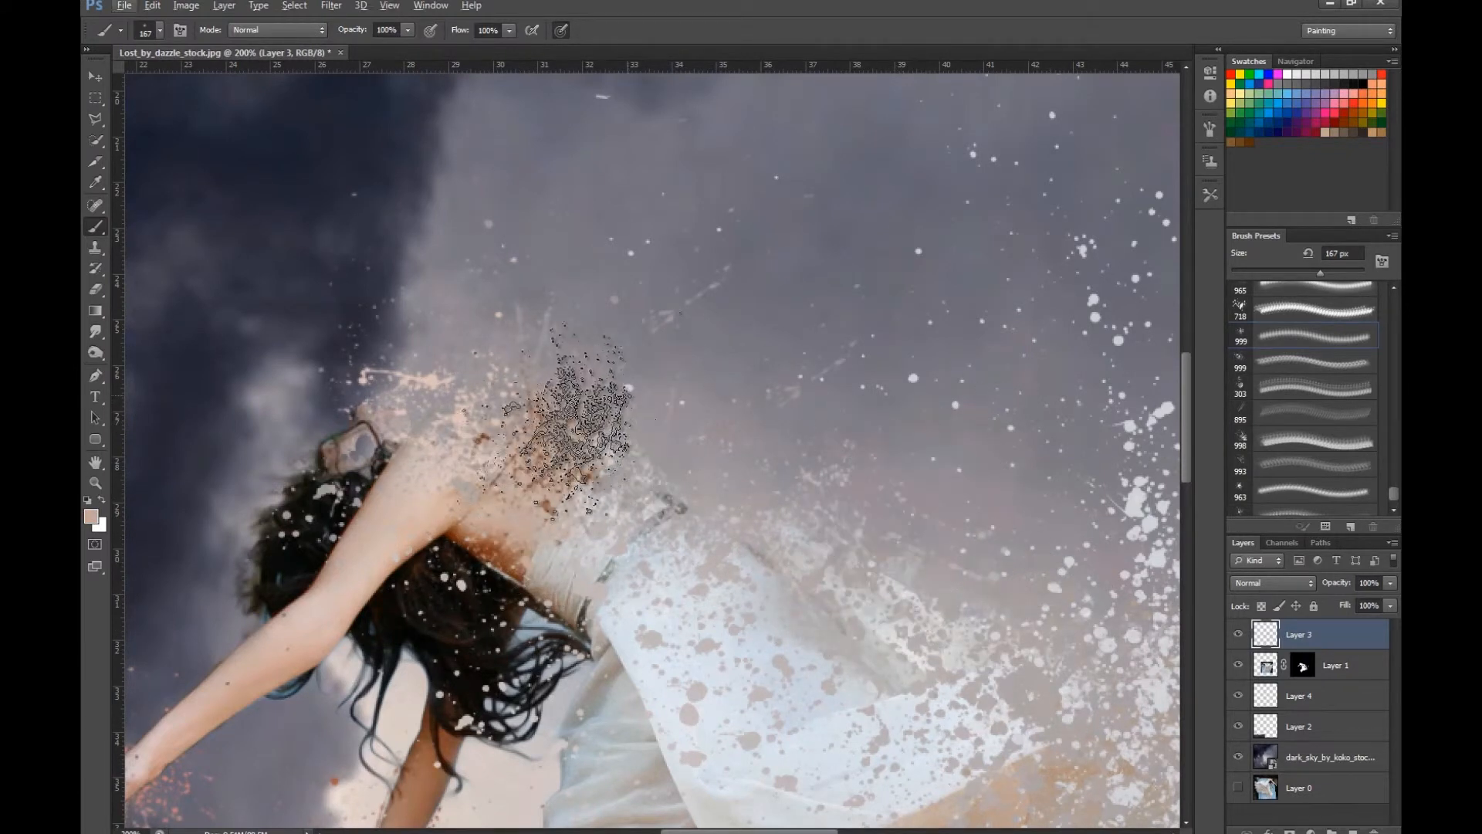
{"action": "left_click", "coordinate": [413, 454], "text": "alt"}
{"action": "left_click", "coordinate": [513, 347]}
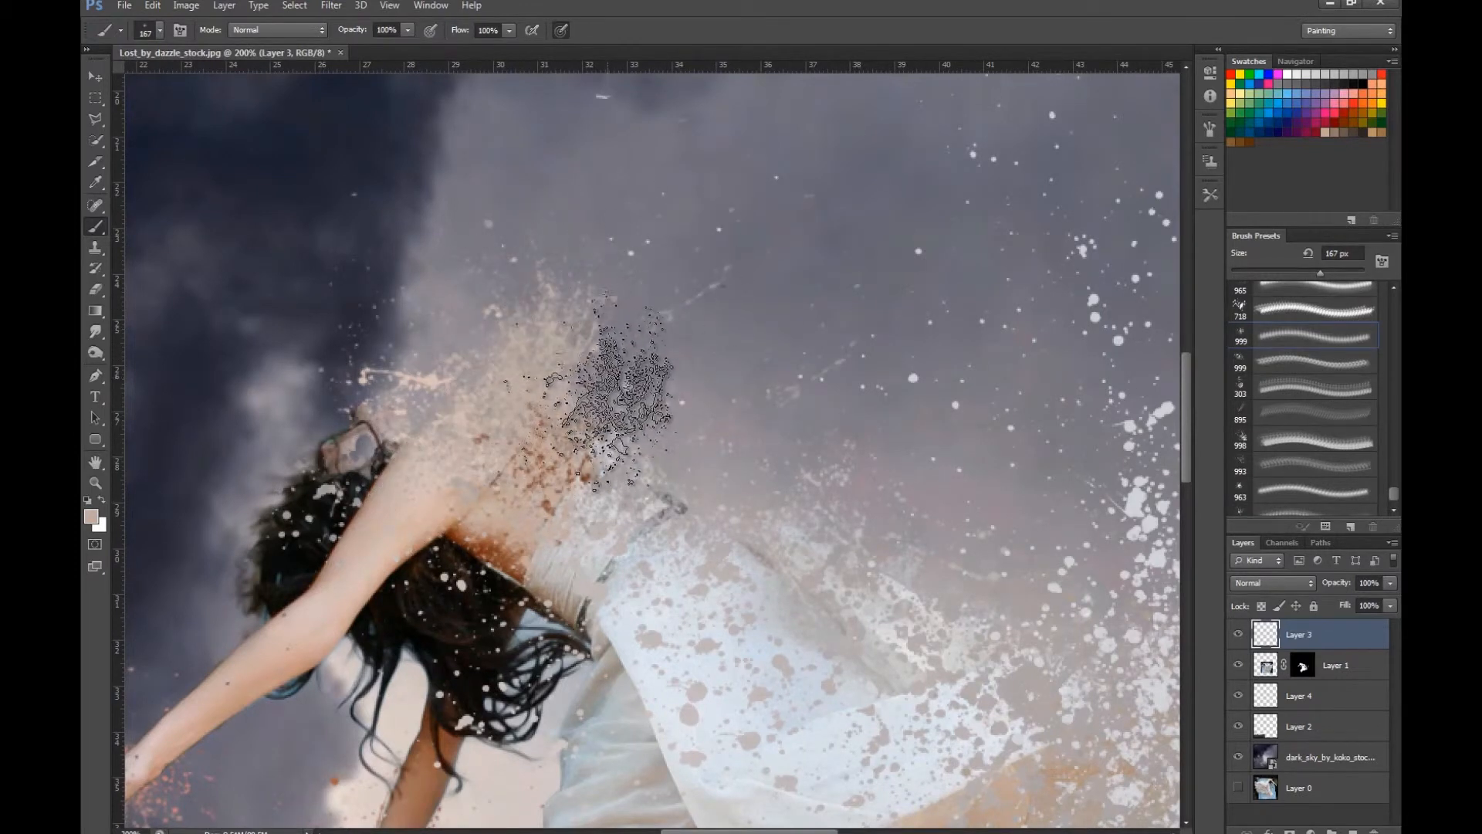
Splatter a near-black hair tone around the woman's hair on Layer 4 with the second 999 px brush at 250 px.
{"action": "key", "text": "ctrl+minus"}
{"action": "key", "text": "ctrl+minus"}
{"action": "key", "text": "ctrl+minus"}
{"action": "key", "text": "ctrl+minus"}
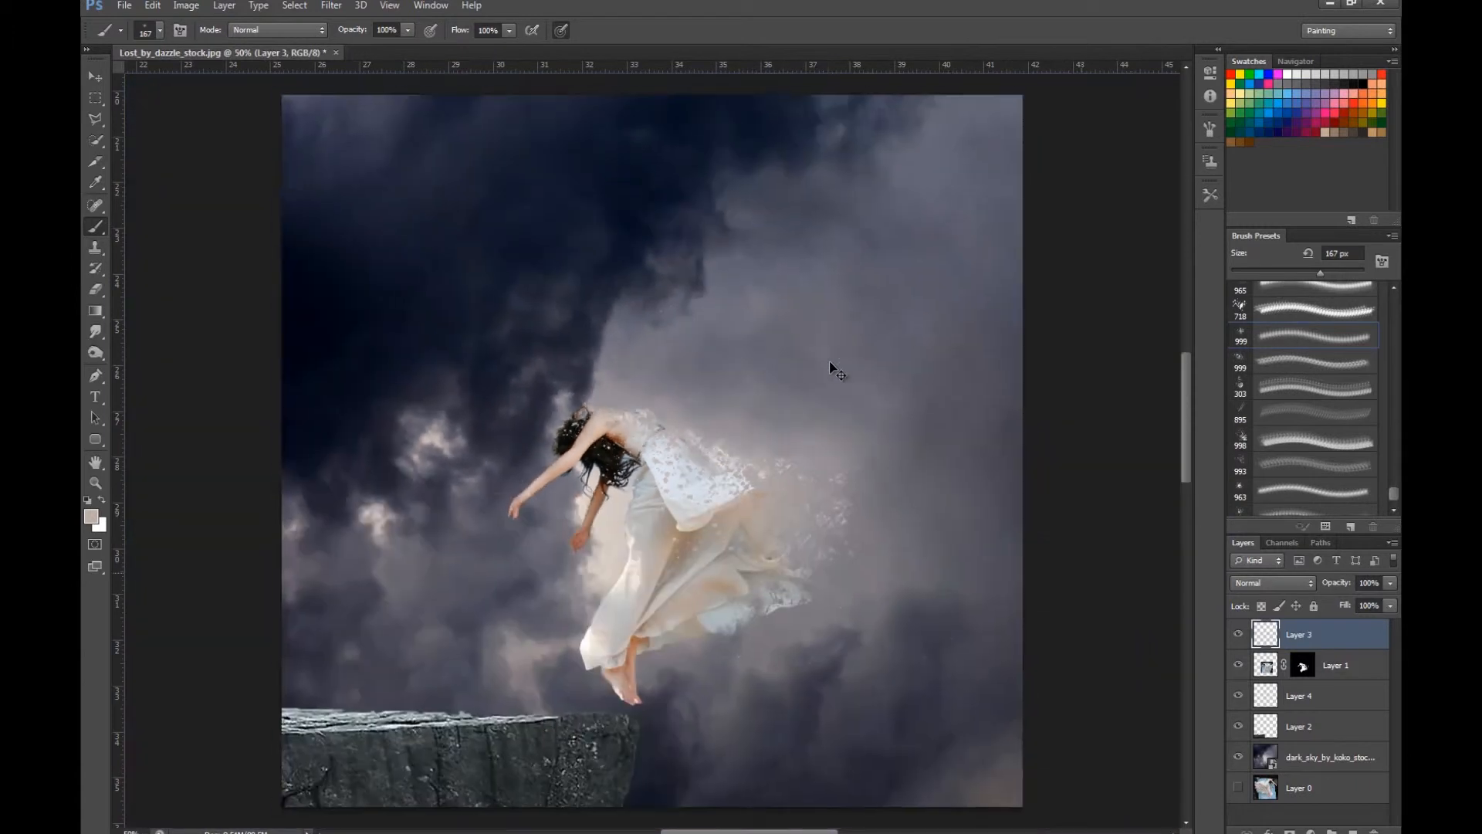
{"action": "key", "text": "ctrl+plus"}
{"action": "key", "text": "ctrl+plus"}
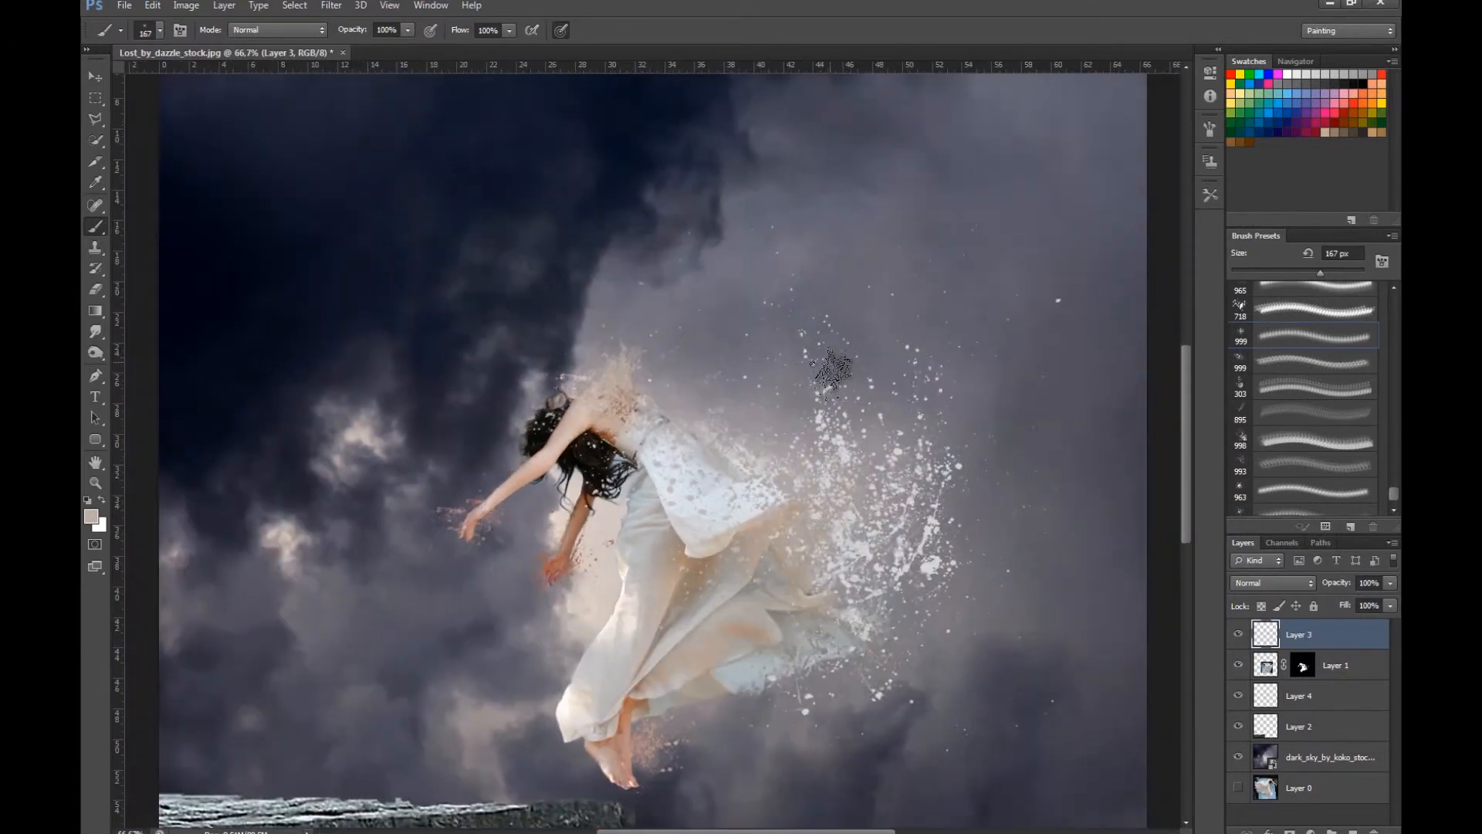
{"action": "scroll", "coordinate": [1275, 382], "scroll_direction": "down", "scroll_amount": 1}
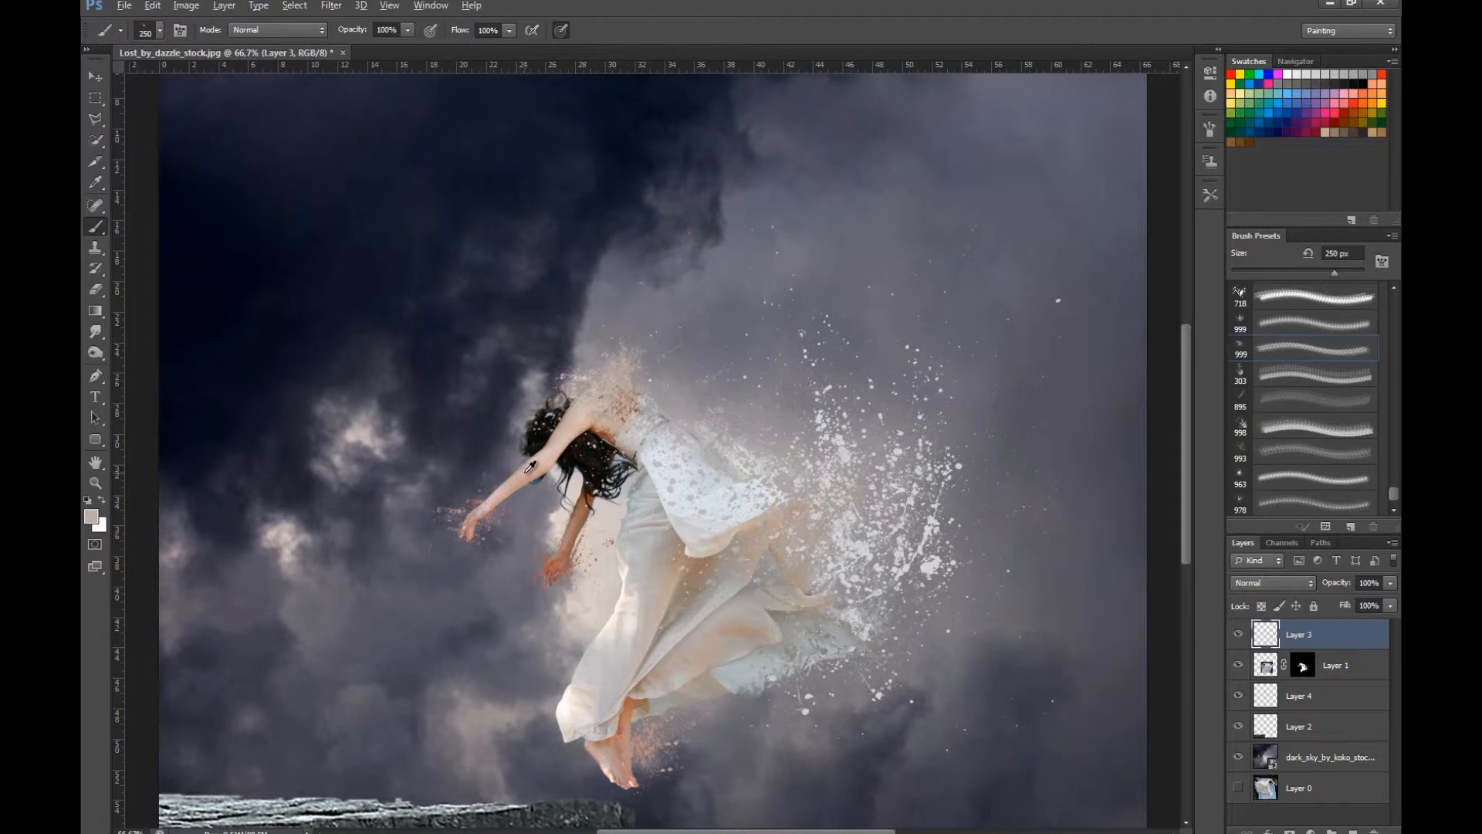
{"action": "key", "text": "d"}
{"action": "left_click", "coordinate": [525, 444]}
{"action": "left_click", "coordinate": [1340, 698]}
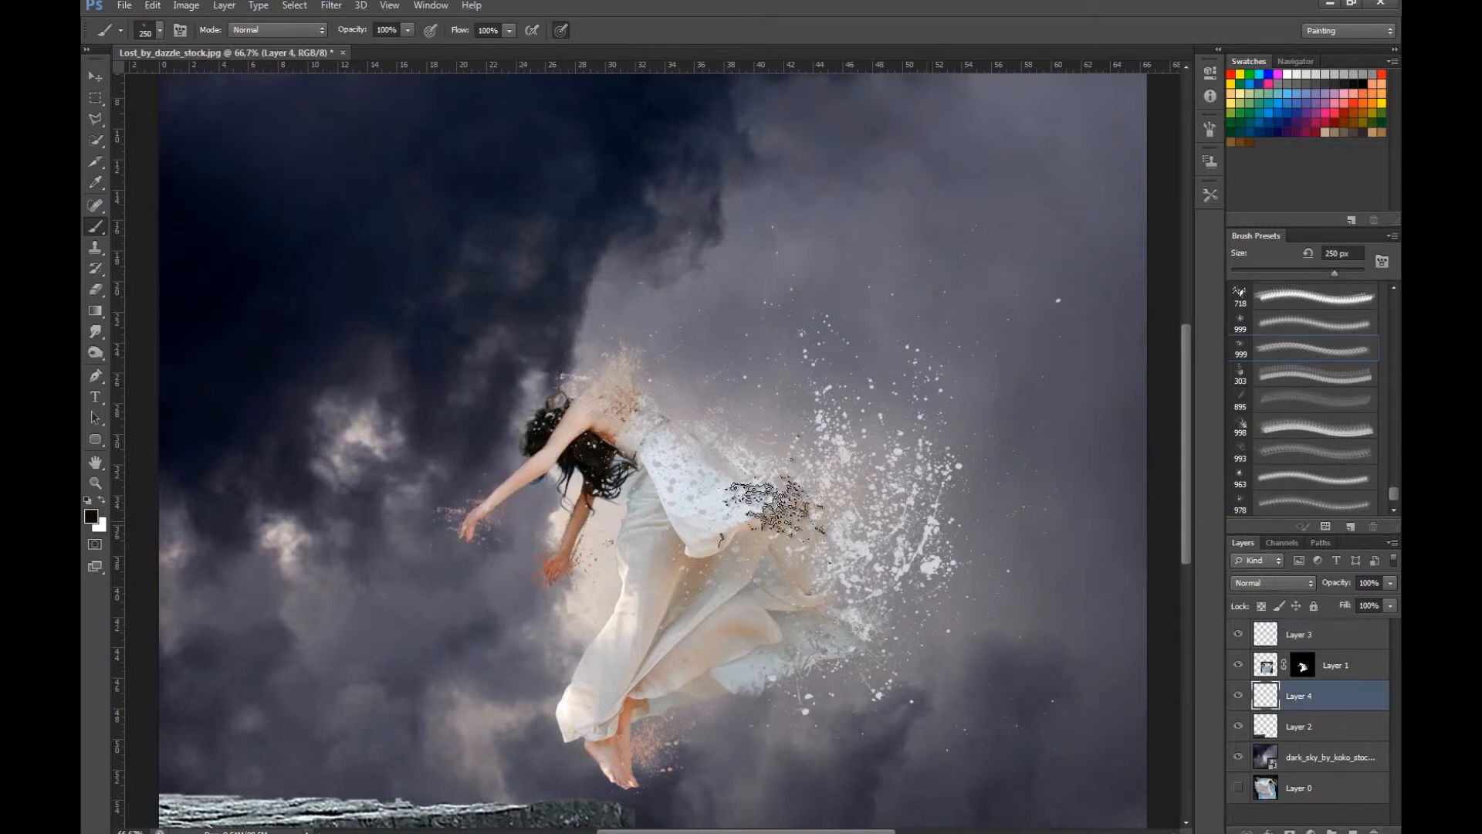
{"action": "left_click", "coordinate": [506, 436]}
{"action": "left_click", "coordinate": [567, 483]}
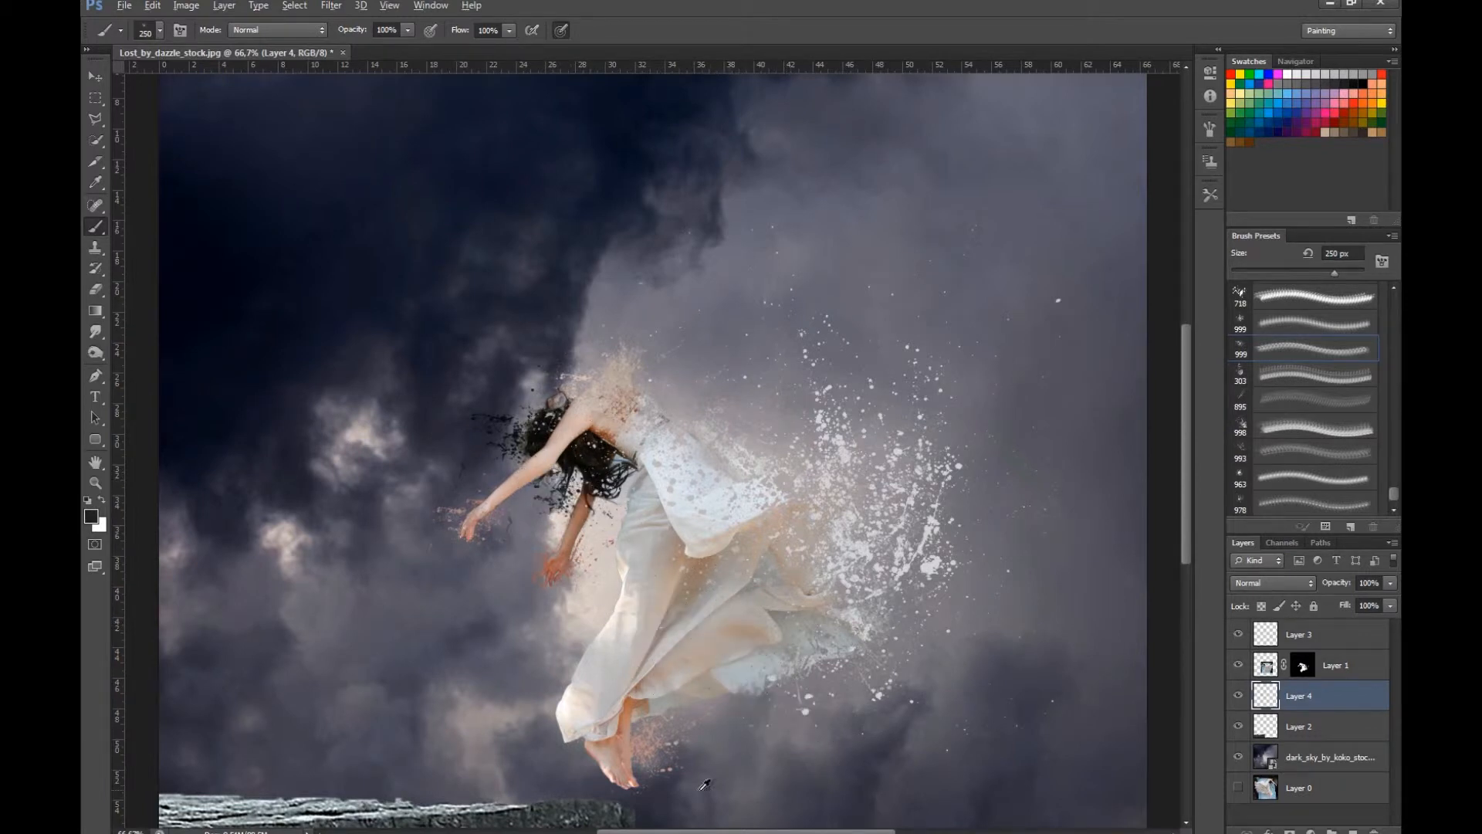
Sample the dress colour and try splattering it beside the front of the lower dress on Layer 4 at 250 px.
{"action": "key", "text": "x"}
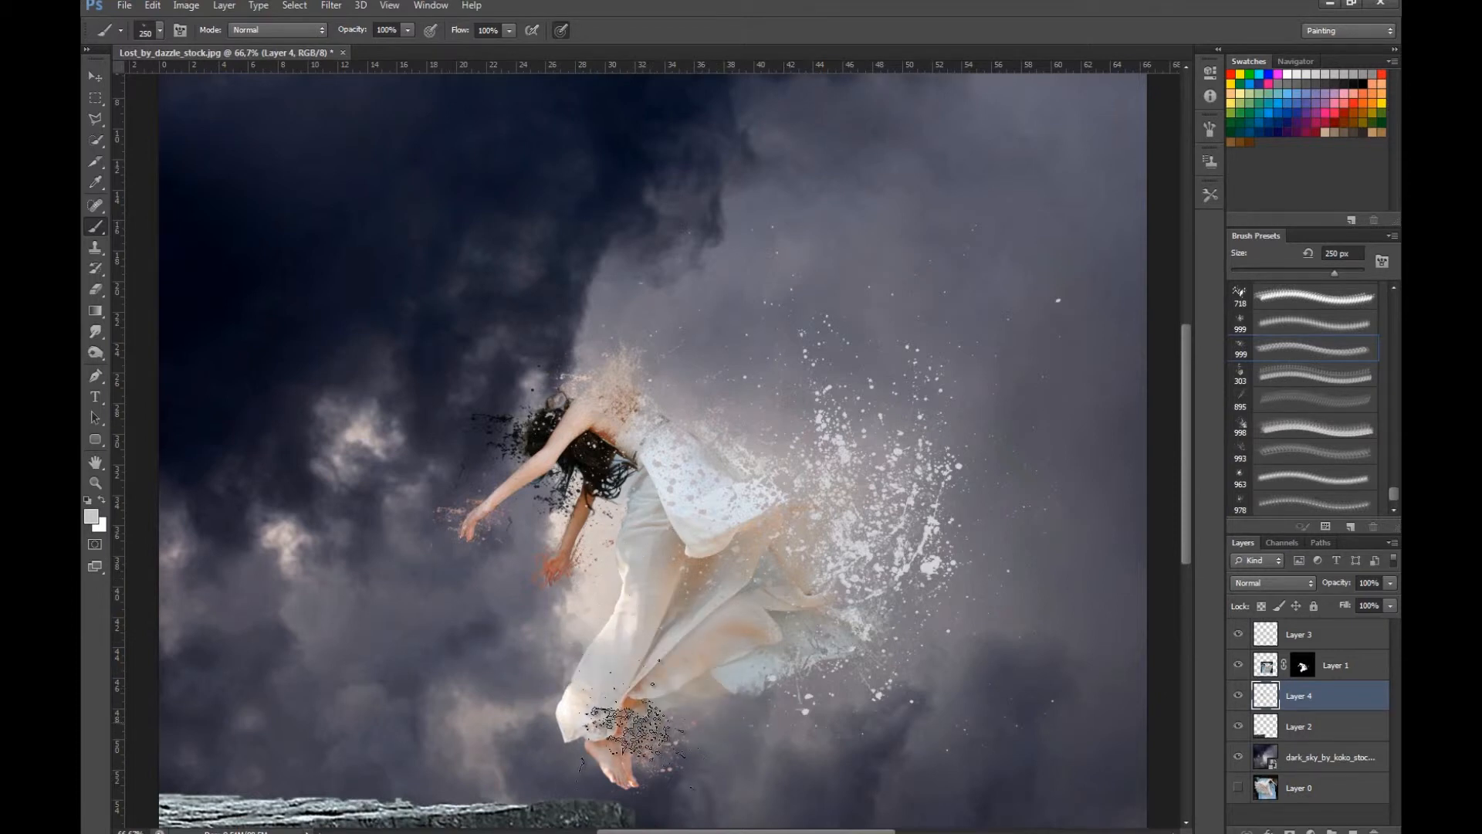
{"action": "left_click", "coordinate": [1328, 643]}
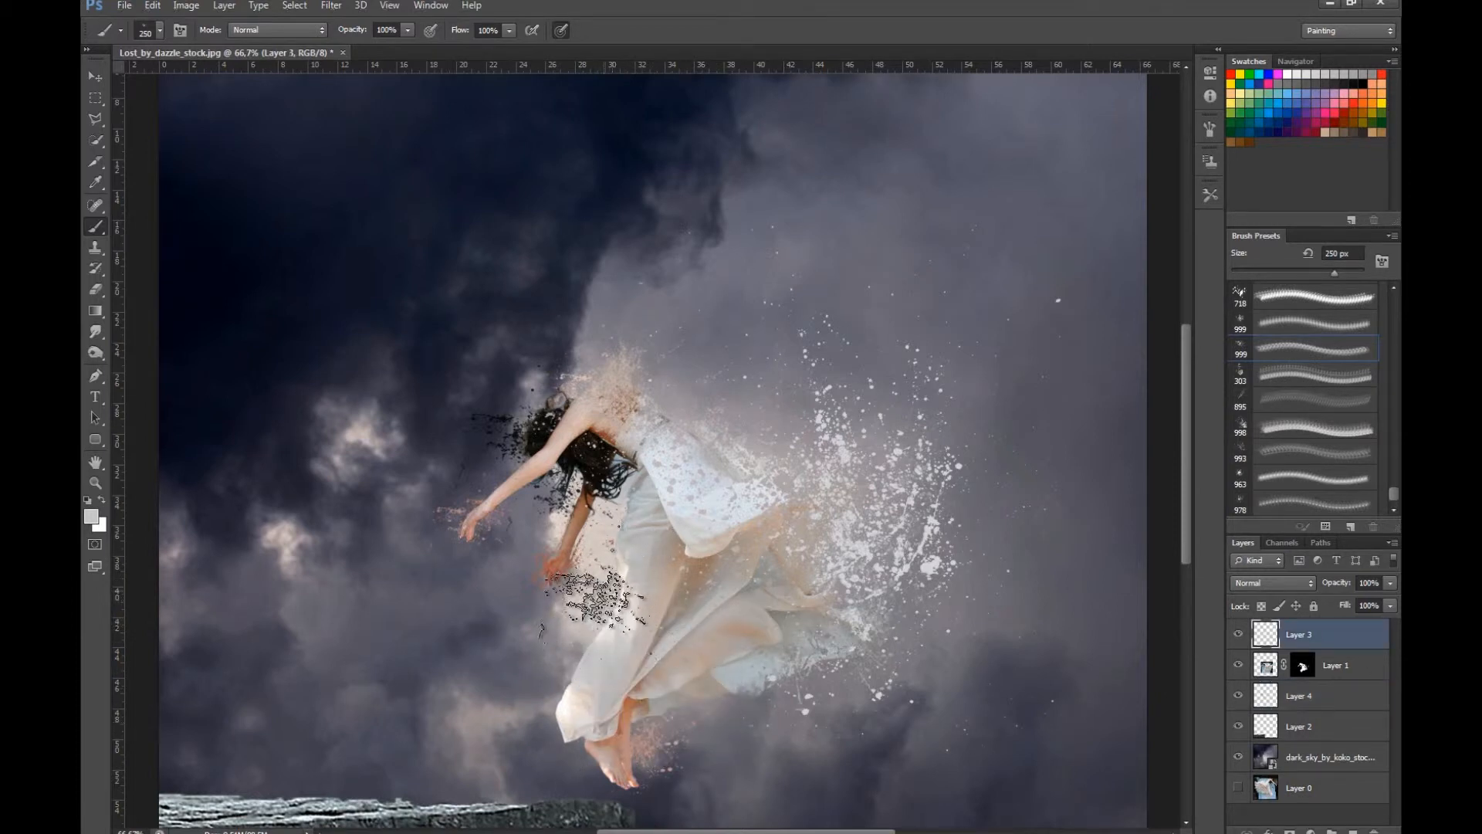
{"action": "left_click", "coordinate": [572, 652], "text": "alt"}
{"action": "left_click", "coordinate": [1327, 696]}
{"action": "left_click", "coordinate": [568, 644]}
Splatter the dress colour along the front edge of the lower dress on Layer 4 and its hem on Layer 3 with the 998 px brush at 163 px.
{"action": "scroll", "coordinate": [1290, 426], "scroll_direction": "down", "scroll_amount": 1}
{"action": "left_click", "coordinate": [1280, 400]}
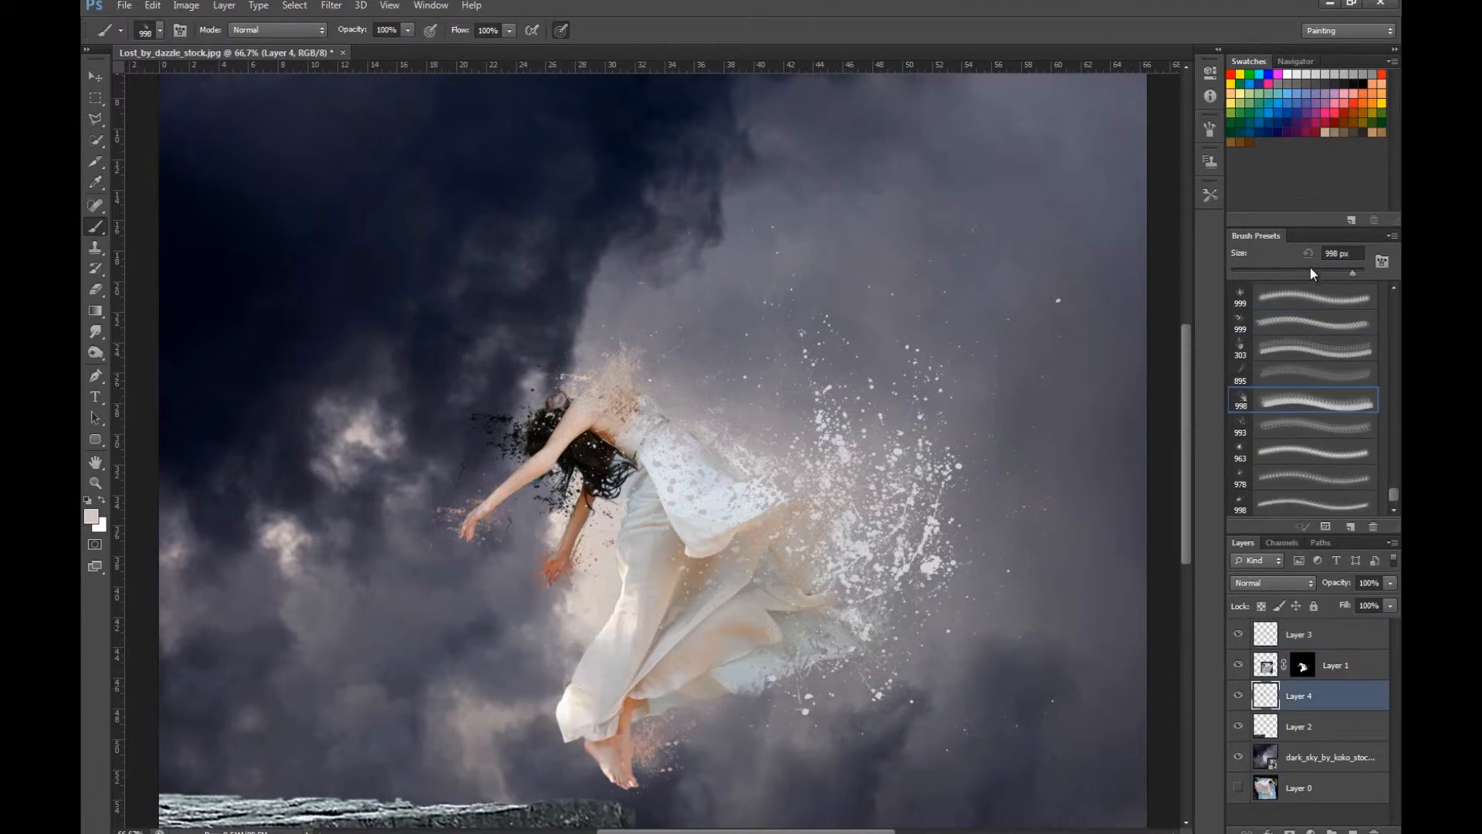
{"action": "left_click_drag", "start_coordinate": [1300, 276], "coordinate": [1319, 272]}
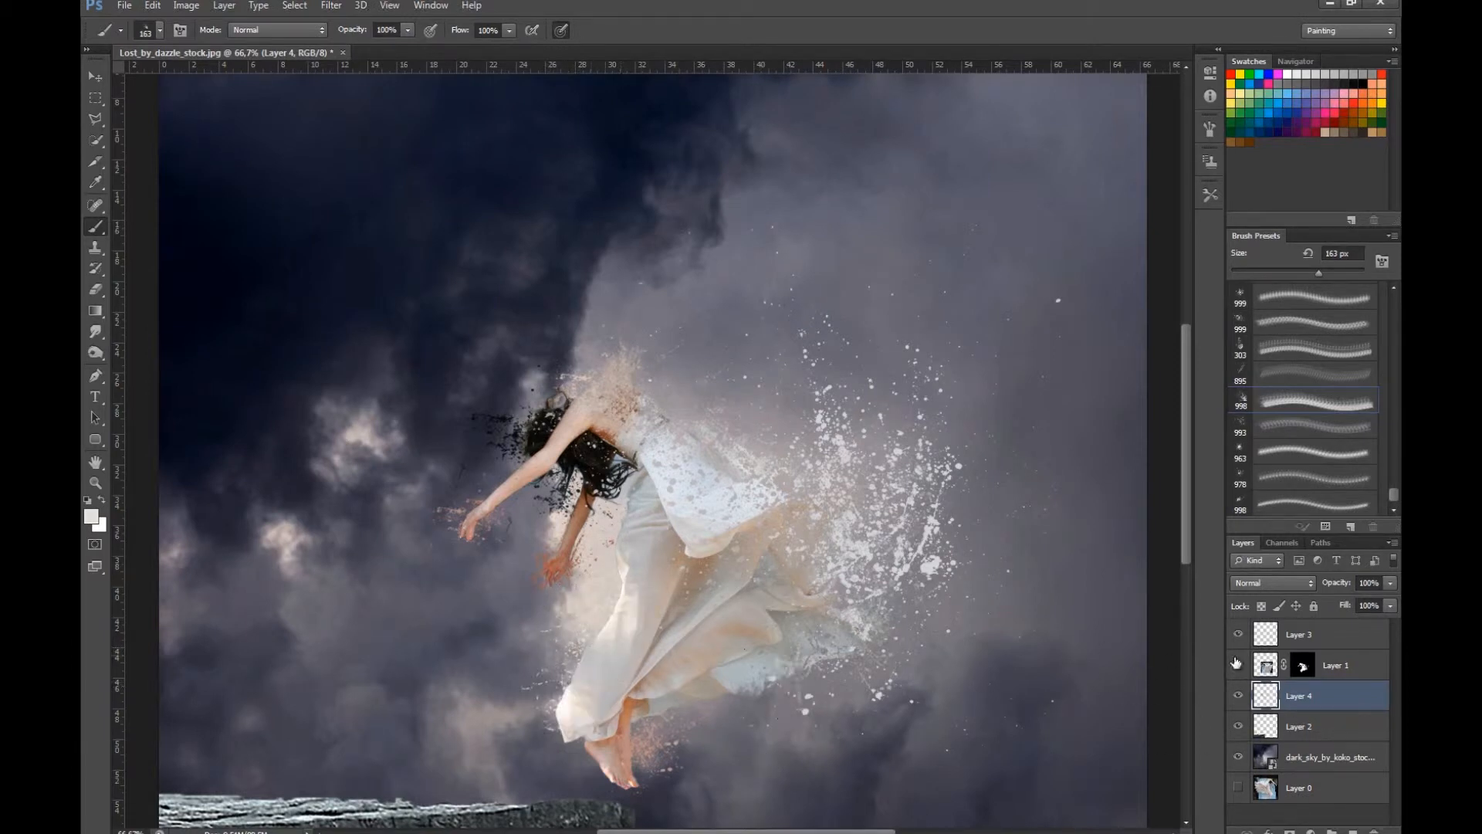
{"action": "left_click", "coordinate": [1314, 645]}
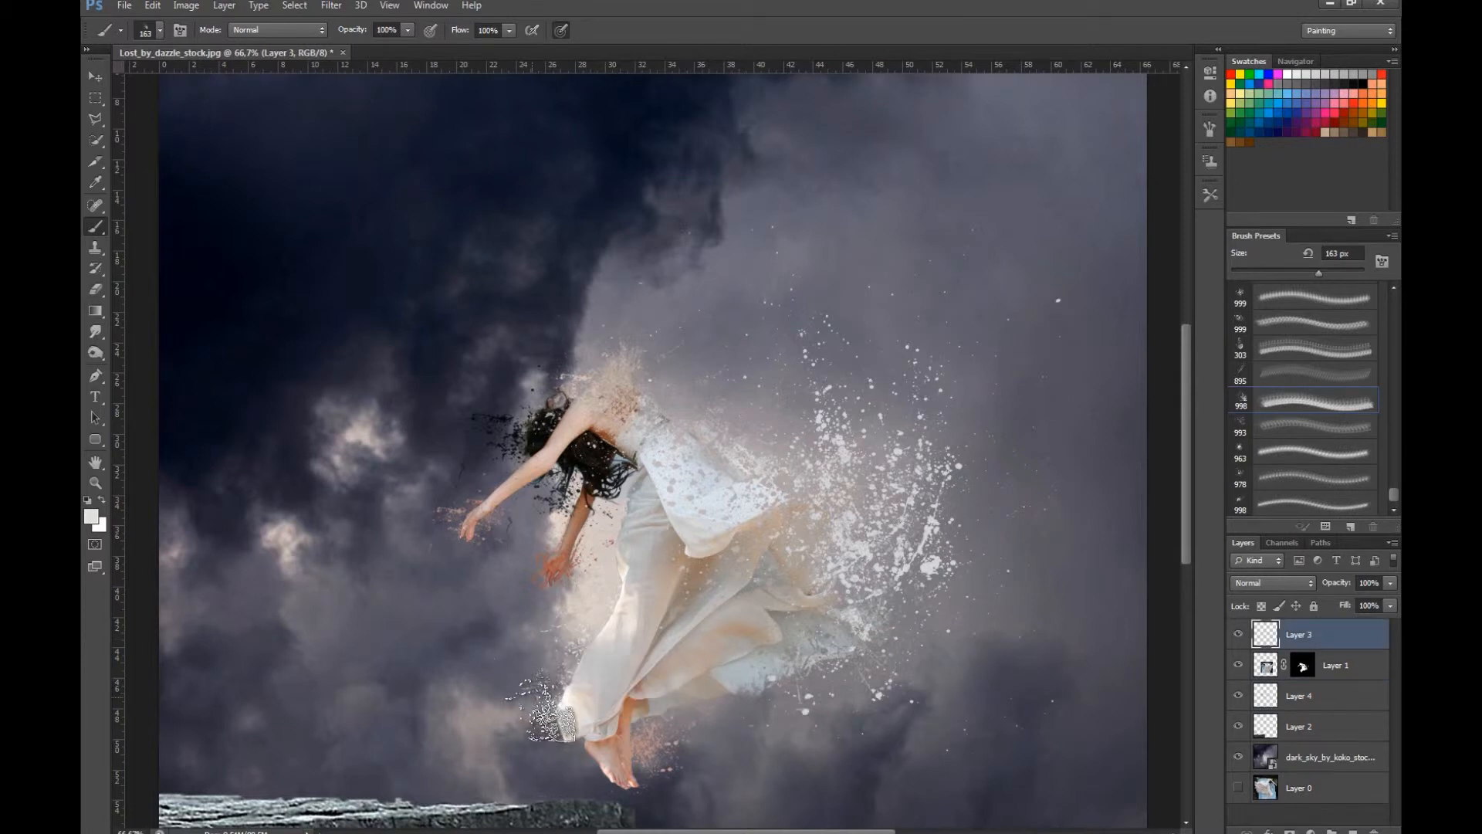
{"action": "left_click", "coordinate": [528, 702]}
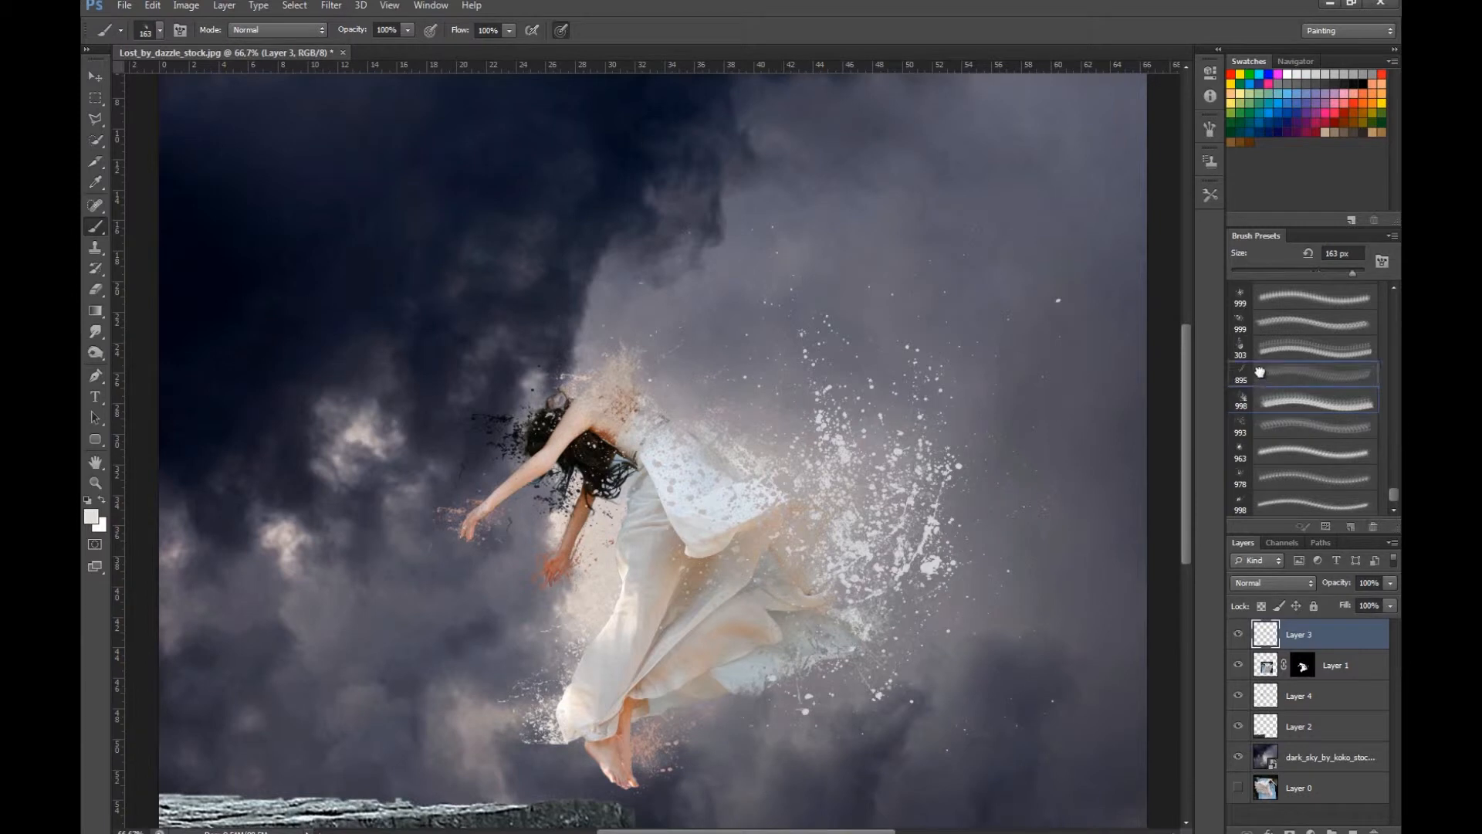
Sample tones from the foot, arm, hand and upper dress and splatter them over those areas on Layer 3 with the 963 px brush at 179 px.
{"action": "left_click", "coordinate": [1270, 450]}
{"action": "left_click_drag", "start_coordinate": [1352, 272], "coordinate": [1315, 272]}
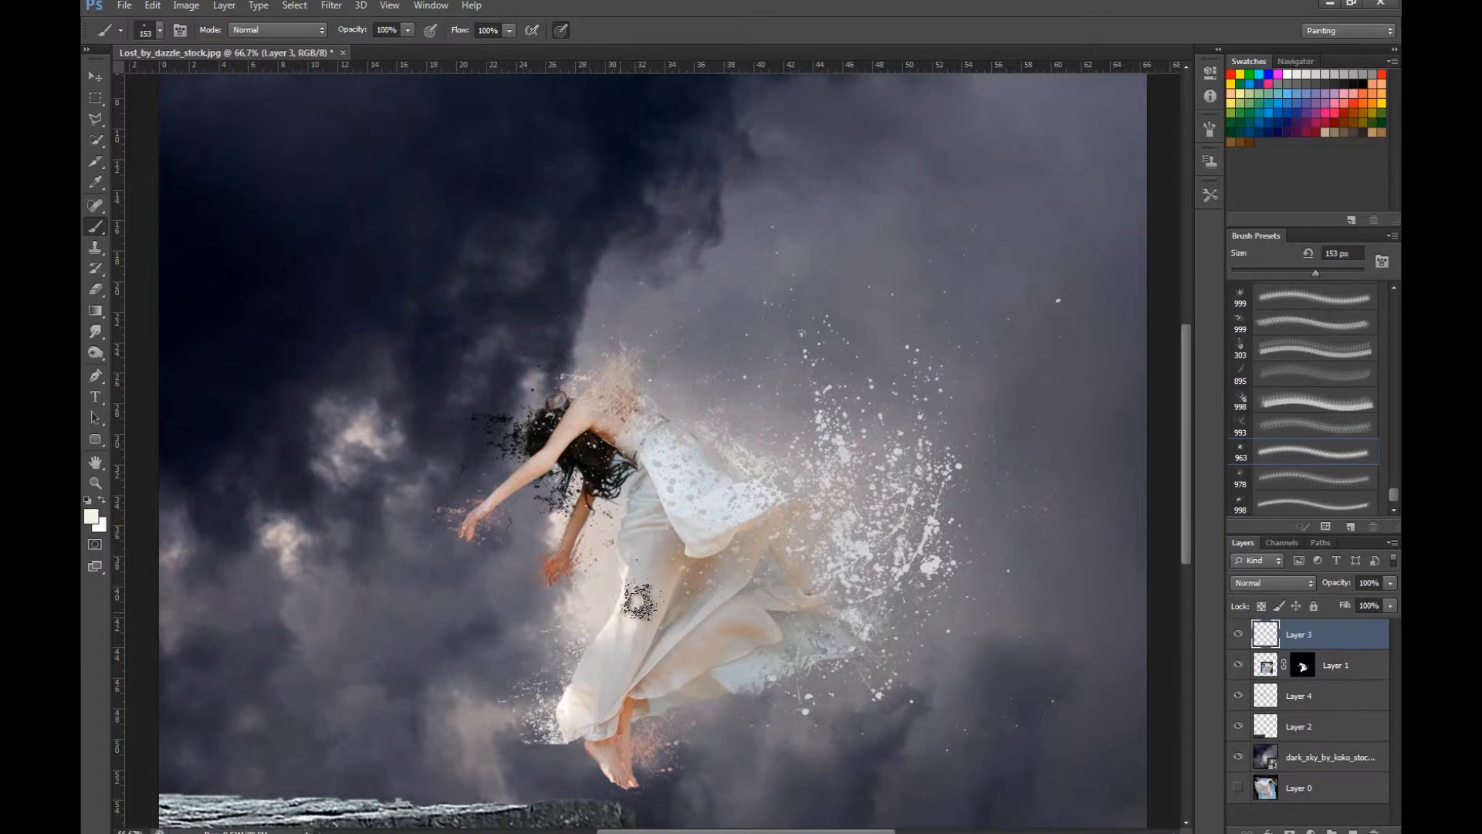
{"action": "left_click_drag", "start_coordinate": [1326, 274], "coordinate": [1328, 274]}
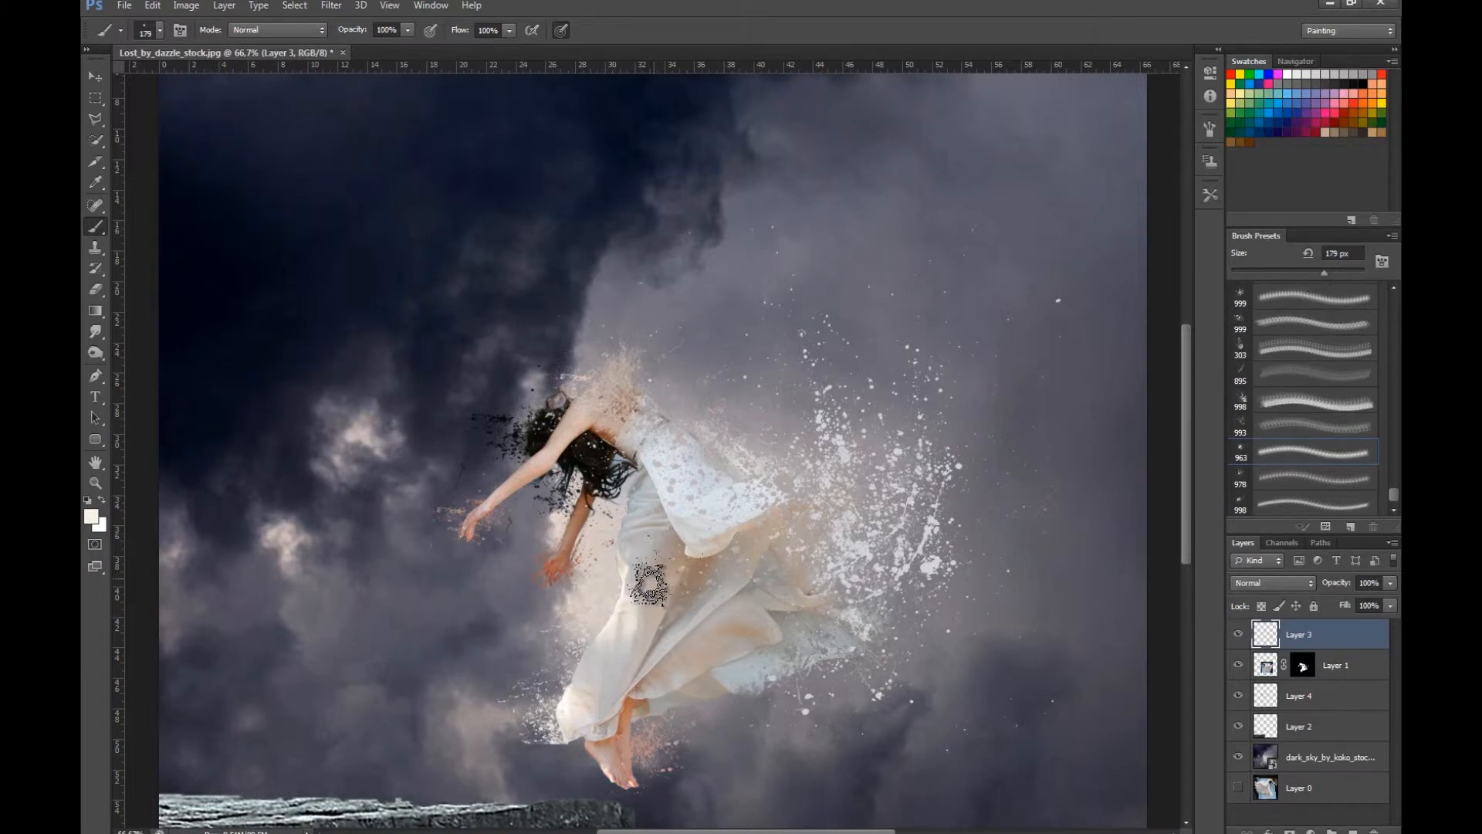
{"action": "left_click", "coordinate": [607, 747], "text": "alt"}
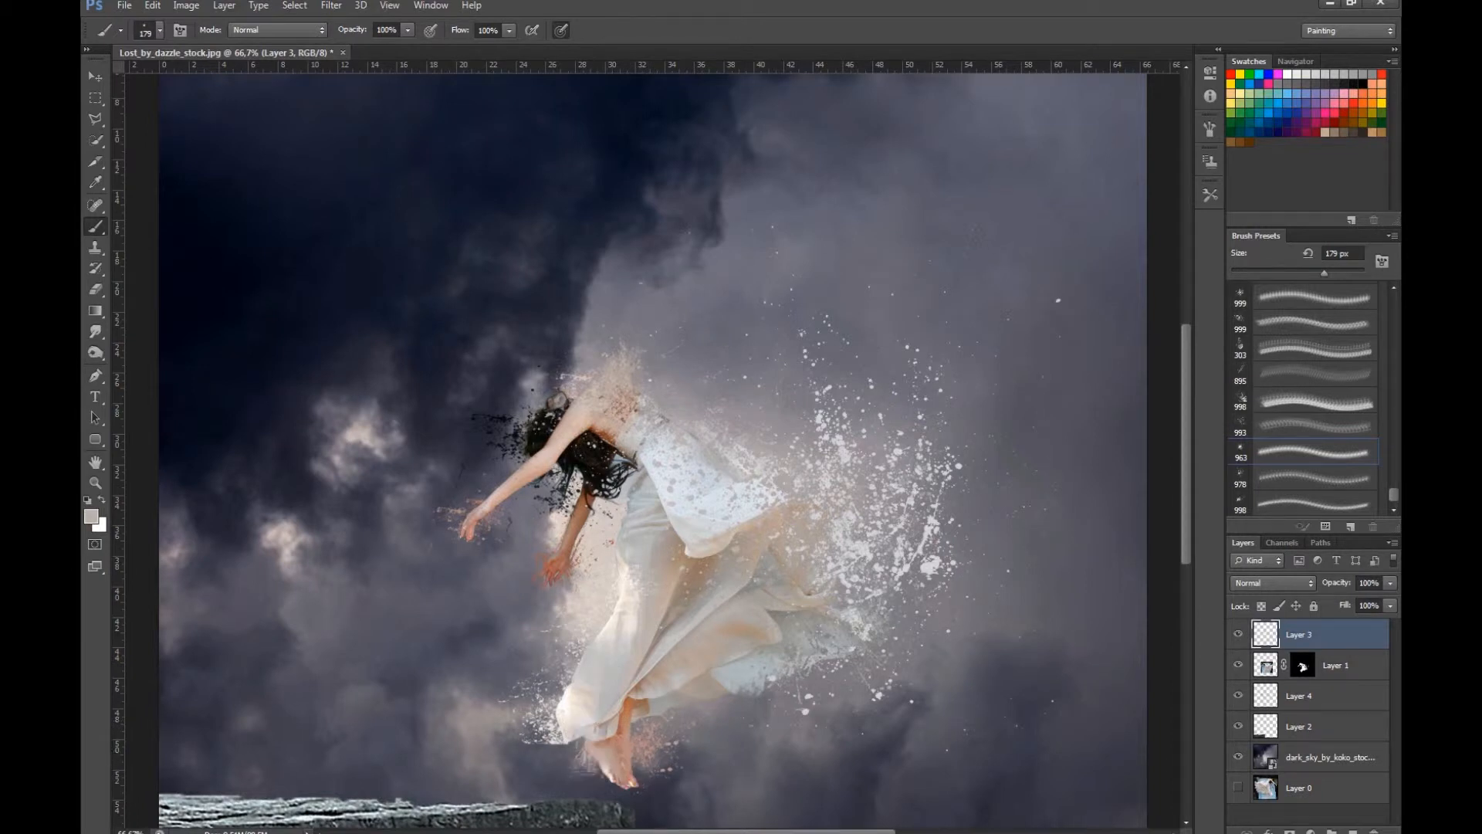
{"action": "left_click", "coordinate": [506, 486], "text": "alt"}
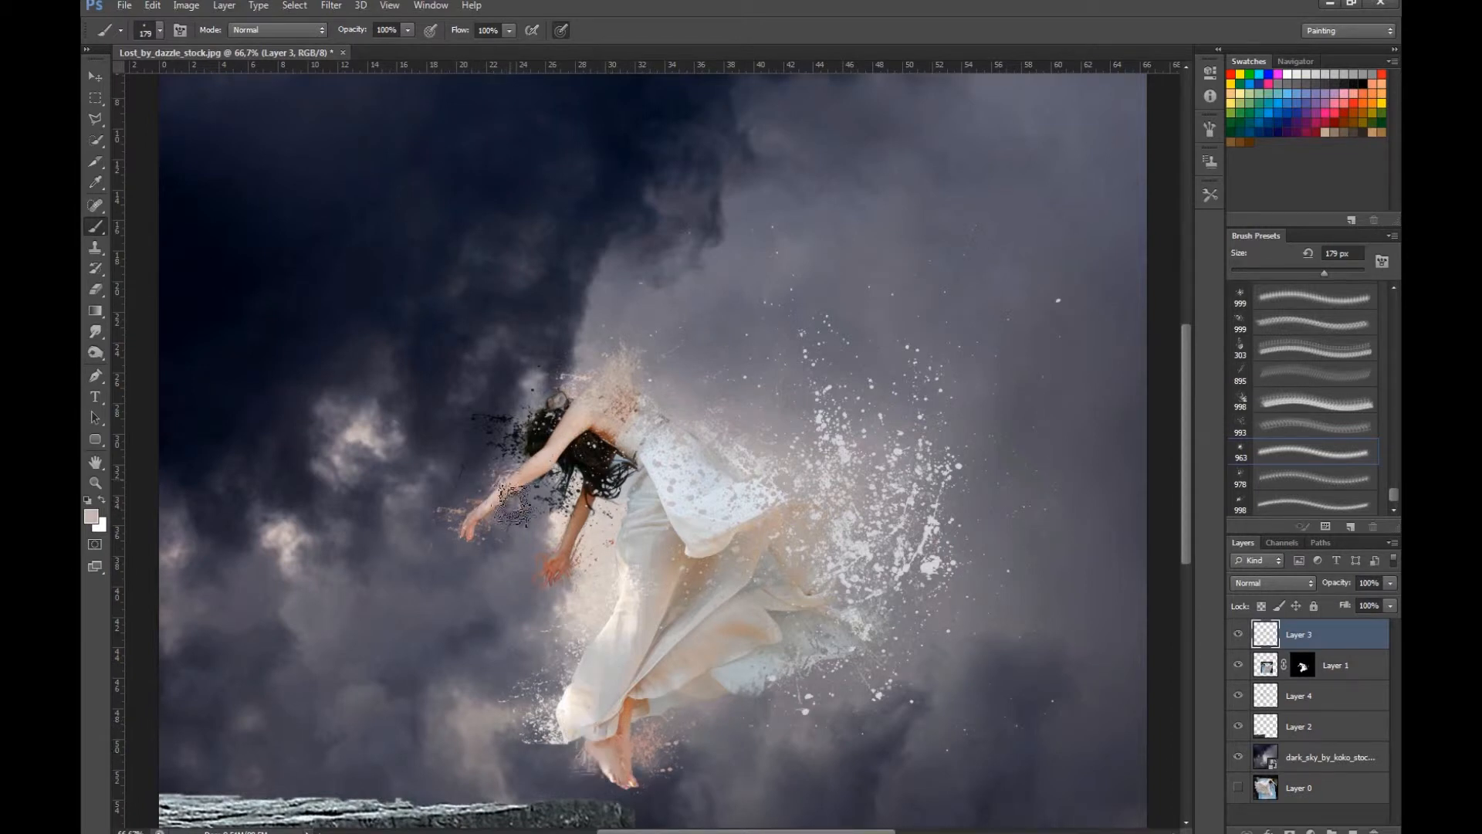
{"action": "left_click", "coordinate": [573, 528], "text": "alt"}
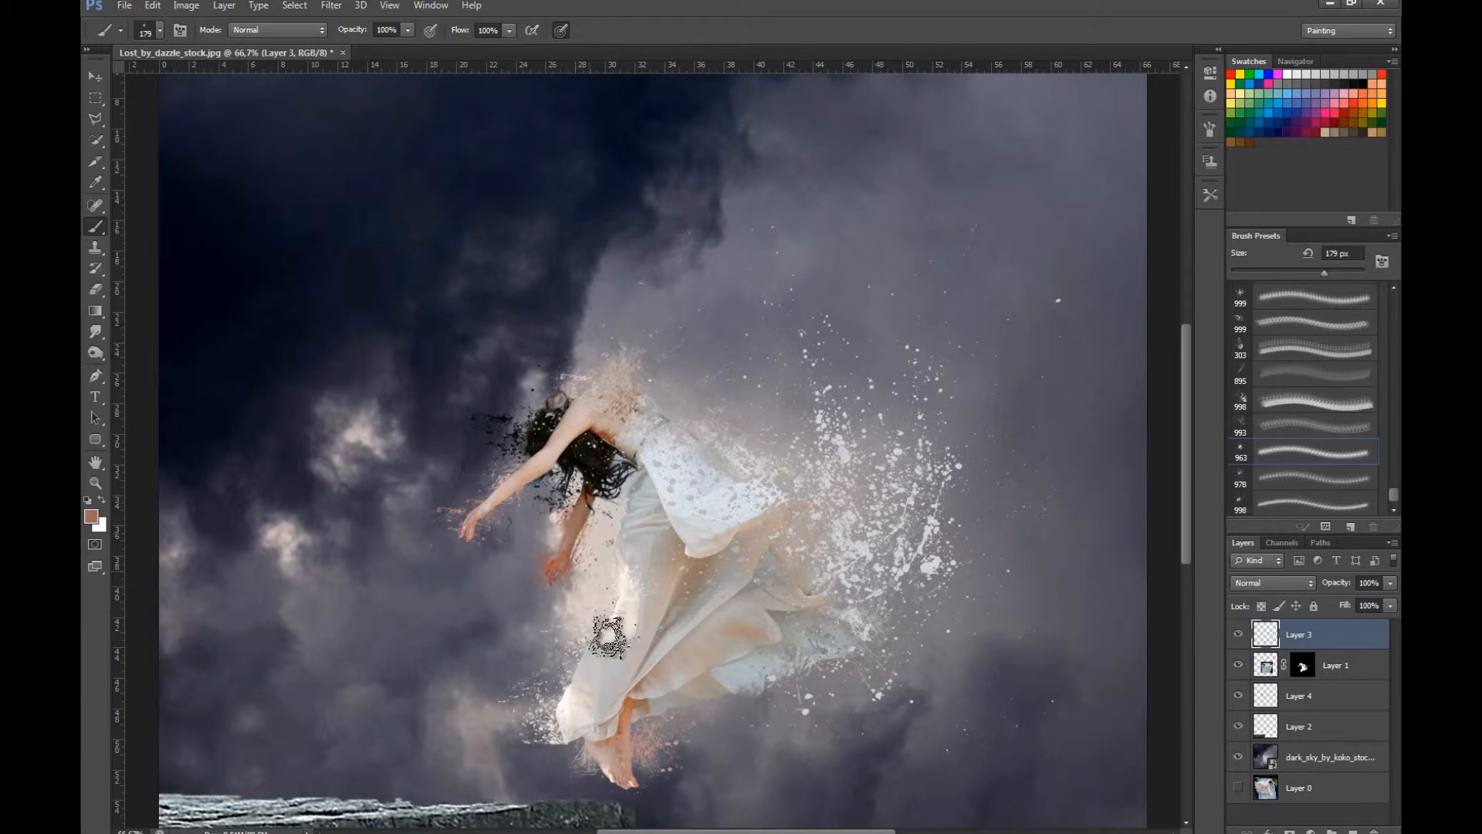
{"action": "left_click", "coordinate": [673, 421], "text": "alt"}
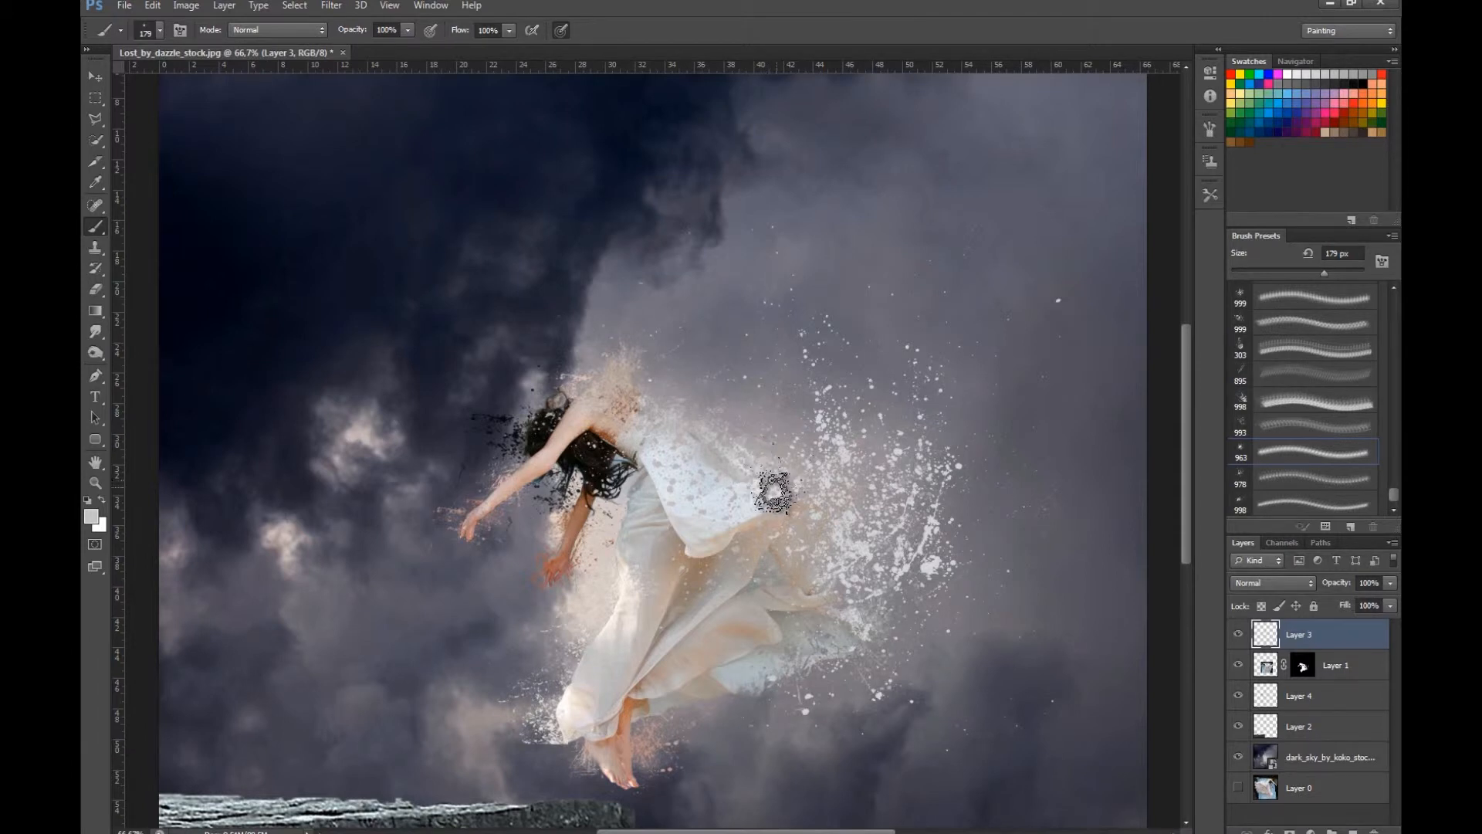
Splatter grey dress-coloured particles behind the back of the dress on Layer 4 with the first 999 px brush at full size.
{"action": "scroll", "coordinate": [1293, 398], "scroll_direction": "up", "scroll_amount": 4}
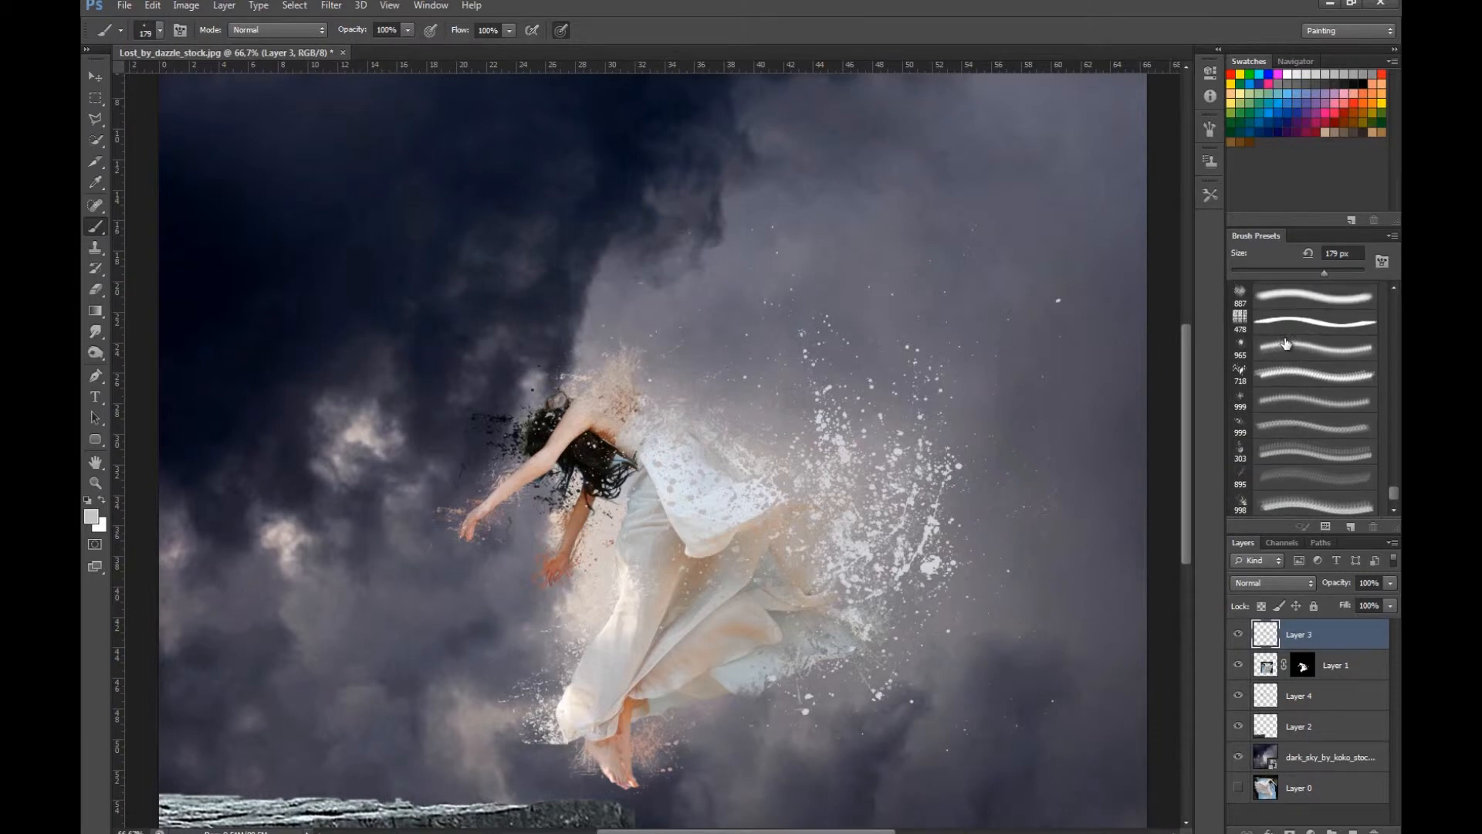
{"action": "left_click", "coordinate": [1281, 349]}
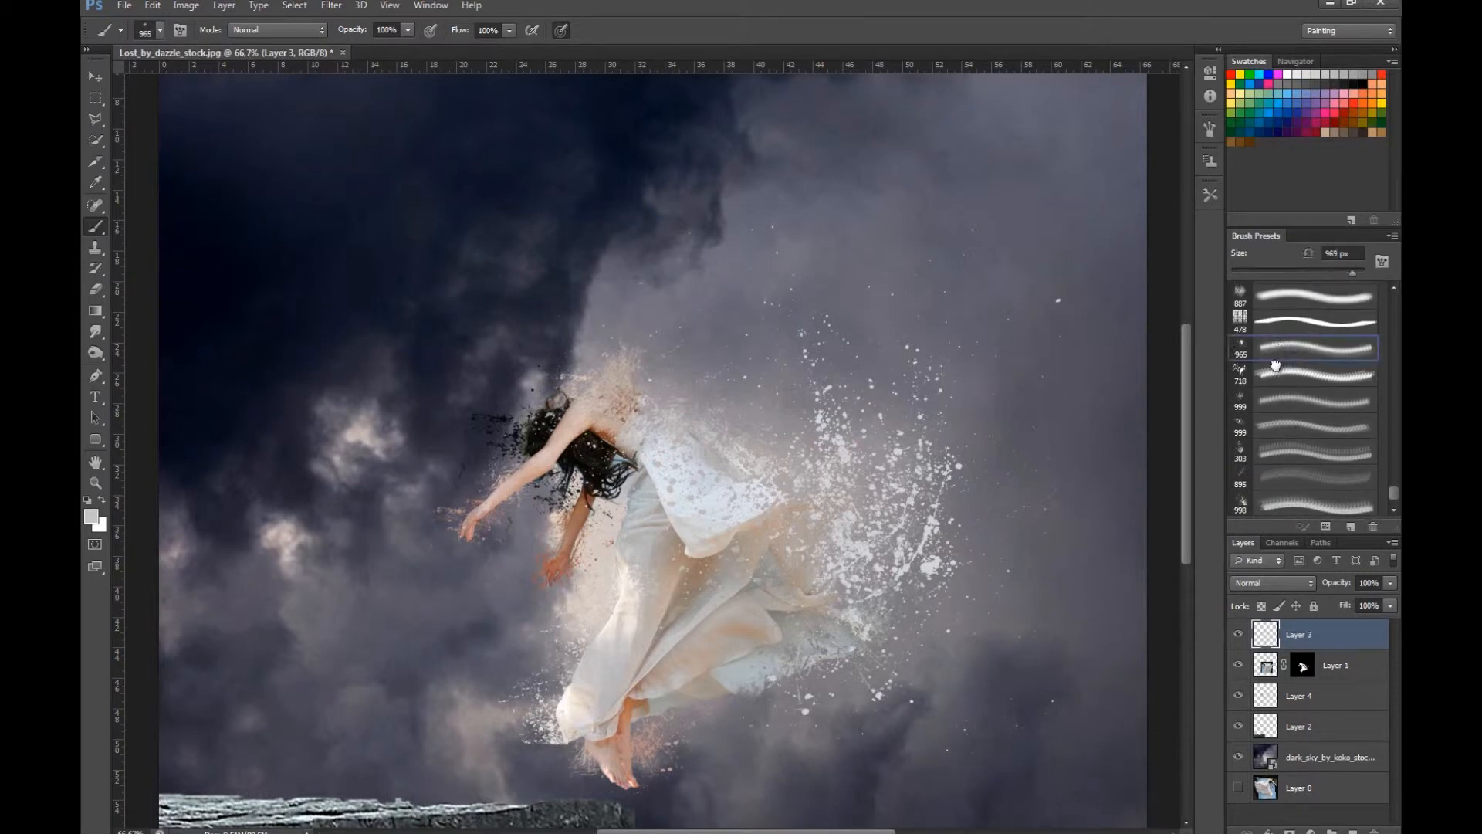
{"action": "left_click", "coordinate": [1272, 401]}
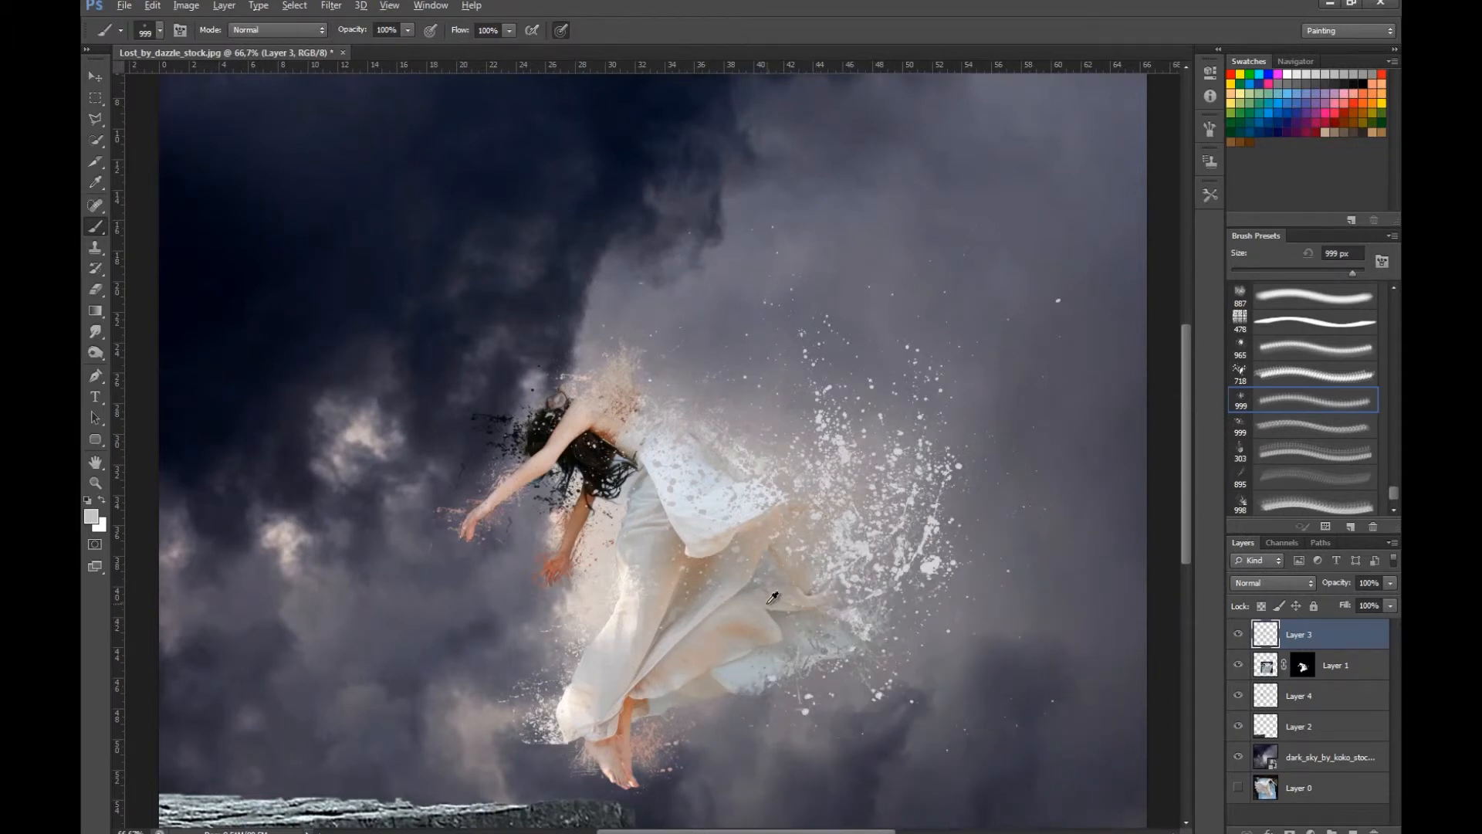
{"action": "left_click", "coordinate": [1305, 697]}
{"action": "left_click", "coordinate": [1265, 695], "text": "ctrl"}
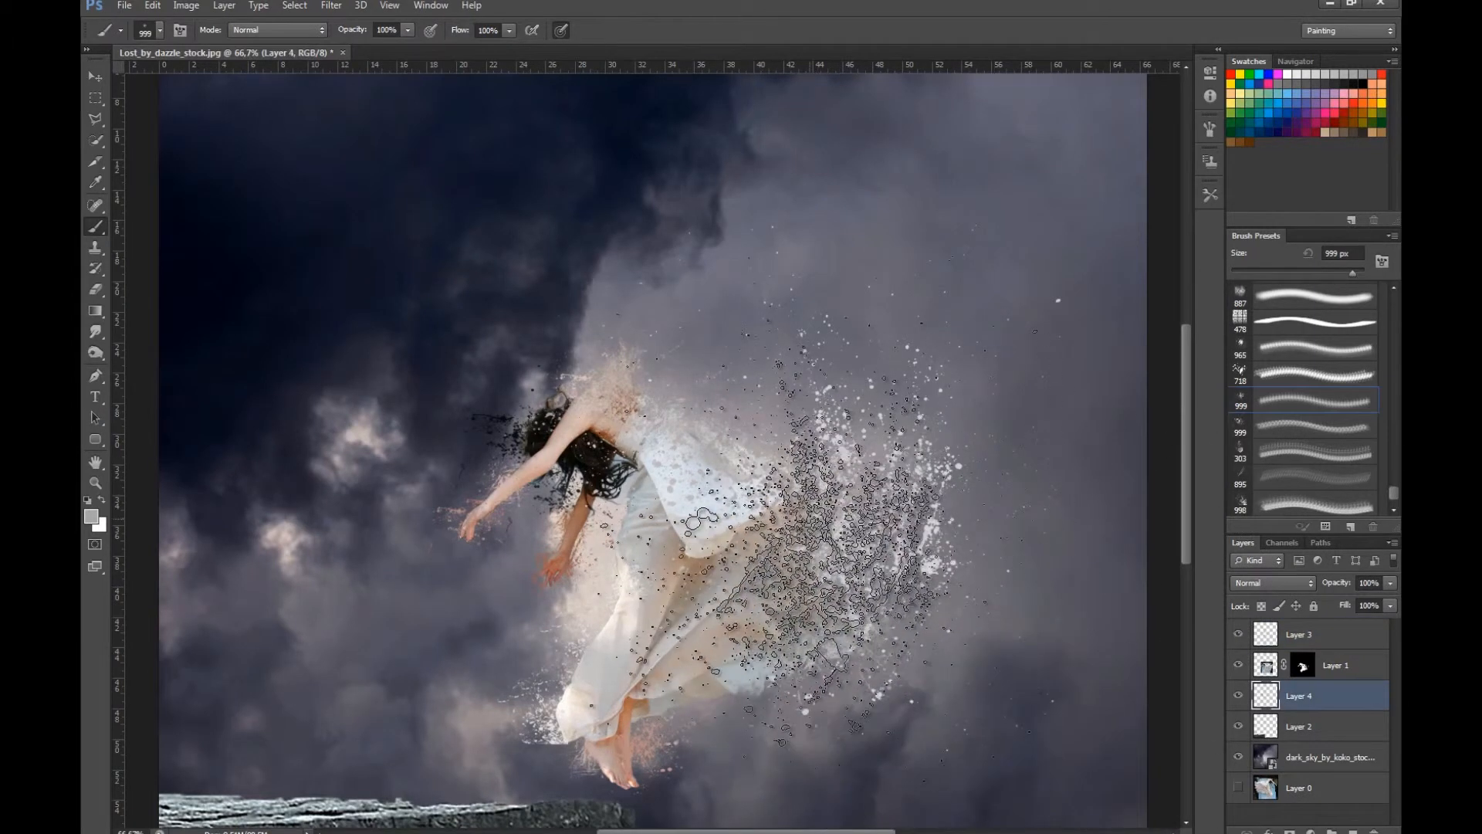
{"action": "left_click", "coordinate": [813, 480]}
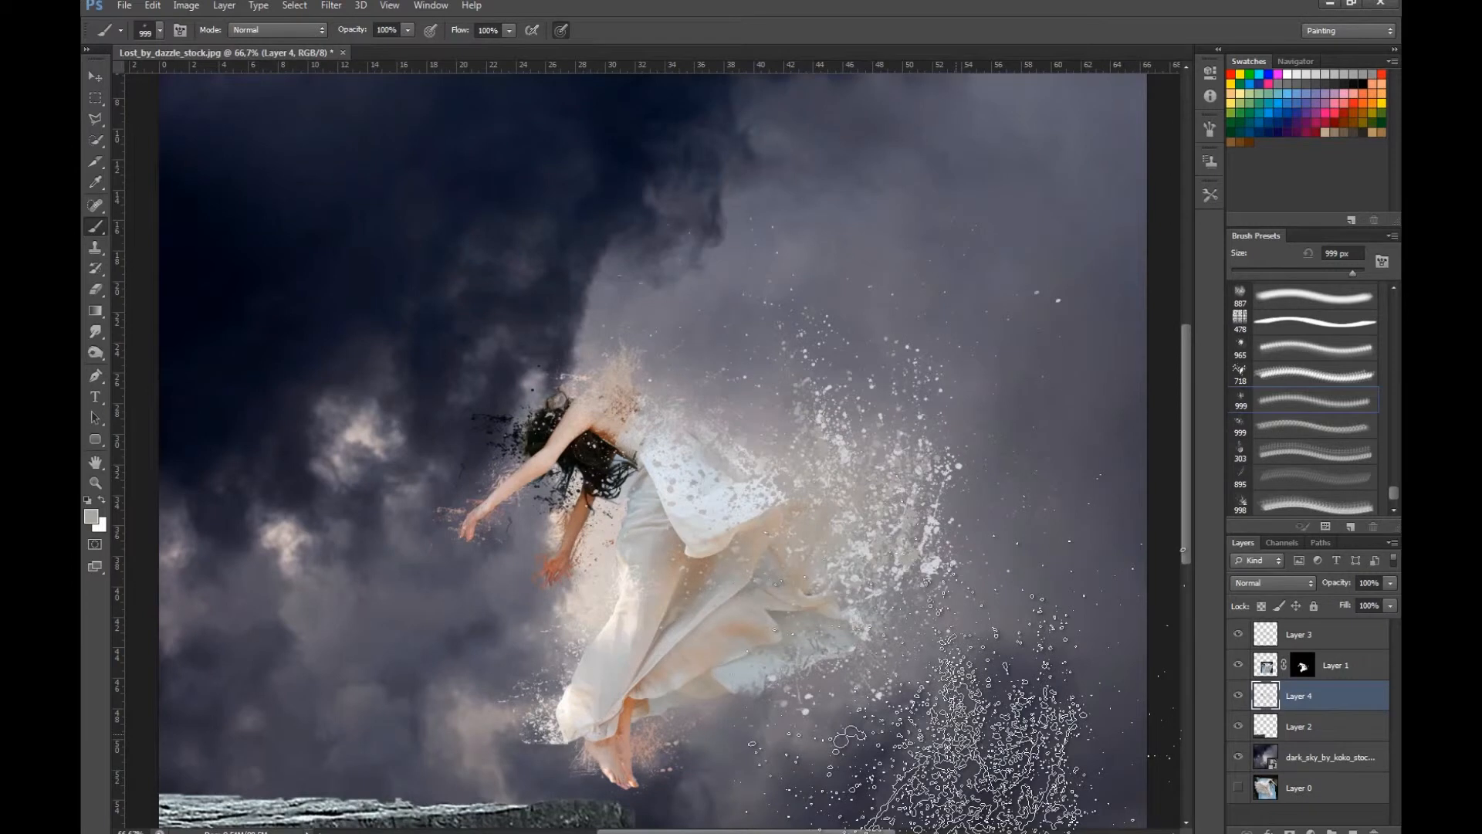
{"action": "key", "text": "ctrl+d"}
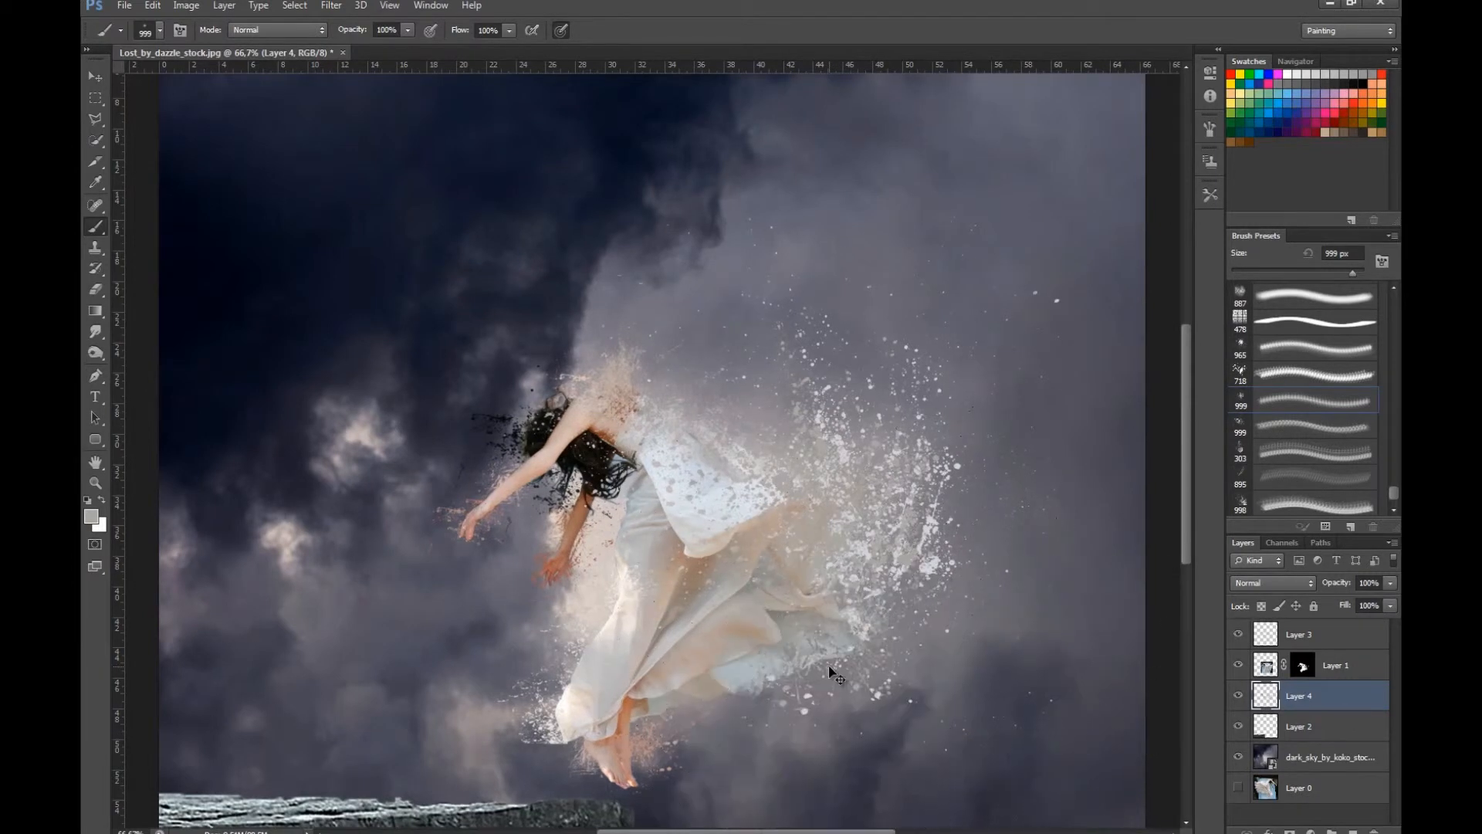
Add a new layer above Layer 3 and set the foreground colour to black.
{"action": "key", "text": "ctrl+minus"}
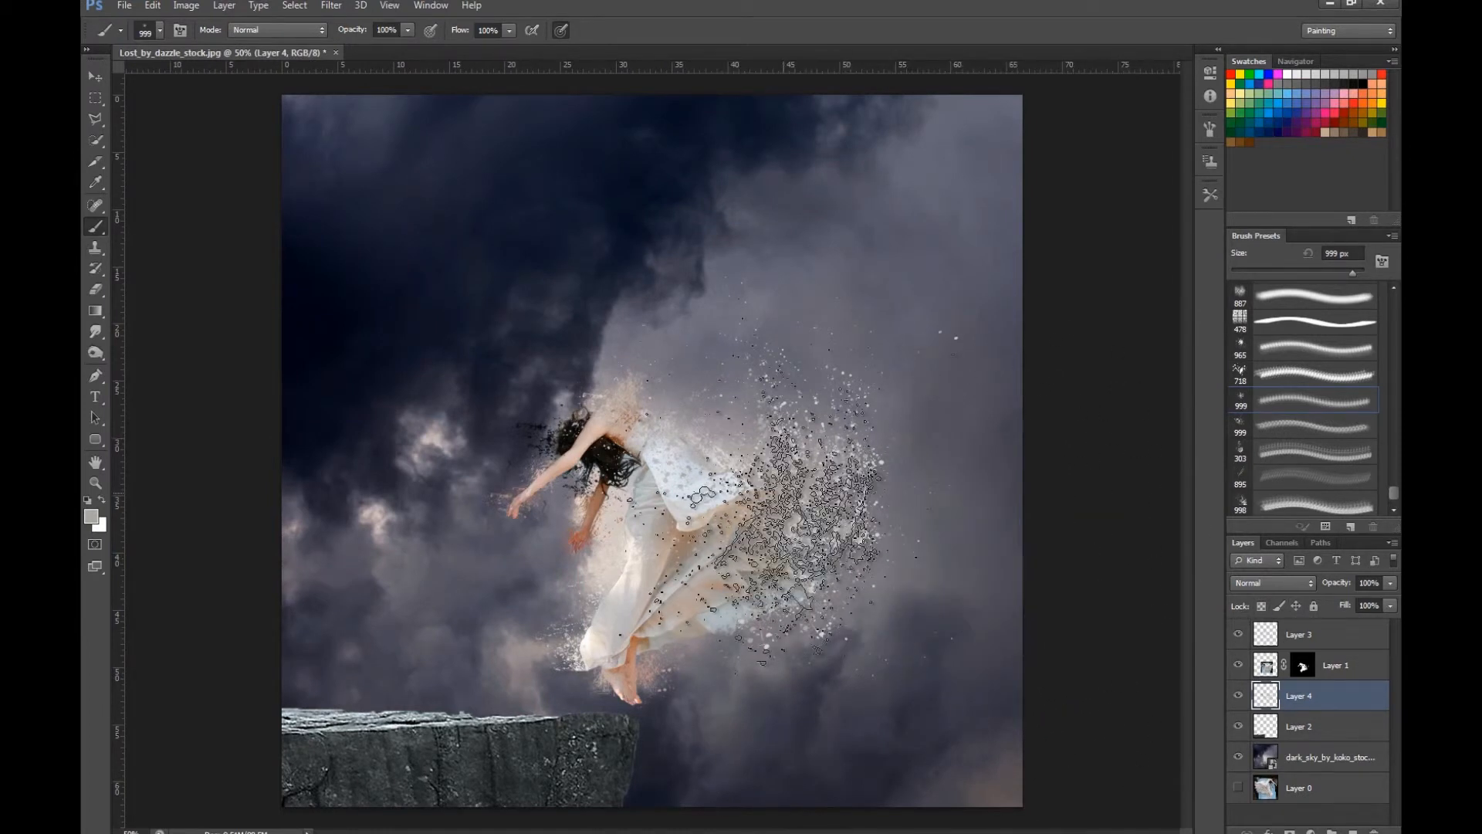
{"action": "left_click", "coordinate": [1305, 634]}
{"action": "key", "text": "ctrl+shift+alt+n"}
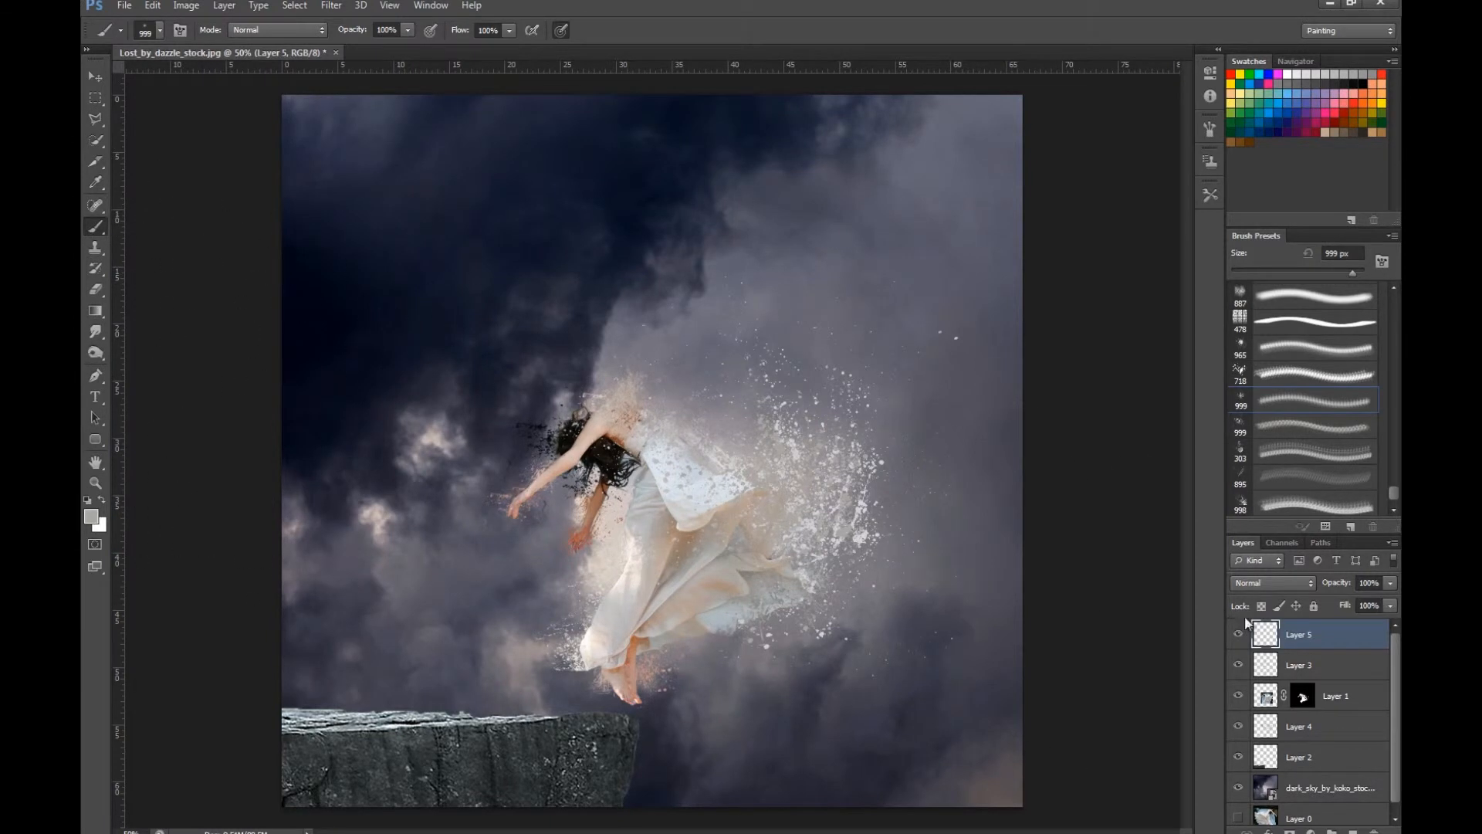
{"action": "left_click", "coordinate": [331, 6]}
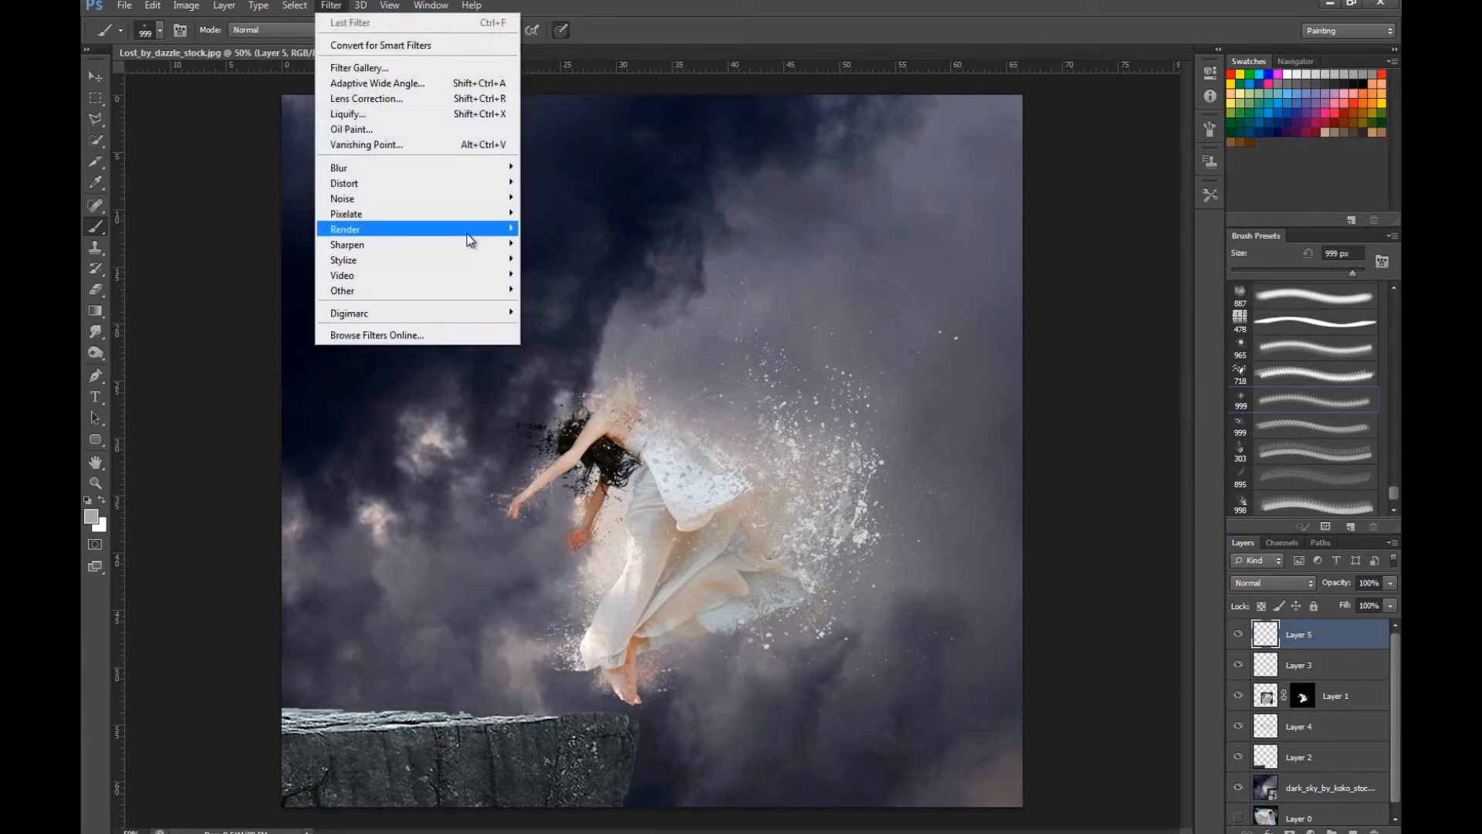
{"action": "left_click", "coordinate": [91, 515]}
{"action": "left_click", "coordinate": [357, 421]}
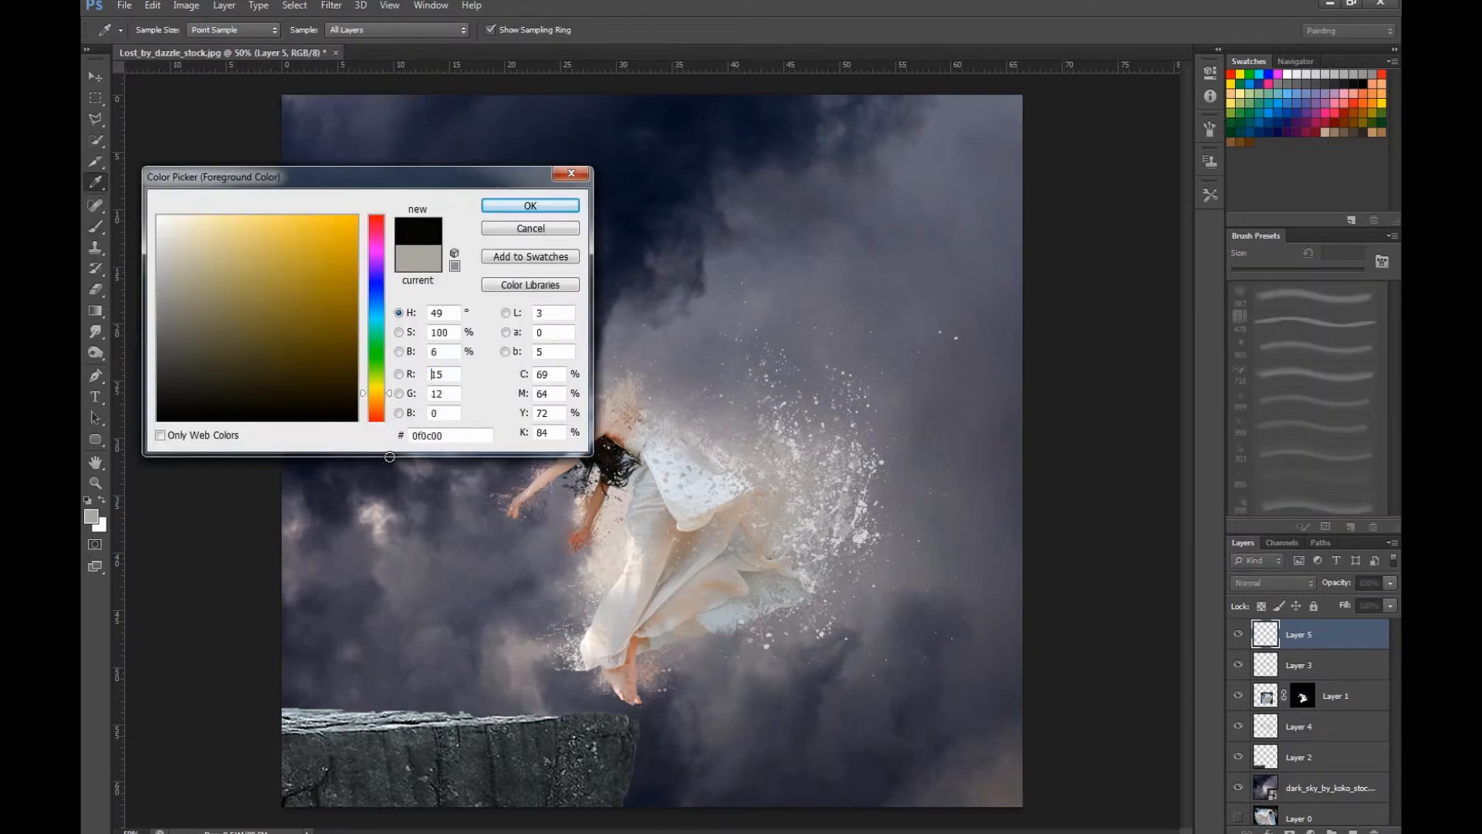
{"action": "left_click", "coordinate": [529, 206]}
Render Clouds on the new top layer and reapply the filter to vary the pattern.
{"action": "left_click", "coordinate": [331, 6]}
{"action": "mouse_move", "coordinate": [376, 241]}
{"action": "left_click", "coordinate": [279, 232]}
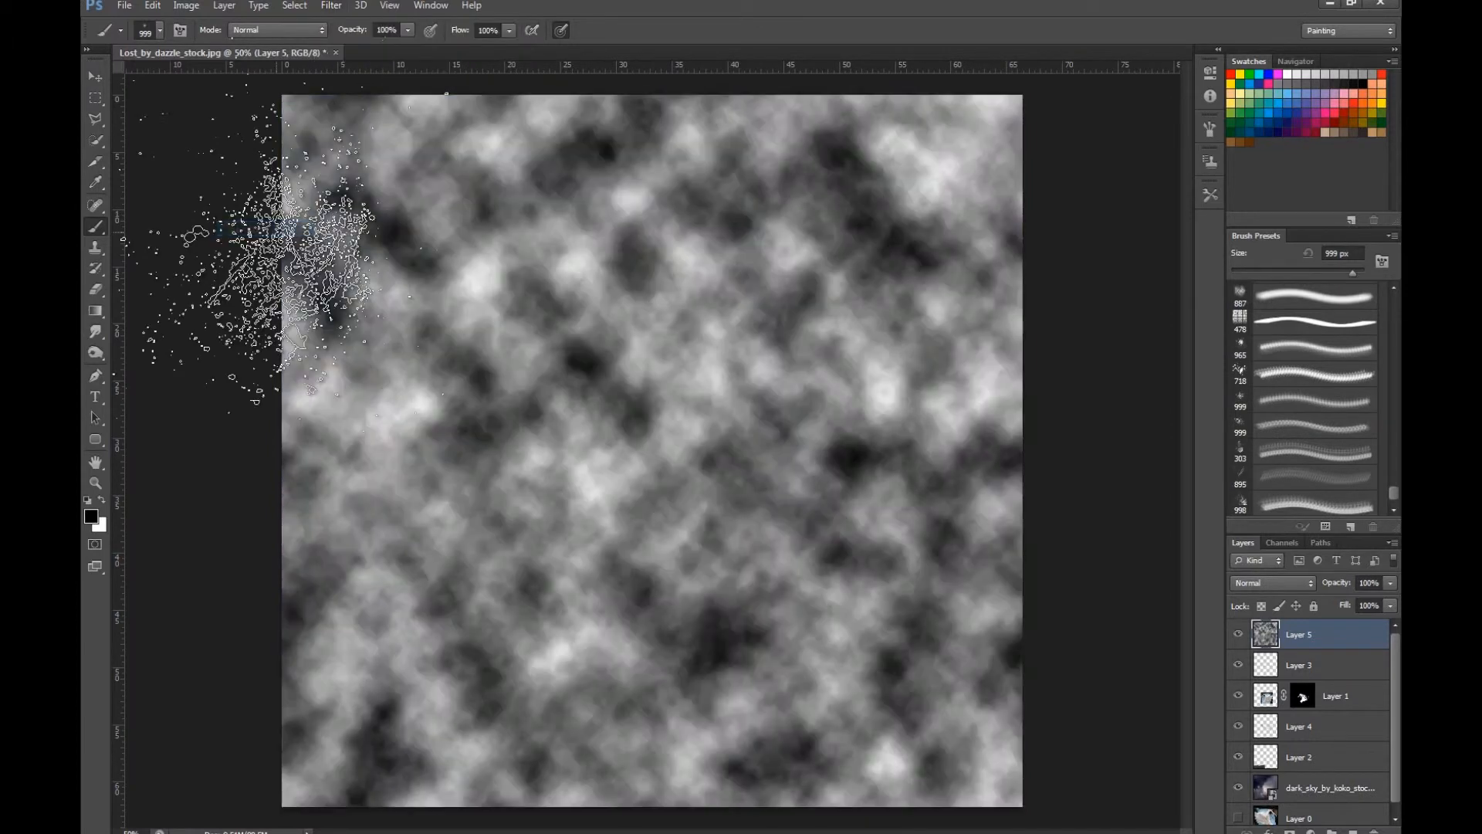
{"action": "key", "text": "ctrl+f"}
{"action": "key", "text": "ctrl+f"}
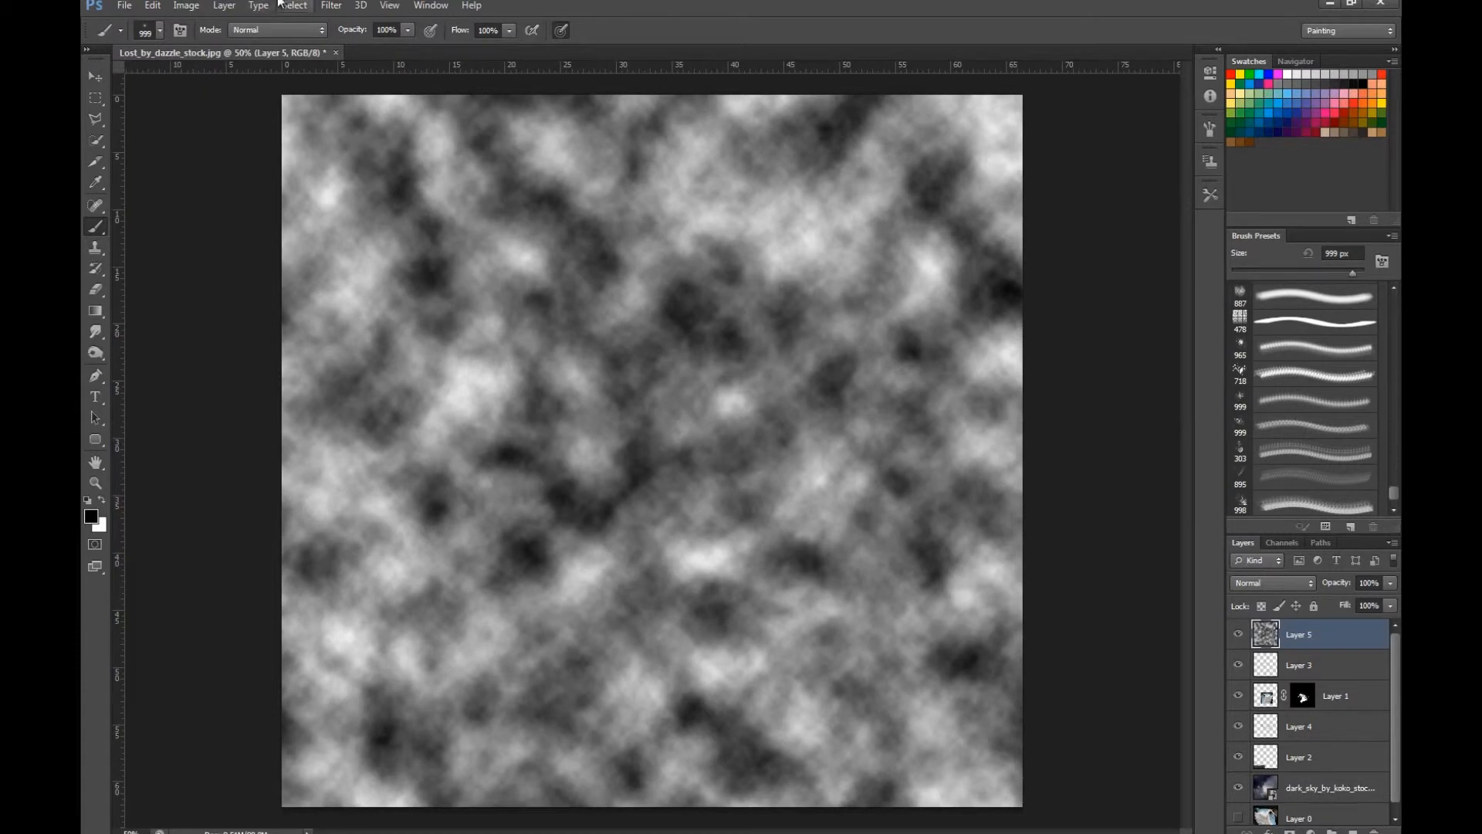
{"action": "left_click", "coordinate": [186, 6]}
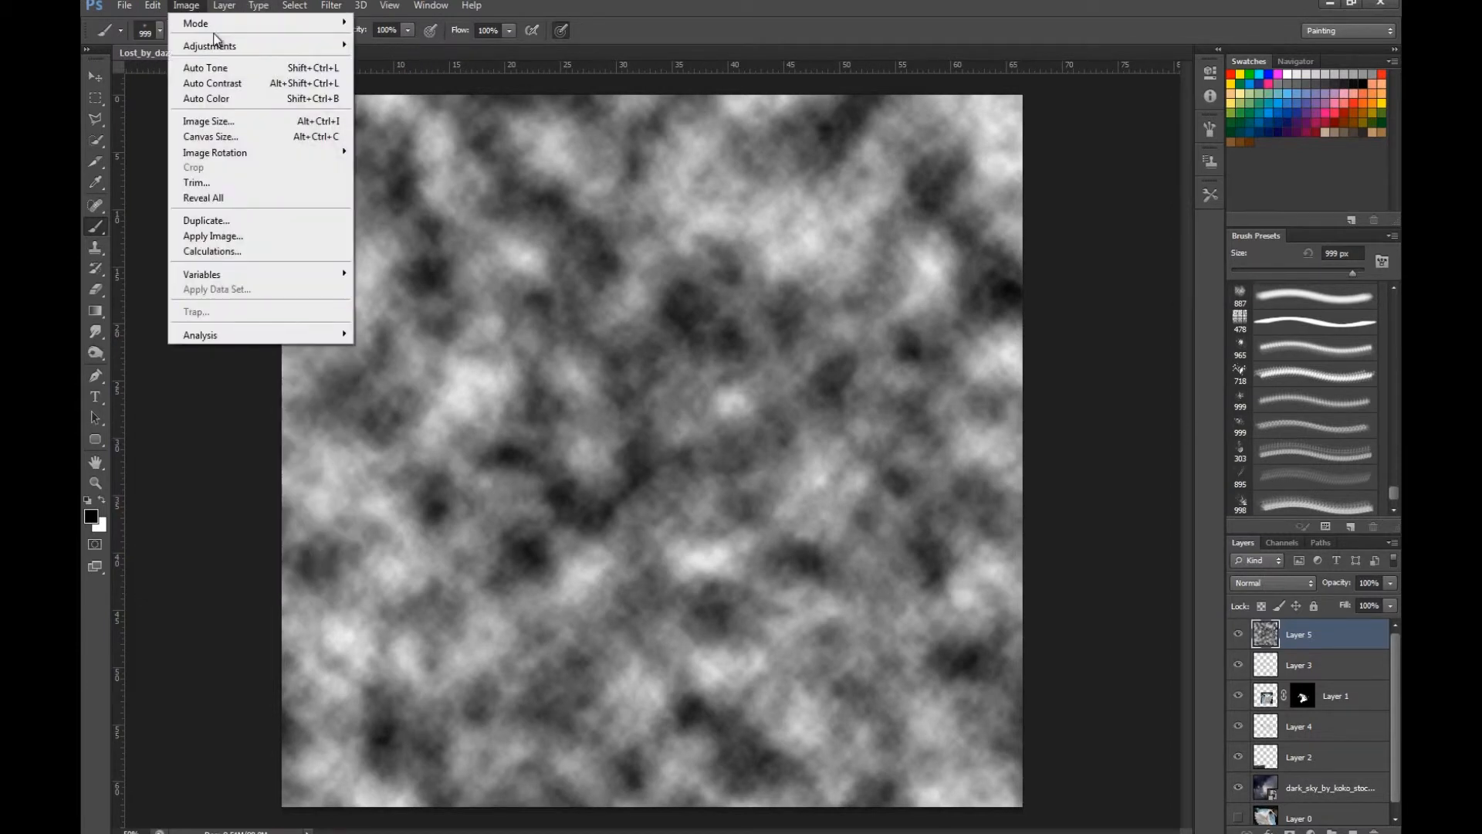
{"action": "mouse_move", "coordinate": [232, 46]}
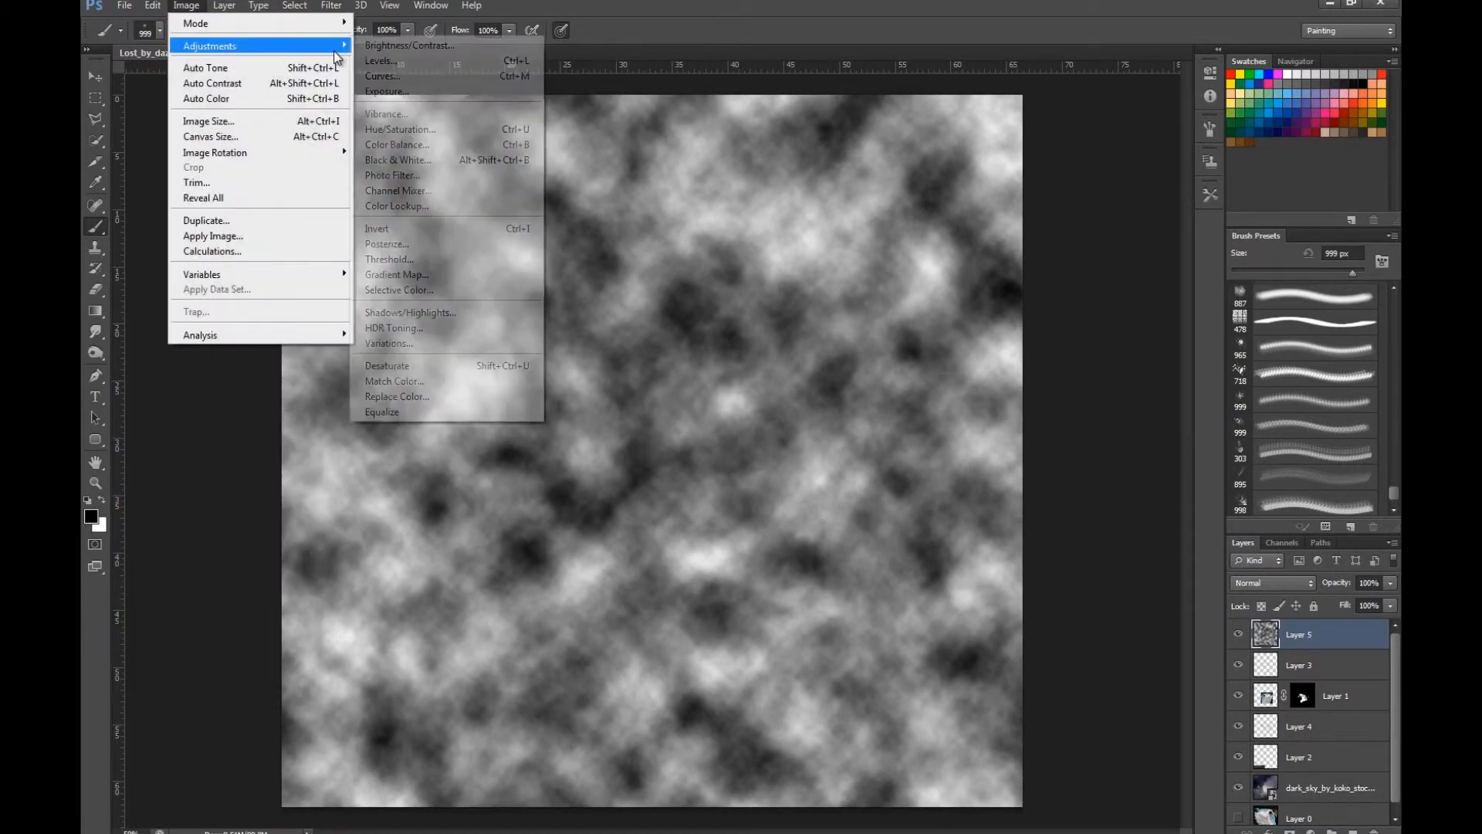
{"action": "left_click", "coordinate": [485, 244]}
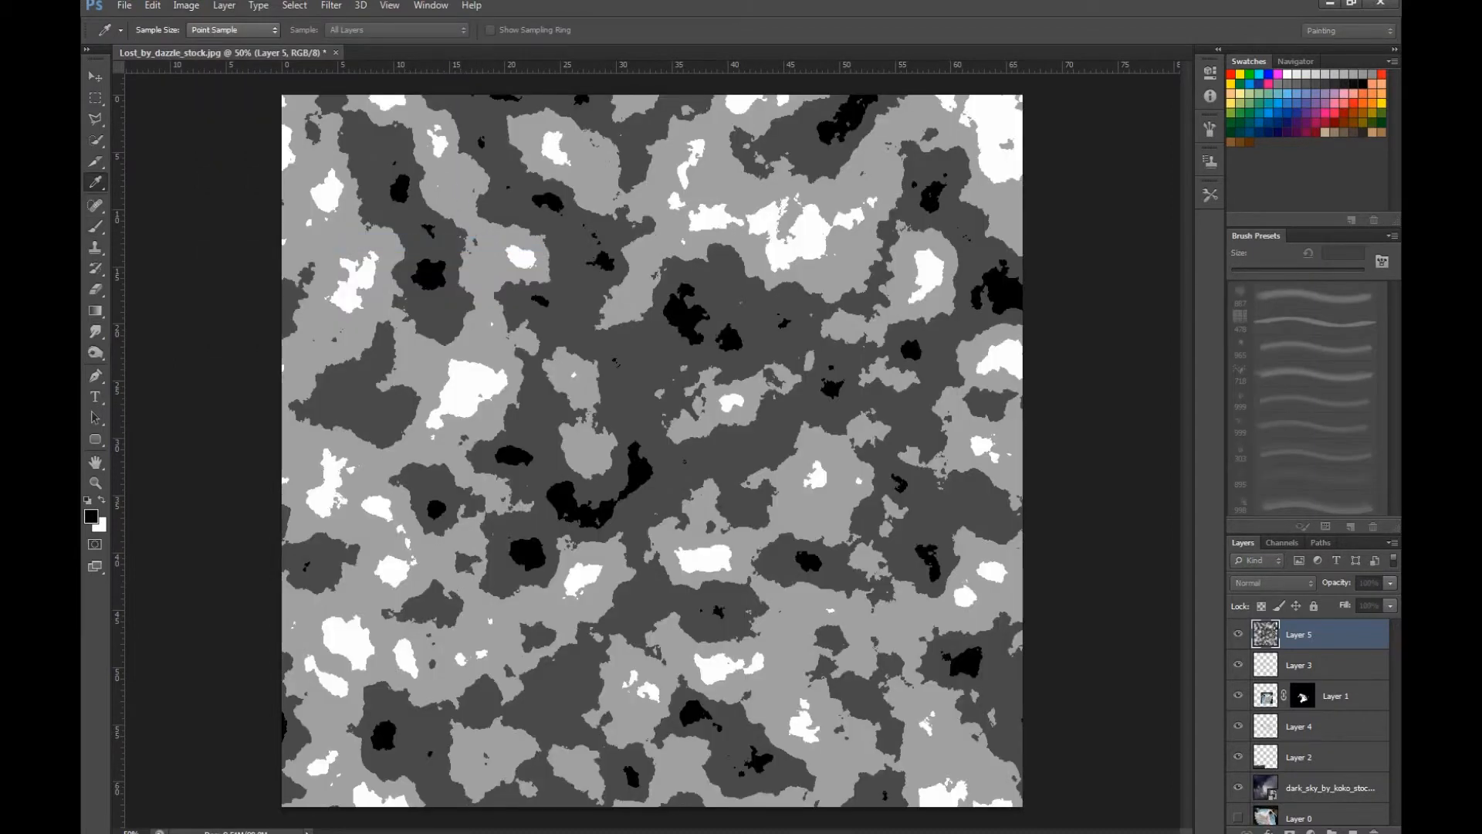
{"action": "key", "text": "Escape"}
Apply a Threshold adjustment to the clouds layer to turn it into pure black and white patches.
{"action": "left_click", "coordinate": [186, 6]}
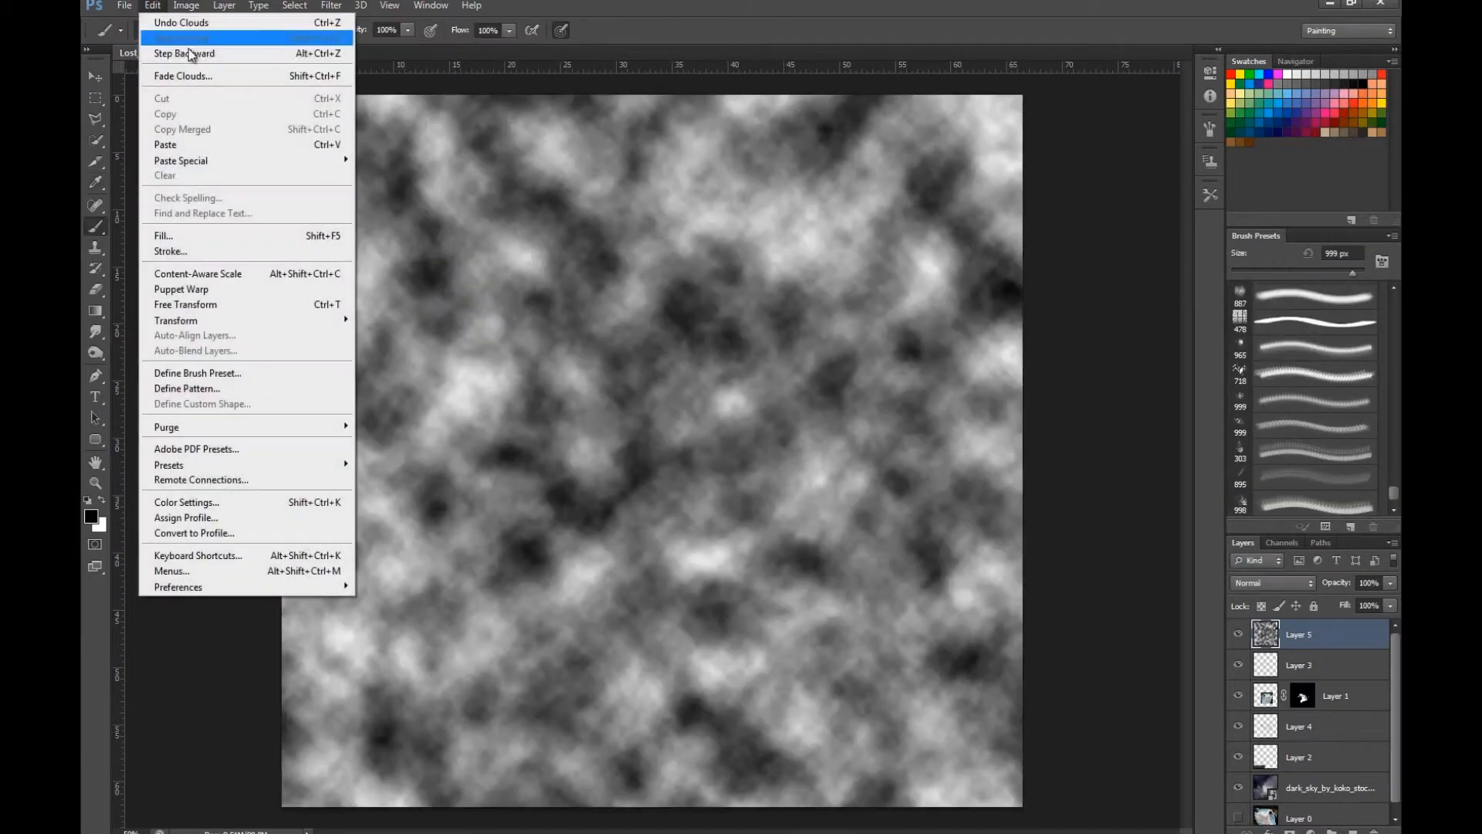
{"action": "mouse_move", "coordinate": [267, 49]}
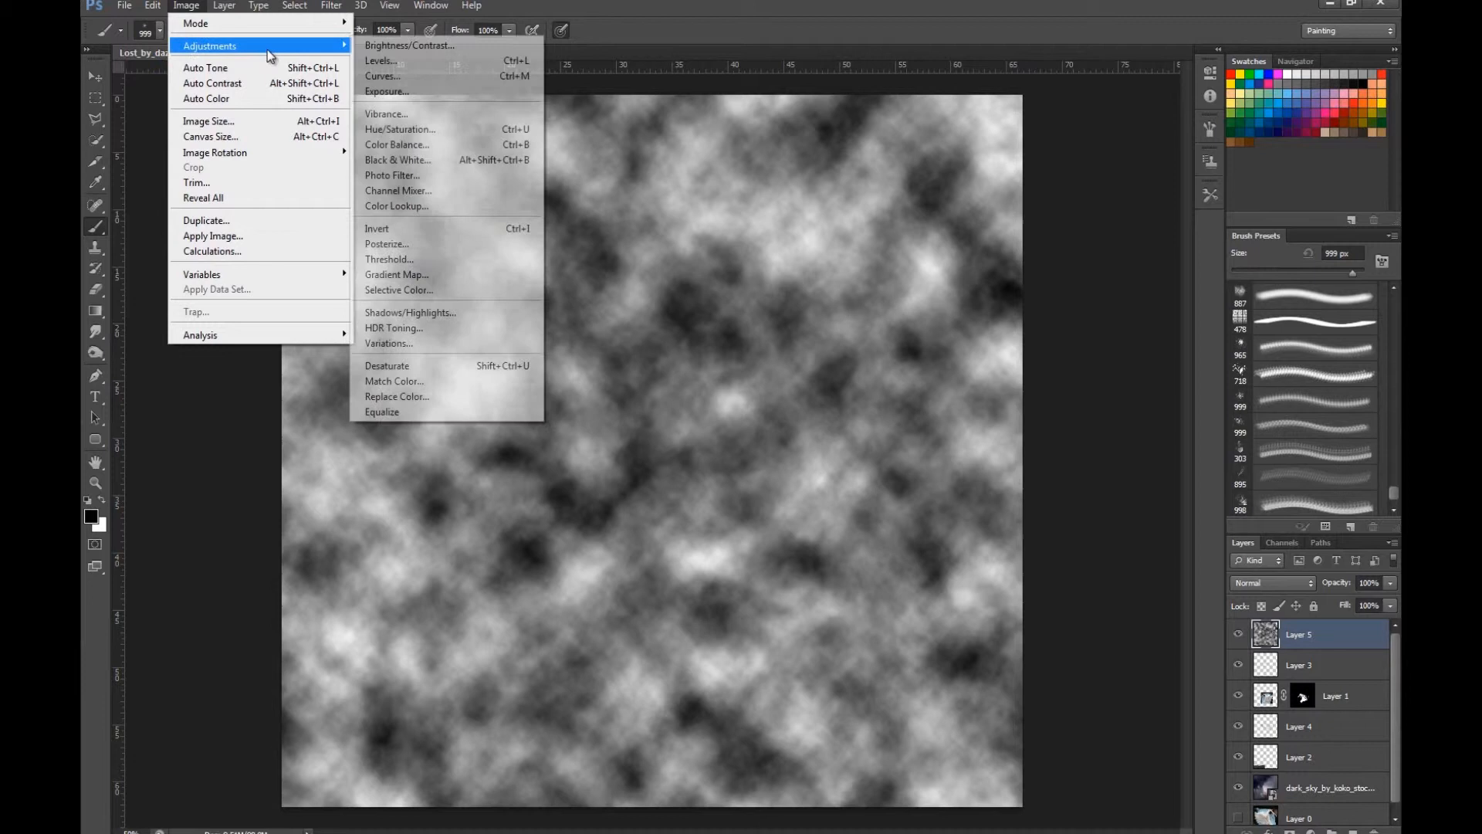
{"action": "left_click", "coordinate": [456, 261]}
{"action": "left_click", "coordinate": [850, 249]}
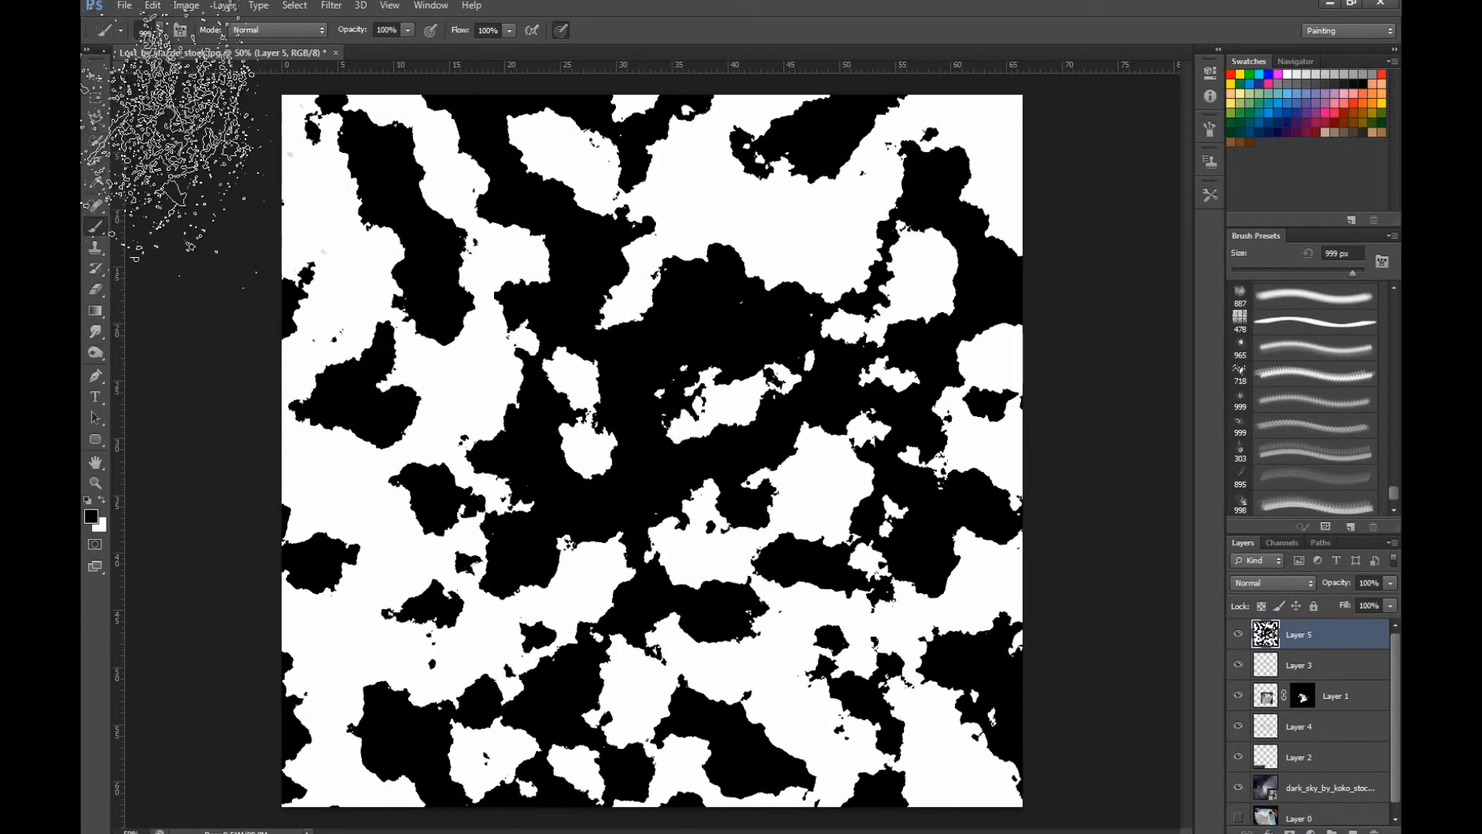
Apply a strong Radial Blur to the black-and-white layer with the Zoom method, Good quality and the blur centre in the lower-left area.
{"action": "left_click", "coordinate": [95, 76]}
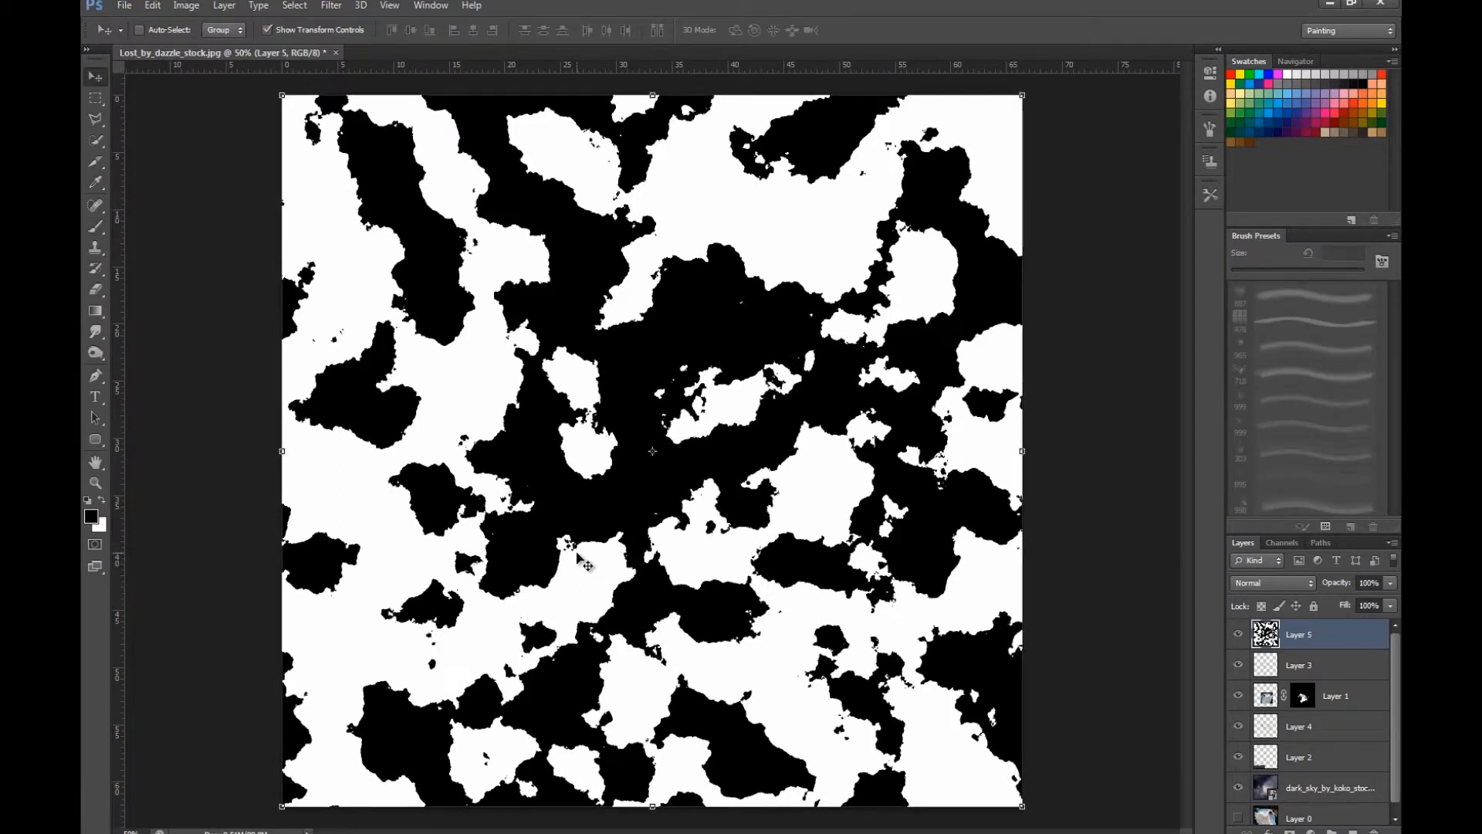
{"action": "left_click", "coordinate": [295, 5]}
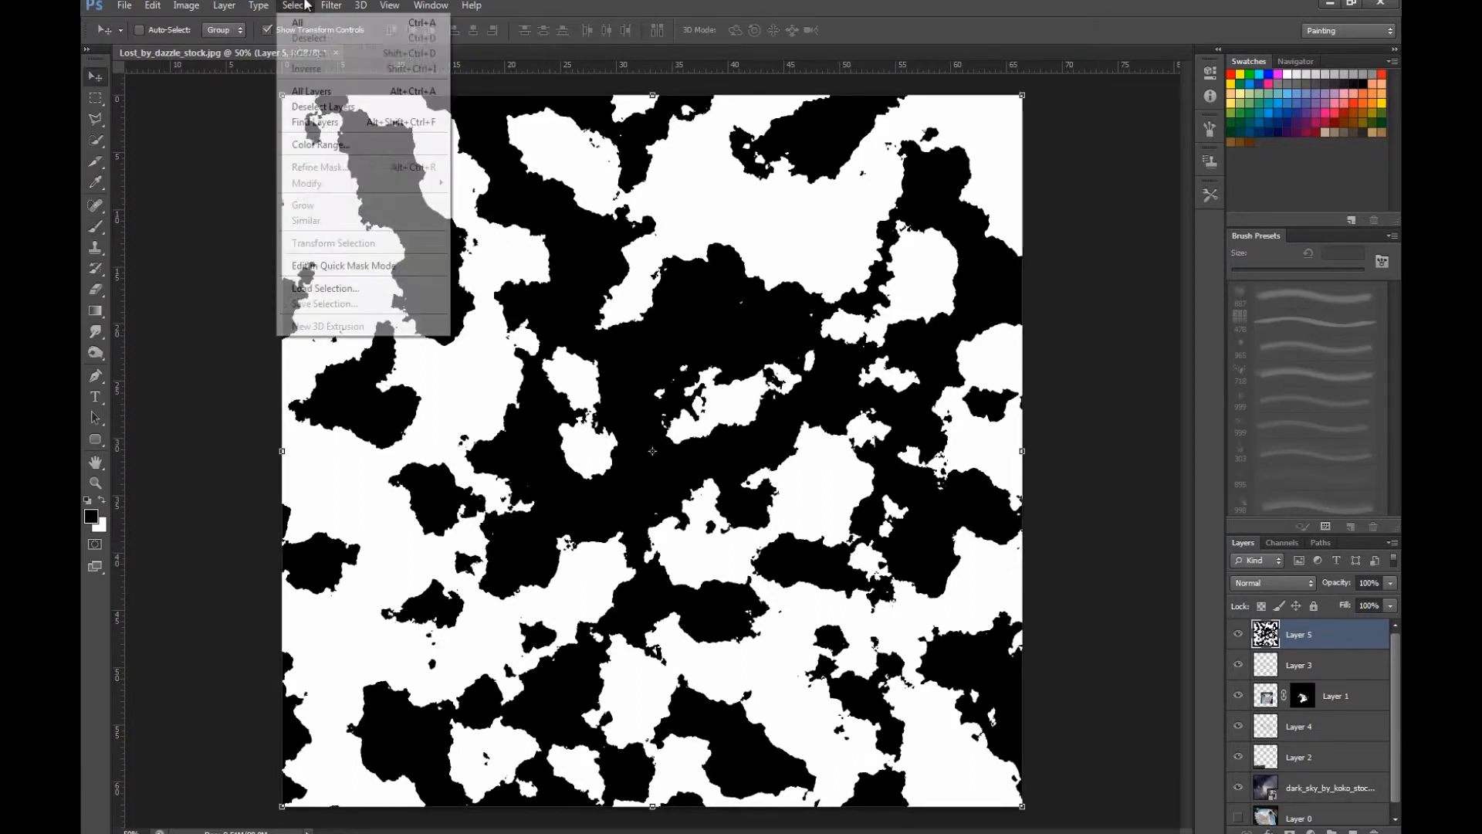
{"action": "mouse_move", "coordinate": [331, 5]}
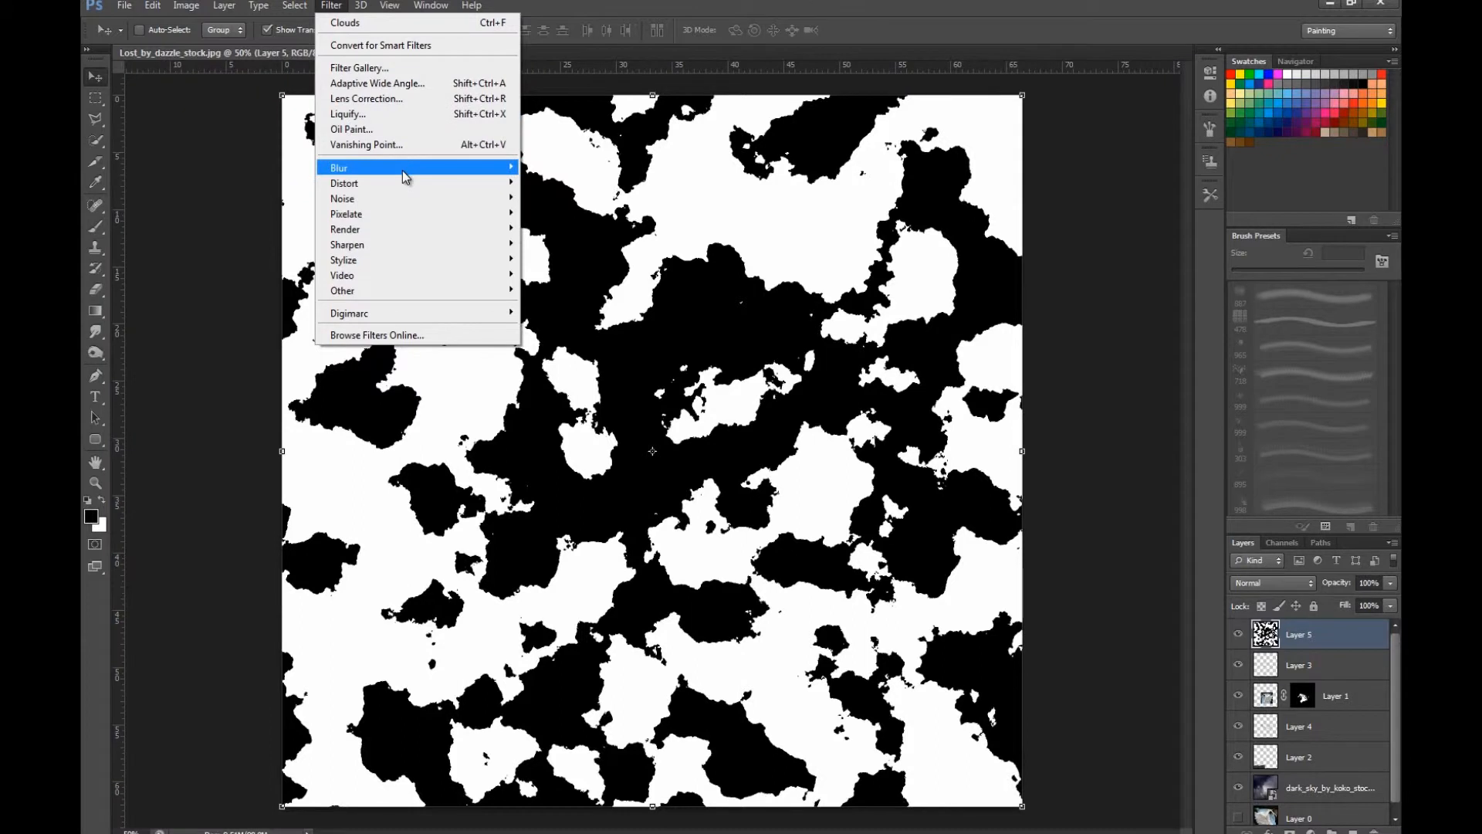
{"action": "mouse_move", "coordinate": [405, 177]}
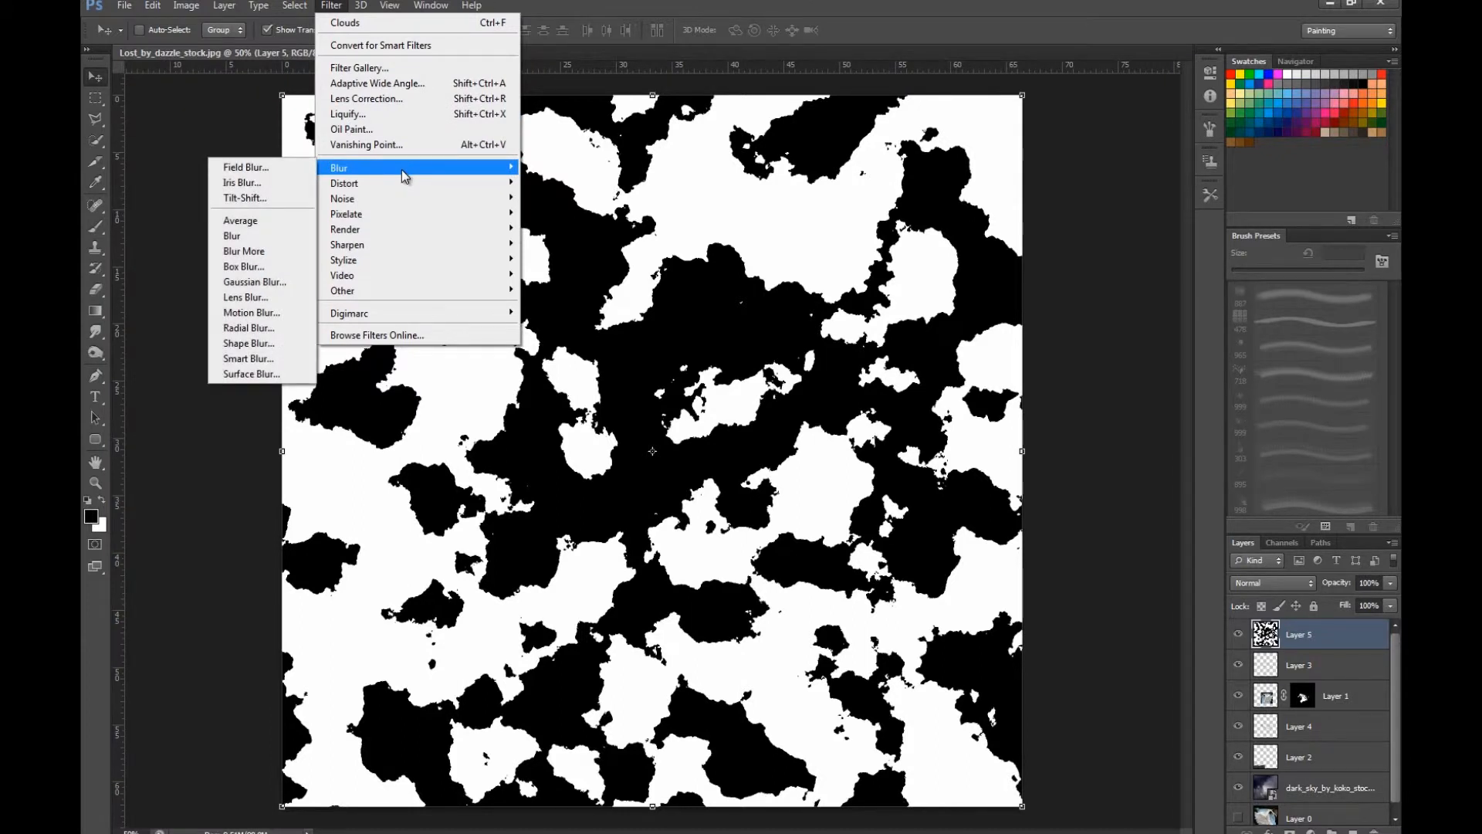
{"action": "left_click", "coordinate": [267, 331]}
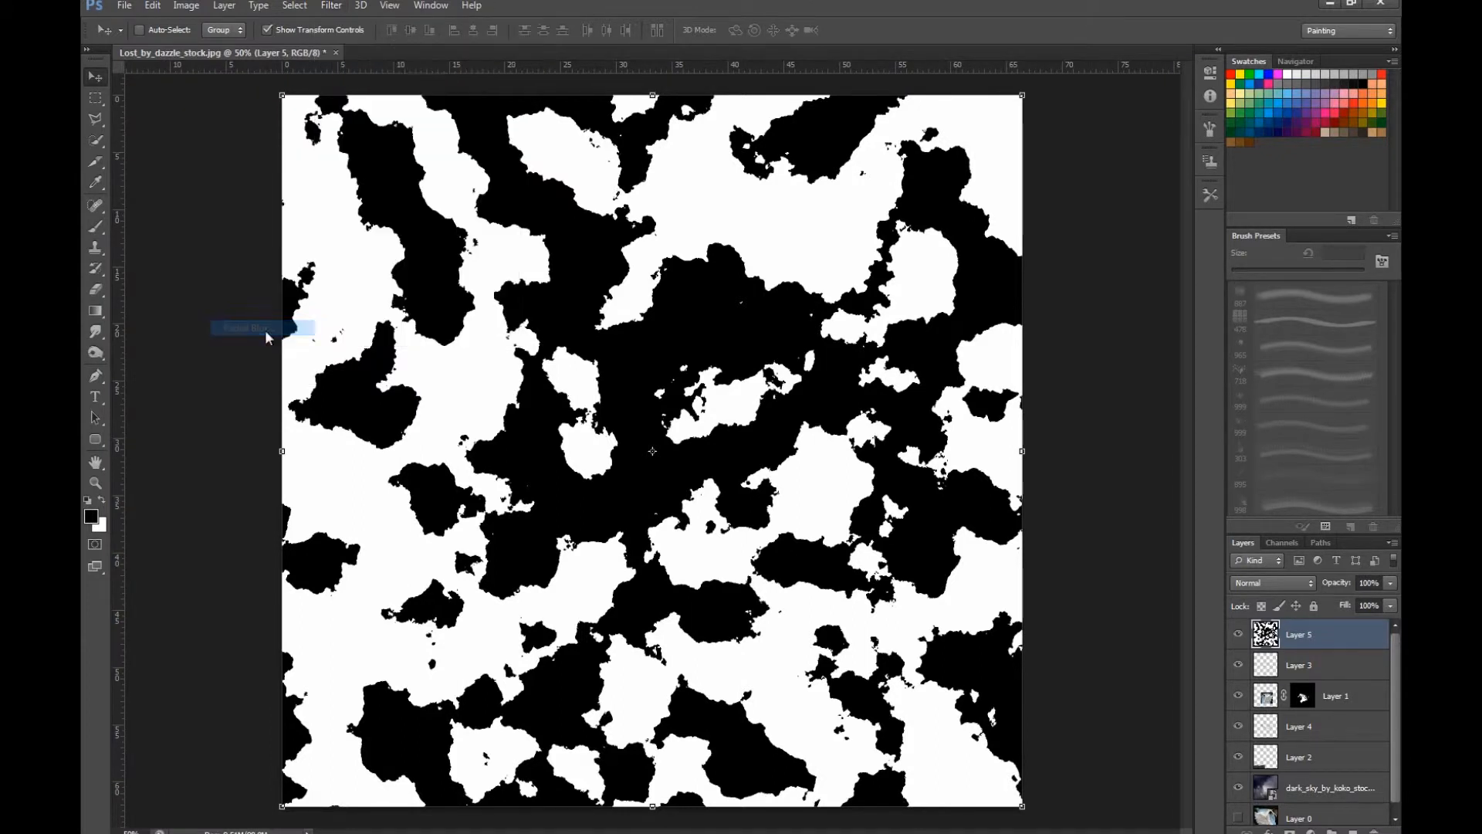
{"action": "left_click", "coordinate": [611, 406]}
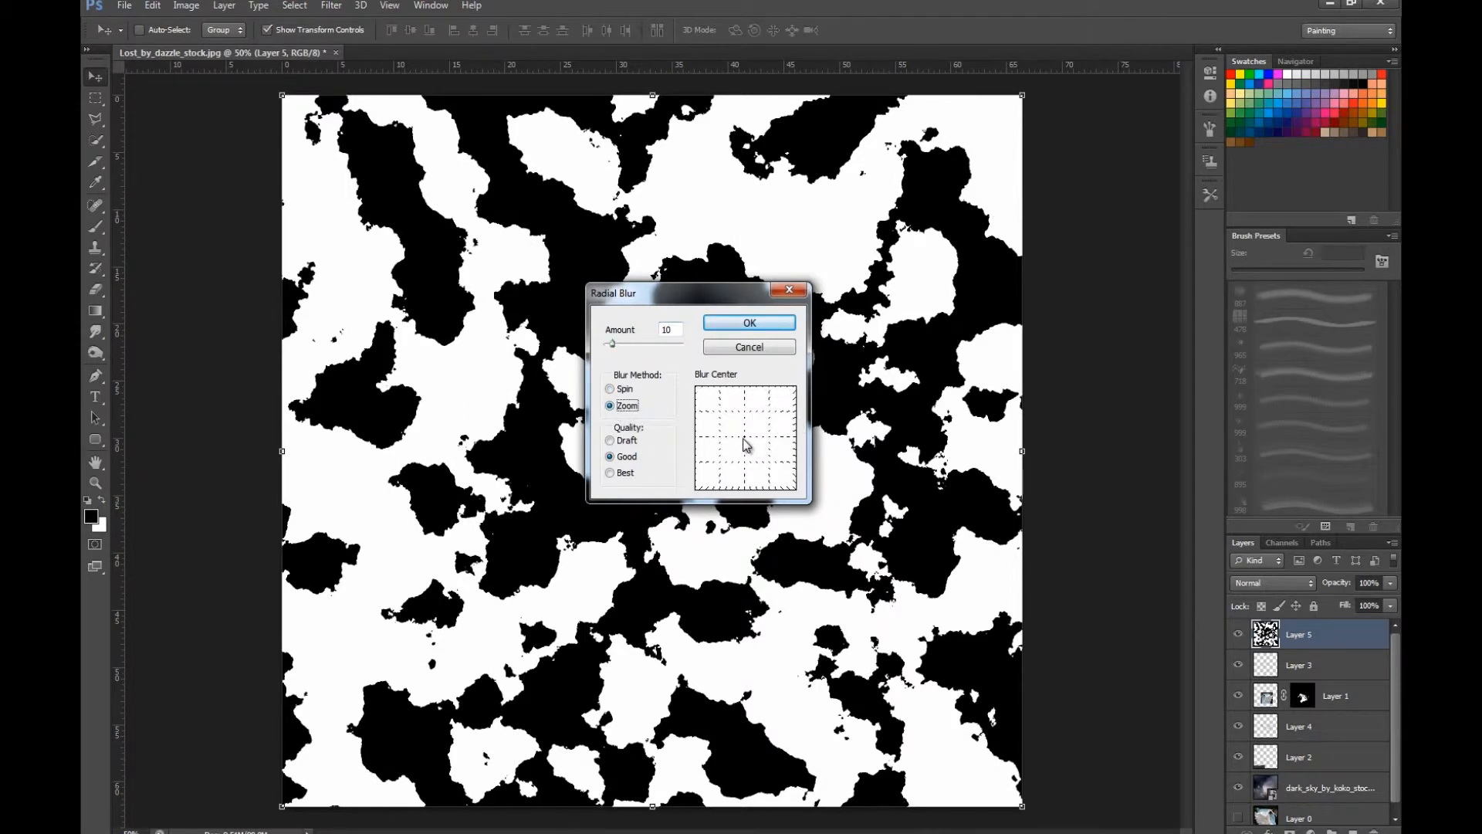
{"action": "left_click_drag", "start_coordinate": [748, 444], "coordinate": [719, 469]}
{"action": "left_click_drag", "start_coordinate": [612, 344], "coordinate": [685, 346]}
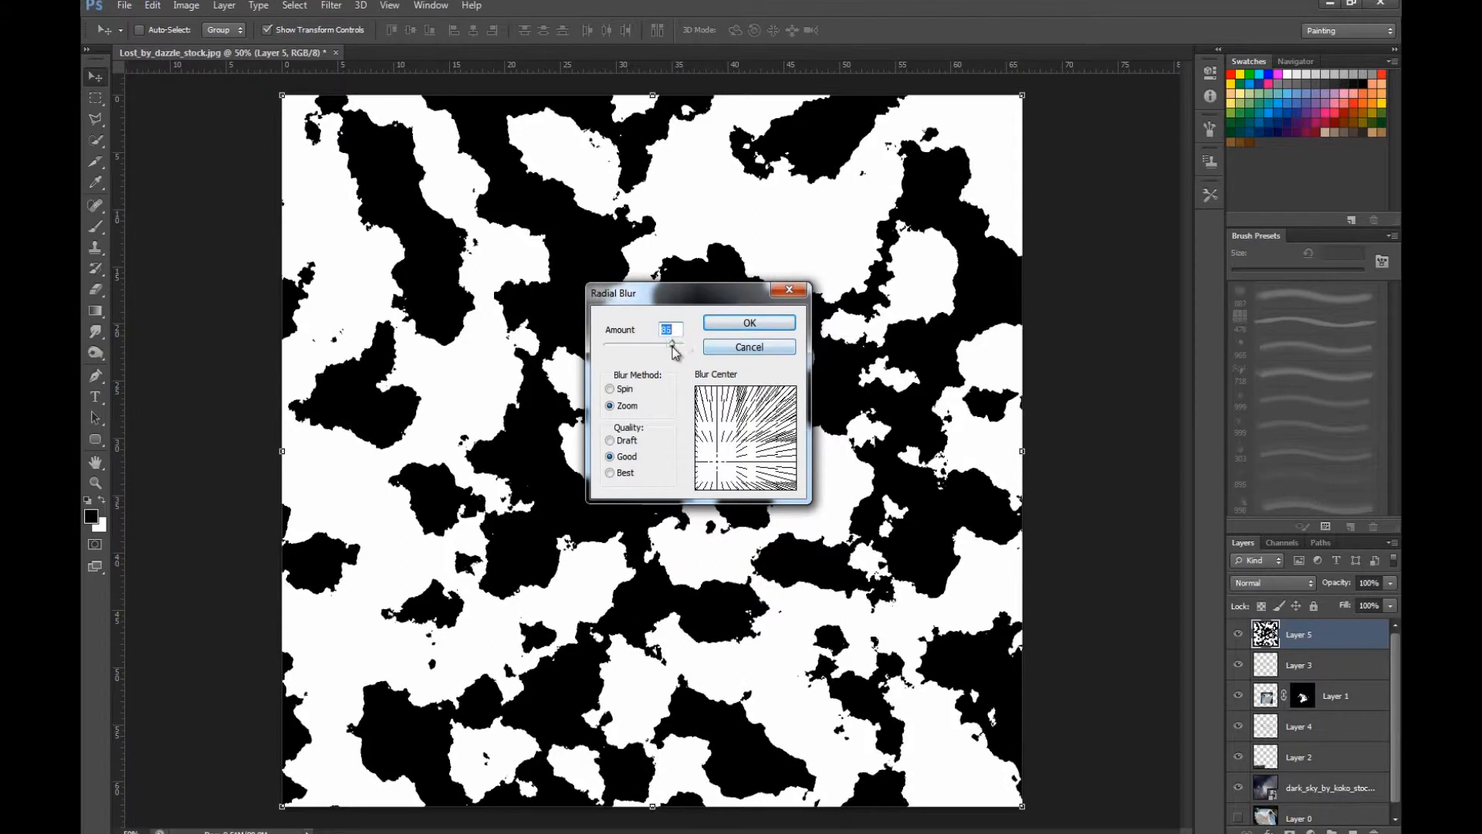
{"action": "left_click", "coordinate": [746, 326]}
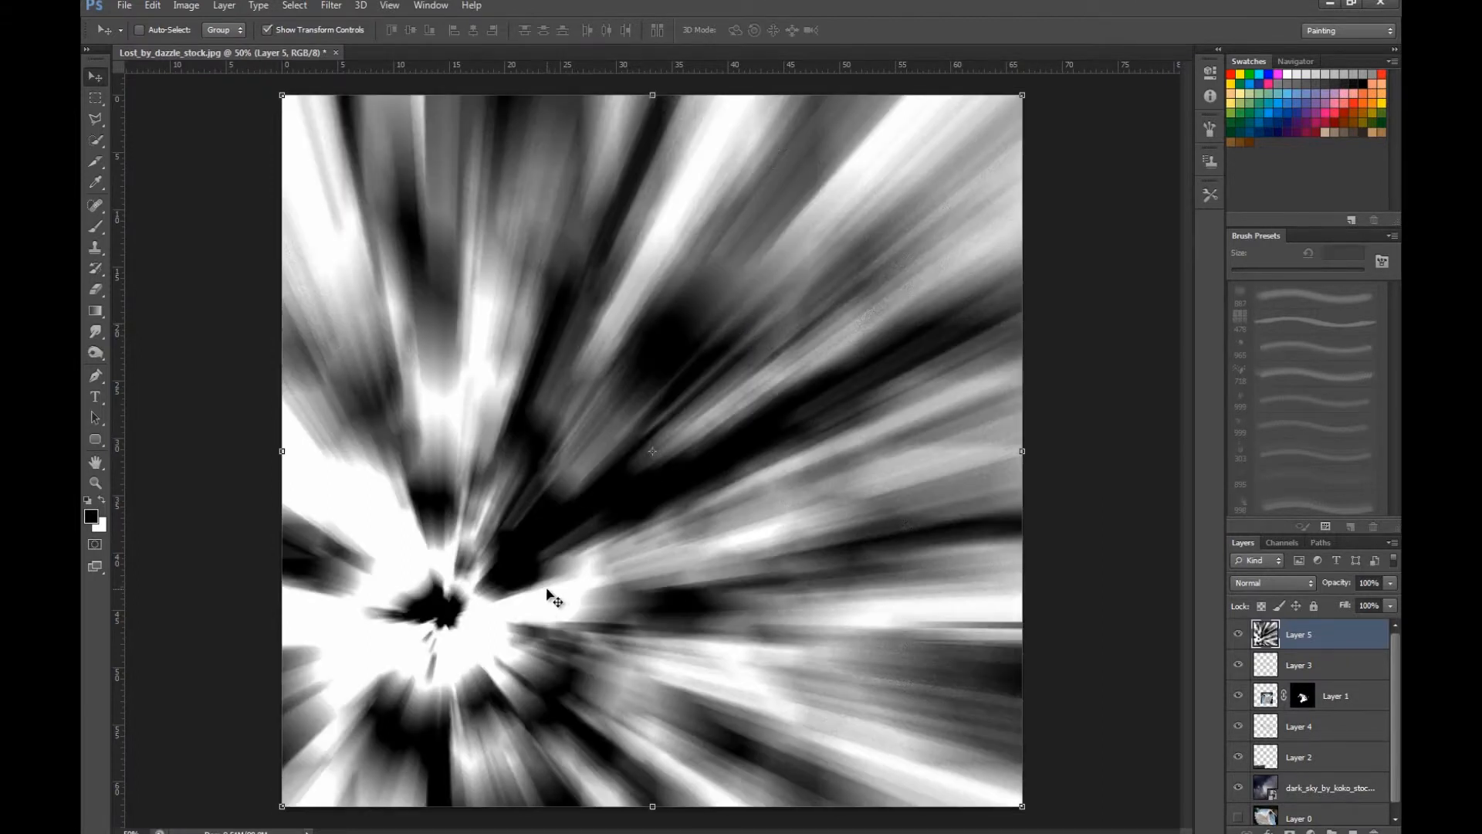
Try the Screen blend mode on the radially blurred Layer 5, and set its blend mode to Soft Light.
{"action": "left_click", "coordinate": [1288, 581]}
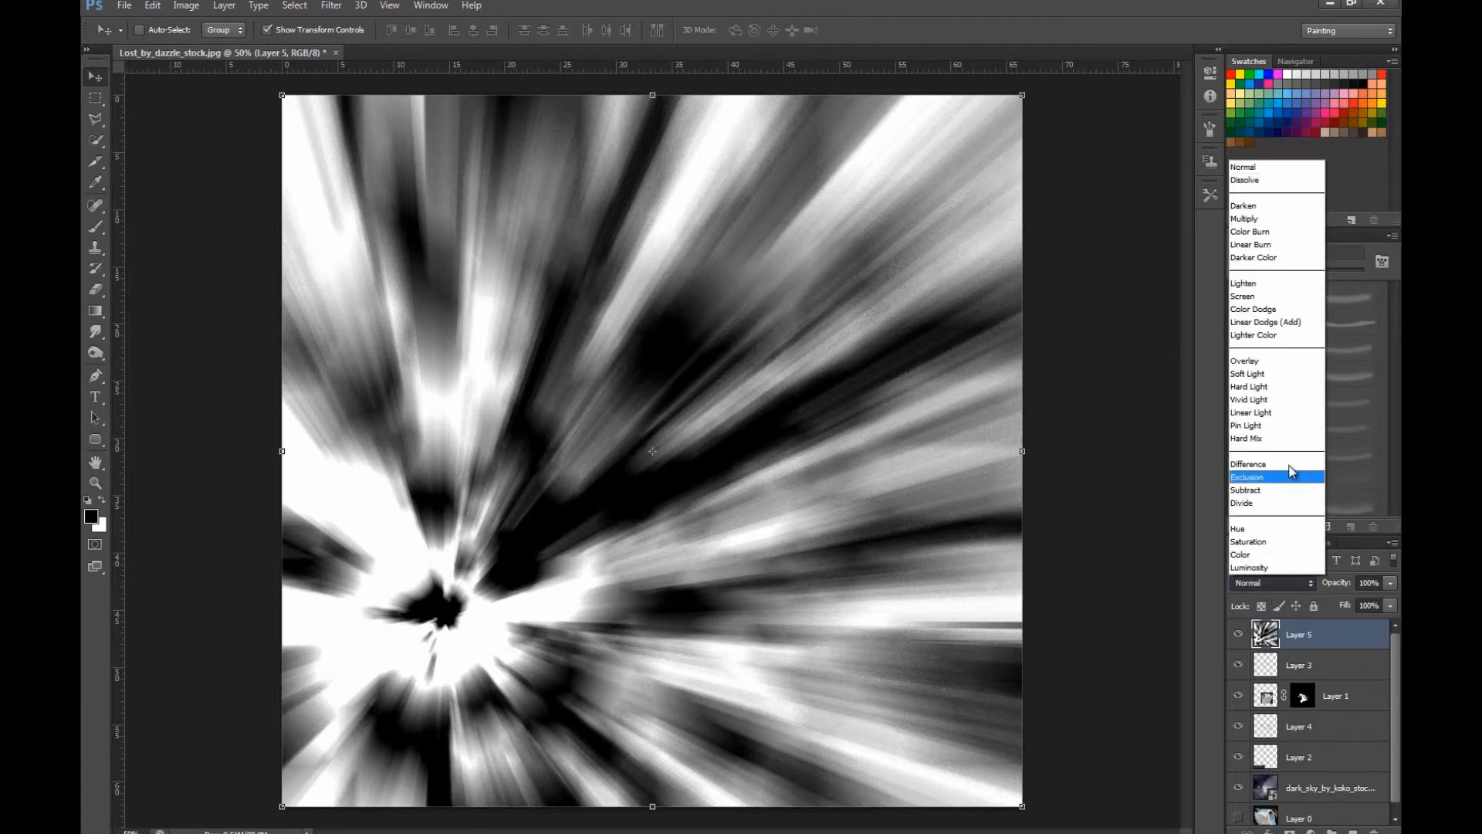
{"action": "left_click", "coordinate": [1266, 295]}
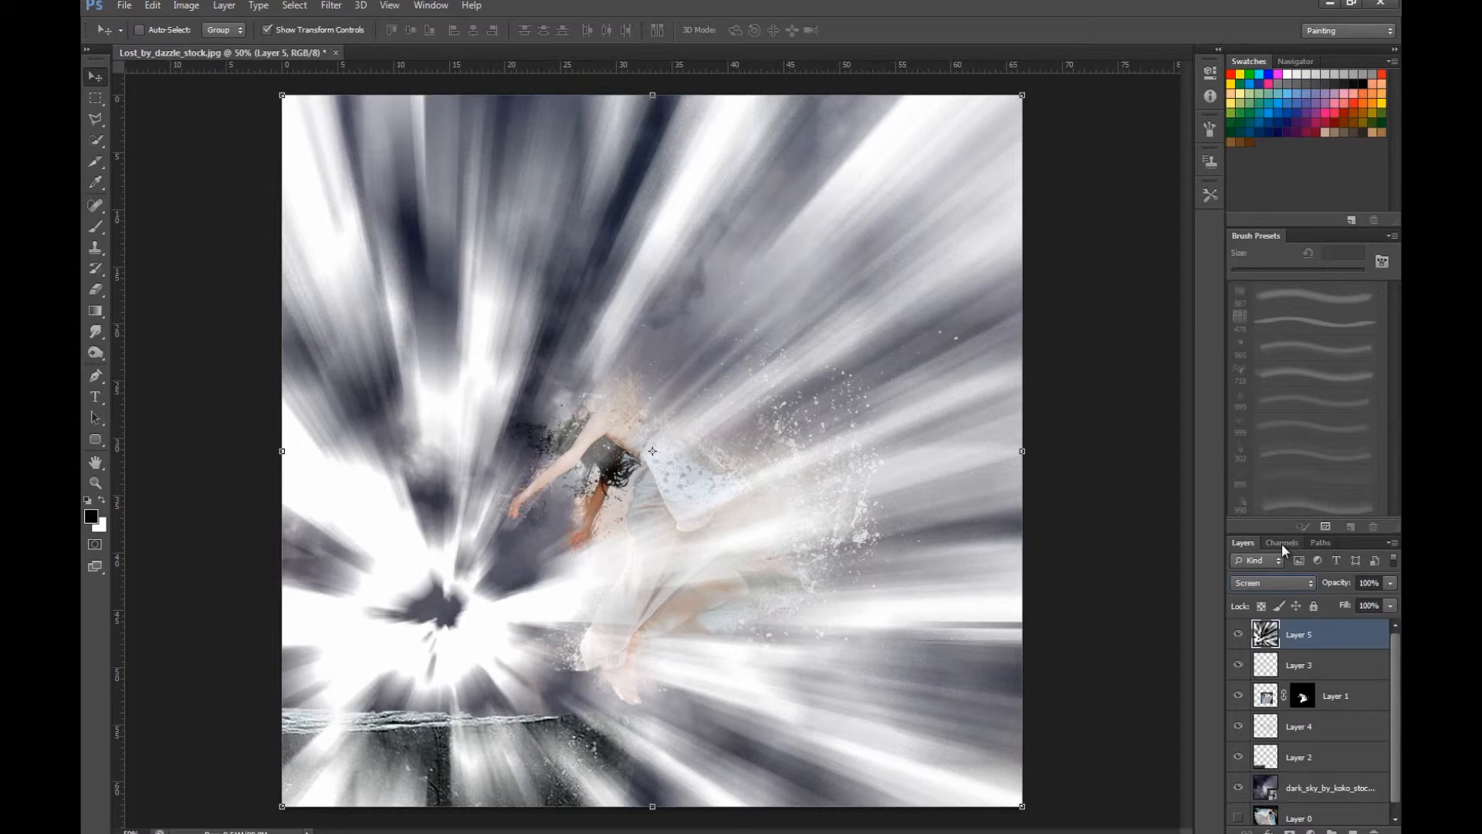
{"action": "left_click", "coordinate": [1275, 583]}
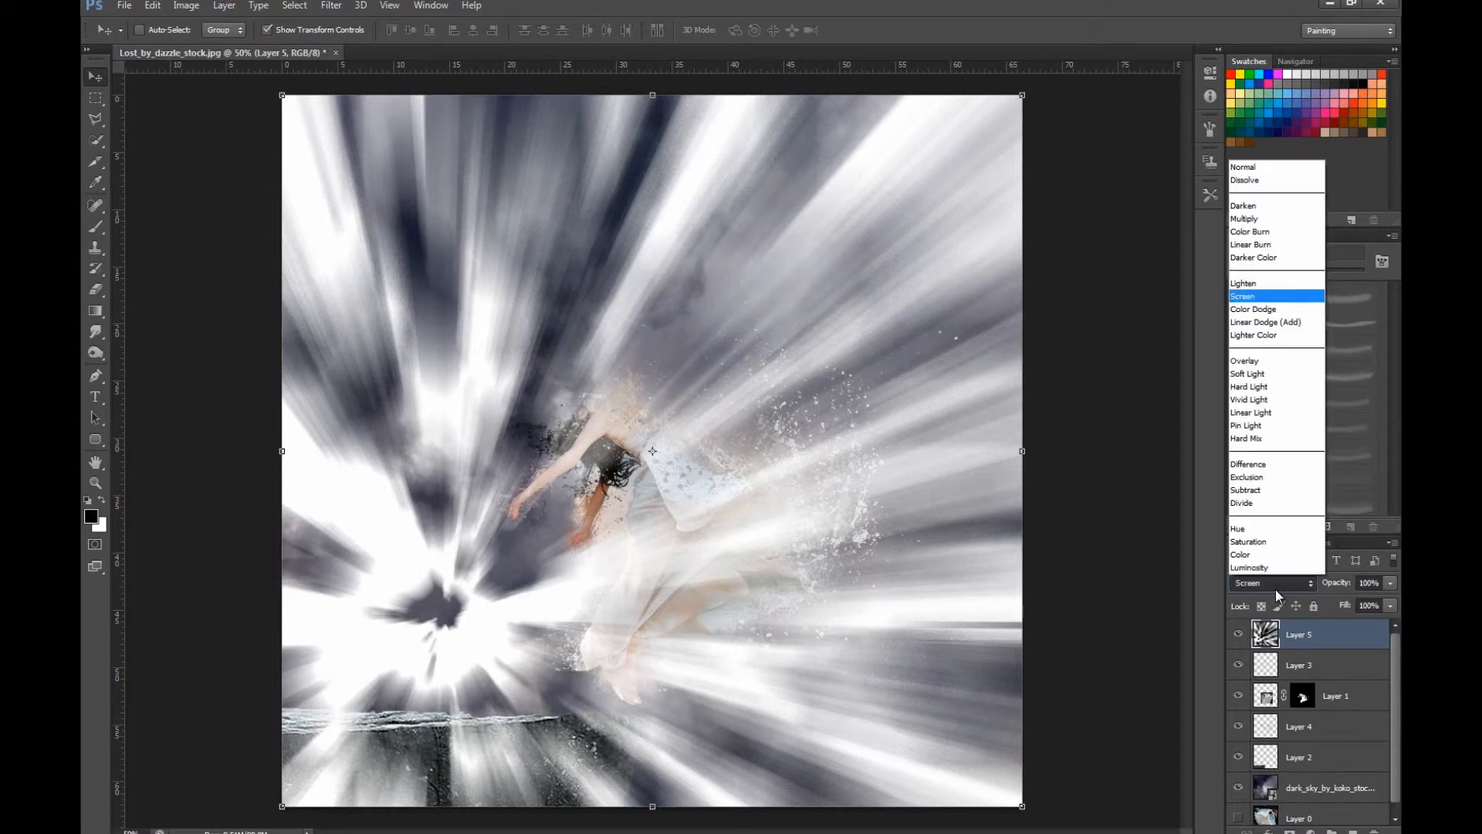
{"action": "left_click", "coordinate": [1267, 372]}
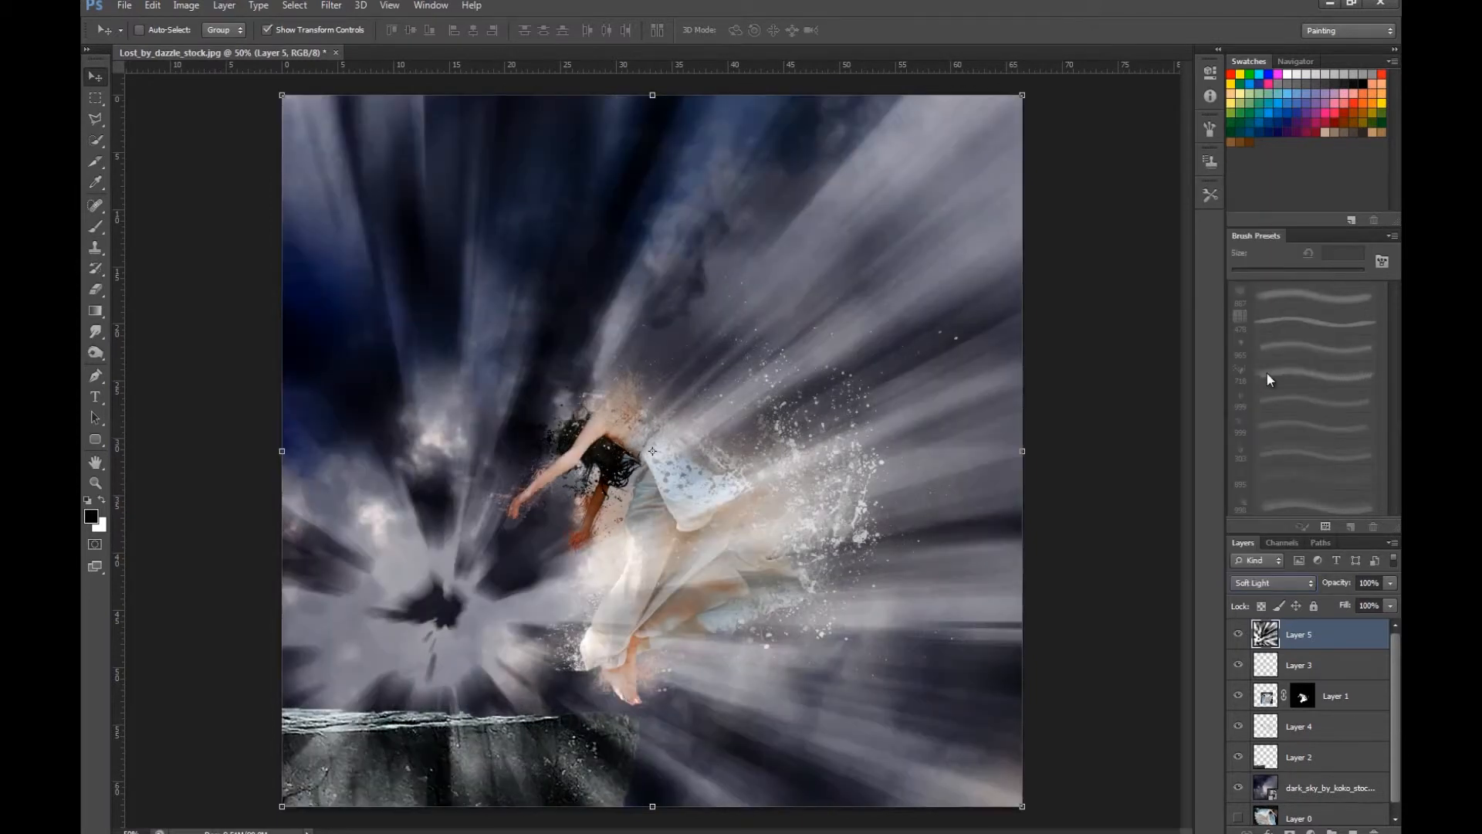
Add a layer mask to Layer 5 and choose a soft round brush at 999 px.
{"action": "left_click", "coordinate": [1294, 832]}
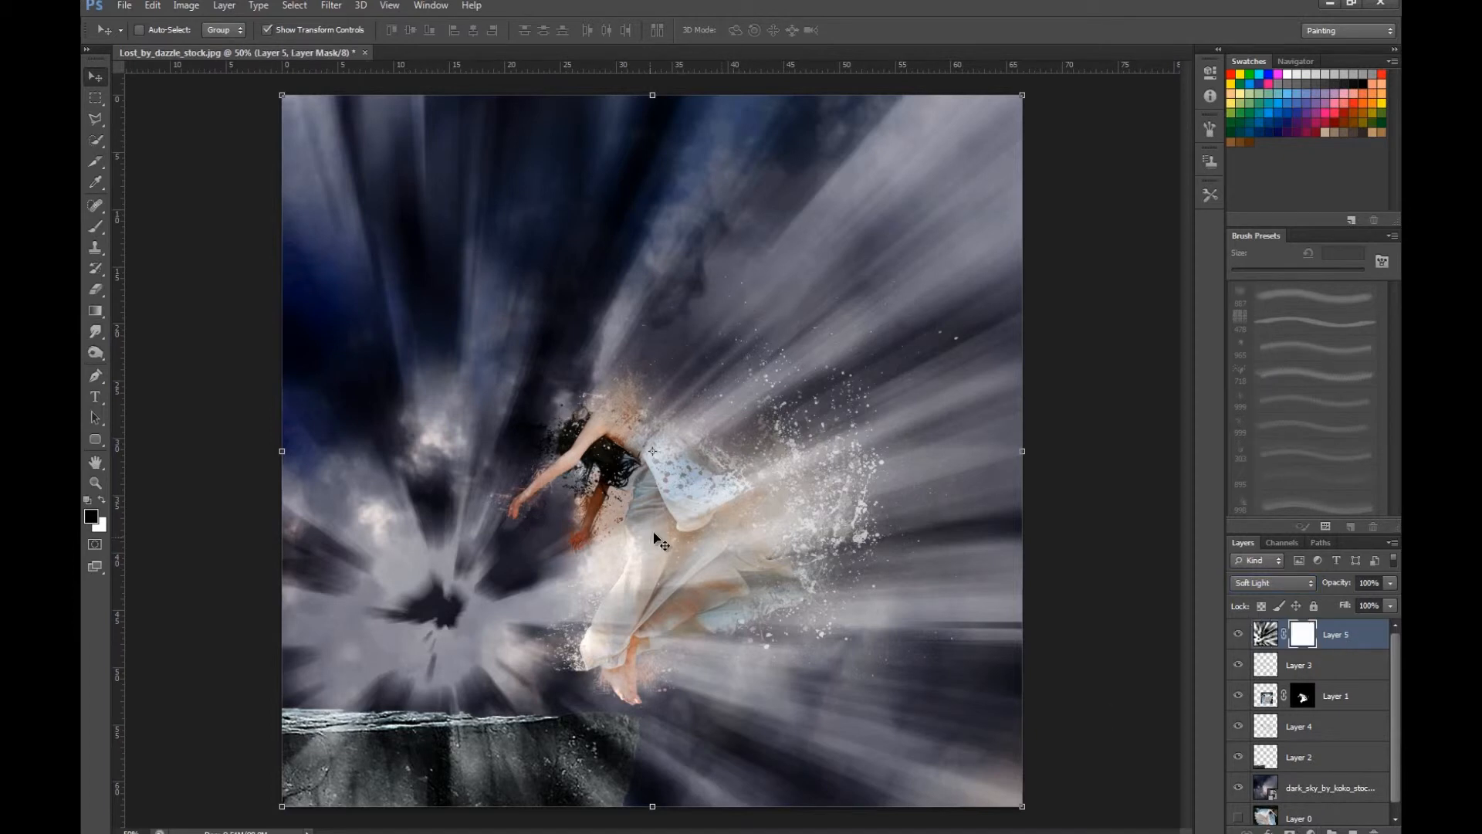
{"action": "left_click", "coordinate": [95, 226]}
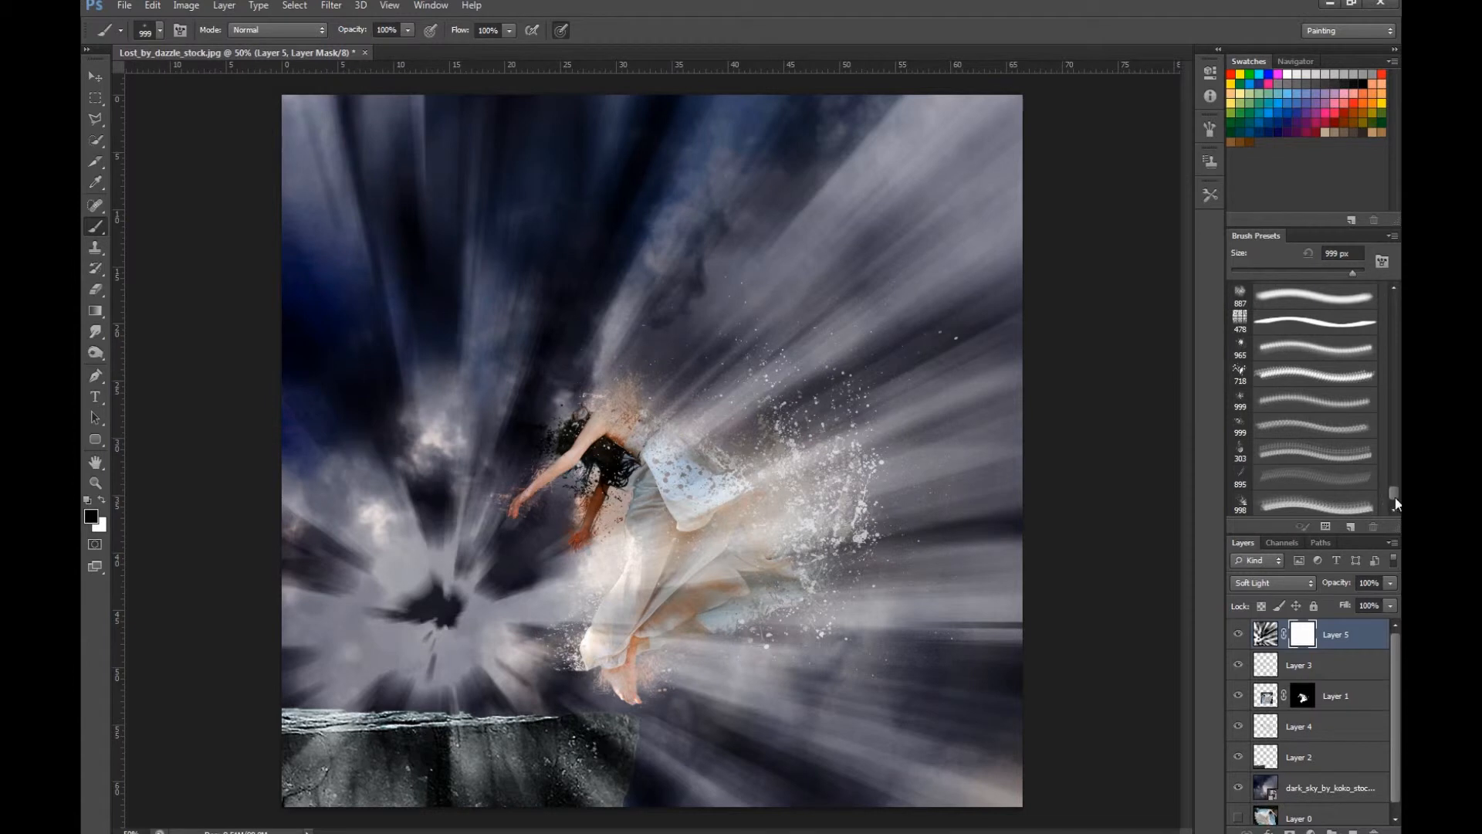
{"action": "left_click_drag", "start_coordinate": [1395, 500], "coordinate": [1399, 282]}
{"action": "left_click_drag", "start_coordinate": [1399, 332], "coordinate": [1399, 302]}
{"action": "left_click", "coordinate": [1316, 296]}
Paint black on the Layer 5 mask over the left half of the sky and the cliff to hide the rays there.
{"action": "mouse_move", "coordinate": [327, 92]}
{"action": "left_mouse_down"}
{"action": "mouse_move", "coordinate": [354, 479]}
{"action": "mouse_move", "coordinate": [494, 757]}
{"action": "left_mouse_up"}
{"action": "left_click_drag", "start_coordinate": [838, 833], "coordinate": [430, 827]}
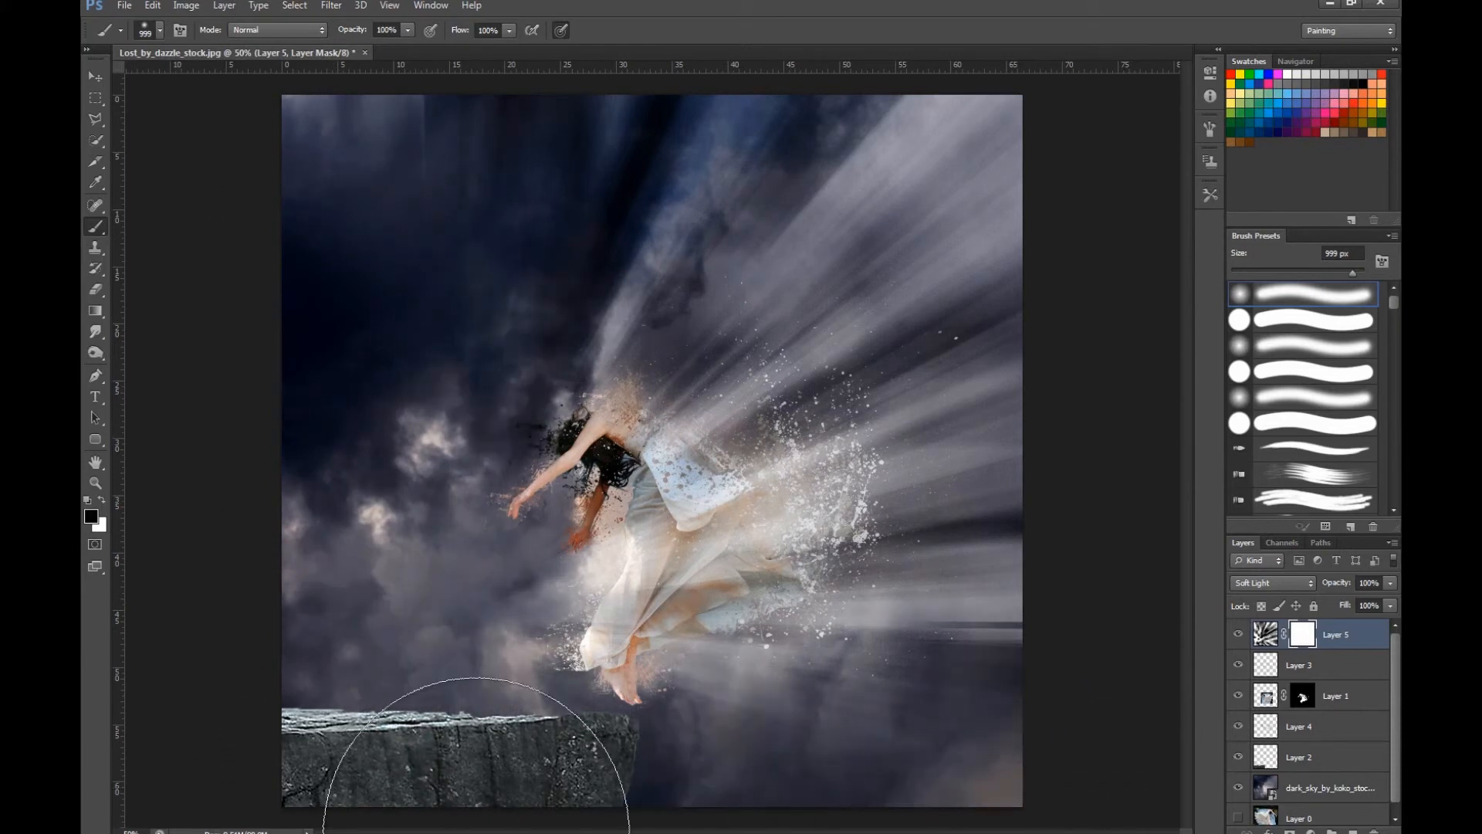
{"action": "left_click", "coordinate": [488, 564]}
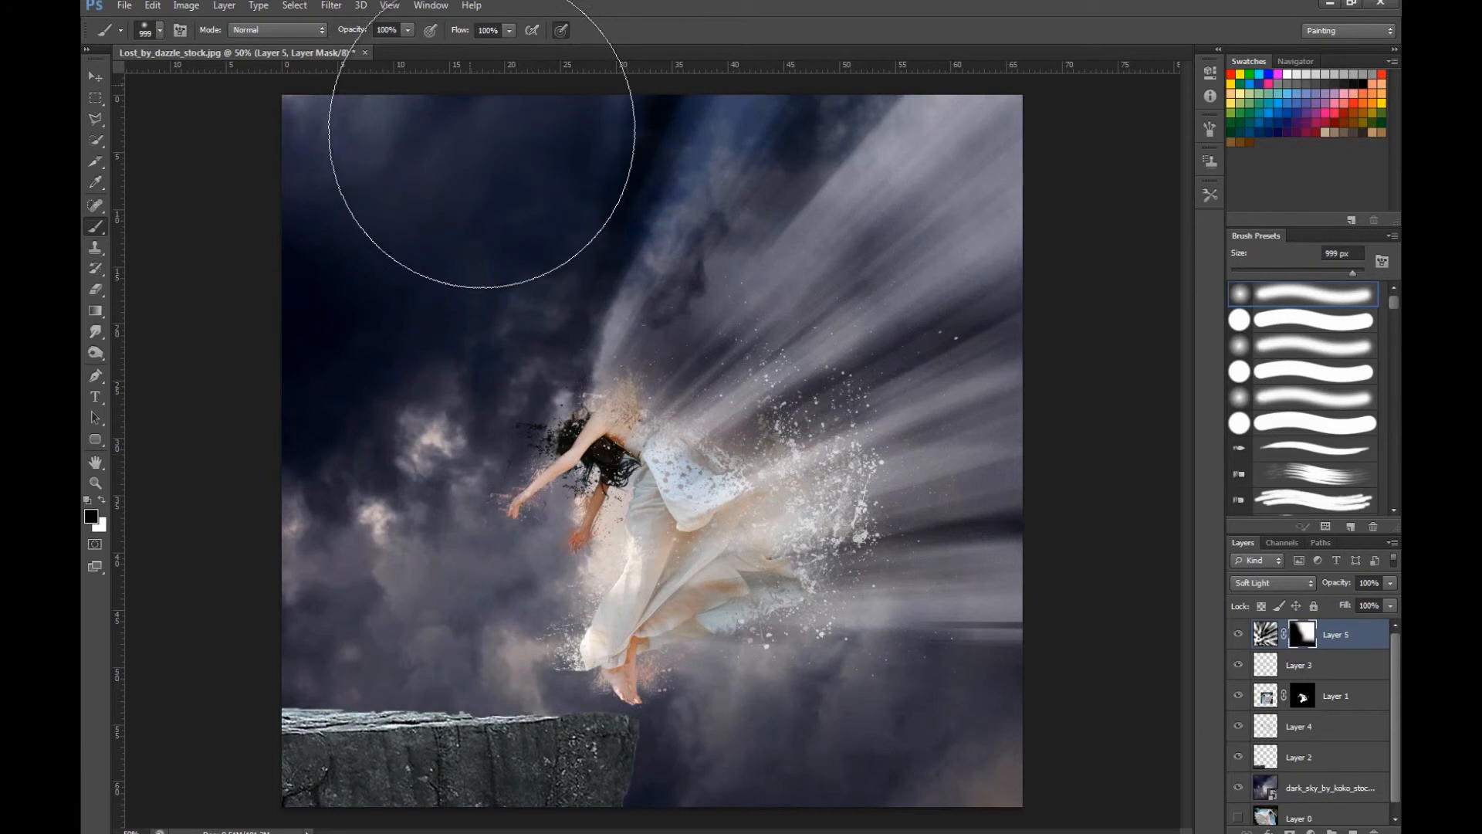
{"action": "left_click_drag", "start_coordinate": [397, 363], "coordinate": [616, 106]}
{"action": "mouse_move", "coordinate": [392, 375]}
{"action": "left_mouse_down"}
{"action": "mouse_move", "coordinate": [243, 508]}
{"action": "mouse_move", "coordinate": [554, 402]}
{"action": "left_mouse_up"}
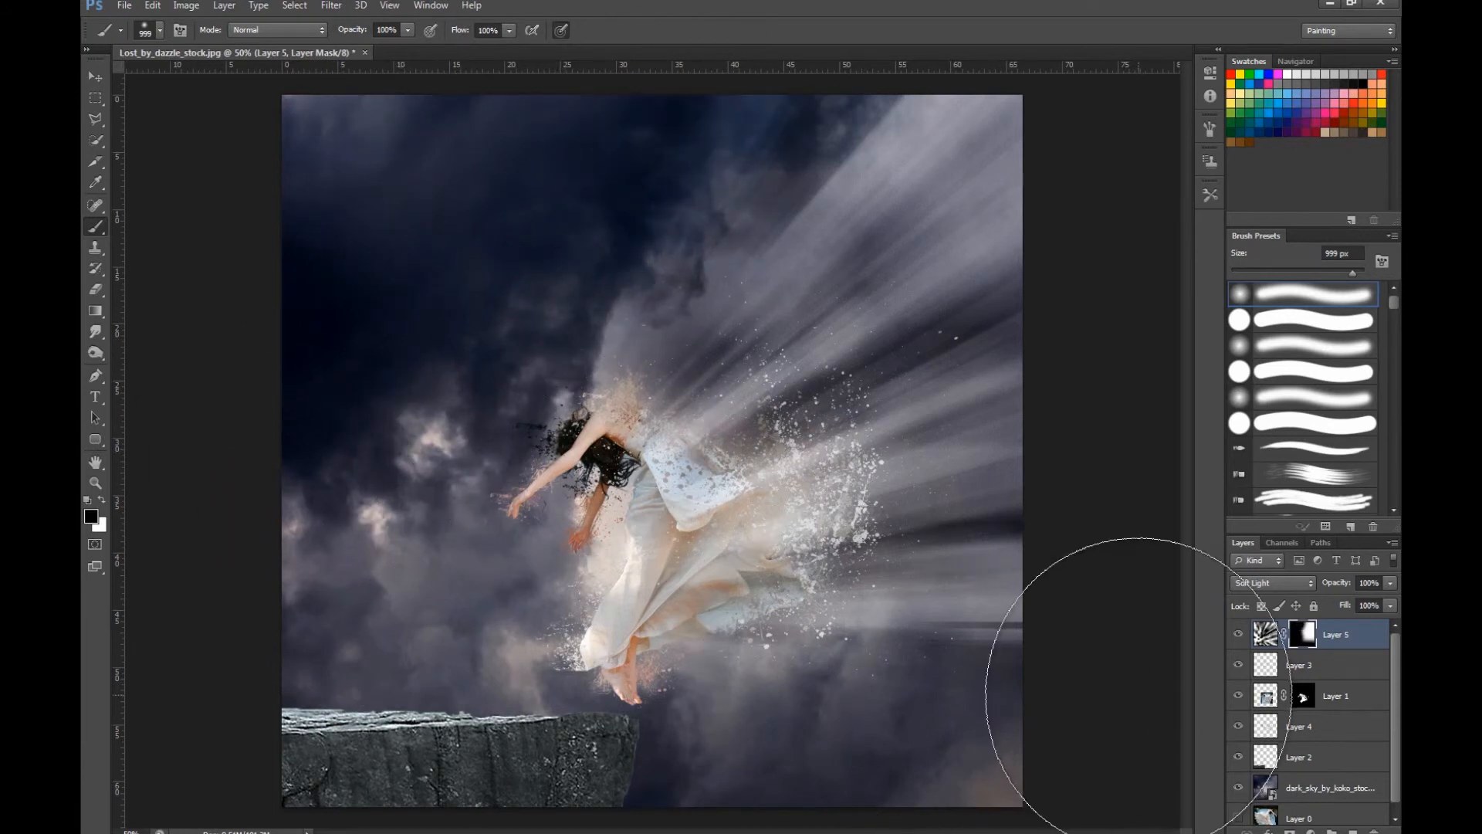
Set Layer 5's blend mode to Screen and its opacity to 40%.
{"action": "left_click", "coordinate": [1303, 582]}
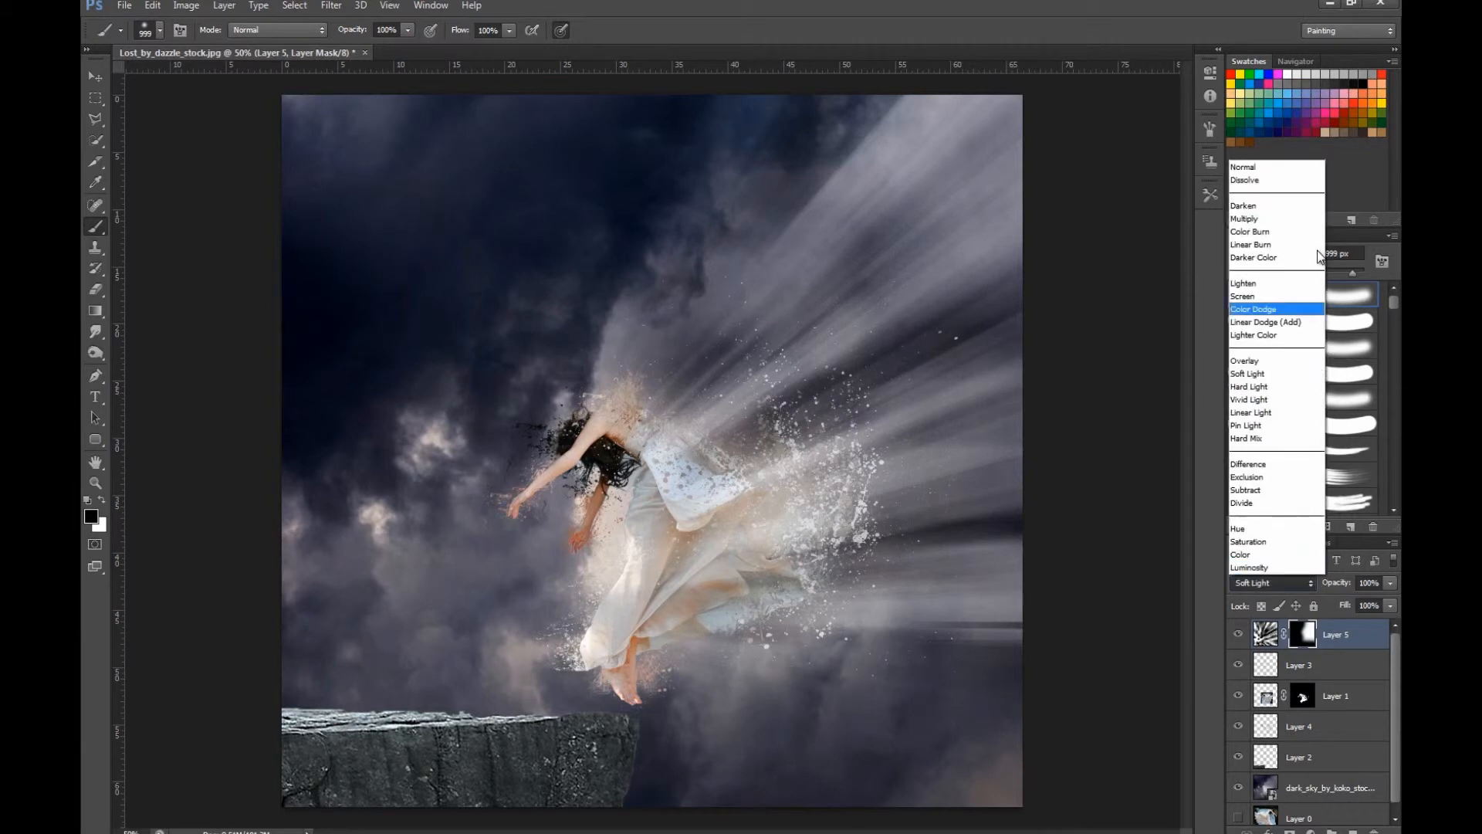
{"action": "left_click", "coordinate": [1290, 296]}
{"action": "left_click", "coordinate": [1391, 582]}
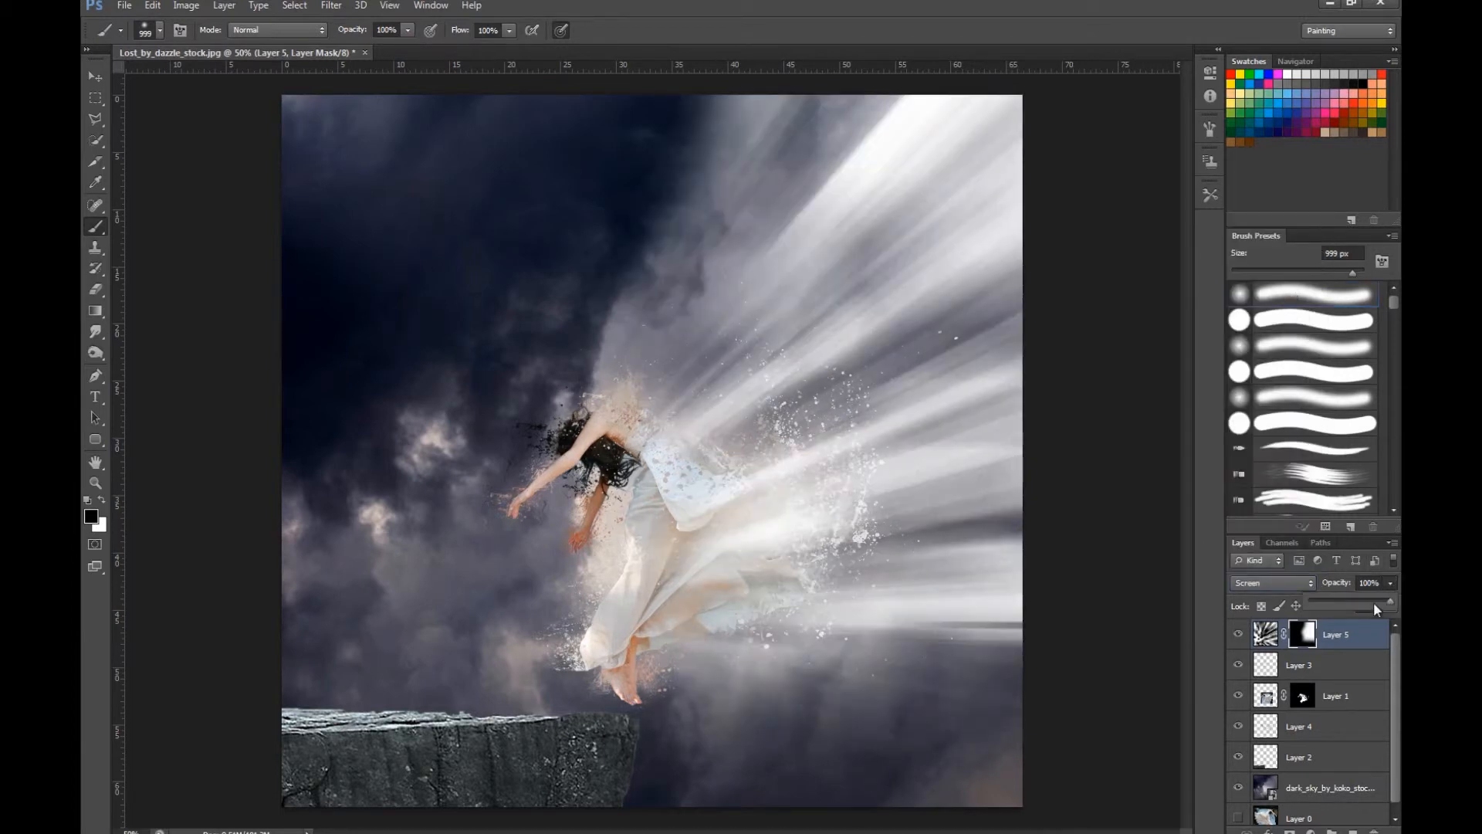
{"action": "left_click_drag", "start_coordinate": [1346, 611], "coordinate": [1328, 614]}
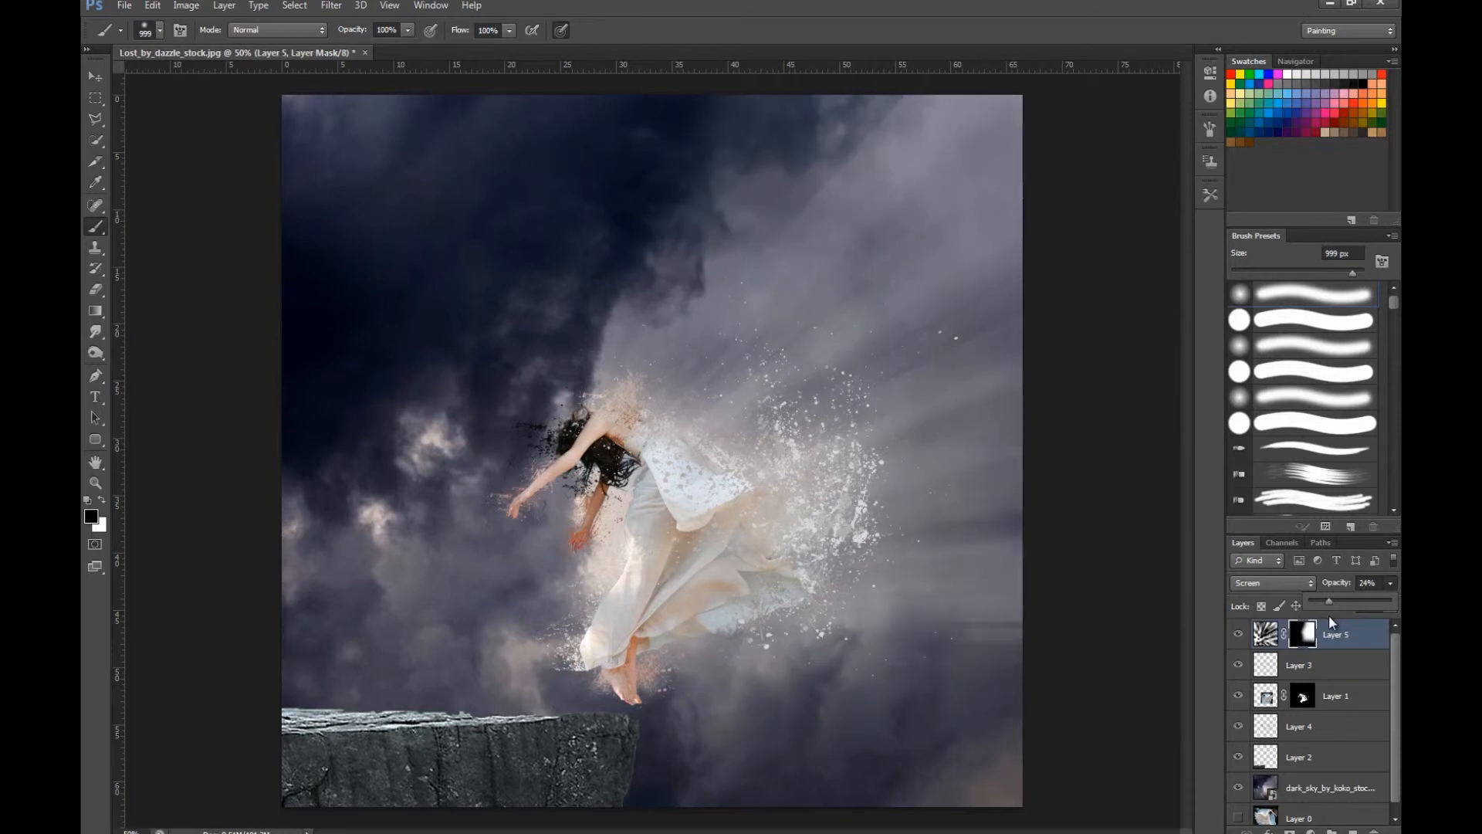
{"action": "left_click_drag", "start_coordinate": [1328, 614], "coordinate": [1342, 613]}
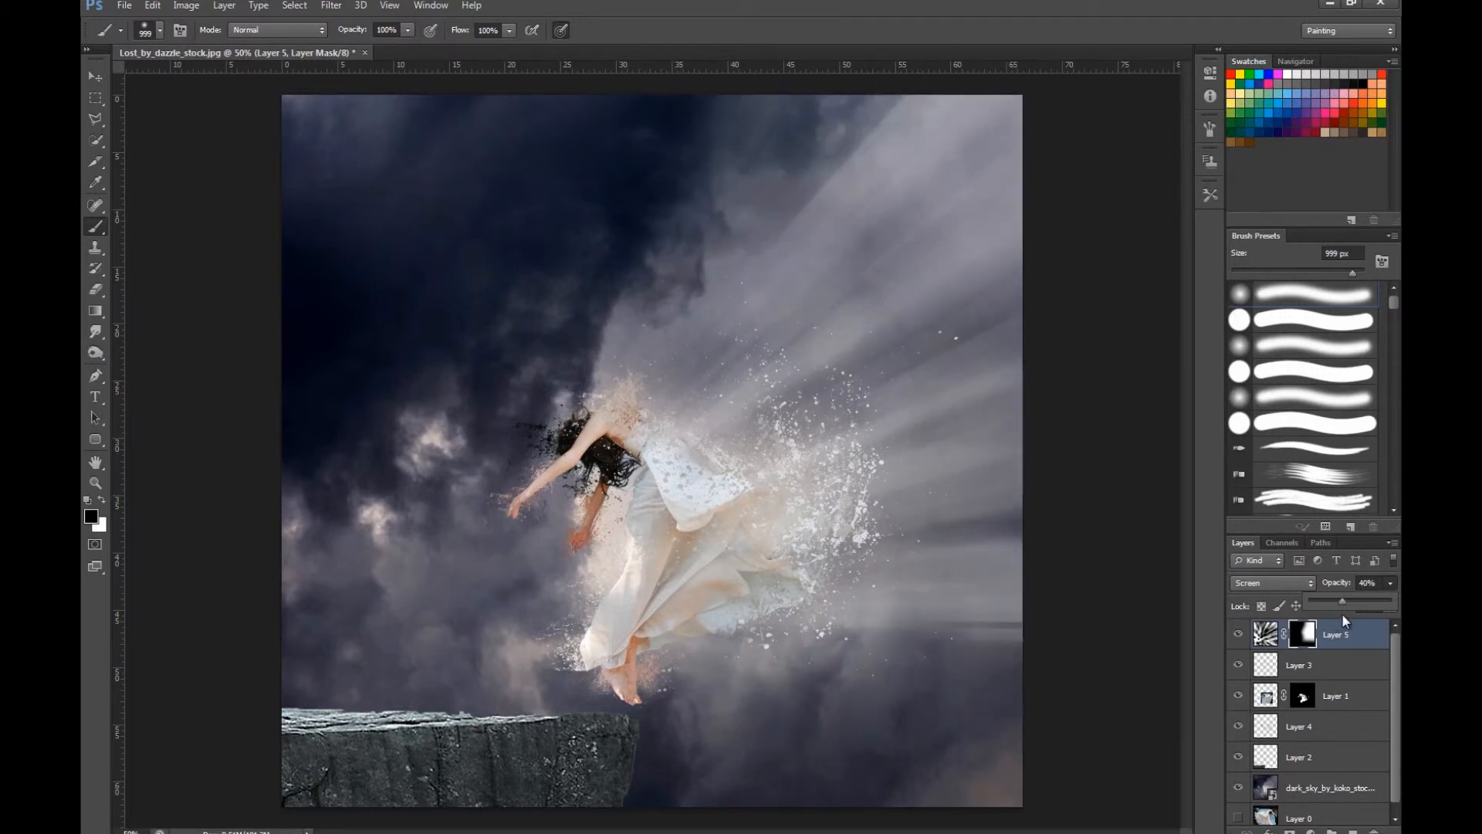
{"action": "left_click", "coordinate": [1390, 583]}
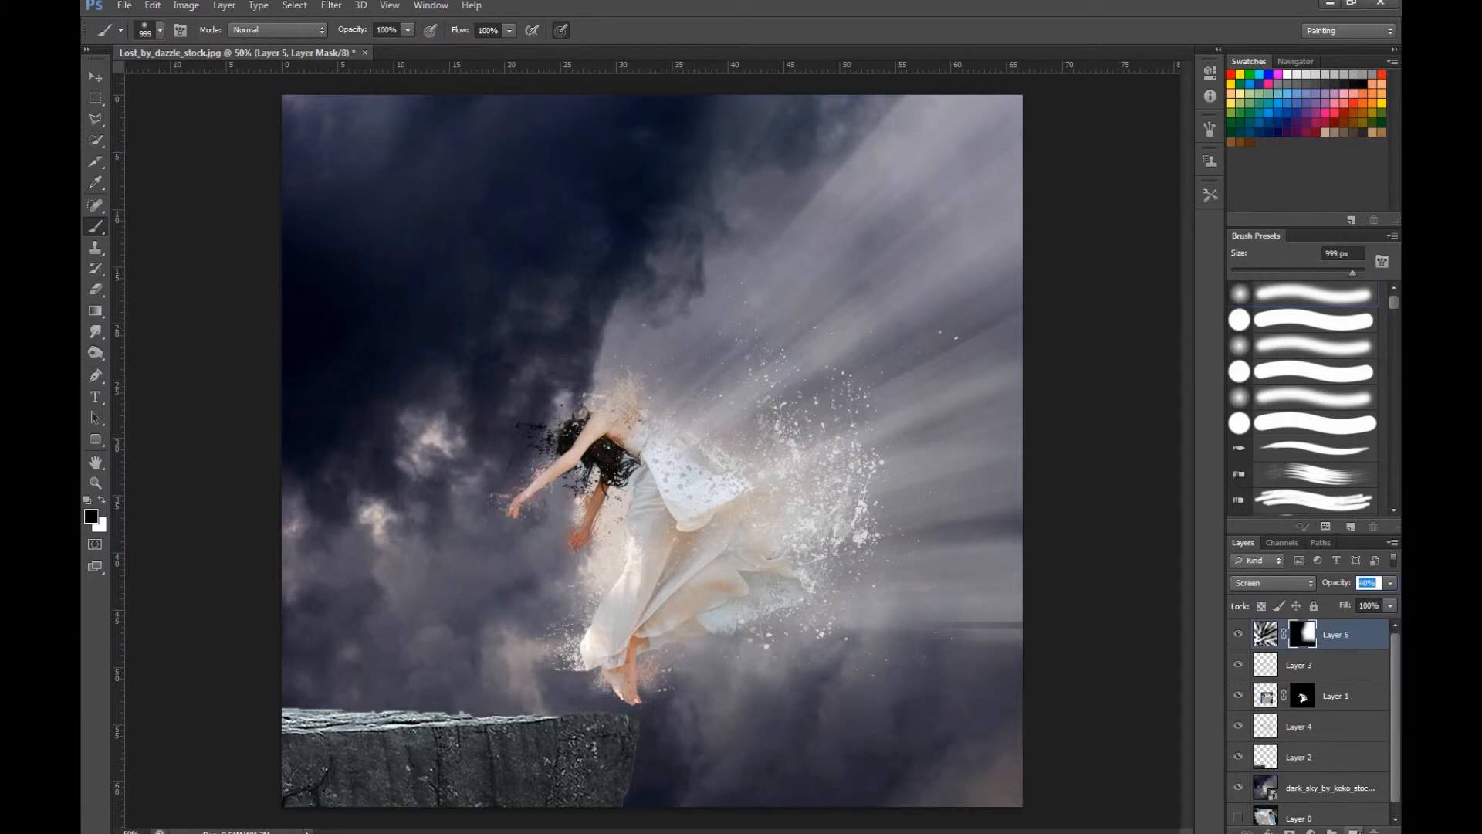
Add a new layer above Layer 5 and render Clouds on it.
{"action": "left_click", "coordinate": [1353, 832]}
{"action": "left_click", "coordinate": [308, 8]}
{"action": "mouse_move", "coordinate": [322, 11]}
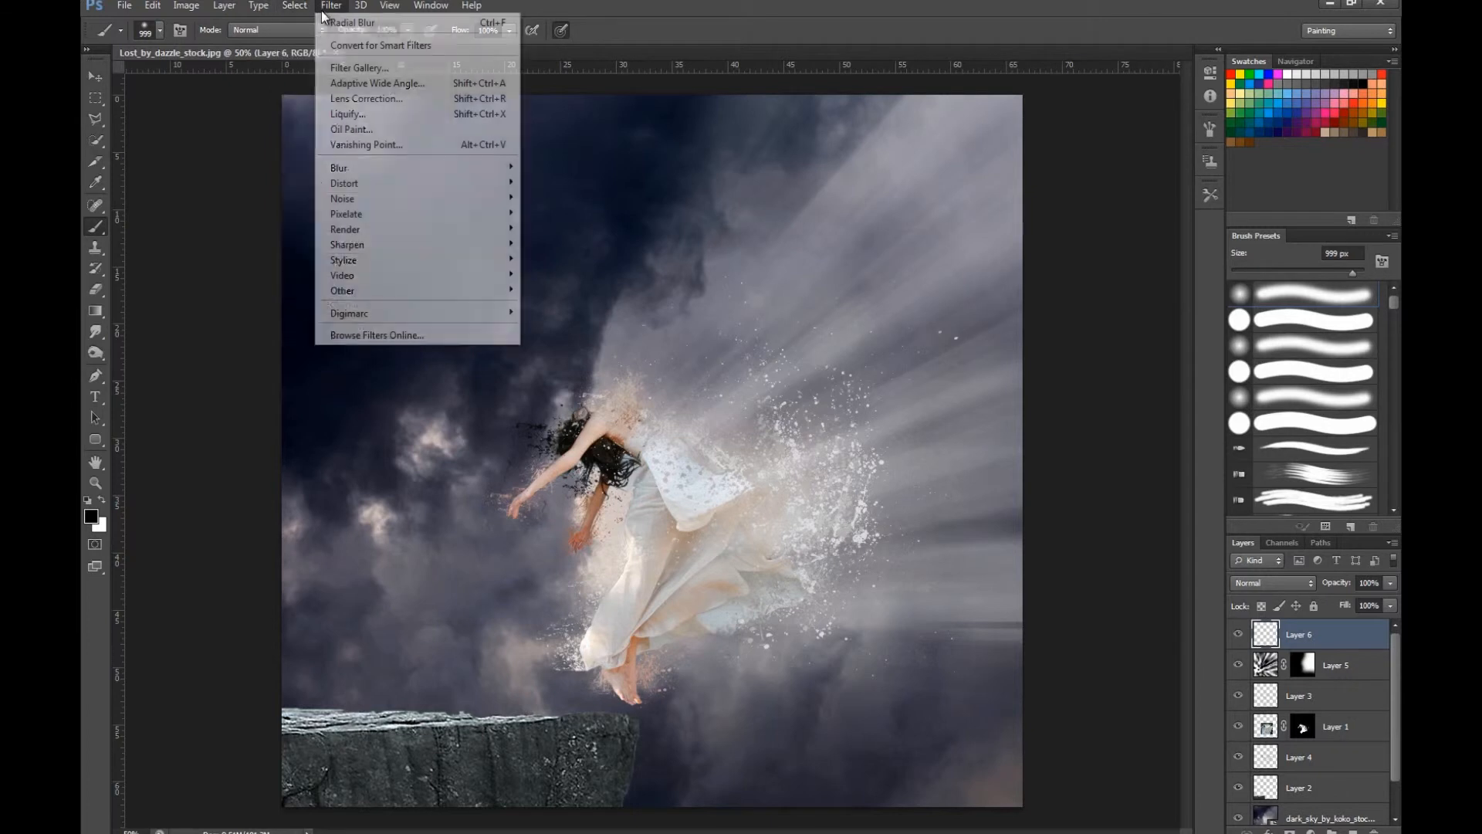
{"action": "mouse_move", "coordinate": [386, 237]}
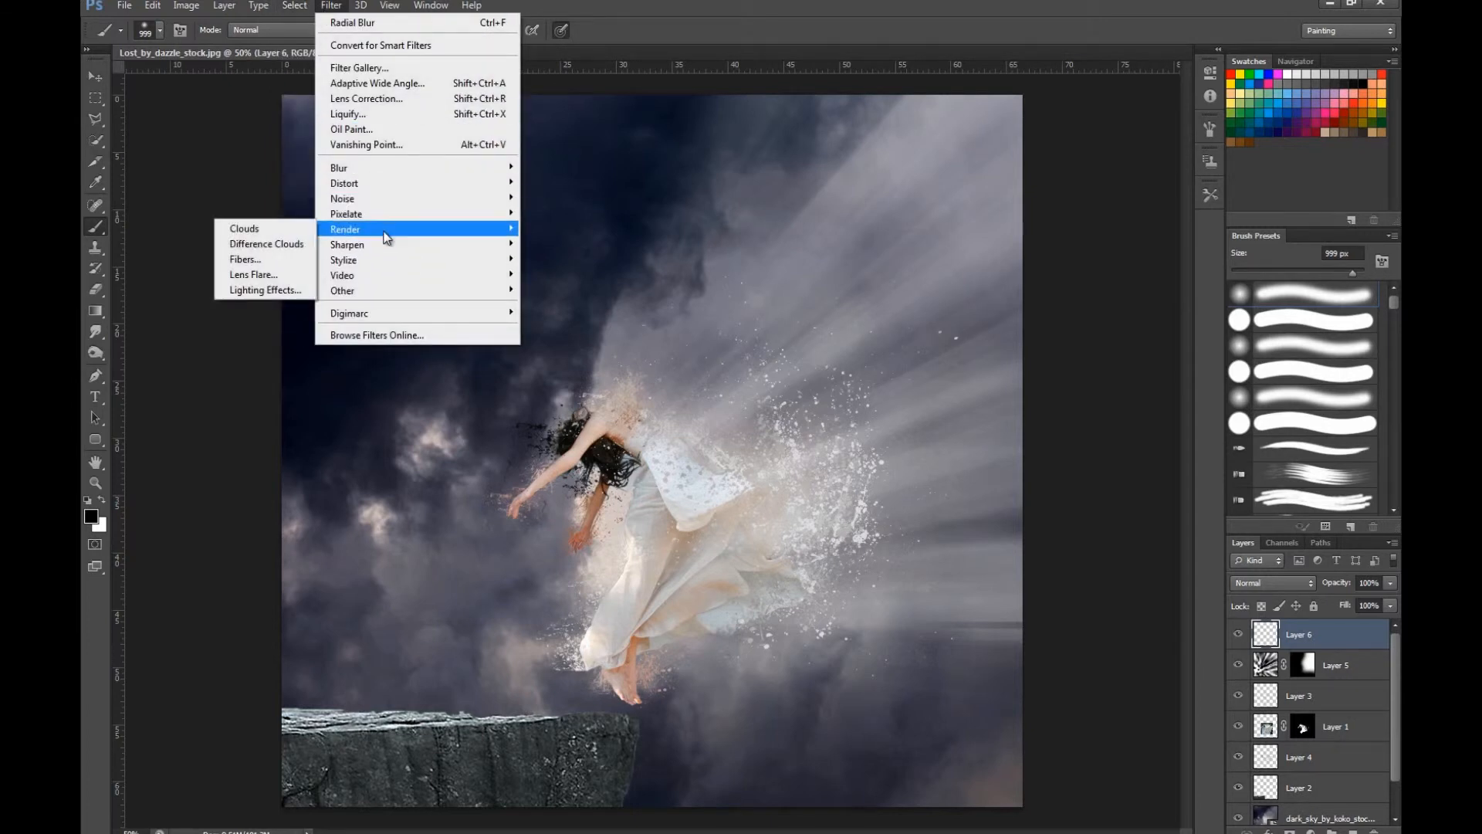
{"action": "left_click", "coordinate": [276, 233]}
Apply a Threshold adjustment to the clouds on Layer 6 to make them pure black and white.
{"action": "left_click", "coordinate": [321, 7]}
{"action": "left_click", "coordinate": [193, 6]}
{"action": "left_click", "coordinate": [195, 6]}
{"action": "mouse_move", "coordinate": [214, 44]}
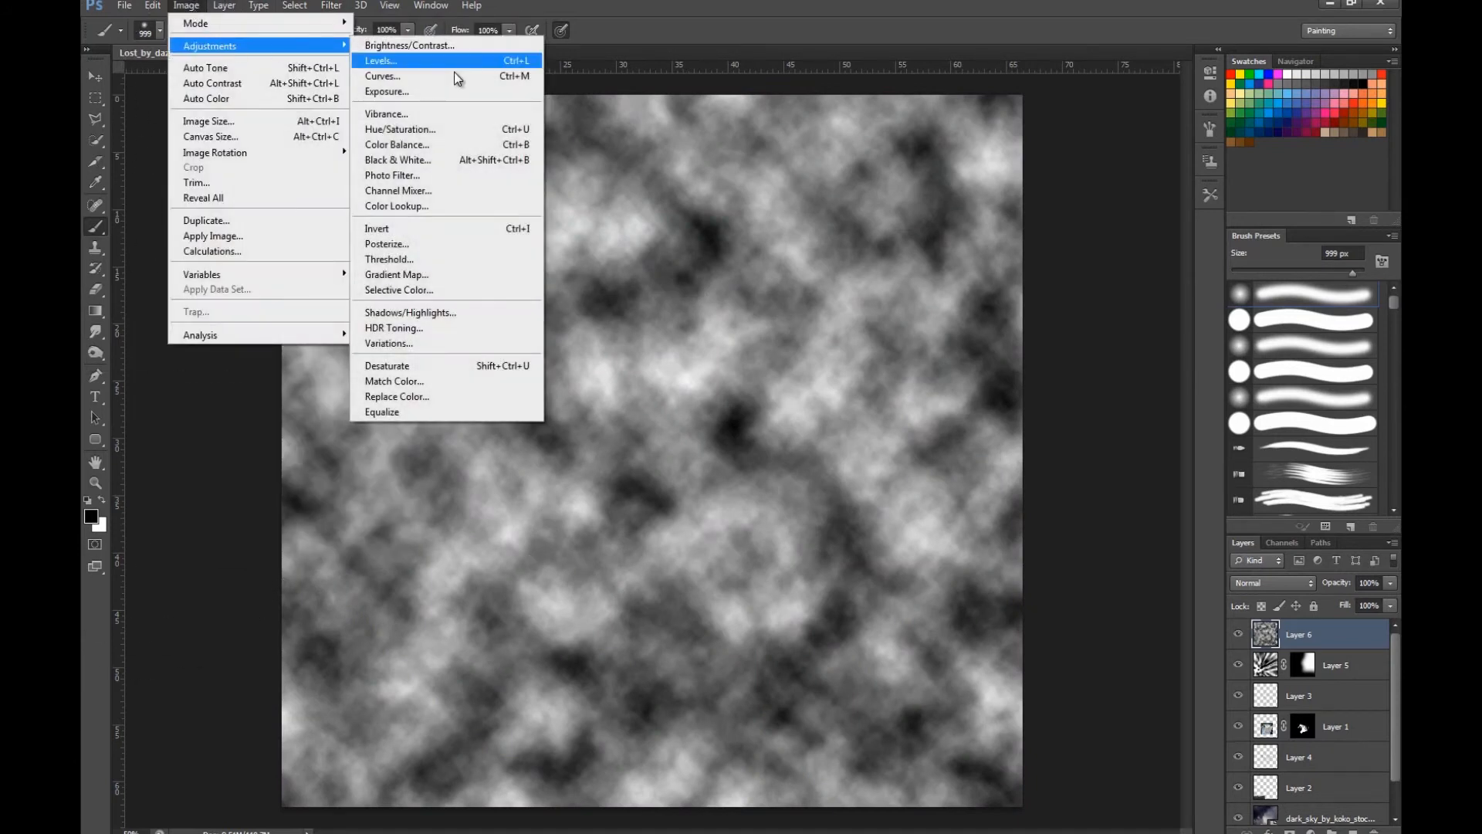
{"action": "left_click", "coordinate": [472, 257]}
{"action": "left_click", "coordinate": [850, 250]}
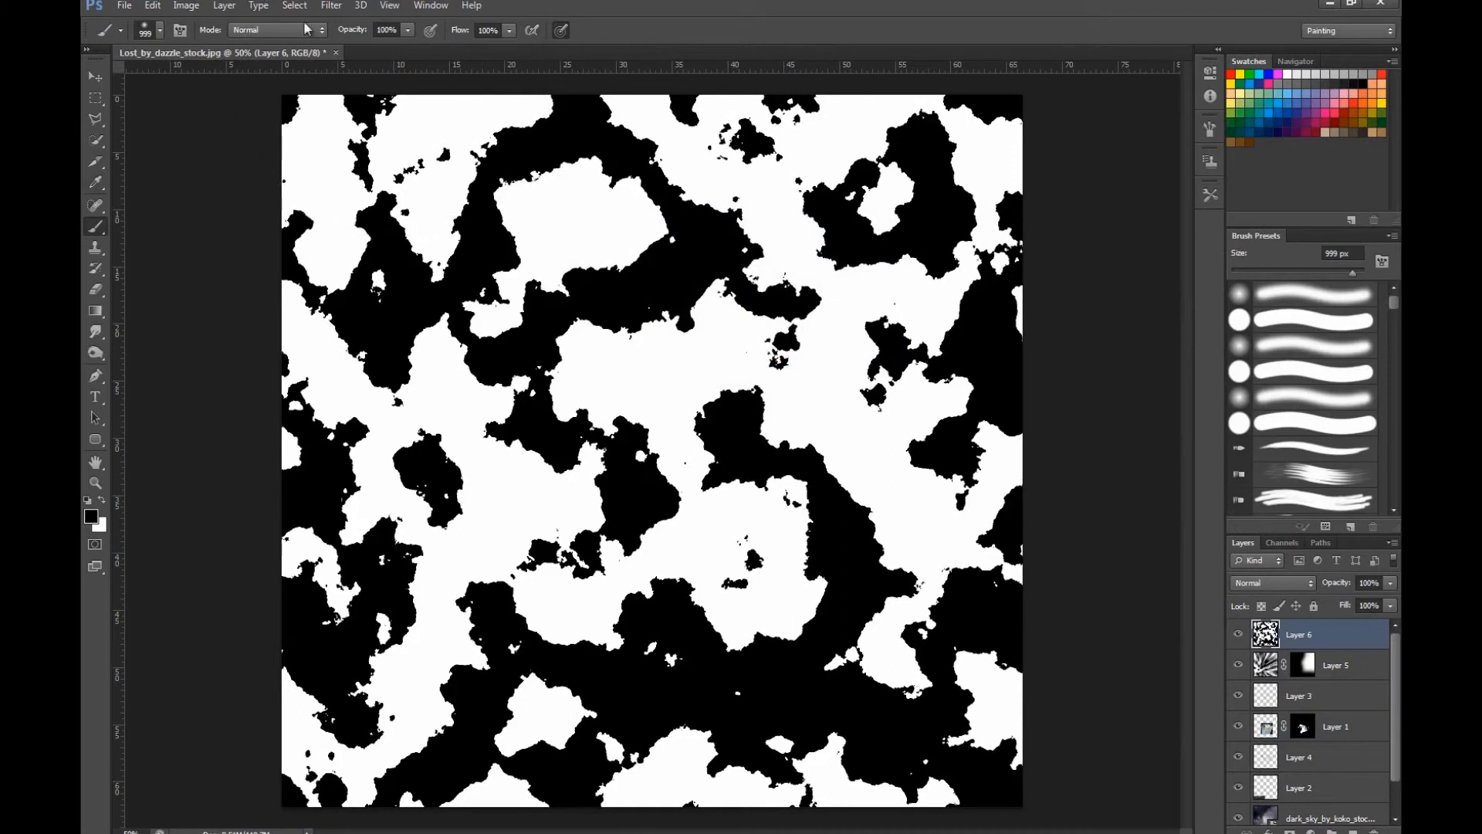
Apply a Radial Blur to Layer 6 with amount 100, Zoom method, Good quality and the blur centre in the upper-right corner.
{"action": "left_click", "coordinate": [331, 6]}
{"action": "mouse_move", "coordinate": [434, 172]}
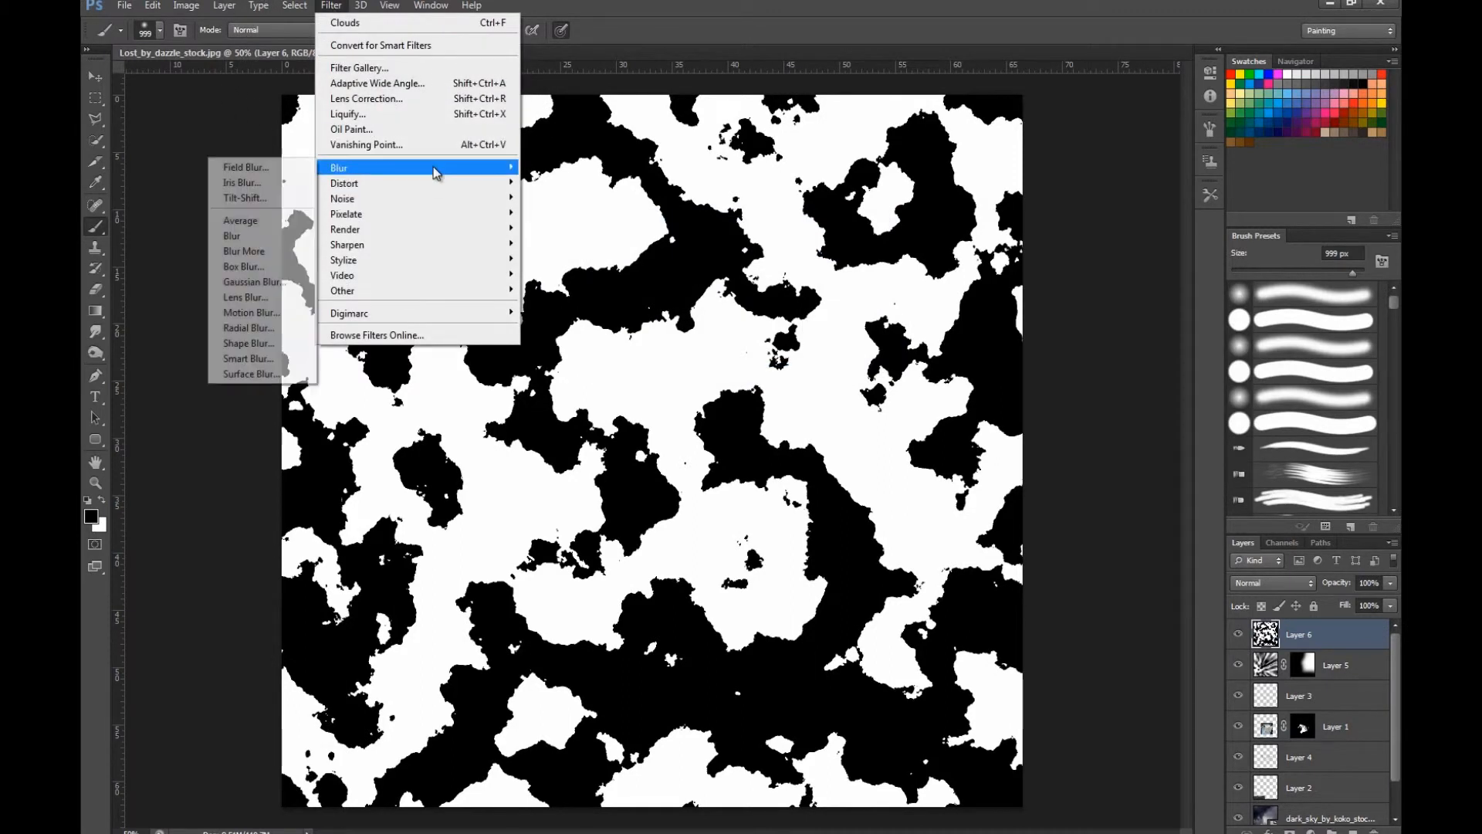
{"action": "left_click", "coordinate": [263, 328]}
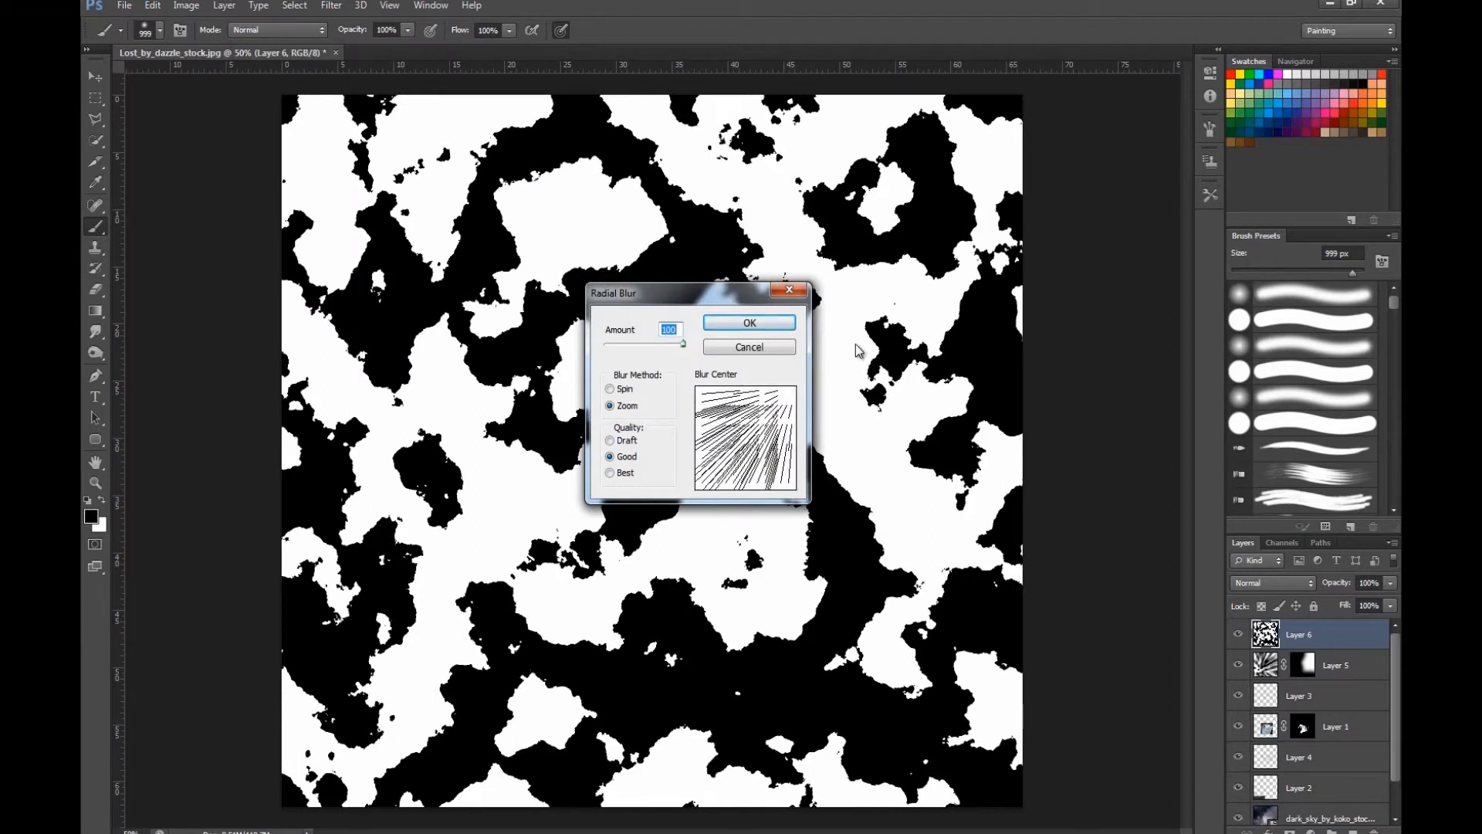
{"action": "left_click", "coordinate": [764, 321]}
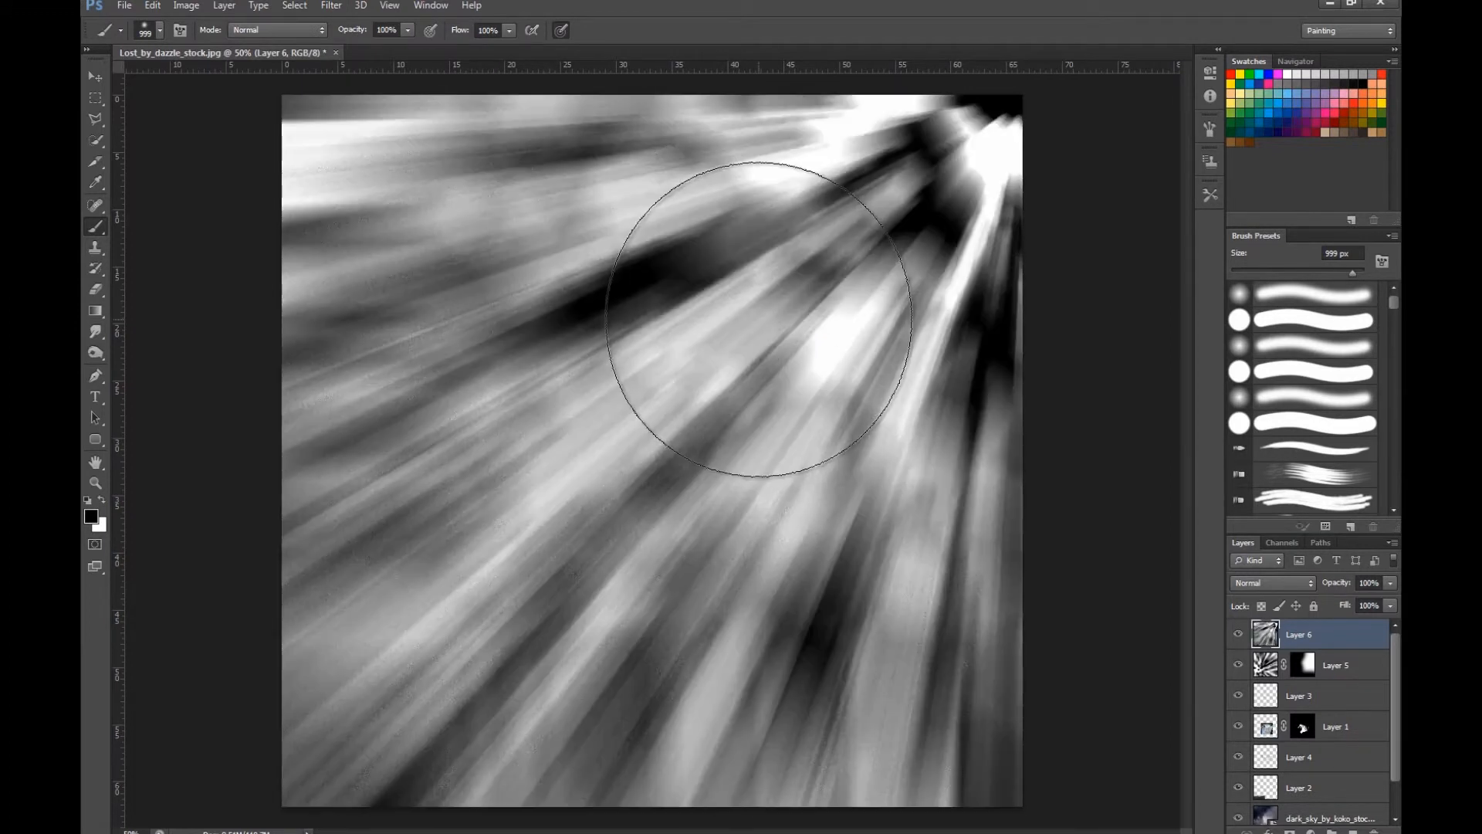
Set Layer 6's blend mode to Soft Light and its opacity to 32%.
{"action": "left_click", "coordinate": [1295, 583]}
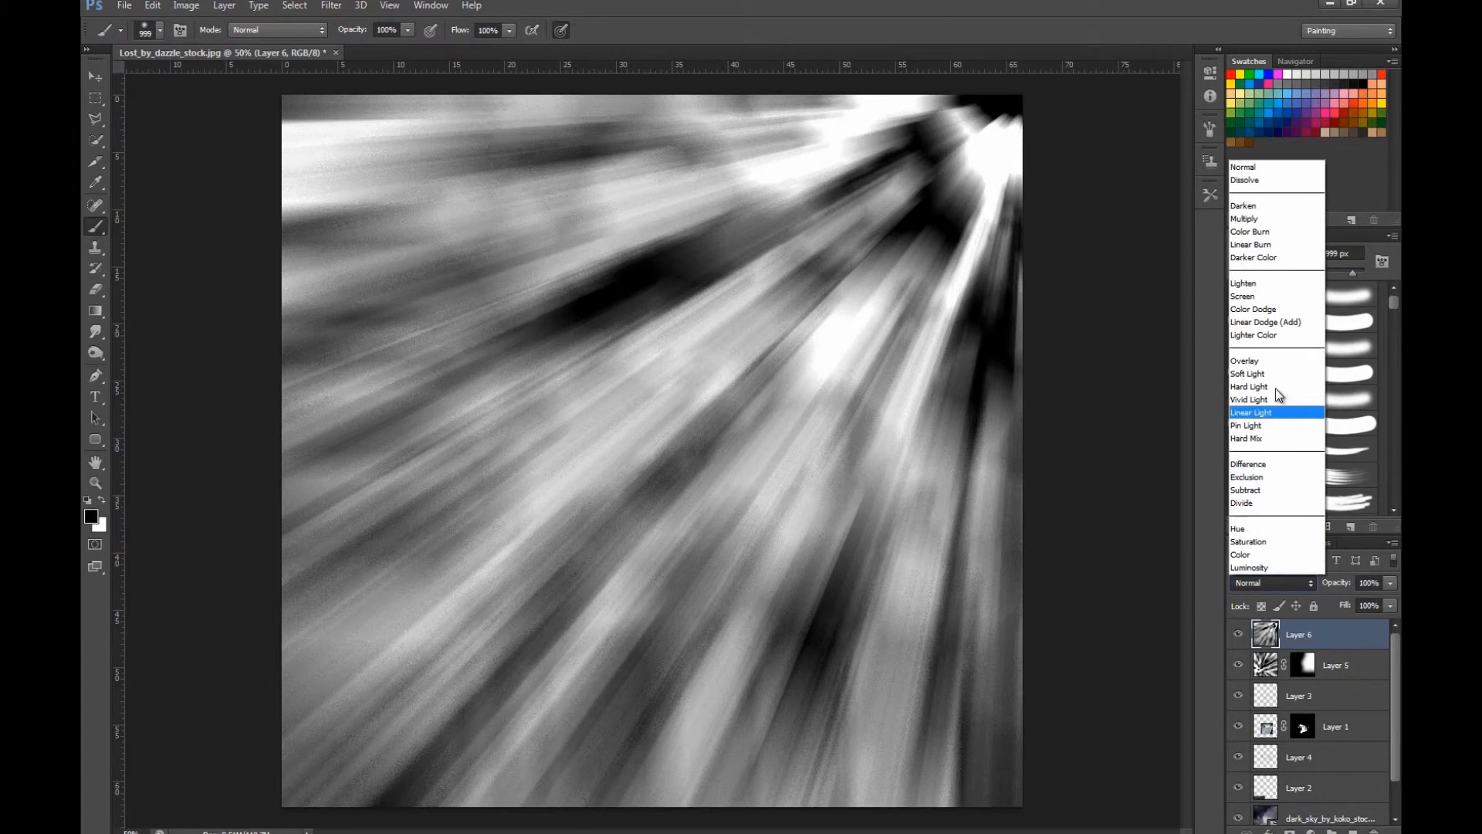
{"action": "left_click", "coordinate": [1269, 374]}
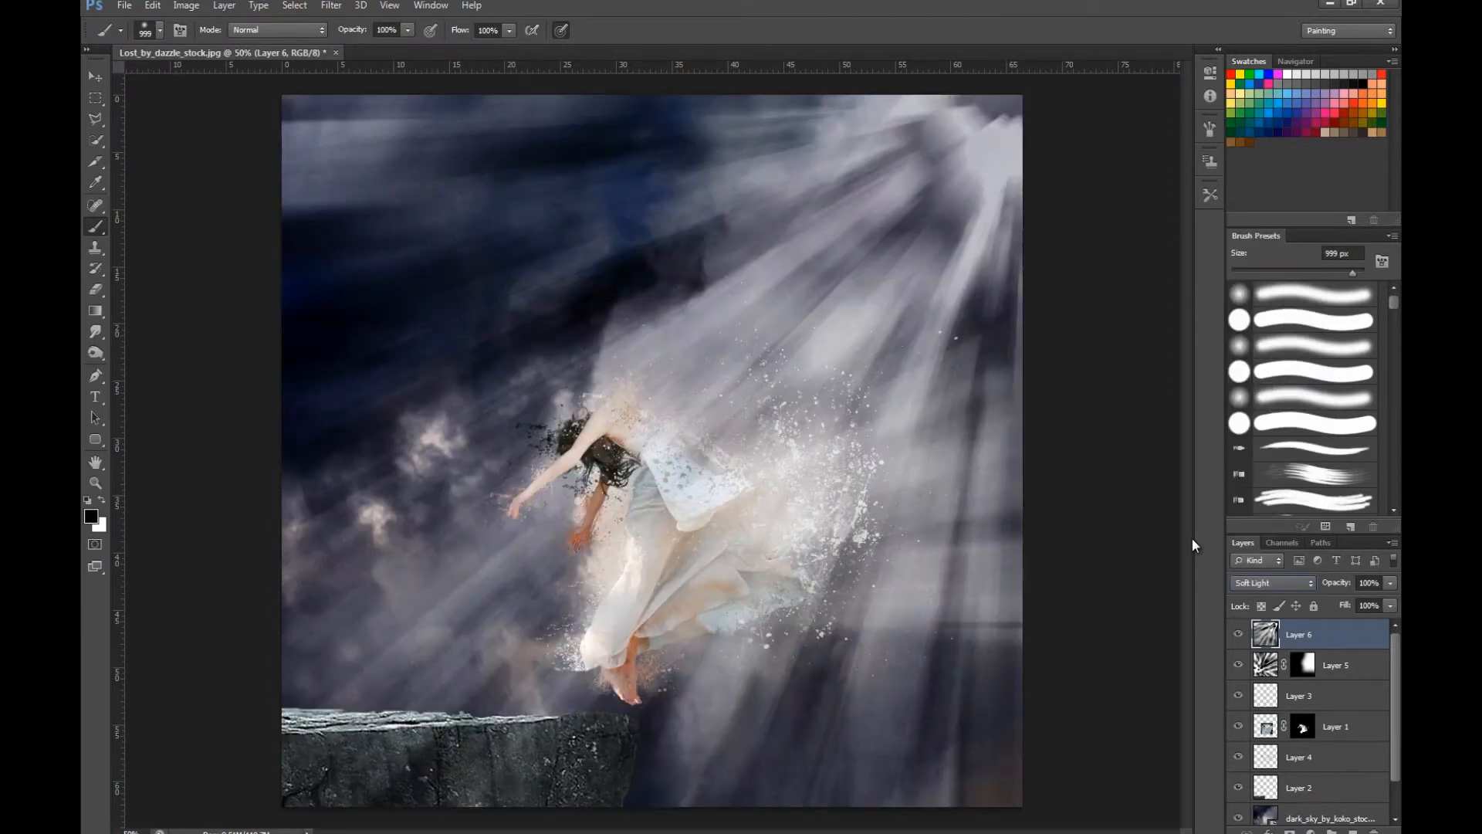
{"action": "left_click_drag", "start_coordinate": [1390, 587], "coordinate": [1337, 608]}
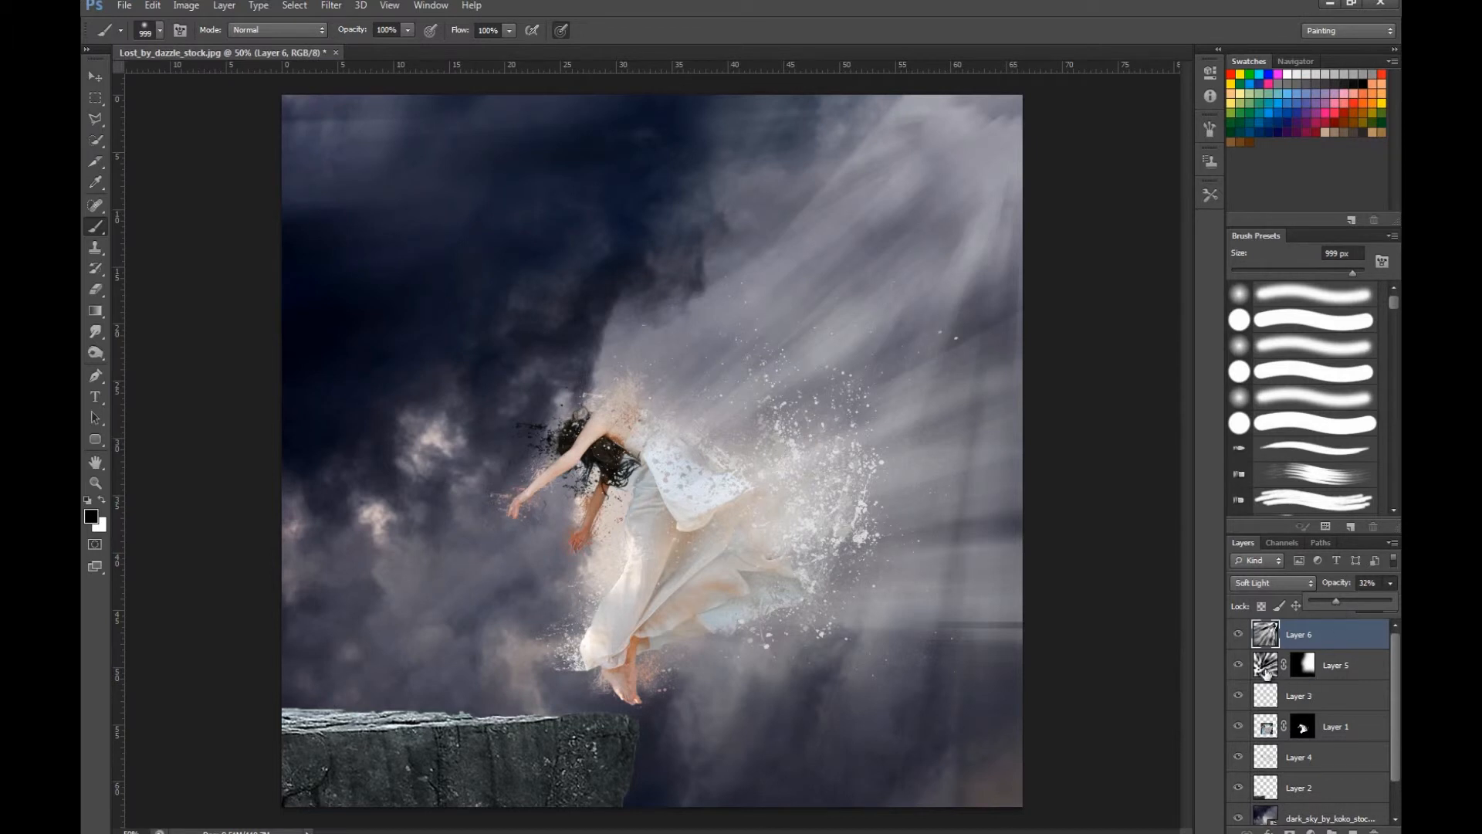
Lower Layer 5's opacity to 18% and set its blend mode to Soft Light.
{"action": "left_click", "coordinate": [1331, 667]}
{"action": "left_click_drag", "start_coordinate": [1349, 595], "coordinate": [1308, 587]}
{"action": "left_click", "coordinate": [1308, 587]}
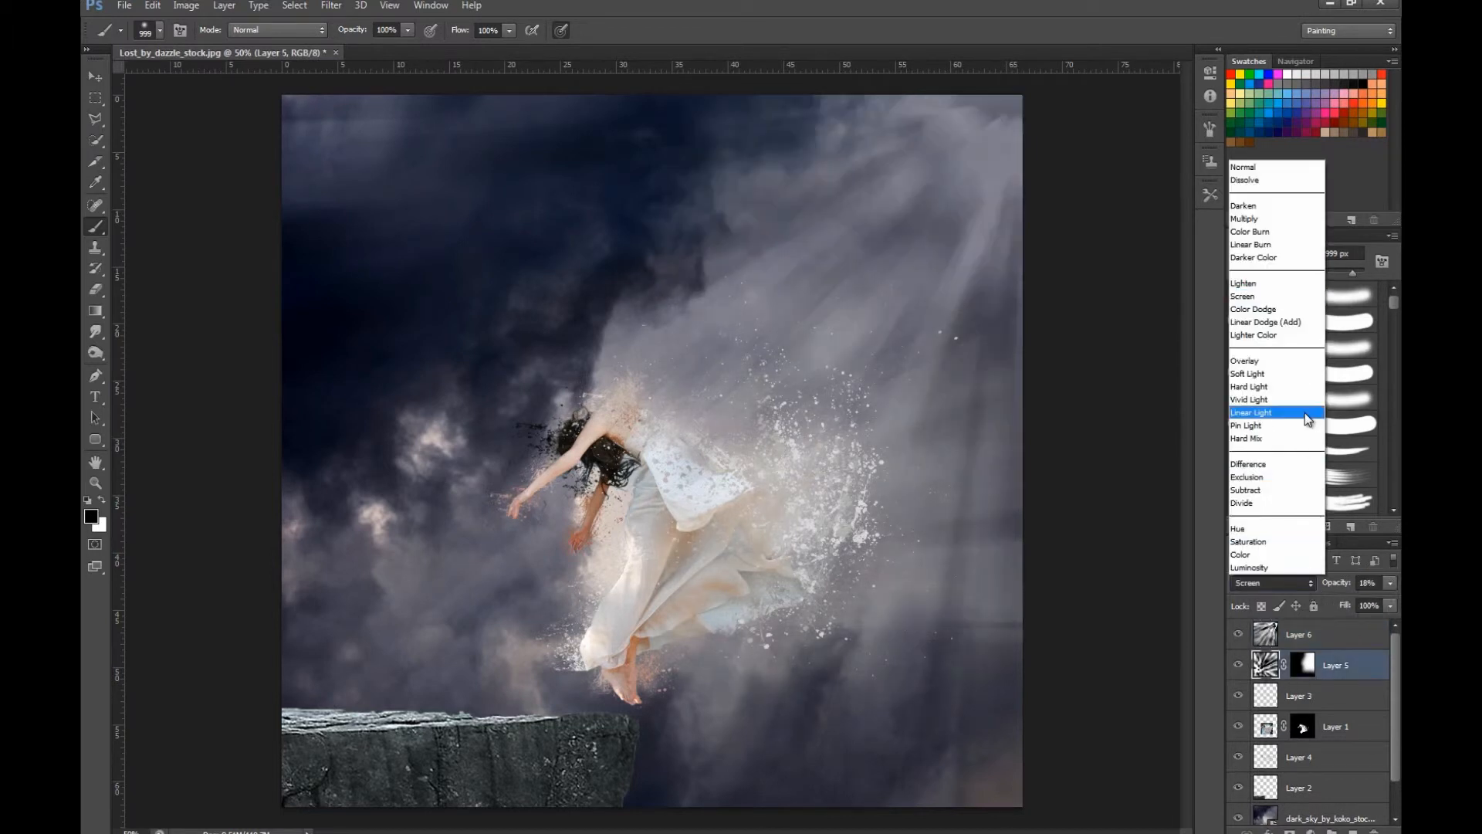
{"action": "left_click", "coordinate": [1297, 378]}
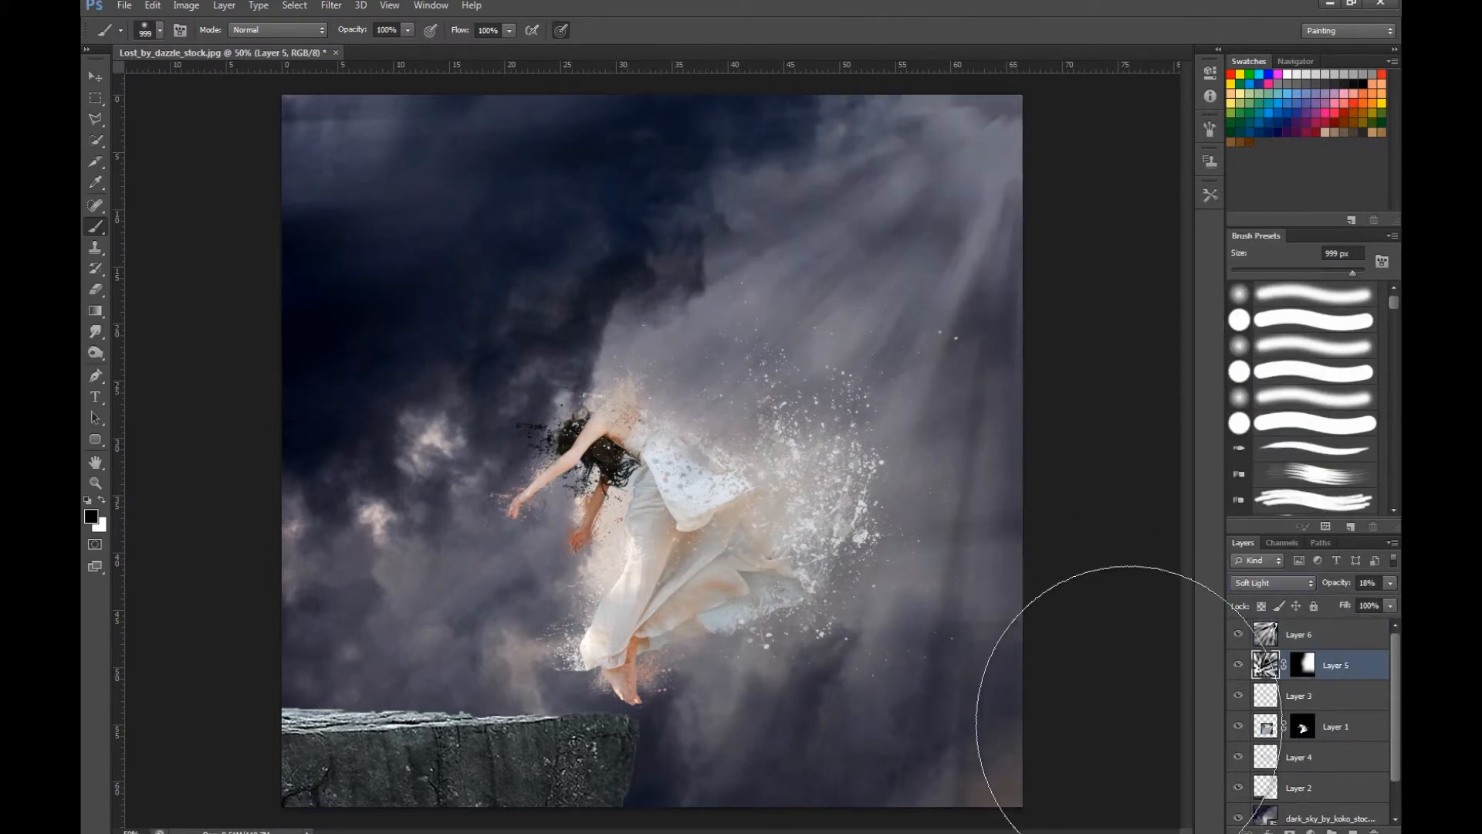
Apply a Hue/Saturation adjustment to Layer 6 with the hue at +71.
{"action": "left_click", "coordinate": [1306, 634]}
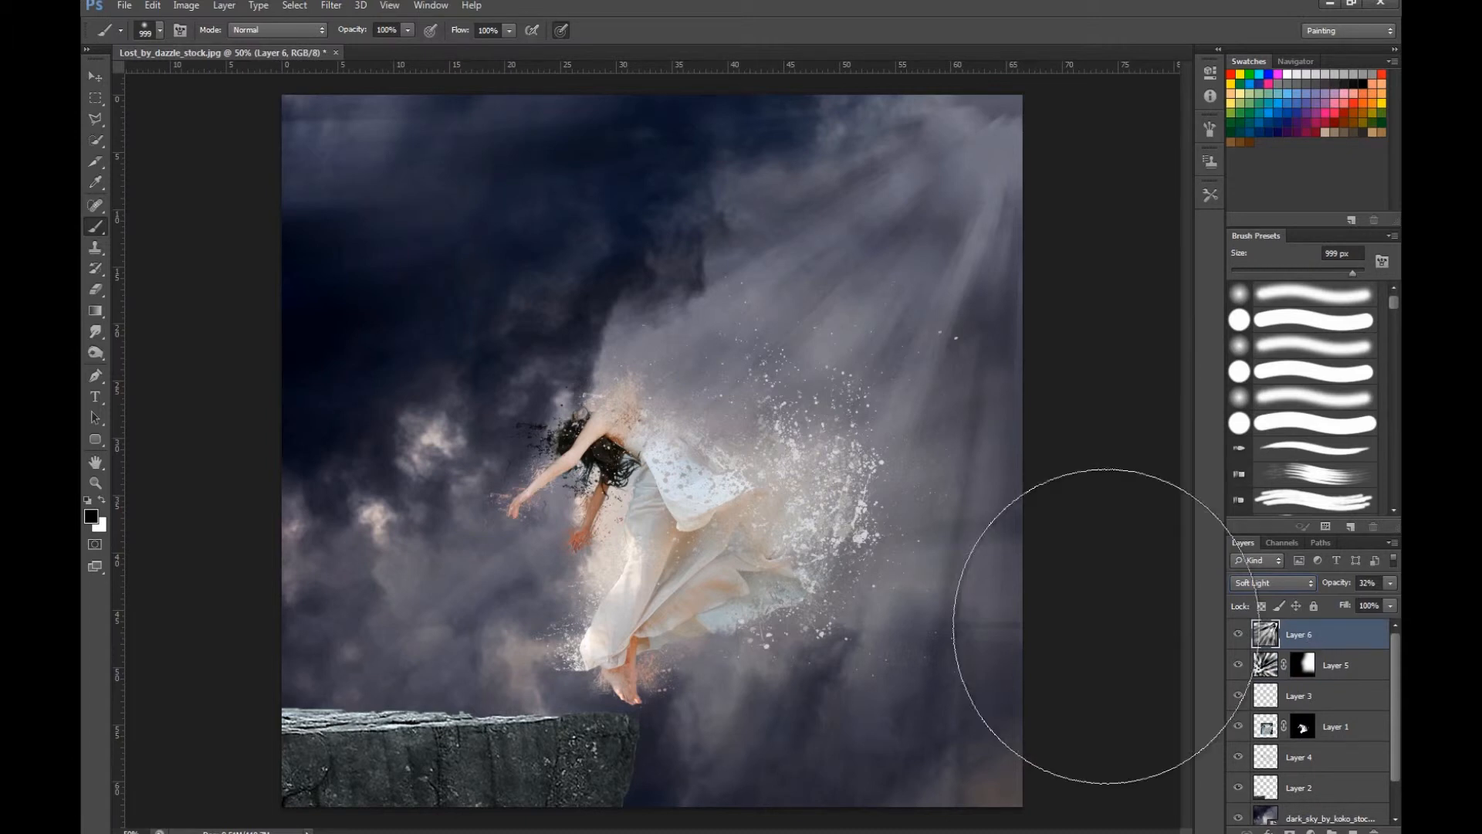
{"action": "left_click", "coordinate": [258, 6]}
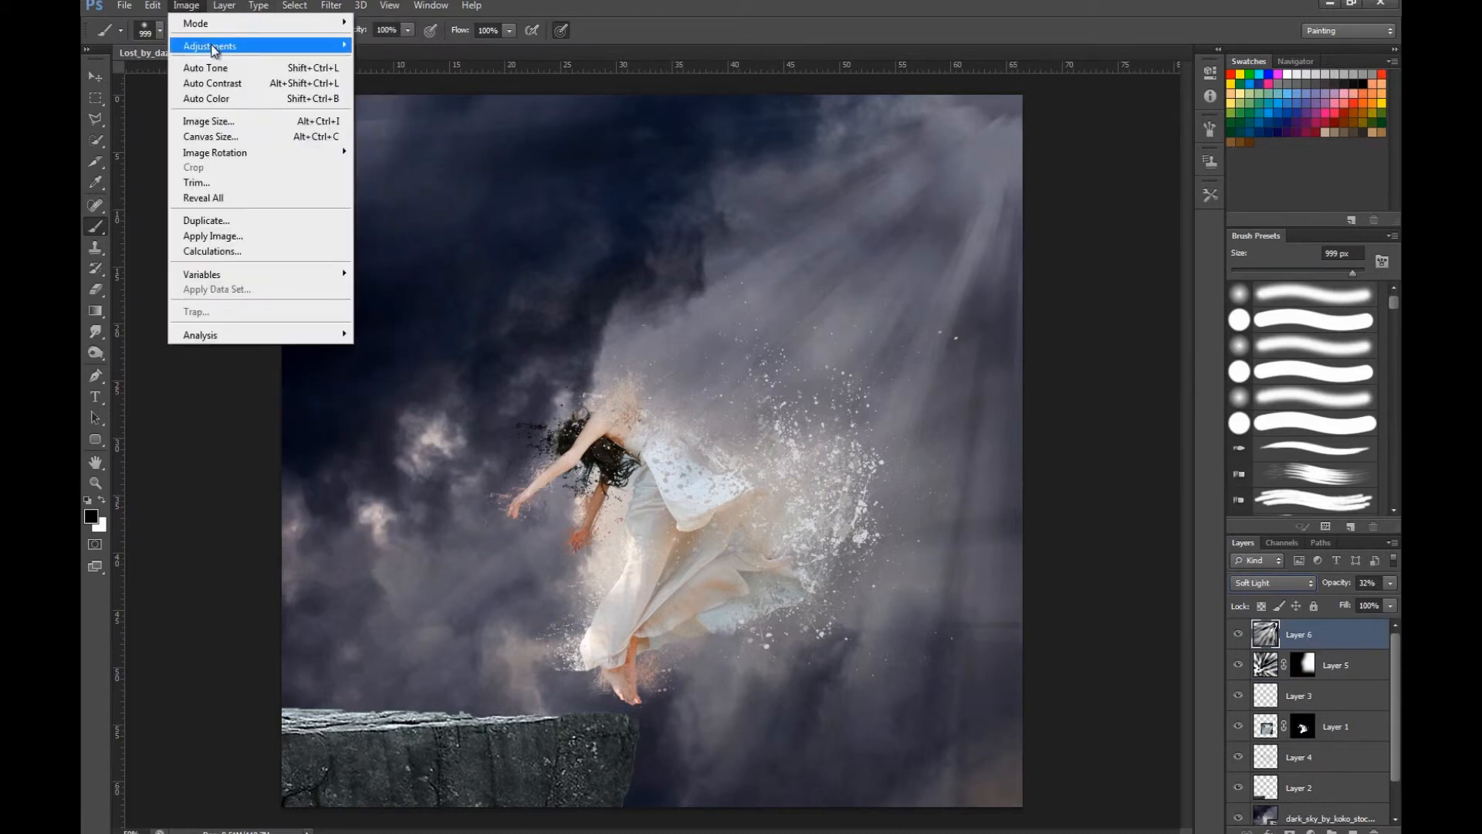
{"action": "mouse_move", "coordinate": [214, 48]}
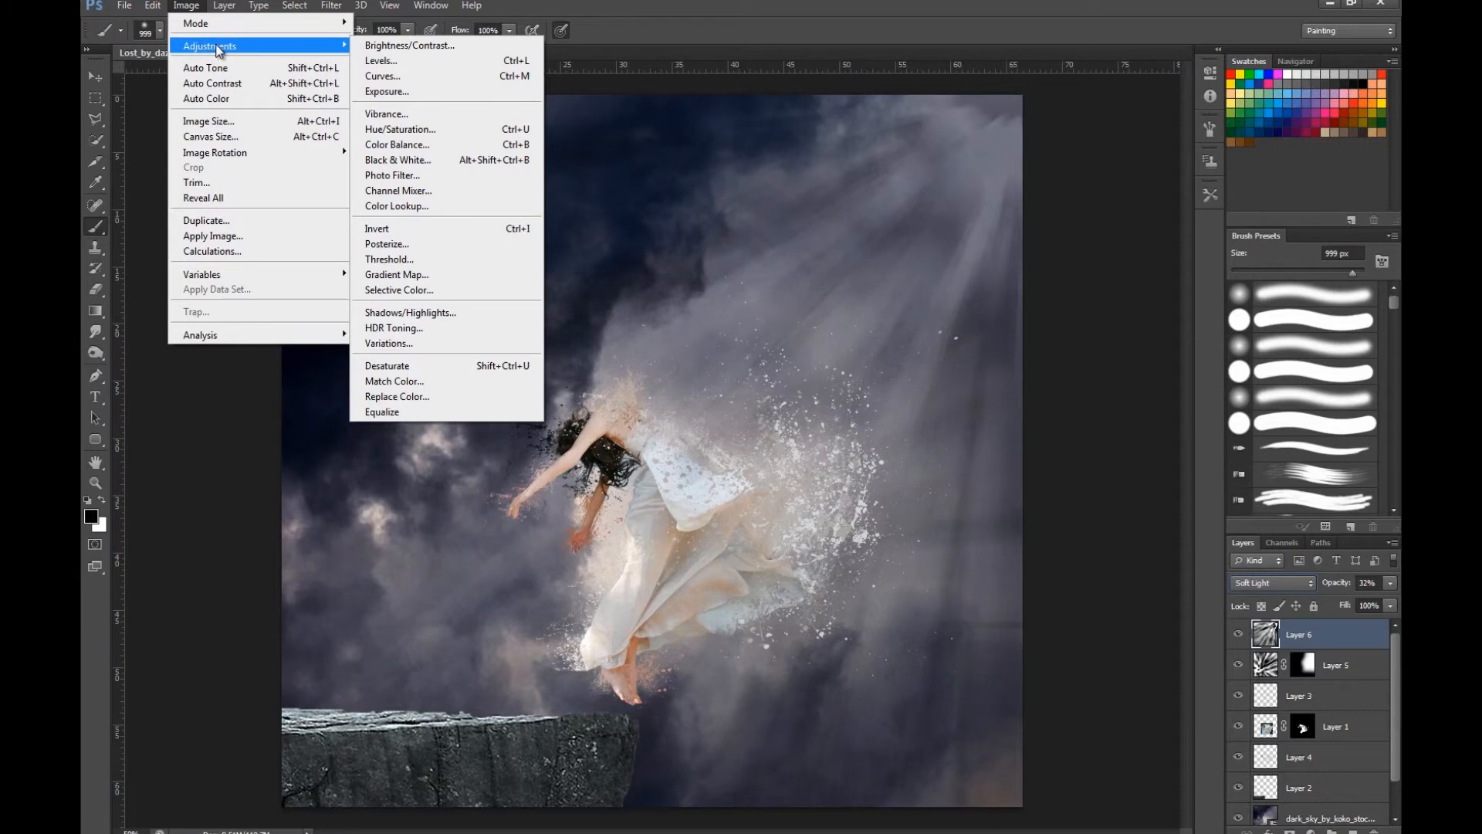
{"action": "left_click", "coordinate": [489, 131]}
{"action": "left_click_drag", "start_coordinate": [798, 245], "coordinate": [840, 246]}
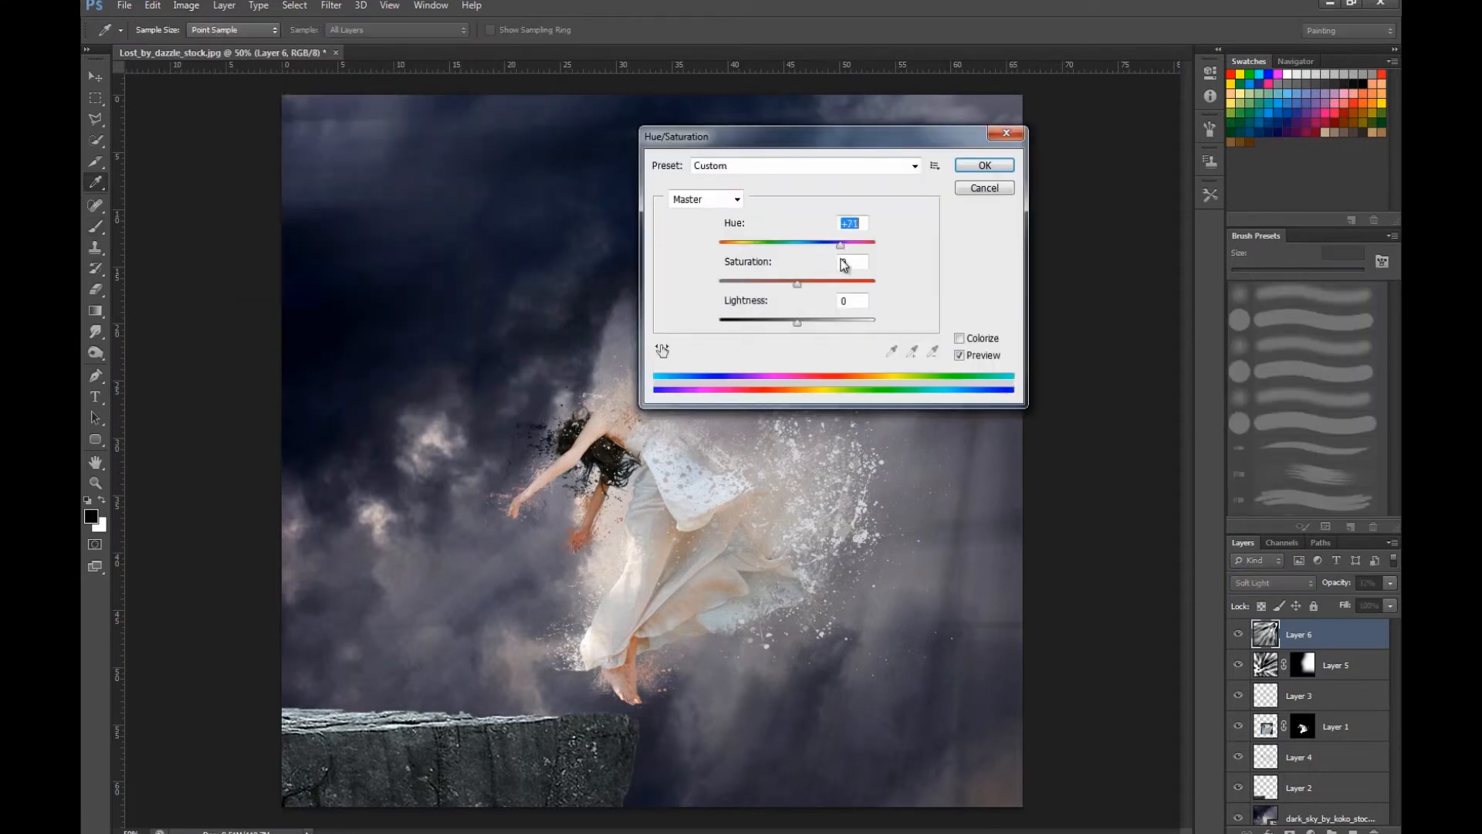
{"action": "left_click", "coordinate": [985, 165]}
{"action": "key", "text": "b"}
Add a Color Overlay layer style to Layer 6 in Normal mode at 100% opacity, using olive green #738308.
{"action": "left_click", "coordinate": [224, 5]}
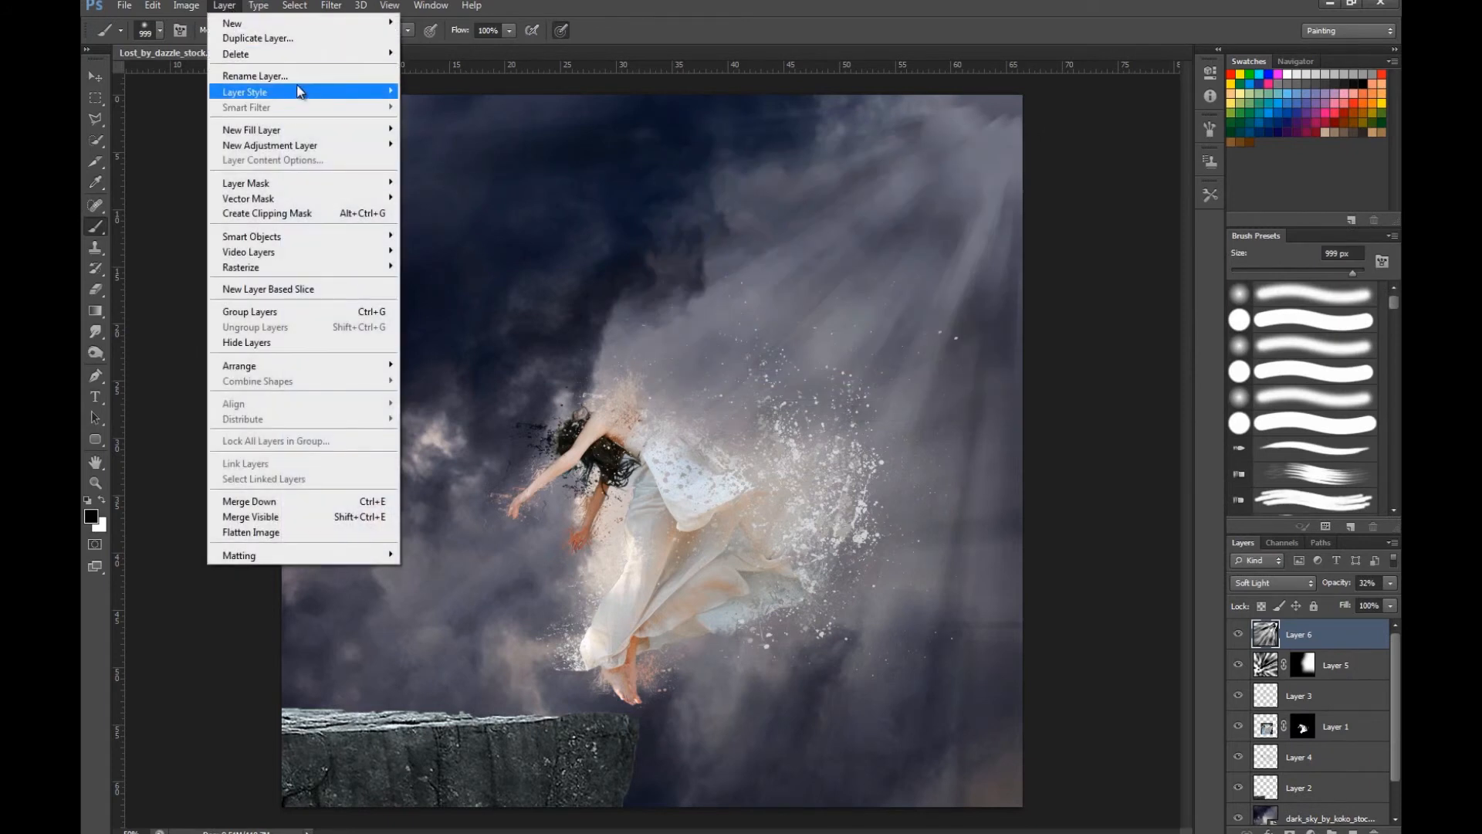
{"action": "mouse_move", "coordinate": [293, 91]}
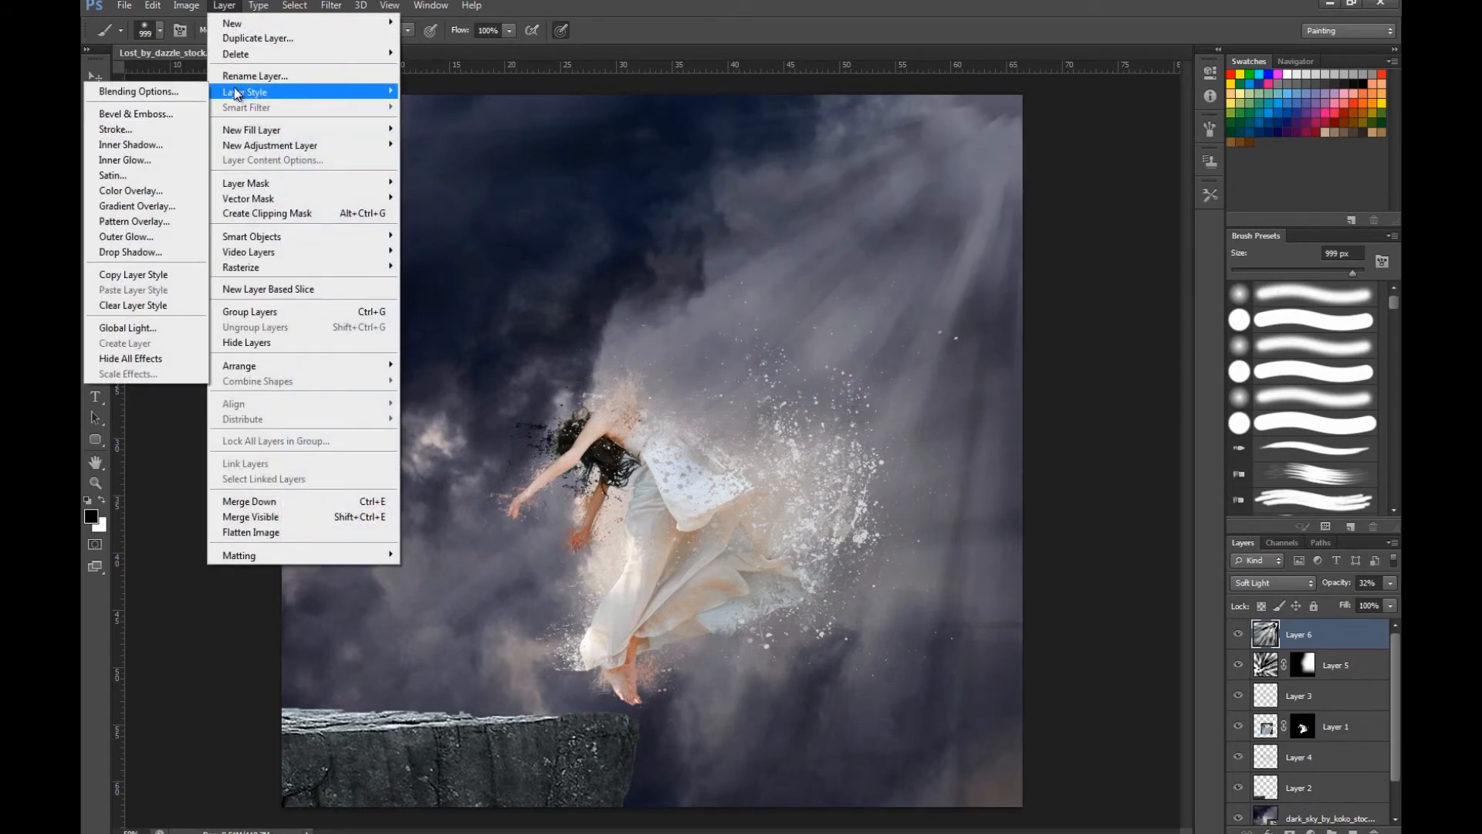
{"action": "left_click", "coordinate": [151, 191]}
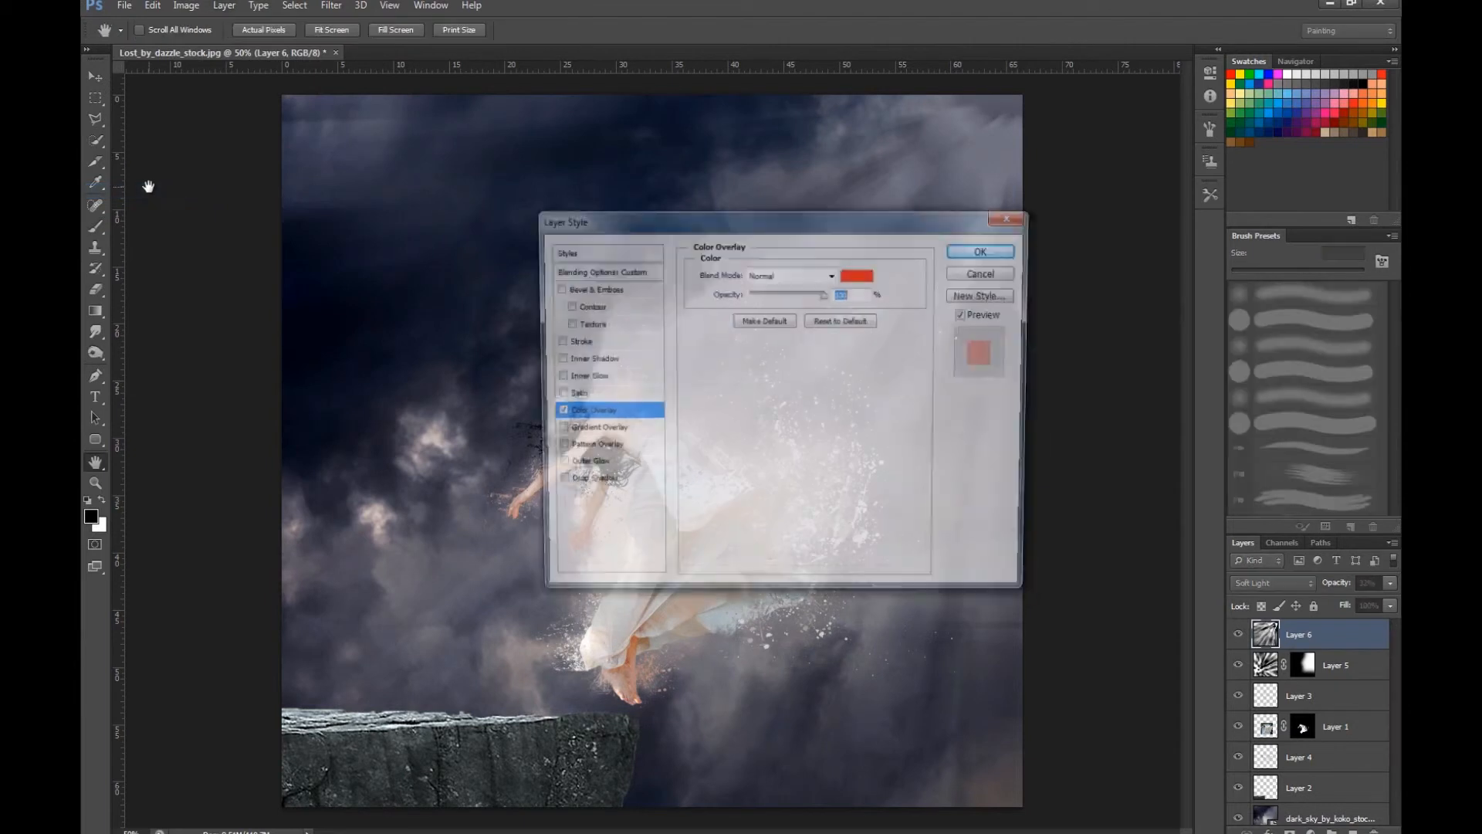
{"action": "left_click_drag", "start_coordinate": [755, 238], "coordinate": [1206, 184]}
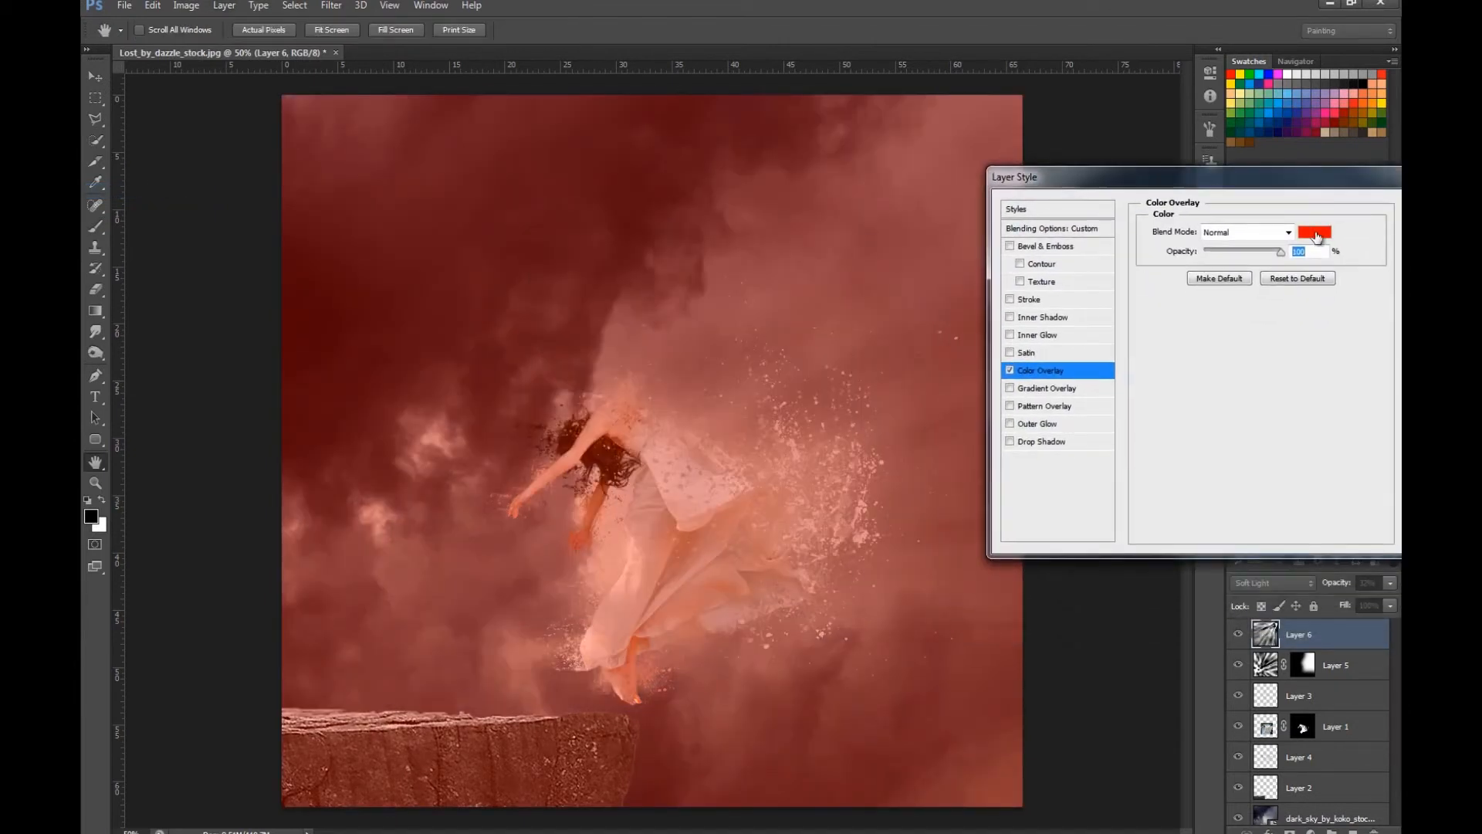
{"action": "left_click", "coordinate": [1315, 232]}
{"action": "left_click_drag", "start_coordinate": [373, 329], "coordinate": [375, 317]}
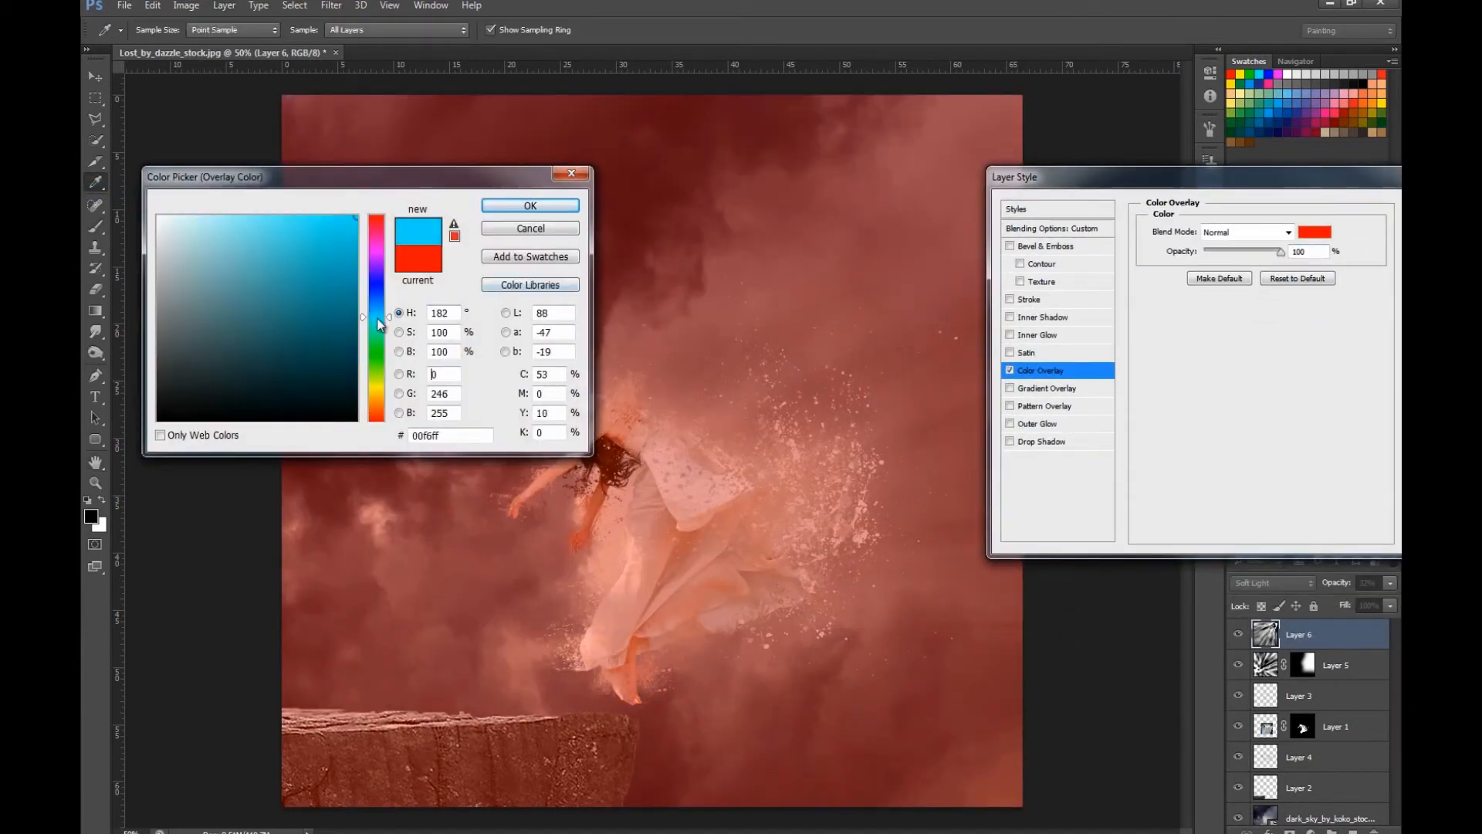
{"action": "left_click_drag", "start_coordinate": [317, 273], "coordinate": [283, 304]}
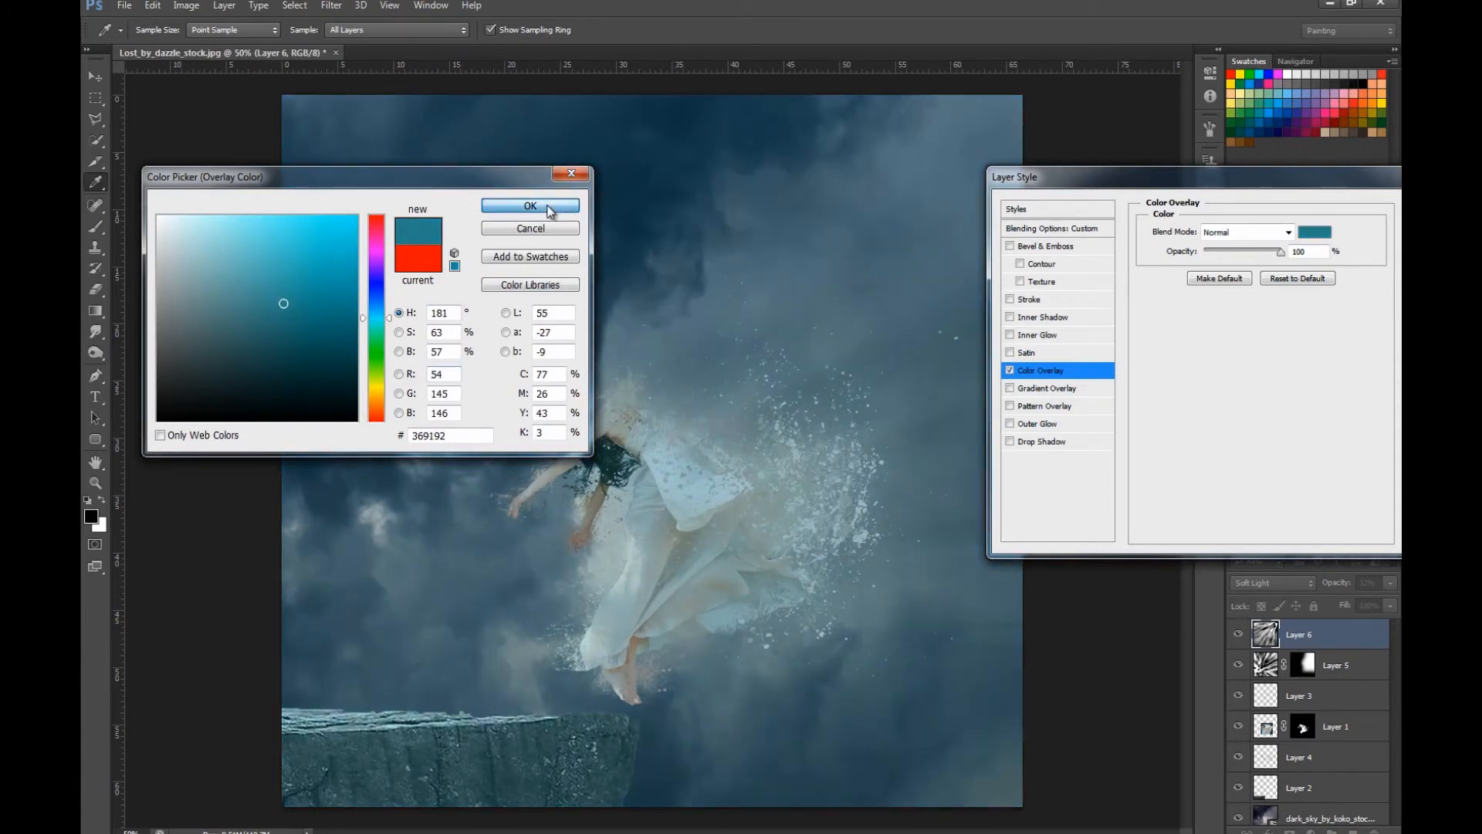
{"action": "mouse_move", "coordinate": [381, 317]}
{"action": "left_mouse_down"}
{"action": "mouse_move", "coordinate": [384, 241]}
{"action": "mouse_move", "coordinate": [360, 356]}
{"action": "mouse_move", "coordinate": [377, 383]}
{"action": "mouse_move", "coordinate": [318, 308]}
{"action": "mouse_move", "coordinate": [346, 316]}
{"action": "left_mouse_up"}
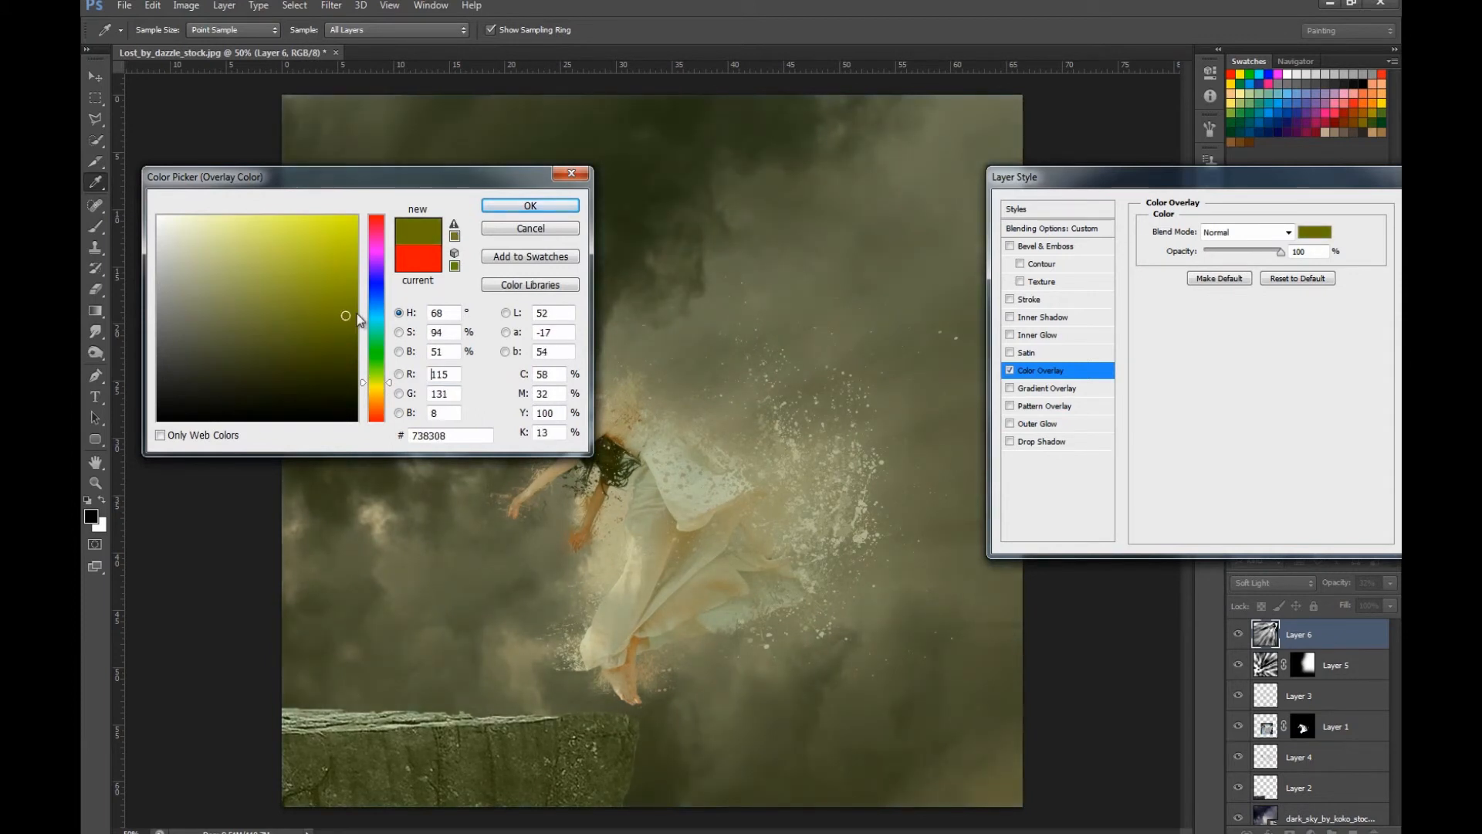
{"action": "left_click", "coordinate": [524, 207]}
{"action": "left_click_drag", "start_coordinate": [1184, 182], "coordinate": [783, 176]}
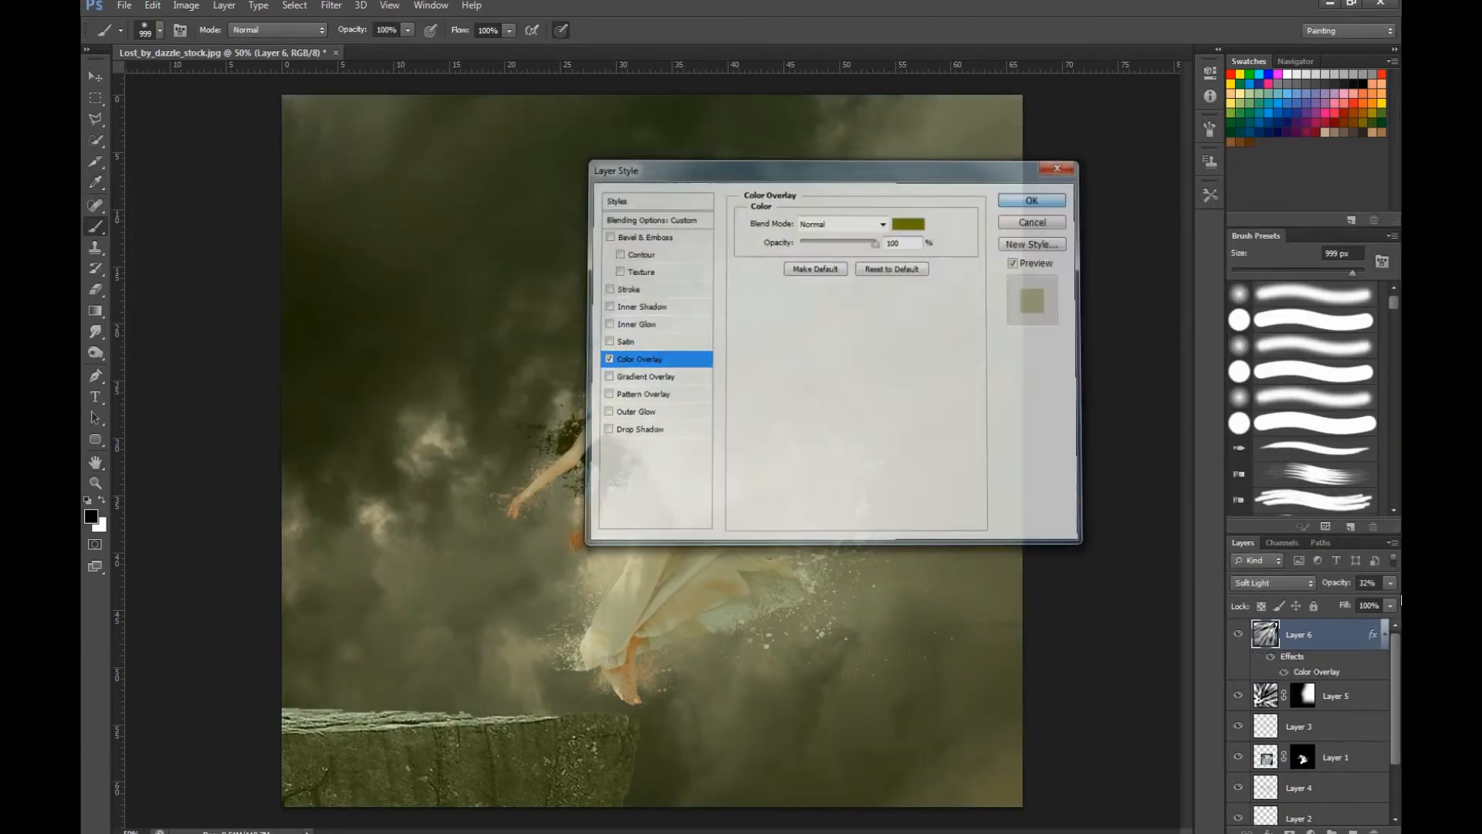
{"action": "key", "text": "Return"}
Lower Layer 6's opacity to 17% and toggle its Color Overlay effect off and on to compare the tint.
{"action": "left_click", "coordinate": [1390, 583]}
{"action": "left_click_drag", "start_coordinate": [1336, 608], "coordinate": [1331, 609]}
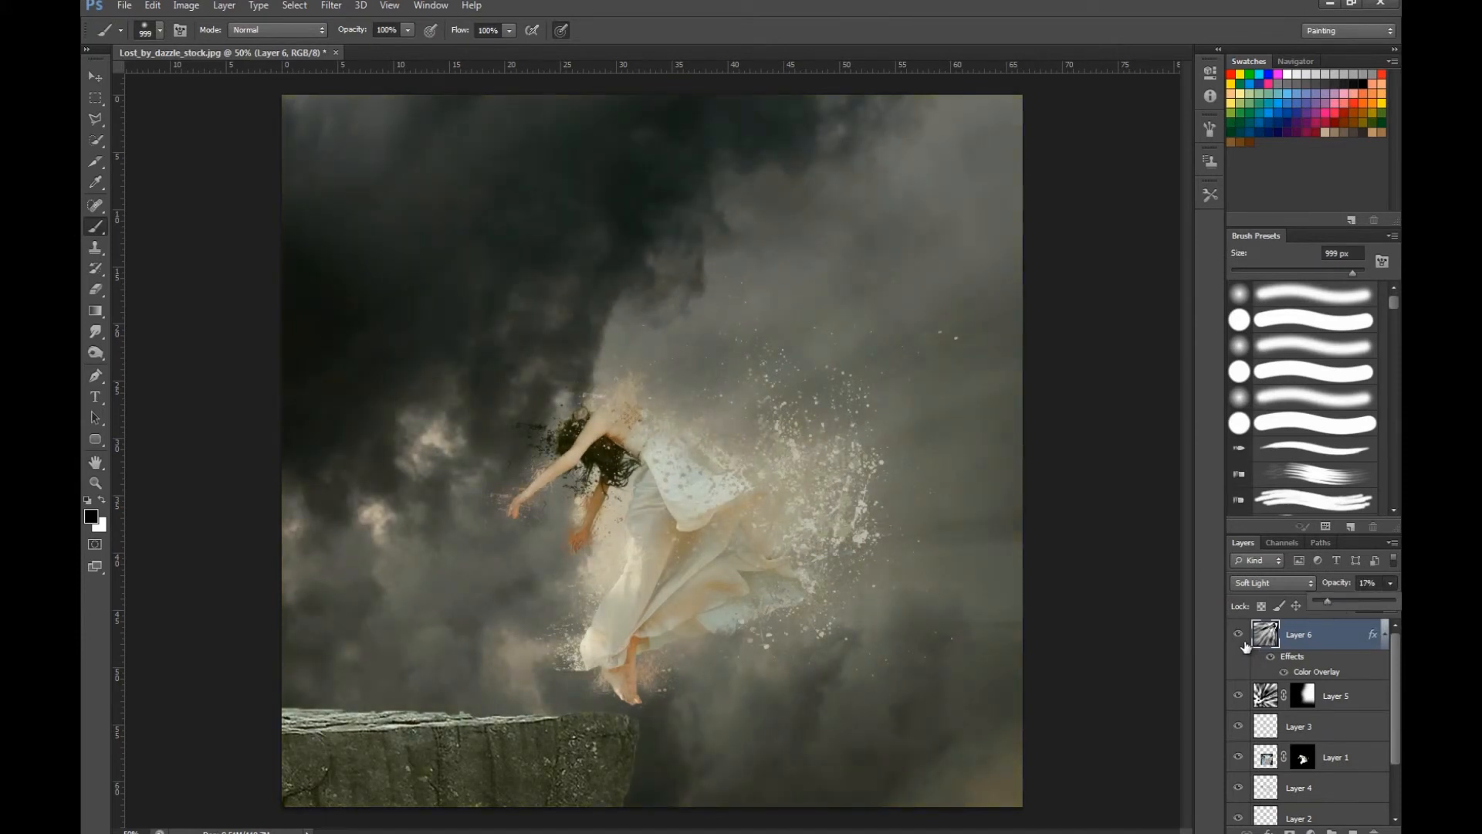
{"action": "left_click", "coordinate": [1286, 678]}
{"action": "left_click", "coordinate": [1284, 674]}
{"action": "left_click", "coordinate": [1284, 674]}
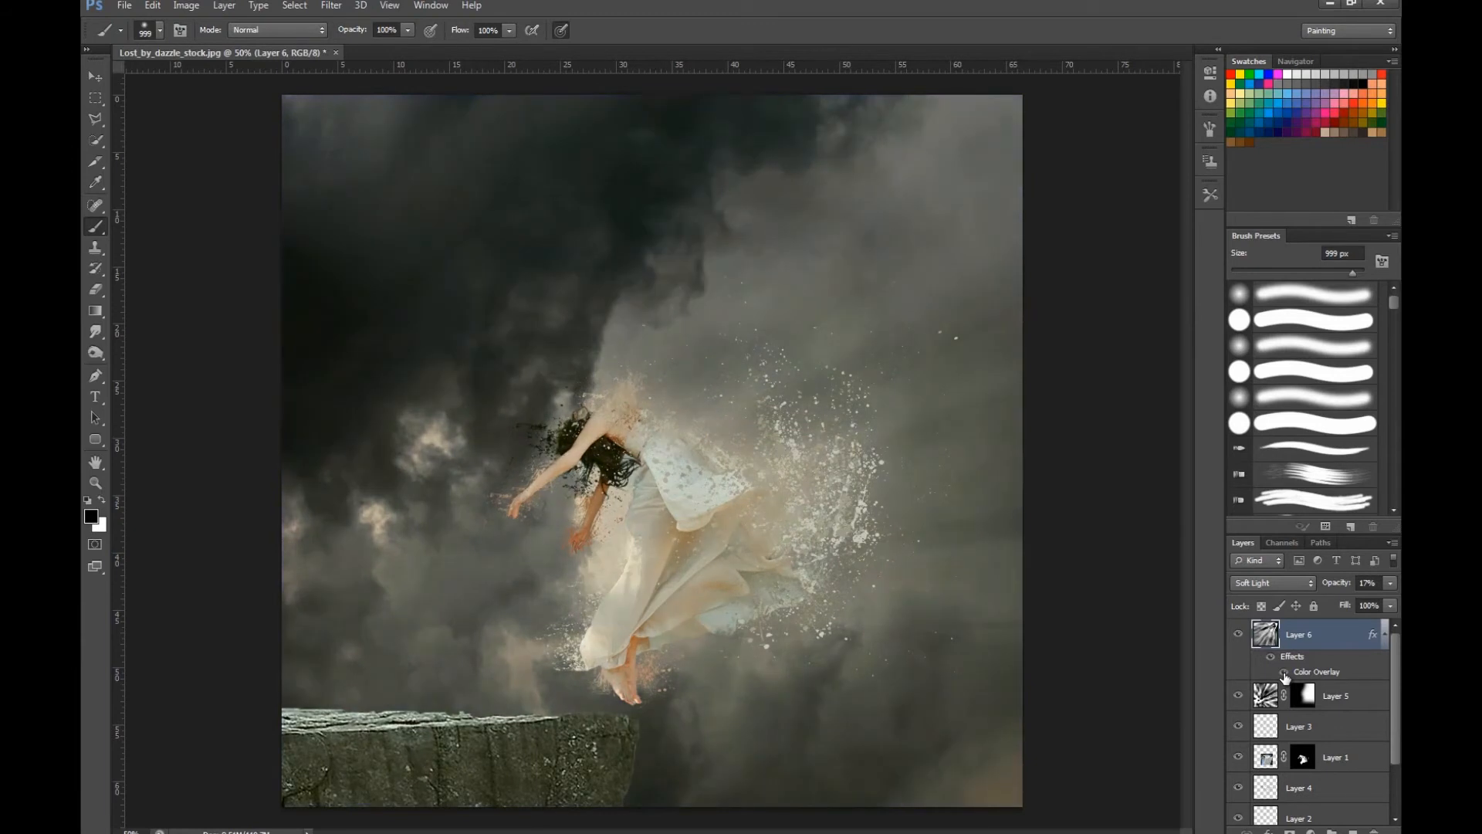
Reduce the Color Overlay's opacity to 33% and set Layer 6's opacity to 34%.
{"action": "double_click", "coordinate": [1312, 671]}
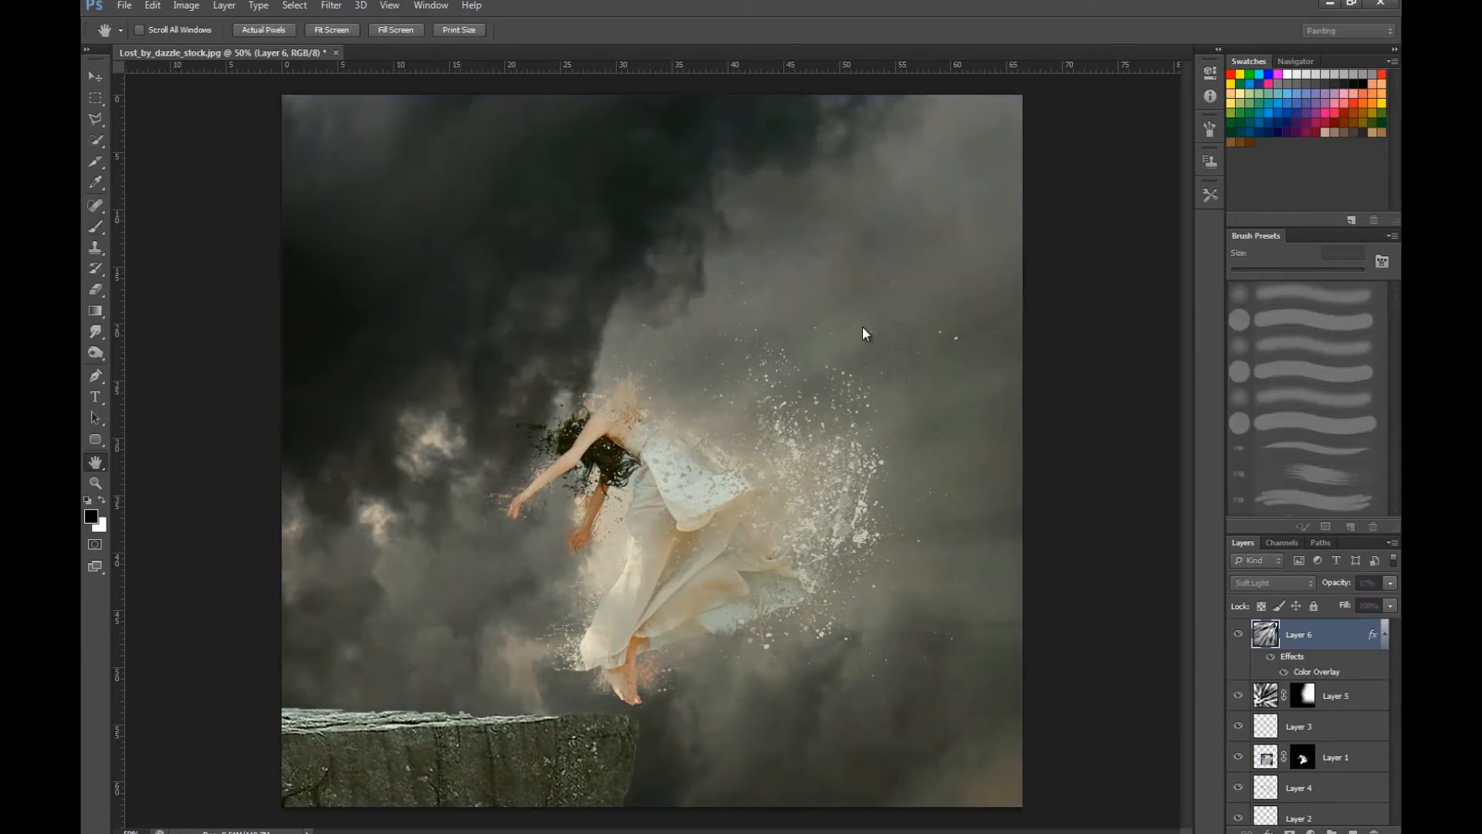
{"action": "left_click_drag", "start_coordinate": [876, 241], "coordinate": [826, 244]}
{"action": "left_click", "coordinate": [1038, 196]}
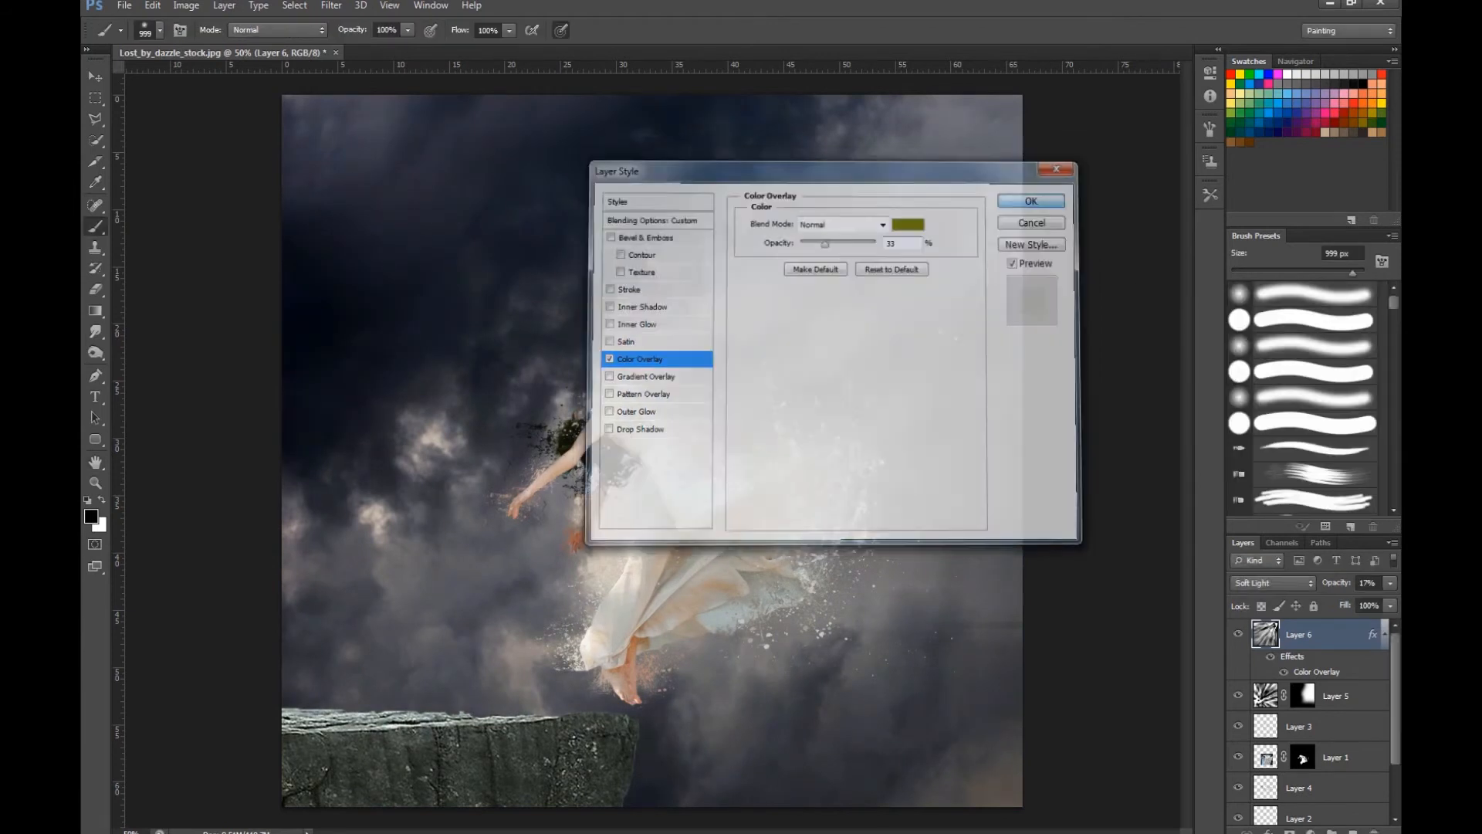
{"action": "left_click", "coordinate": [1390, 583]}
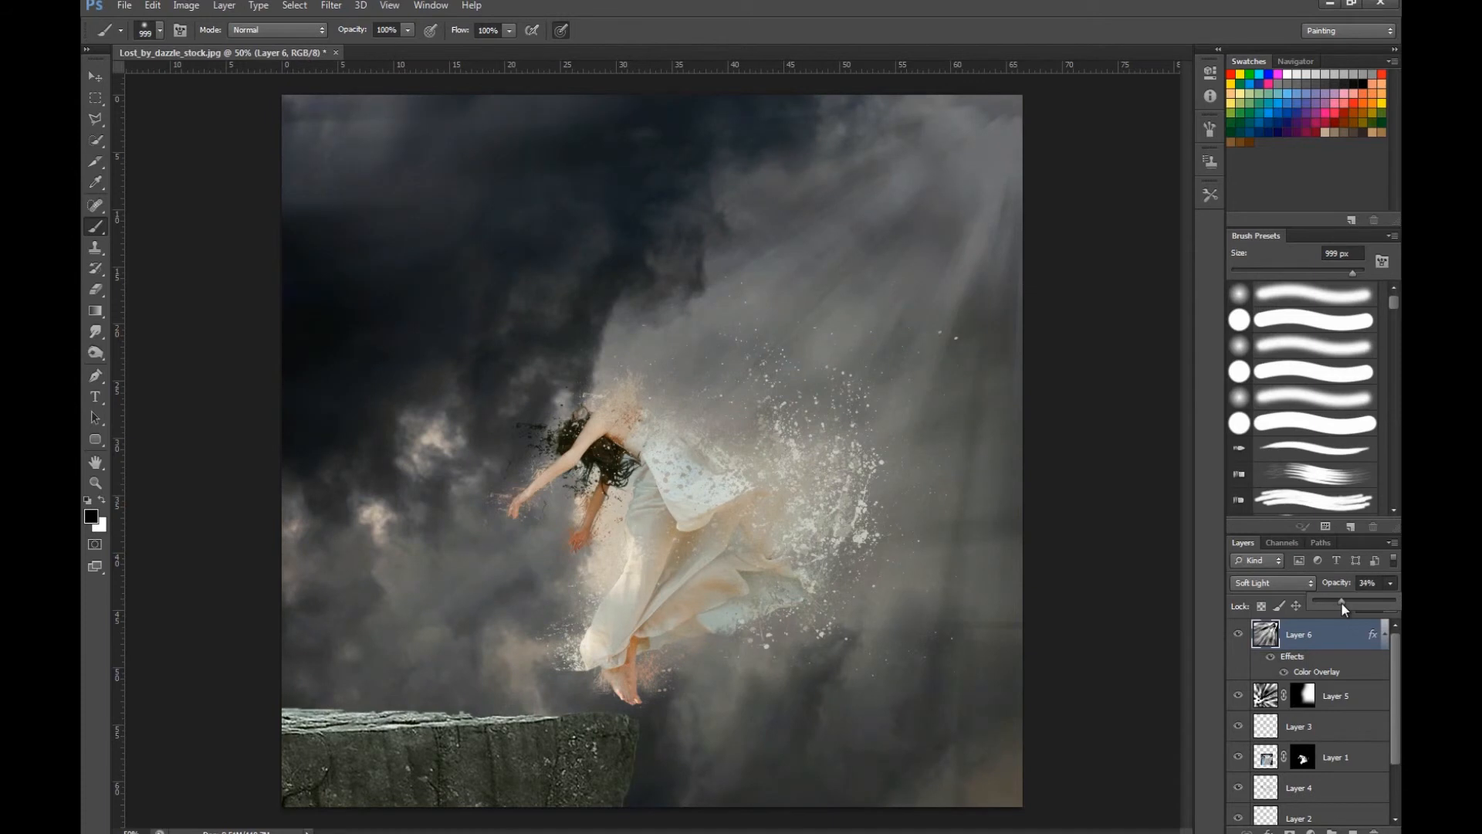
{"action": "left_click", "coordinate": [1391, 582]}
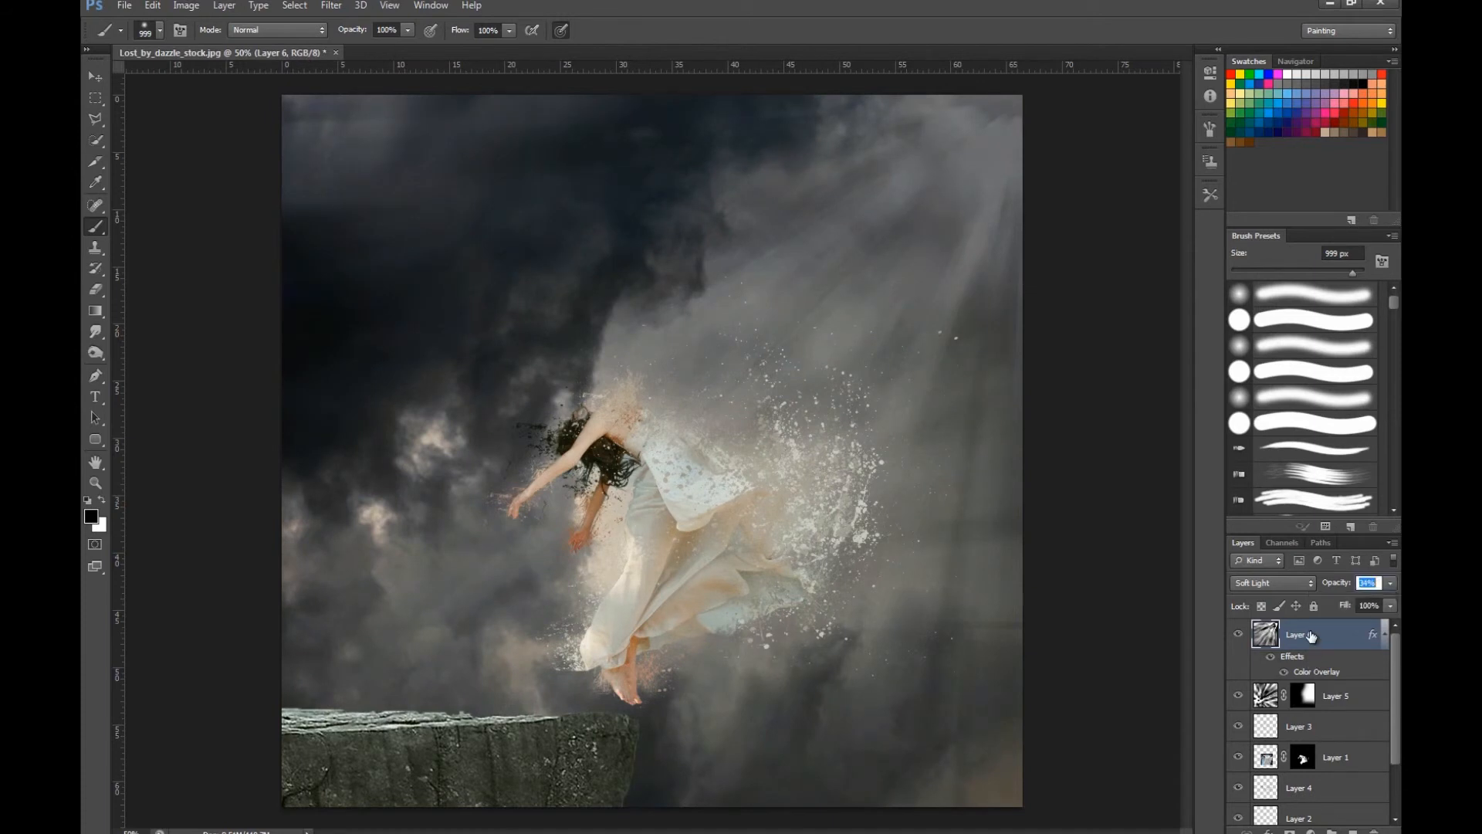
Add a Curves adjustment layer above Layer 6 and darken the RGB midtones with a point at input 133, output 87.
{"action": "left_click", "coordinate": [1312, 831]}
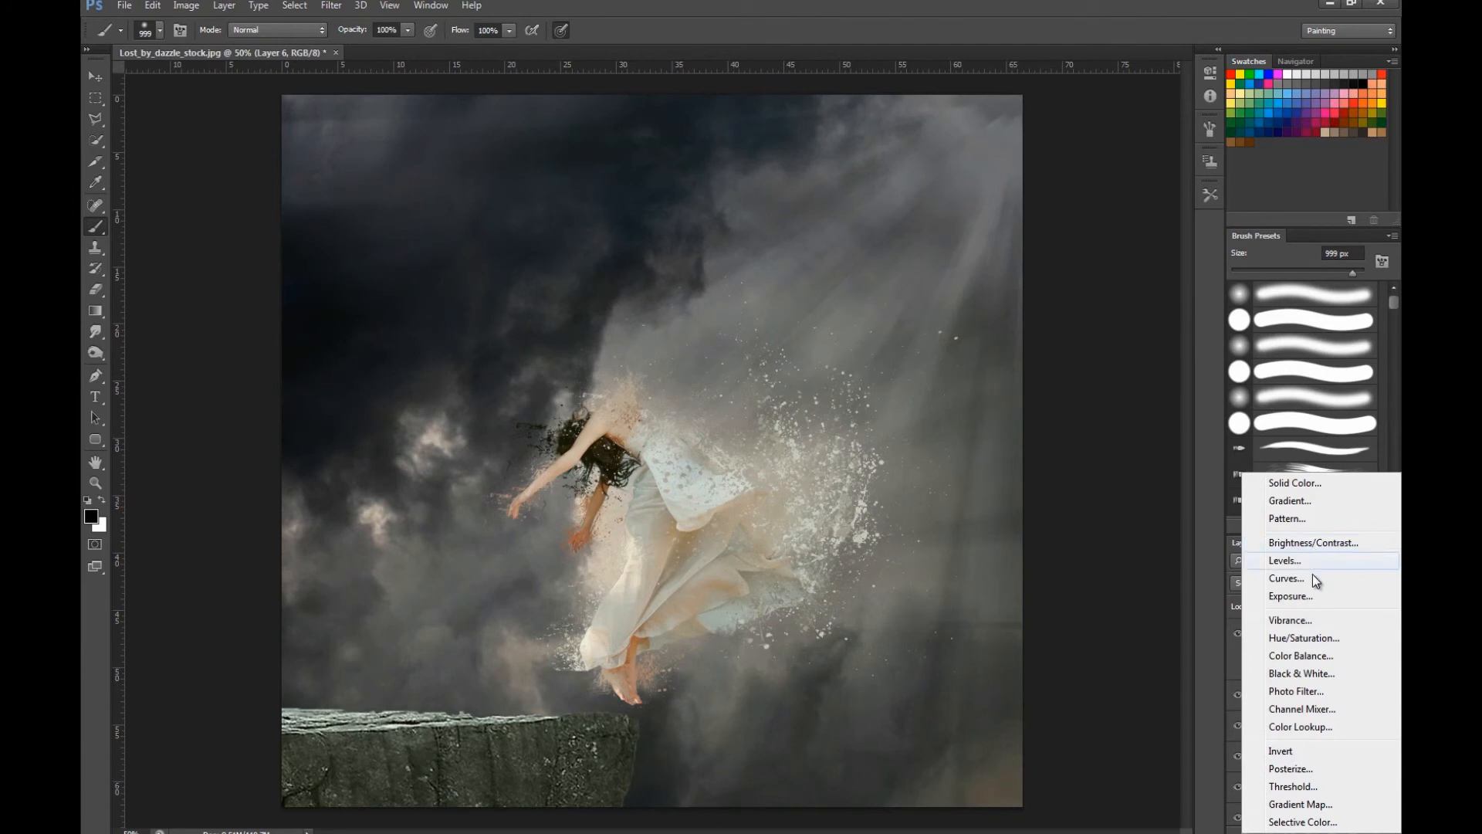
{"action": "left_click", "coordinate": [1301, 579]}
{"action": "left_click_drag", "start_coordinate": [1118, 200], "coordinate": [1118, 218]}
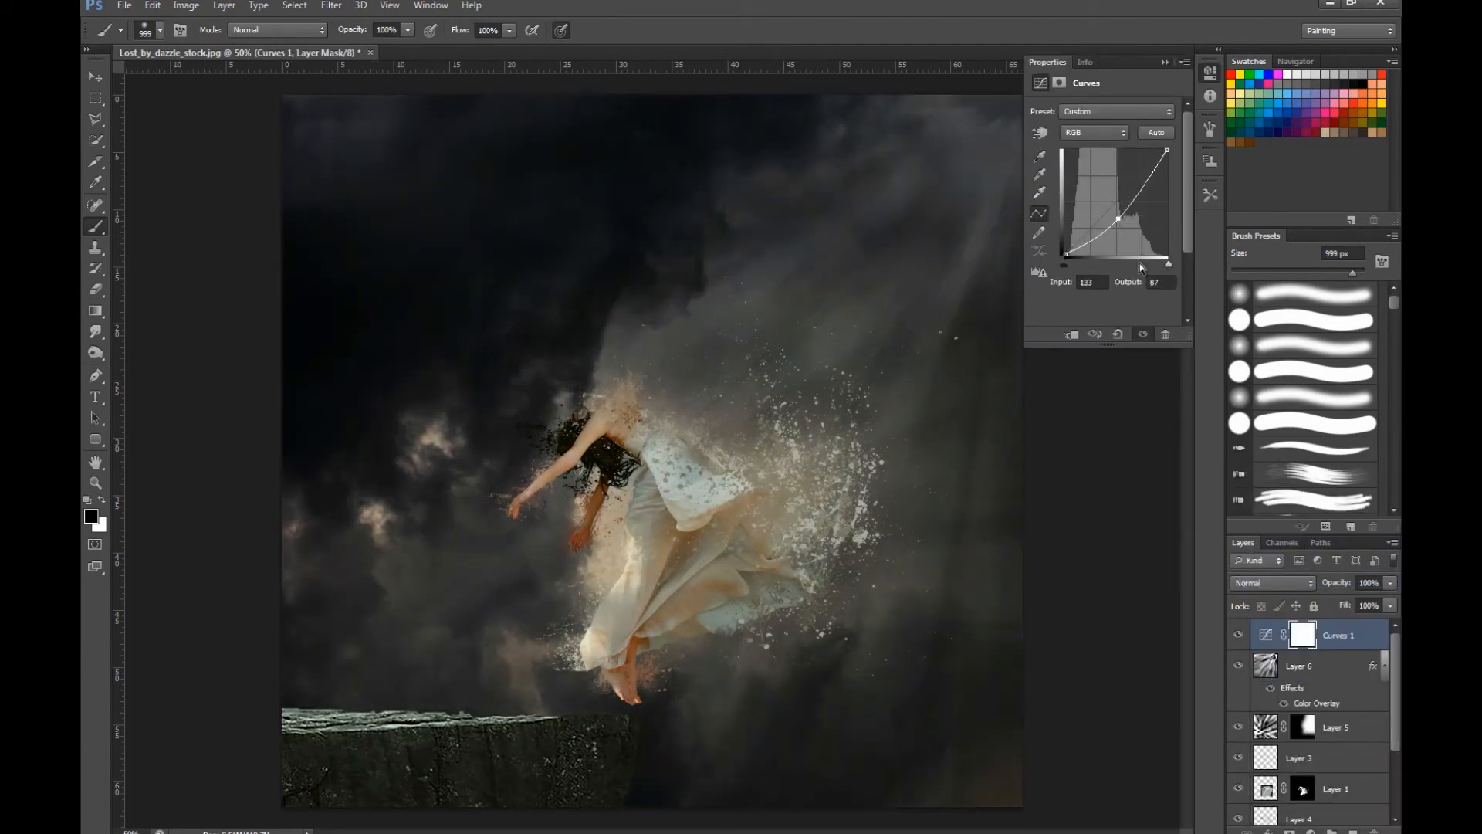
Try an Exposure adjustment layer above the Curves layer and delete it.
{"action": "left_click", "coordinate": [1311, 831]}
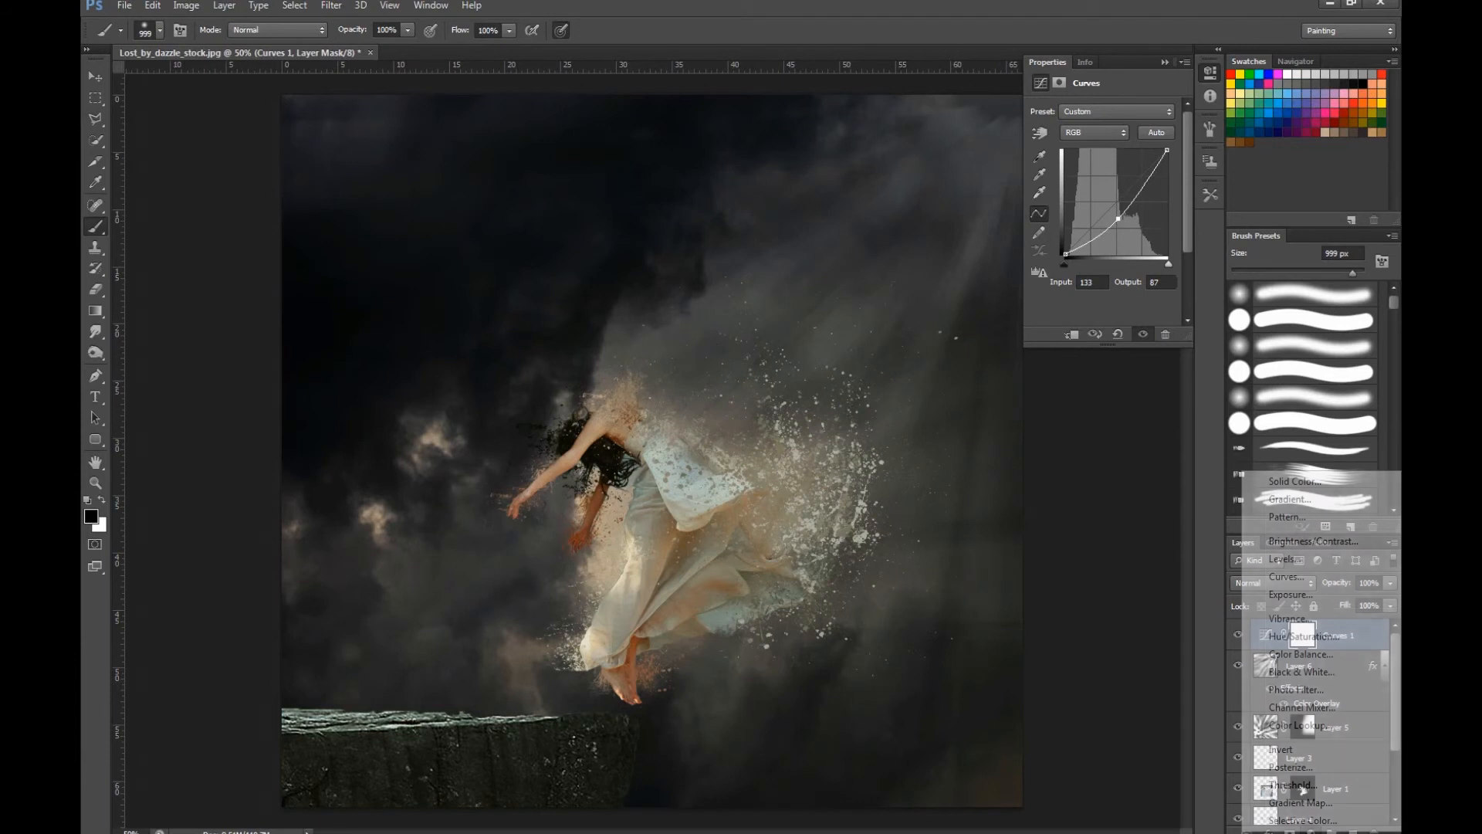
{"action": "left_click", "coordinate": [1321, 594]}
{"action": "left_click_drag", "start_coordinate": [1104, 152], "coordinate": [1105, 198]}
{"action": "left_click", "coordinate": [1359, 635]}
{"action": "left_click", "coordinate": [1375, 831]}
{"action": "left_click", "coordinate": [710, 311]}
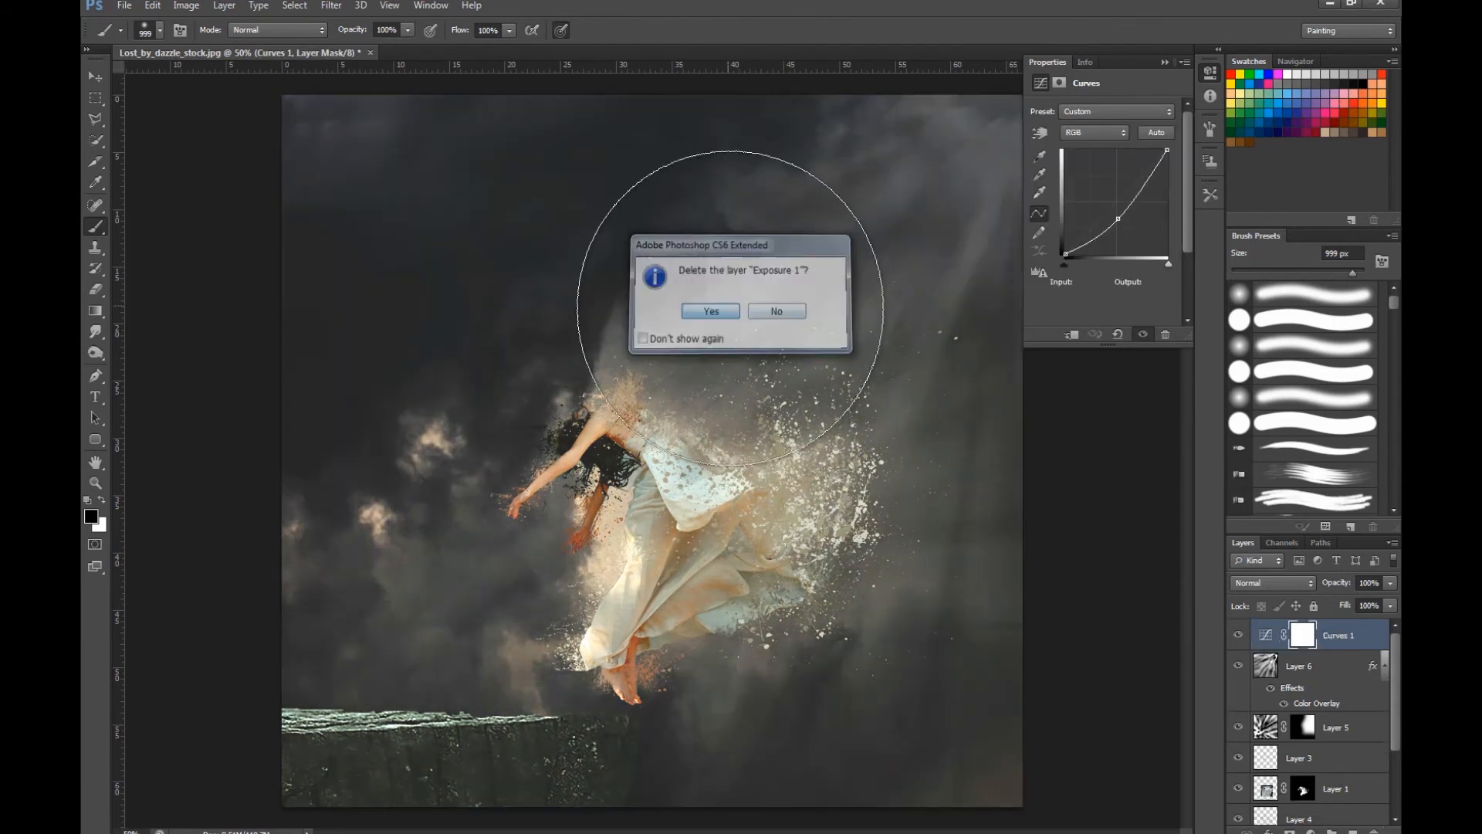
Add a Color Balance adjustment layer with midtones at Cyan/Red -22, Magenta/Green -22 and Yellow/Blue -4.
{"action": "left_click", "coordinate": [1311, 831]}
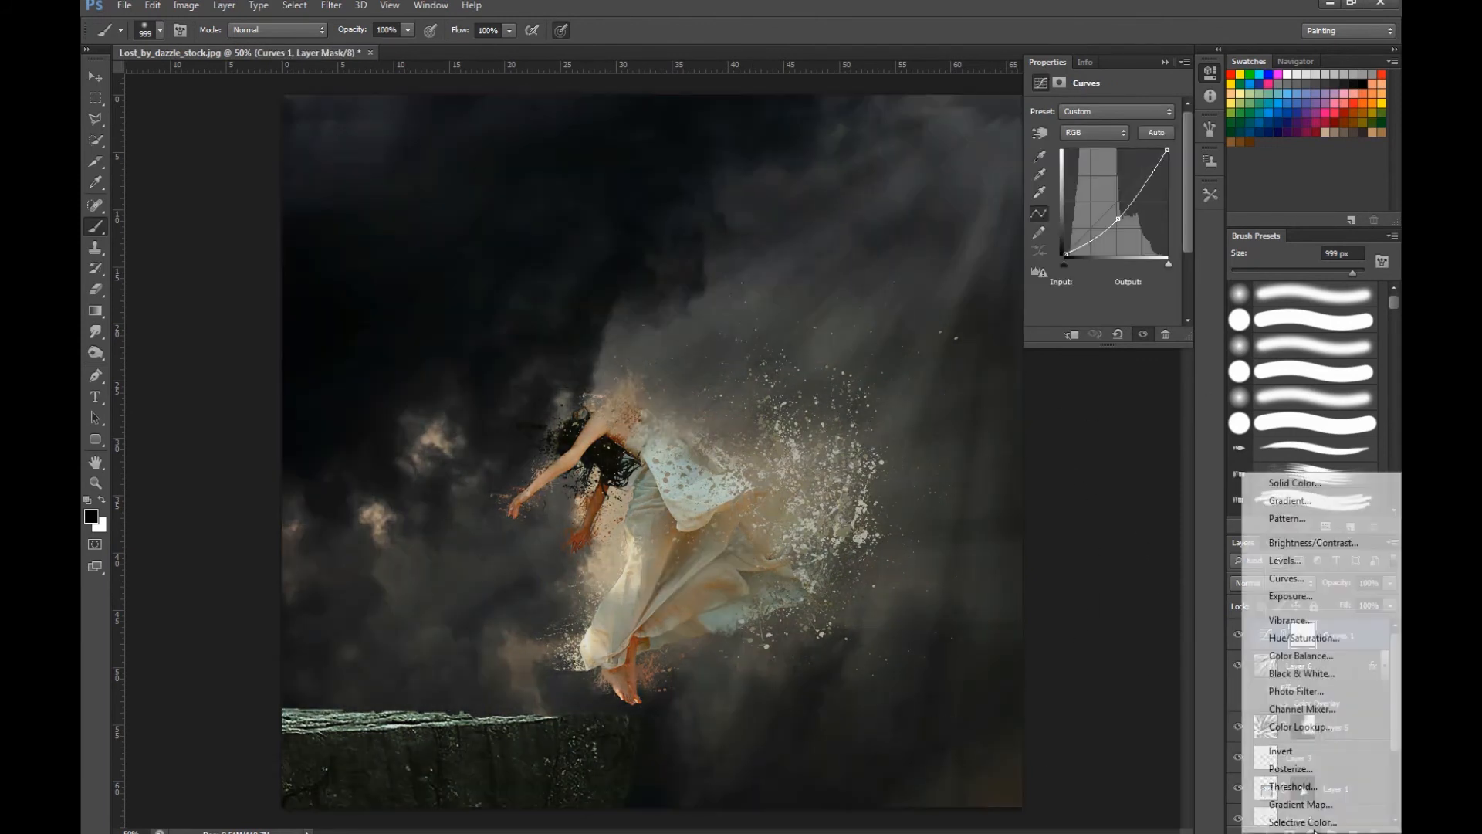
{"action": "left_click", "coordinate": [1345, 654]}
{"action": "left_click_drag", "start_coordinate": [1085, 148], "coordinate": [1067, 160]}
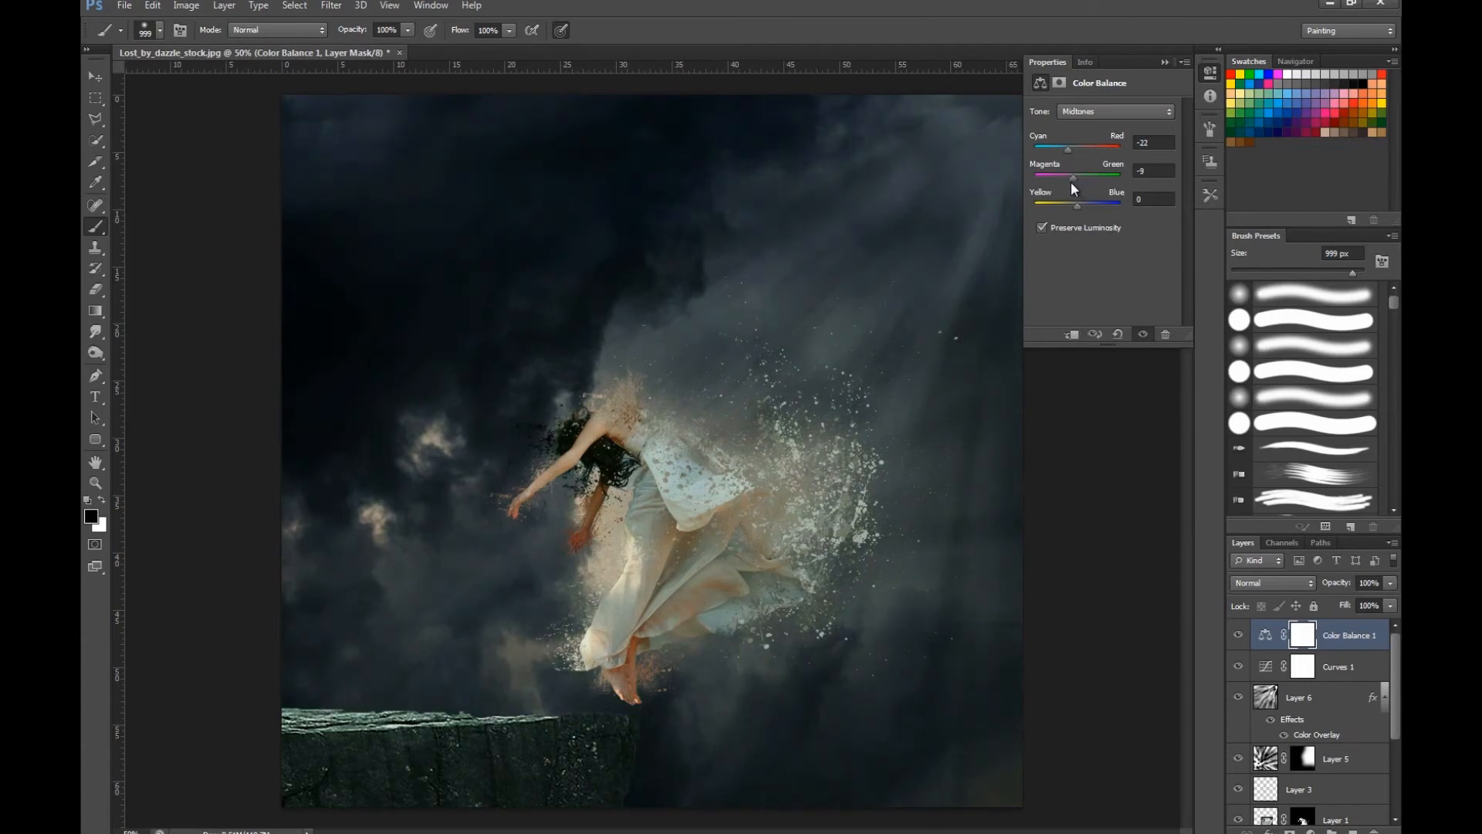
{"action": "left_click_drag", "start_coordinate": [1079, 213], "coordinate": [1077, 211]}
Add a Levels adjustment layer on top with the output levels set to 32 and 255.
{"action": "left_click", "coordinate": [1311, 830]}
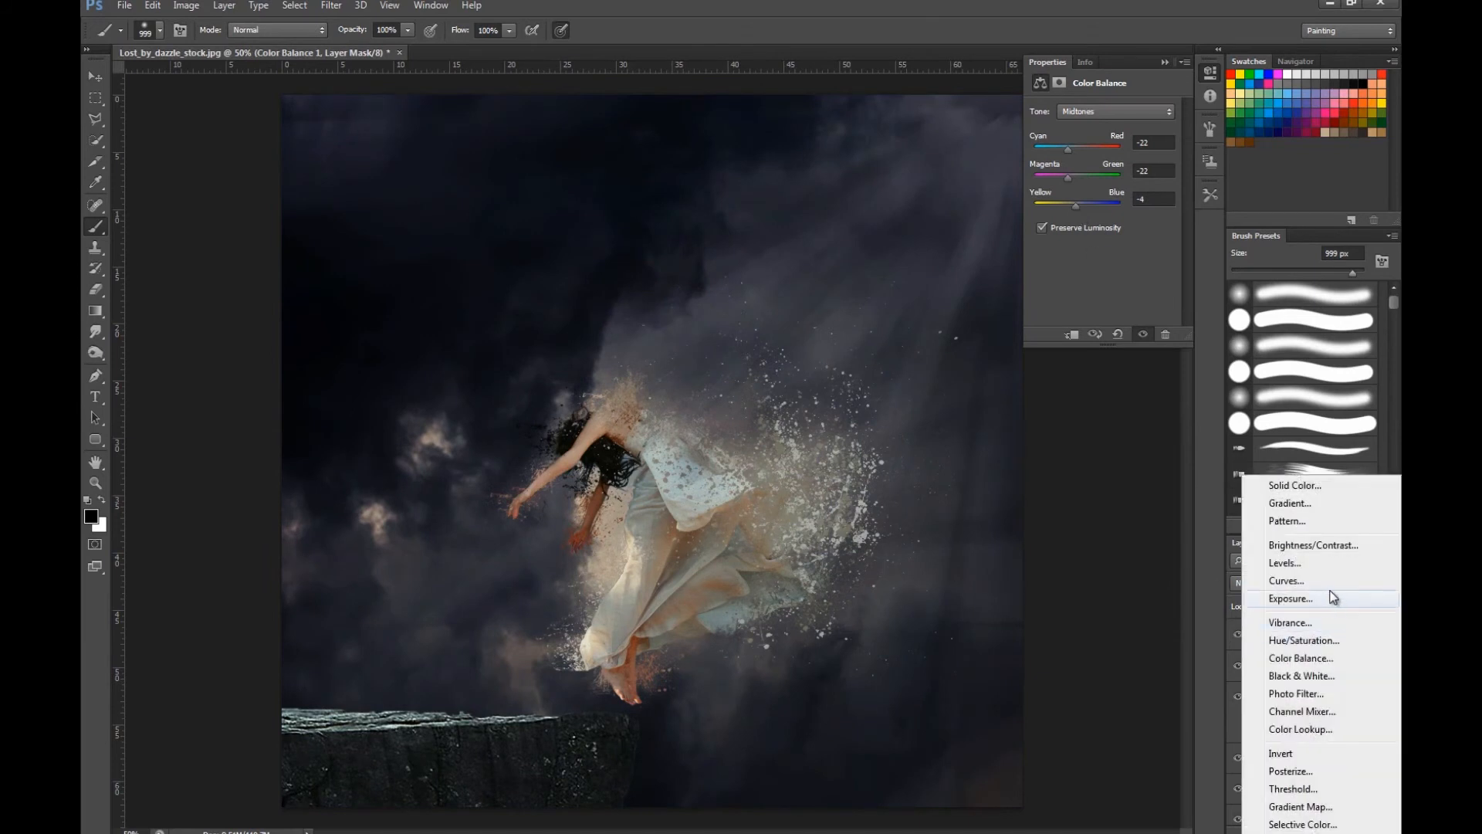
{"action": "left_click", "coordinate": [1285, 563]}
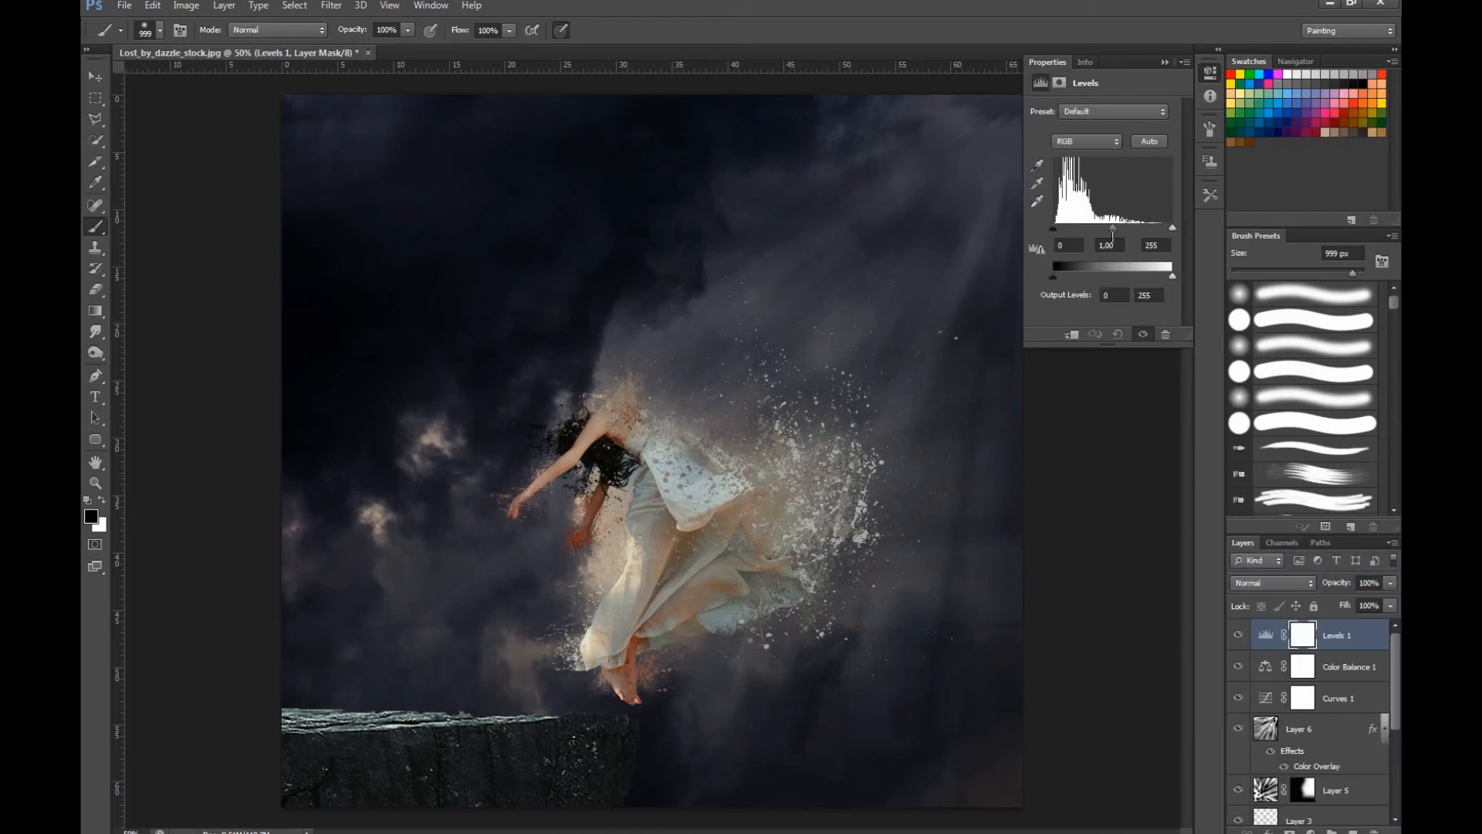
{"action": "left_click_drag", "start_coordinate": [1055, 263], "coordinate": [1070, 278]}
{"action": "mouse_move", "coordinate": [1173, 277]}
{"action": "left_mouse_down"}
{"action": "mouse_move", "coordinate": [1154, 276]}
{"action": "mouse_move", "coordinate": [1178, 279]}
{"action": "left_mouse_up"}
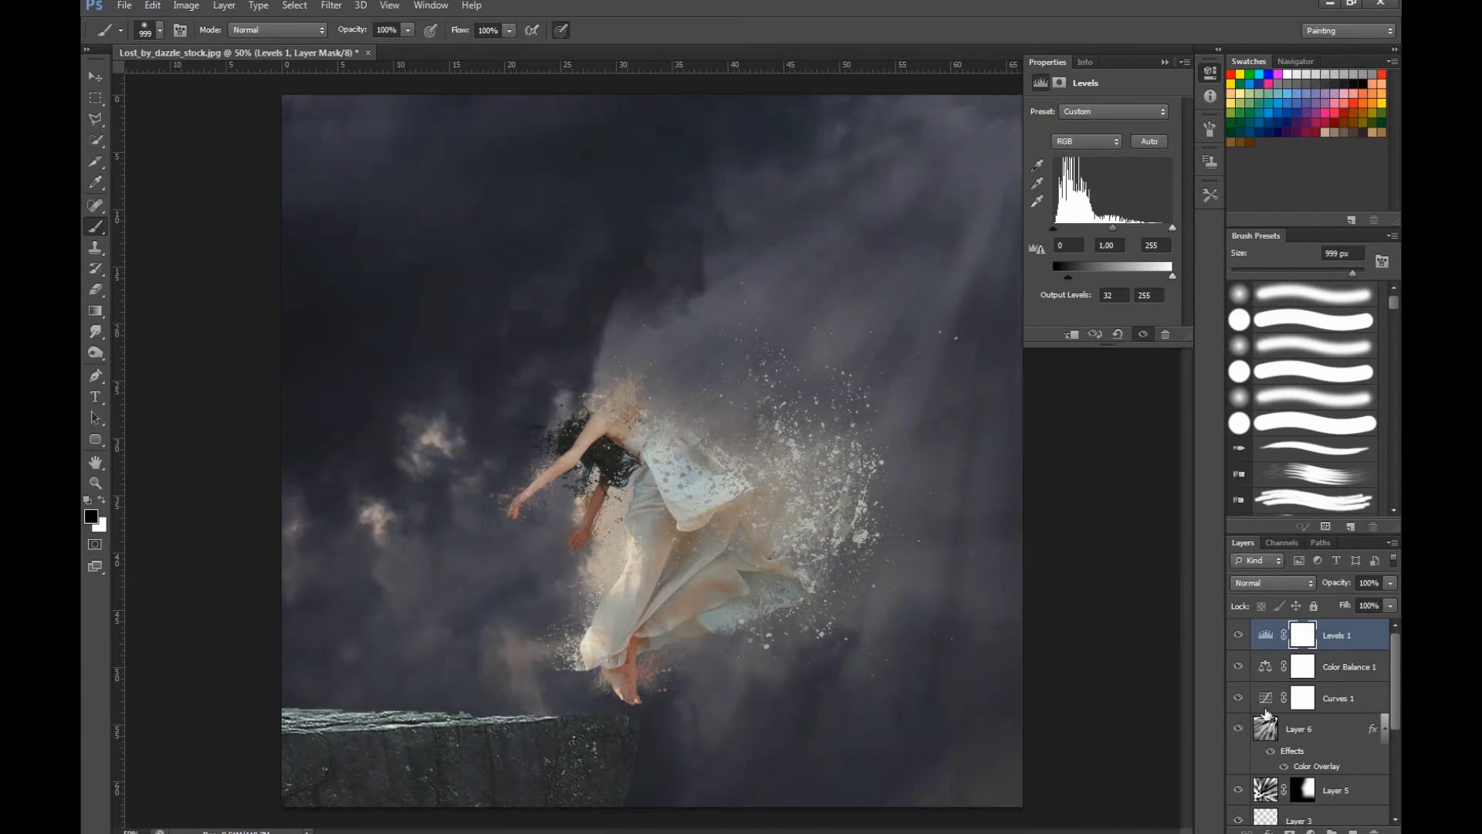
Add a Hue/Saturation adjustment layer on top with hue +7, saturation -22 and lightness 0.
{"action": "left_click", "coordinate": [1311, 830]}
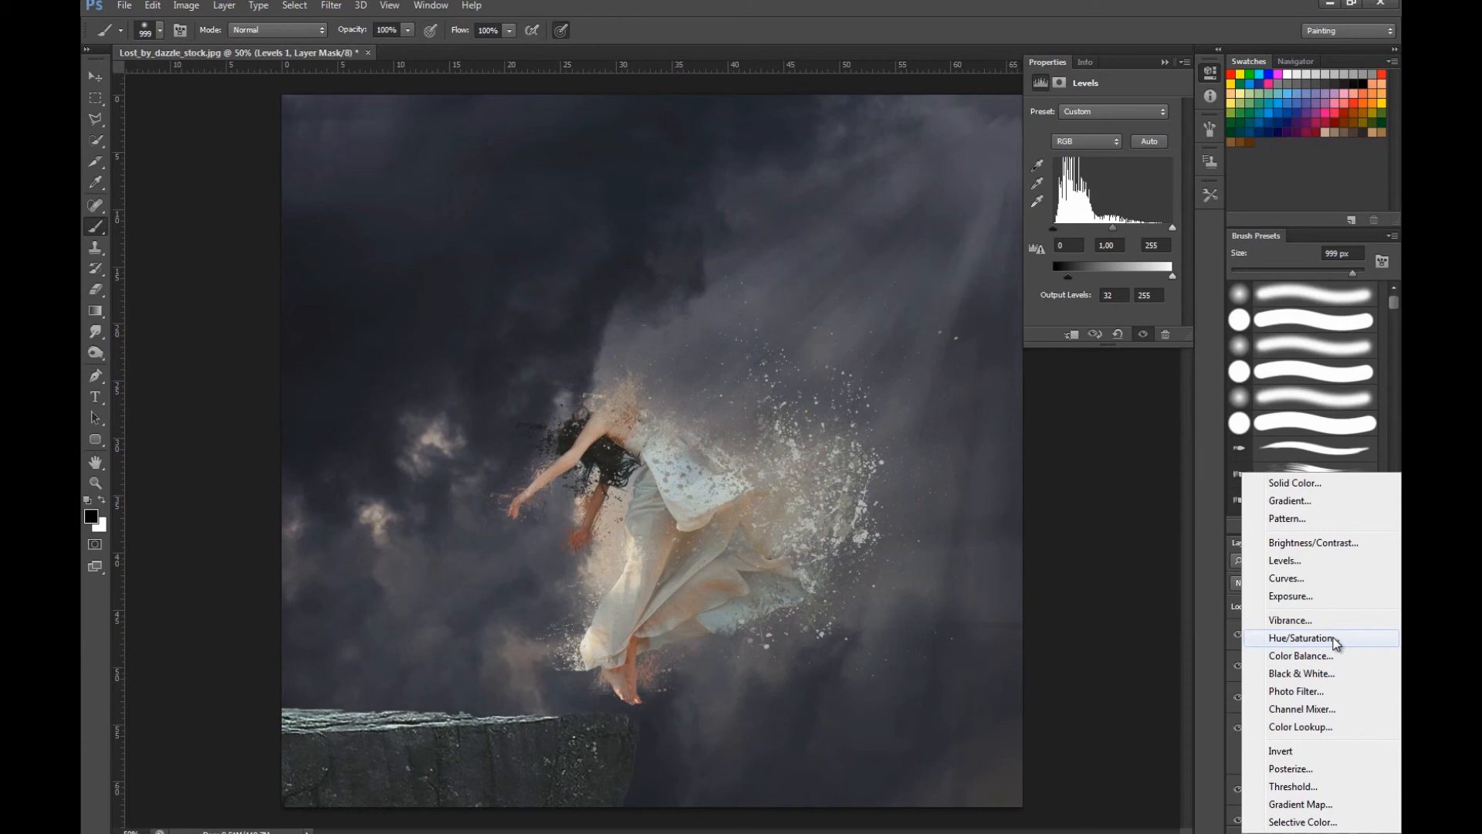
{"action": "left_click", "coordinate": [1335, 641]}
{"action": "mouse_move", "coordinate": [1103, 173]}
{"action": "left_mouse_down"}
{"action": "mouse_move", "coordinate": [1081, 202]}
{"action": "mouse_move", "coordinate": [1077, 174]}
{"action": "mouse_move", "coordinate": [1151, 185]}
{"action": "mouse_move", "coordinate": [1113, 187]}
{"action": "left_mouse_up"}
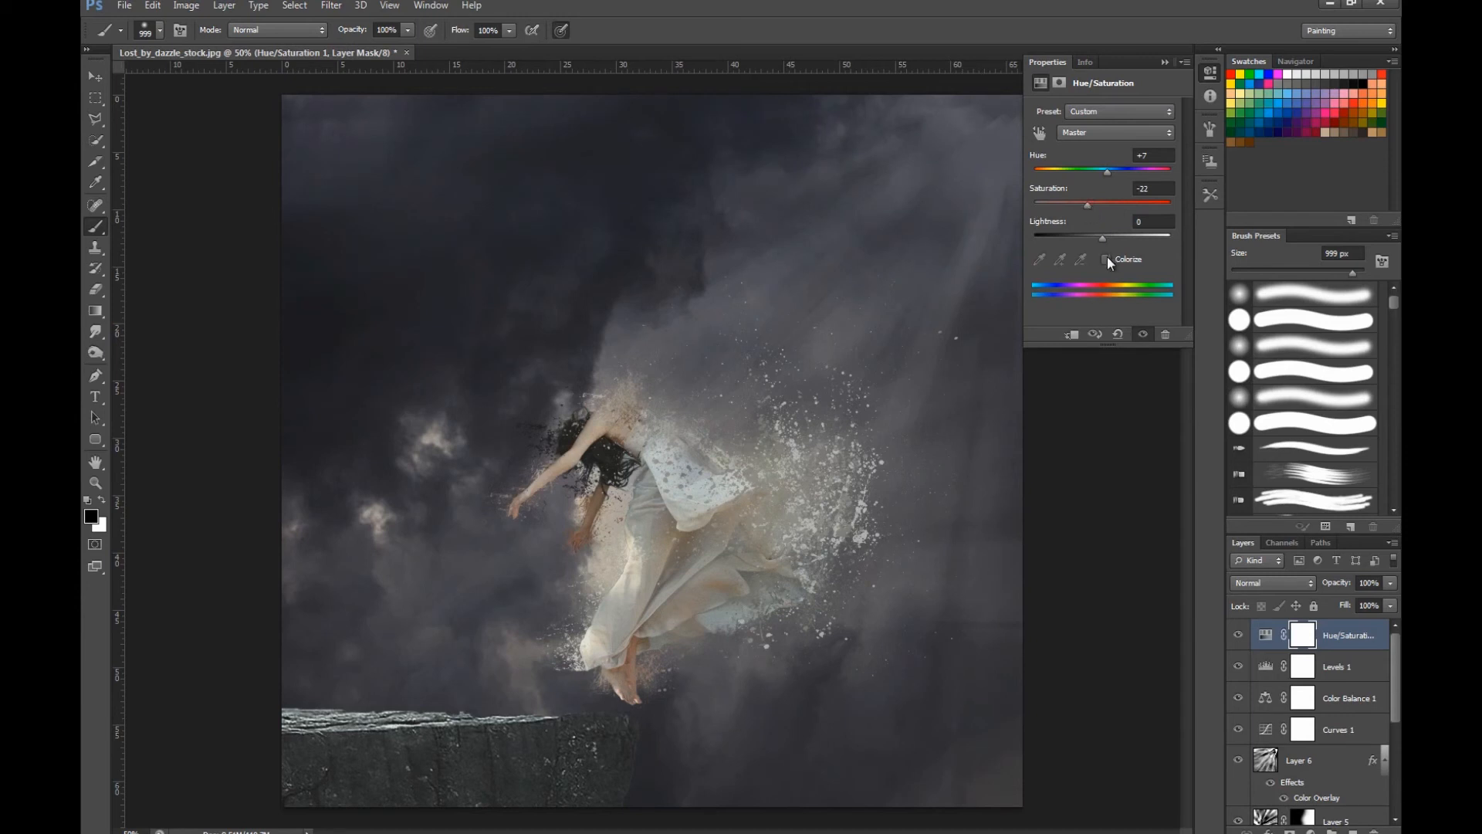
{"action": "left_click_drag", "start_coordinate": [1104, 239], "coordinate": [1124, 221]}
{"action": "type", "text": "0"}
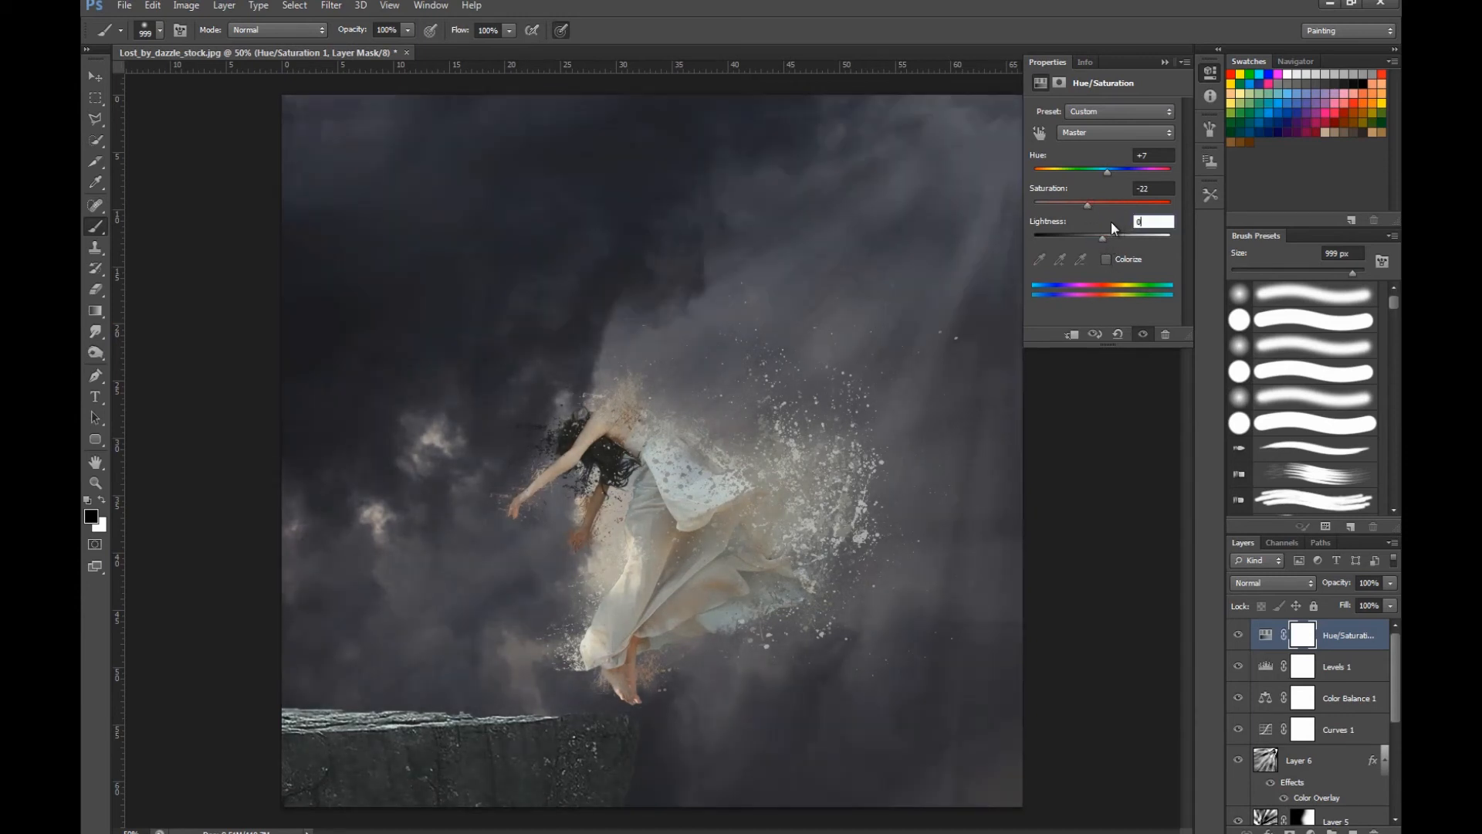